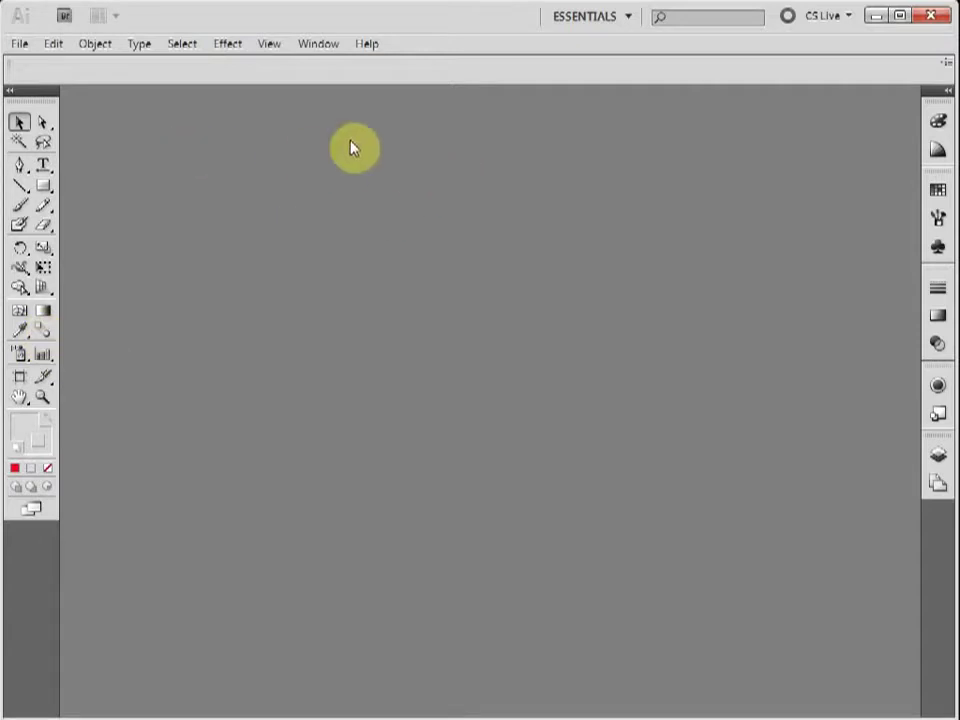
# Step: Load the Essentials workspace and expand the collapsed panel dock to its full width
pyautogui.click(630, 18)
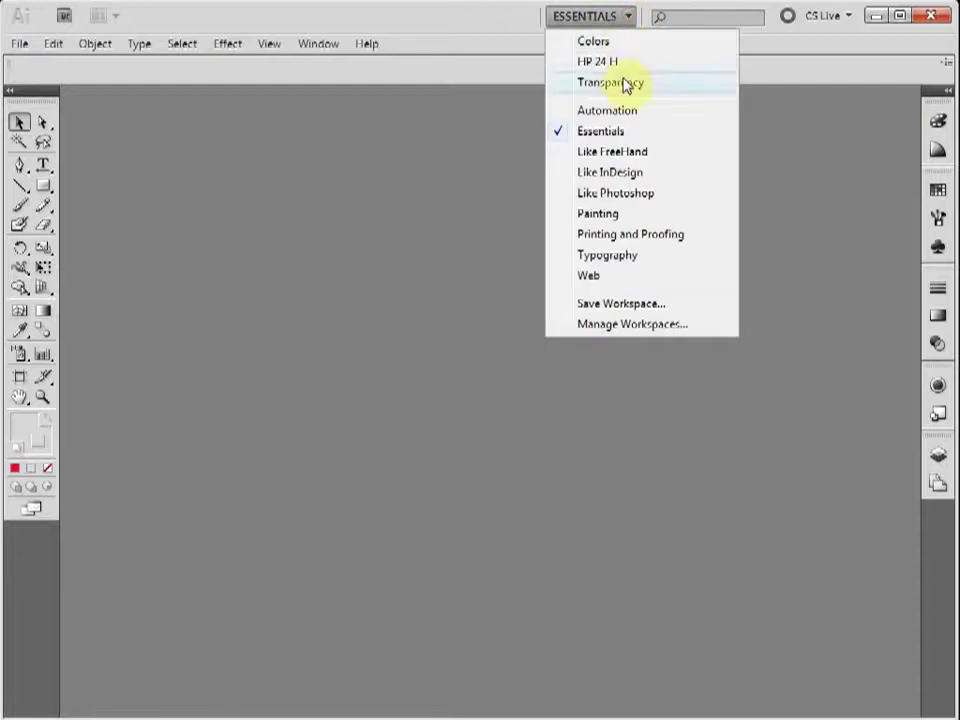
pyautogui.click(608, 140)
pyautogui.click(947, 92)
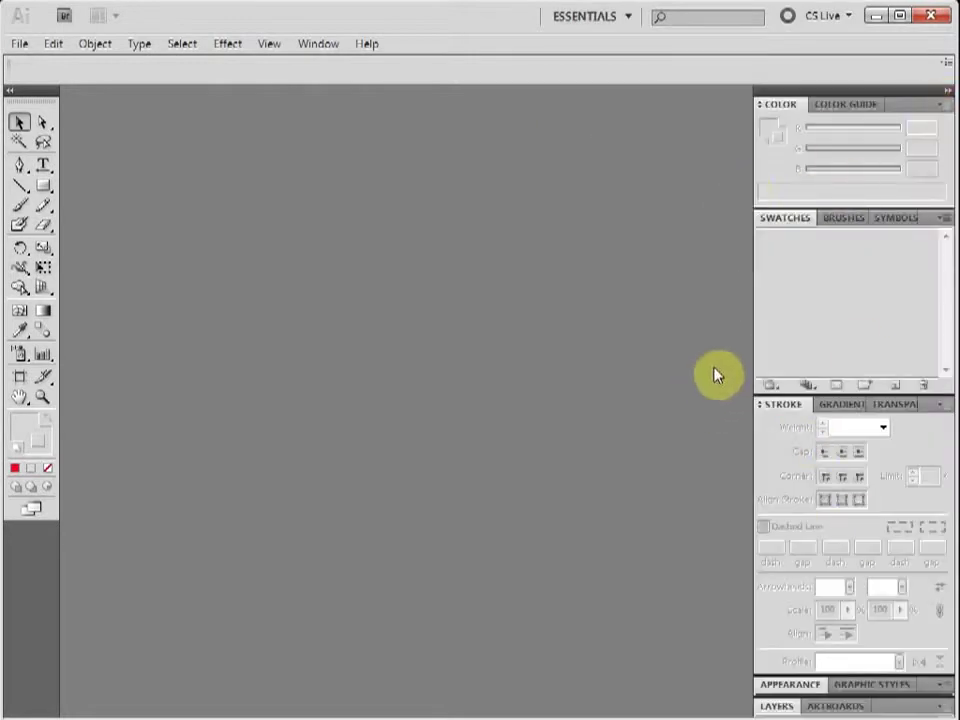
# Step: Create a new 800 x 600 document with the Basic RGB profile and units set to pixels
pyautogui.click(19, 43)
pyautogui.click(70, 68)
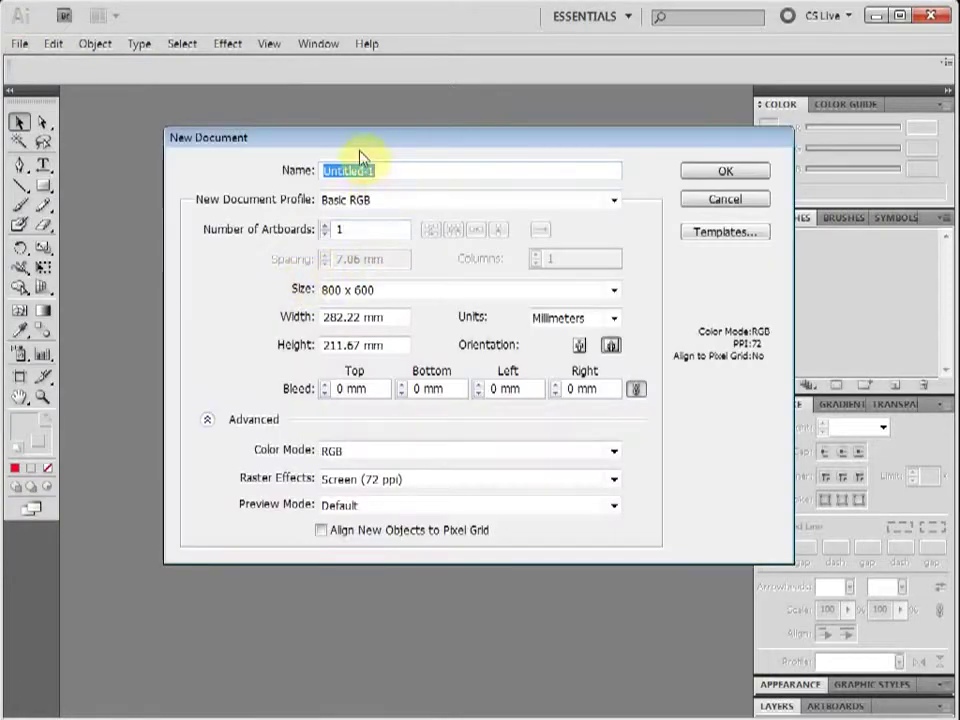
pyautogui.moveTo(349, 135); pyautogui.dragTo(253, 135)
pyautogui.click(281, 198)
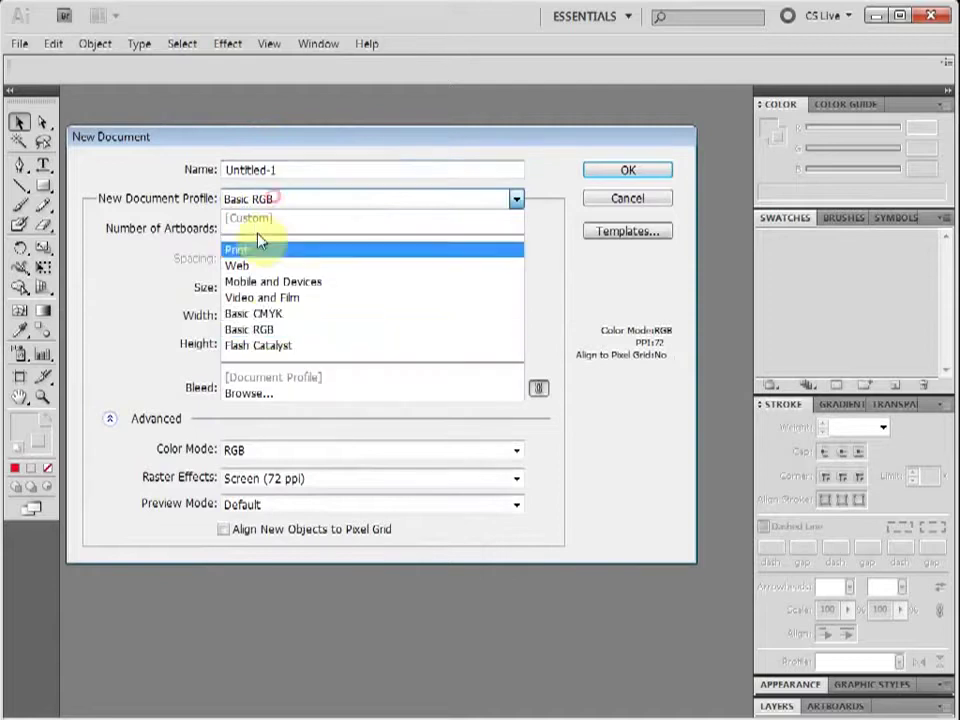
pyautogui.click(257, 329)
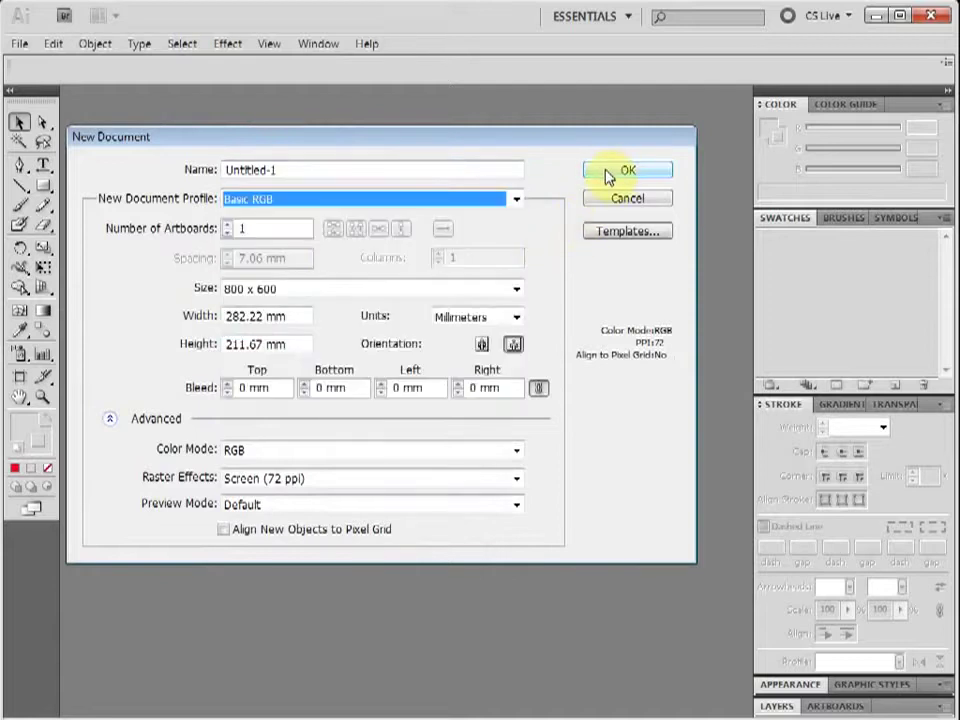
pyautogui.click(458, 318)
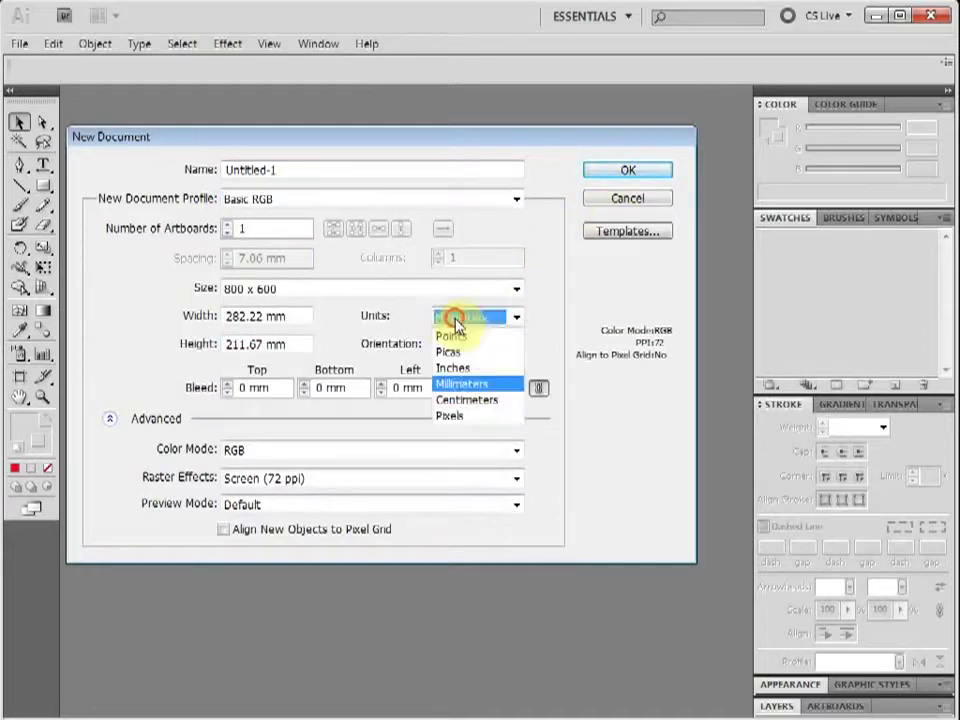
pyautogui.click(465, 417)
pyautogui.click(603, 172)
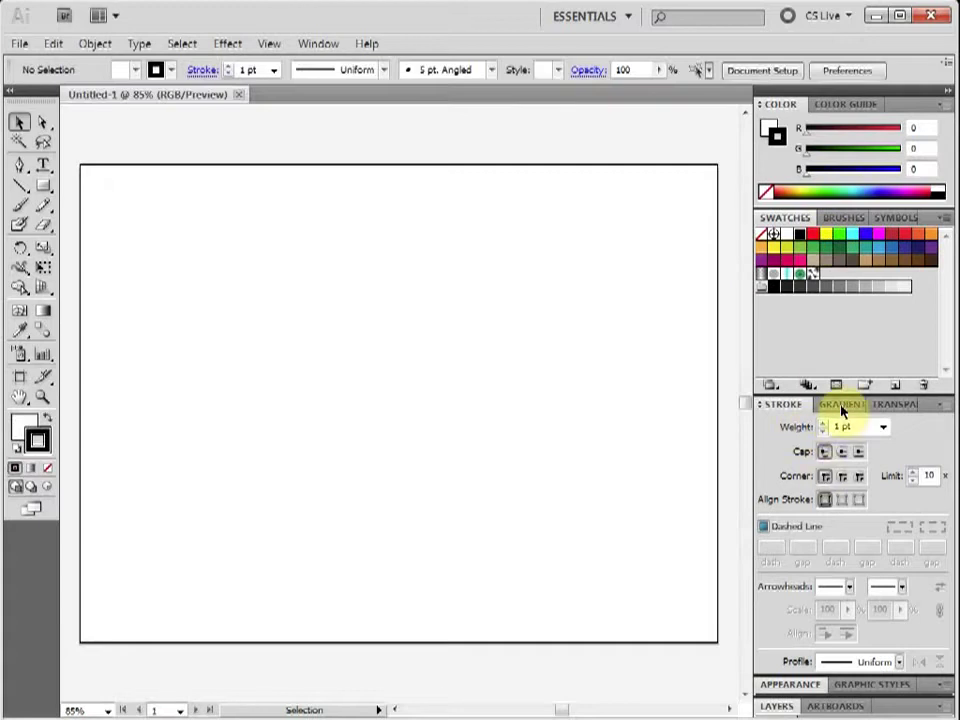
# Step: Show the gradient settings and the layer list, and set the fill to the white-to-black linear gradient
pyautogui.click(843, 410)
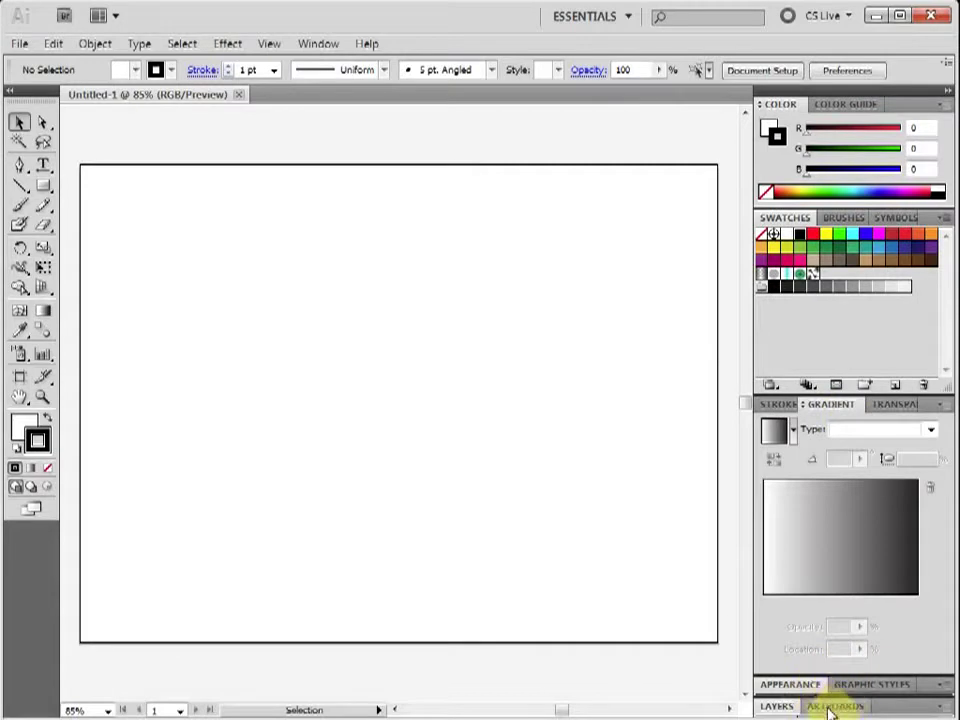
pyautogui.click(788, 707)
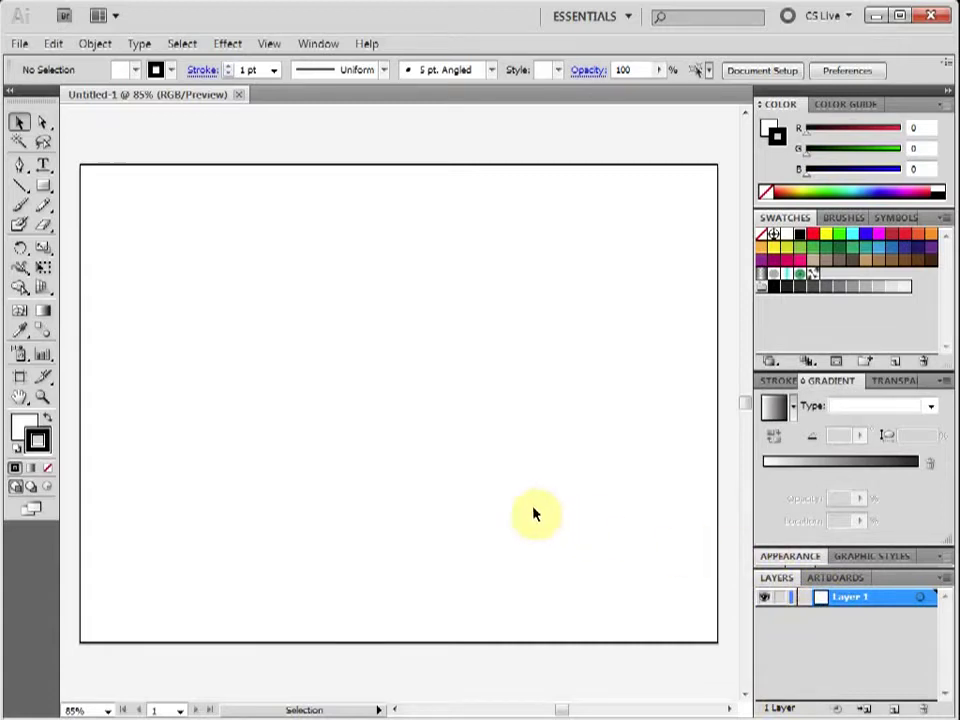
pyautogui.press('.')
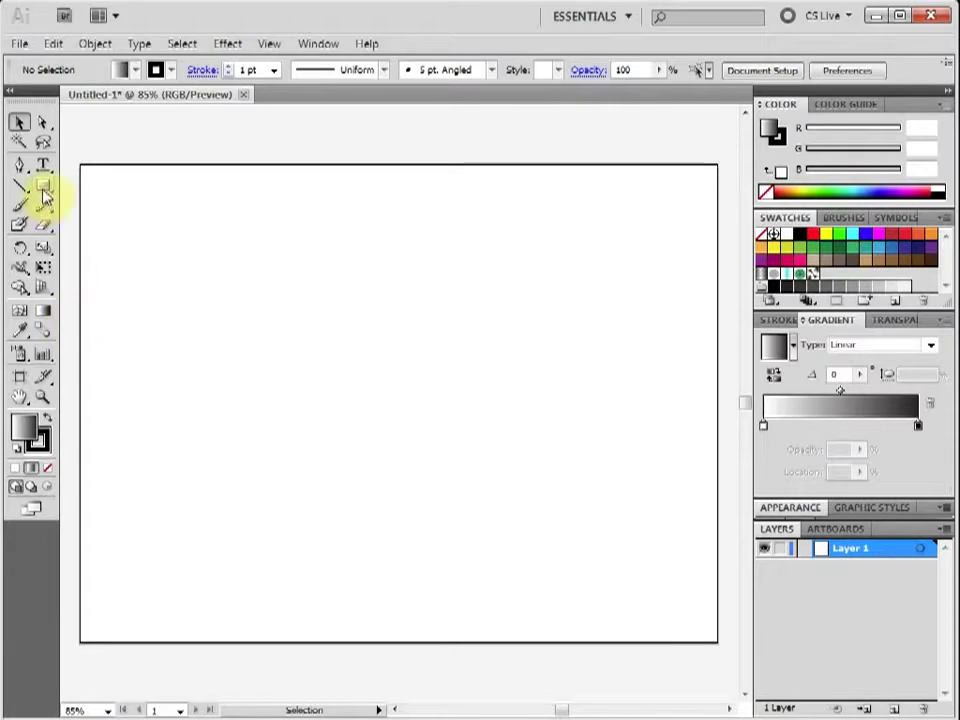
# Step: Draw a small circle in the lower-left part of the artboard with the Ellipse tool and fill it with red
pyautogui.moveTo(43, 197); pyautogui.dragTo(72, 232)
pyautogui.moveTo(131, 411); pyautogui.dragTo(202, 483)
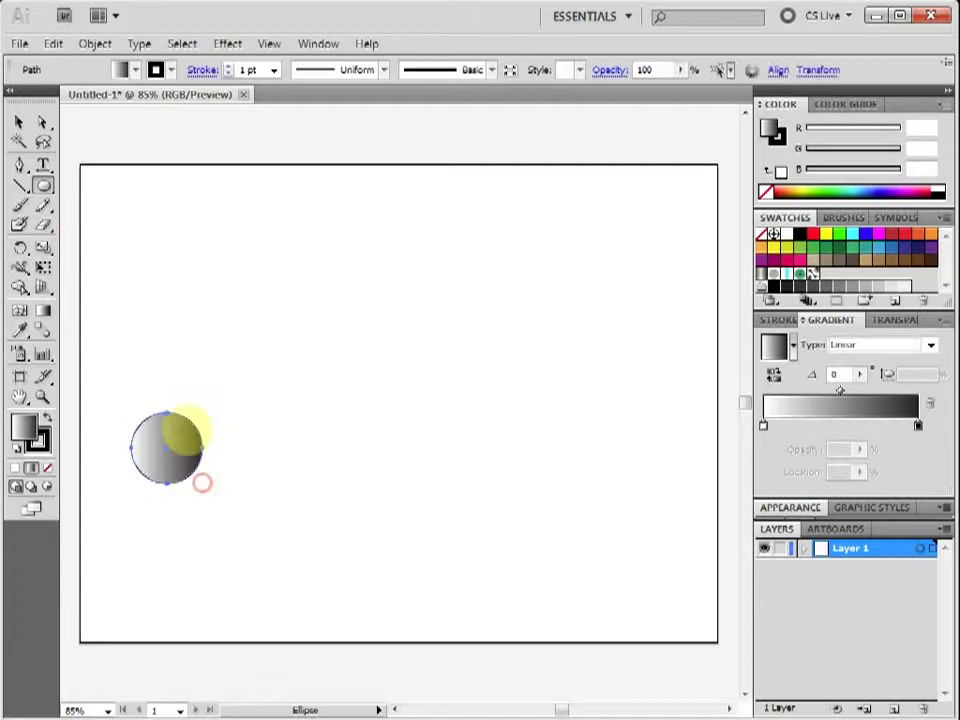
pyautogui.click(19, 122)
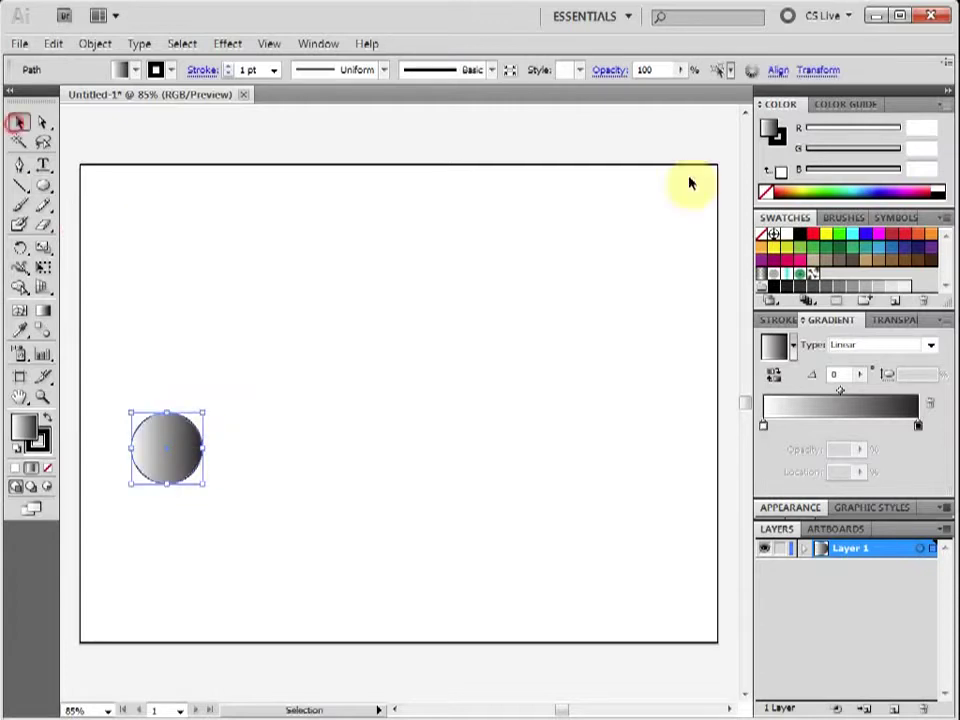
pyautogui.click(812, 236)
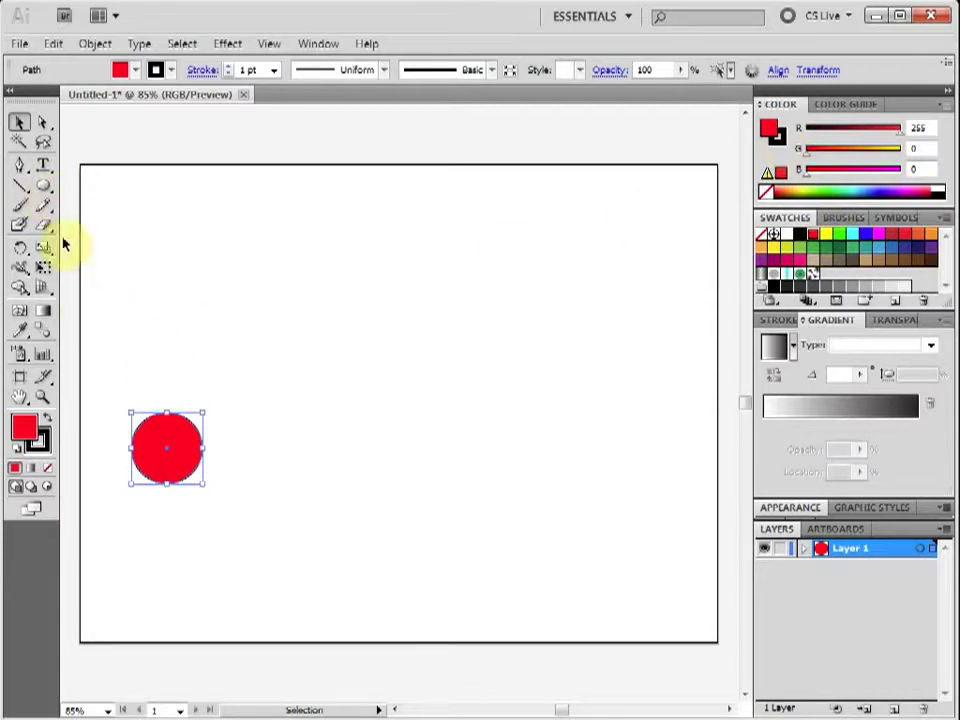
# Step: Draw a rectangle in the upper-right part of the artboard, fill it with bright green and deselect it
pyautogui.moveTo(43, 185); pyautogui.dragTo(100, 189)
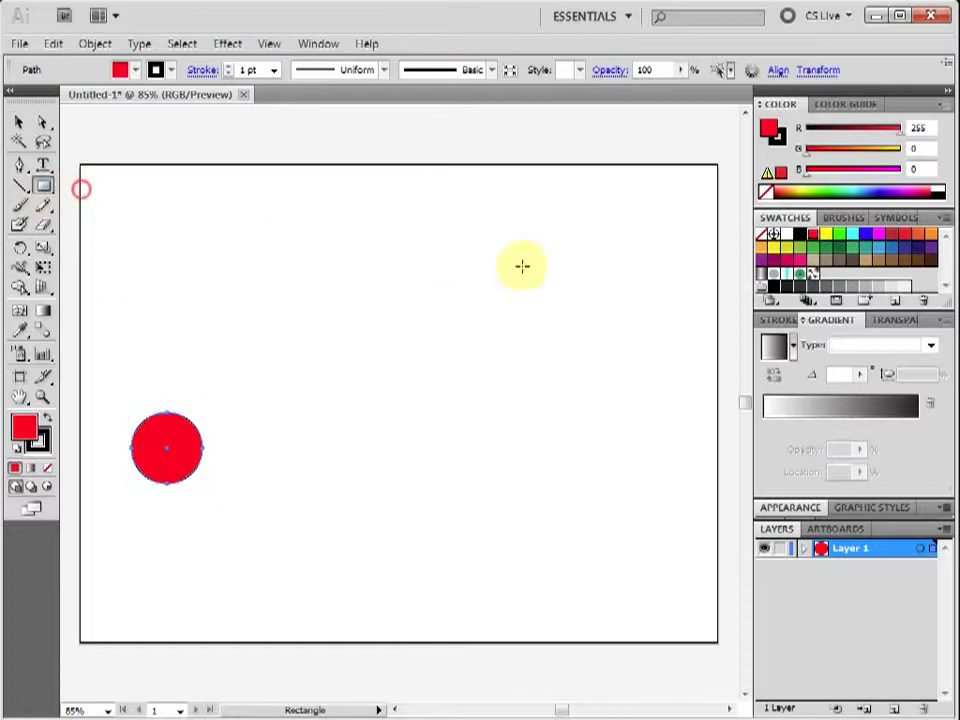
pyautogui.moveTo(520, 240); pyautogui.dragTo(639, 340)
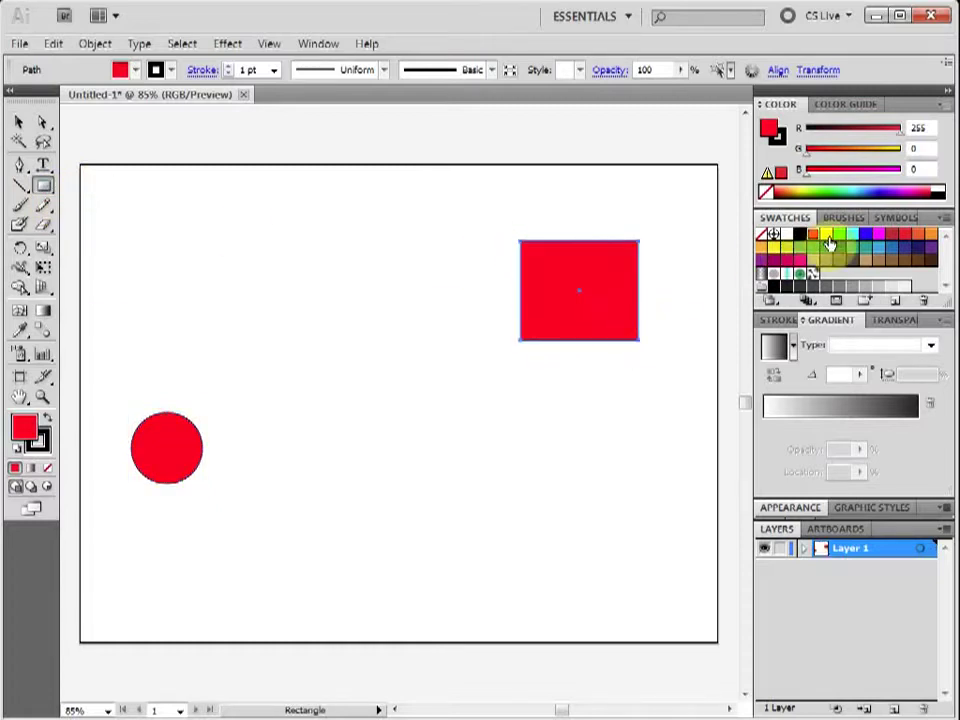
pyautogui.click(840, 237)
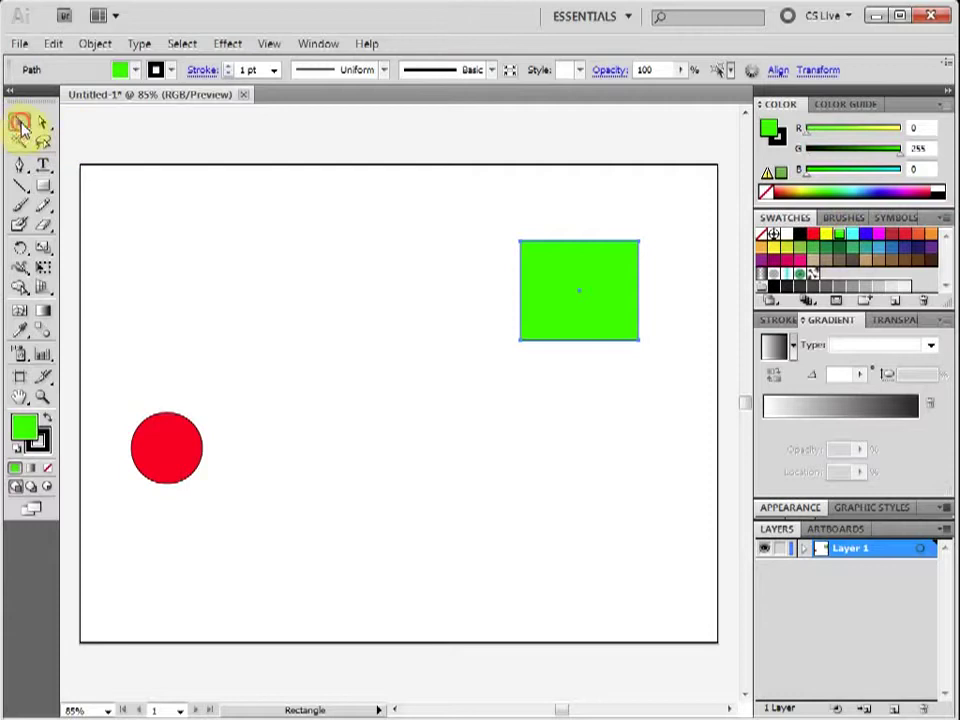
pyautogui.click(19, 121)
pyautogui.click(200, 260)
# Step: Blend the red circle into the green rectangle with the Blend tool, and expand Layer 1 and the blend to list their paths
pyautogui.click(803, 548)
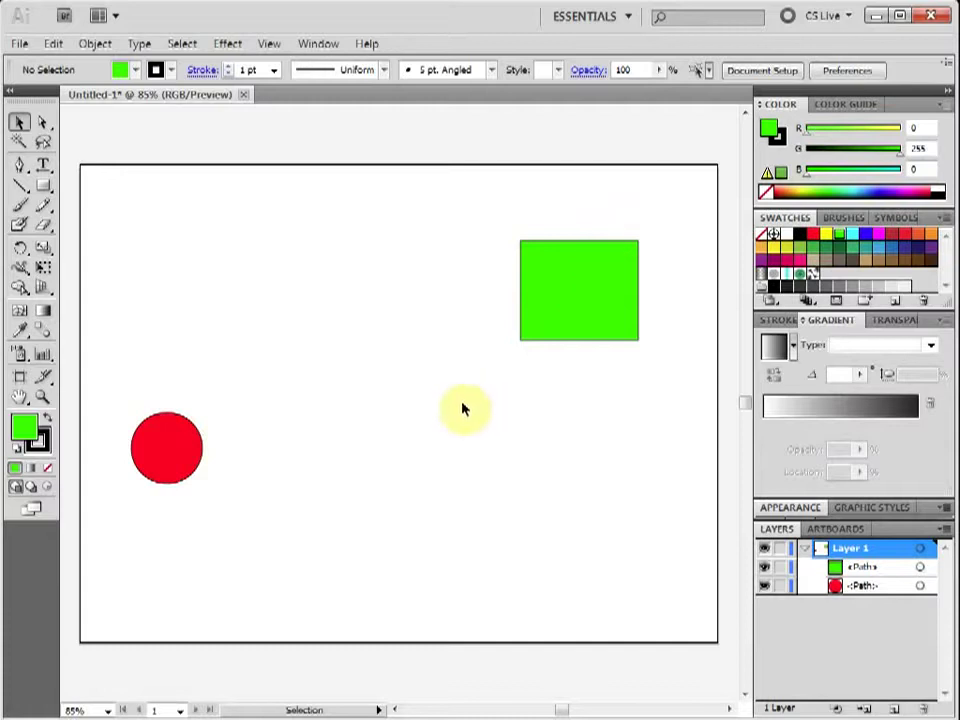
pyautogui.click(43, 335)
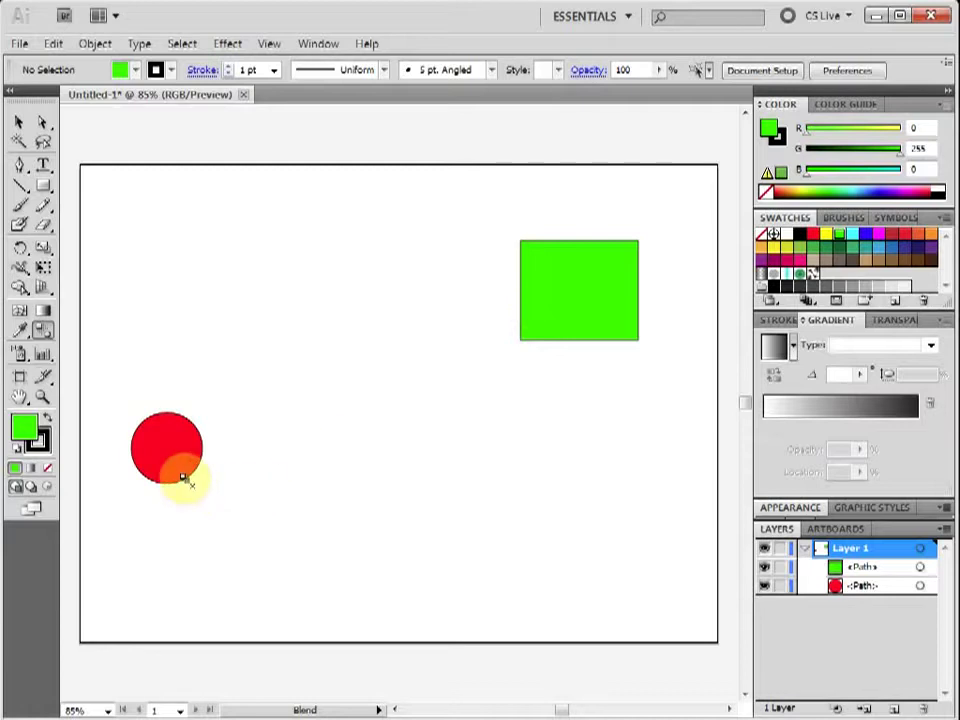
pyautogui.click(571, 281)
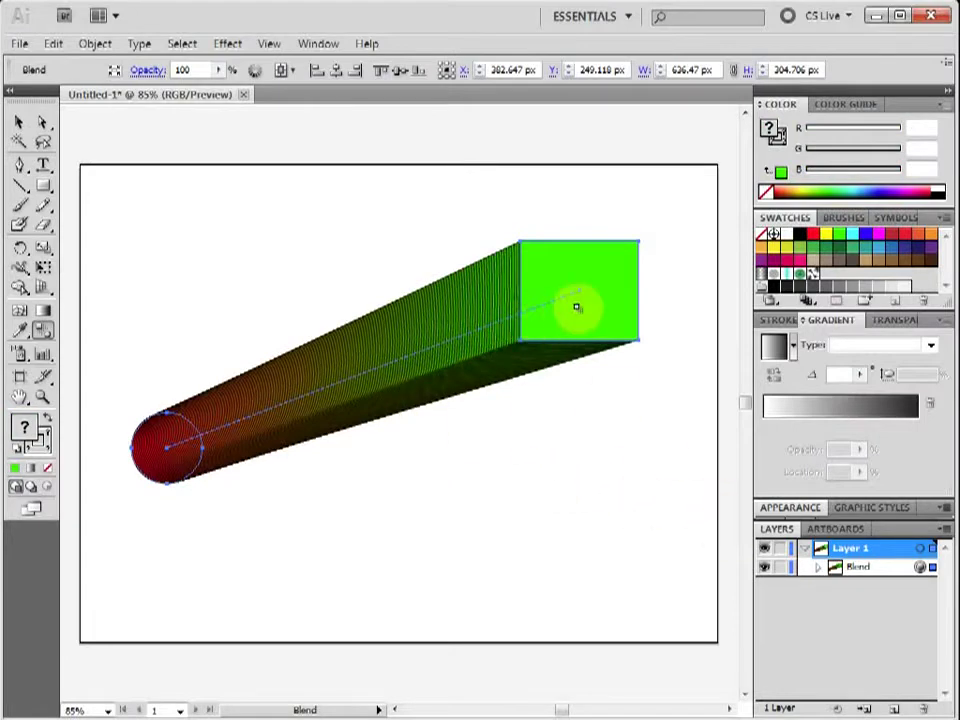
pyautogui.click(819, 567)
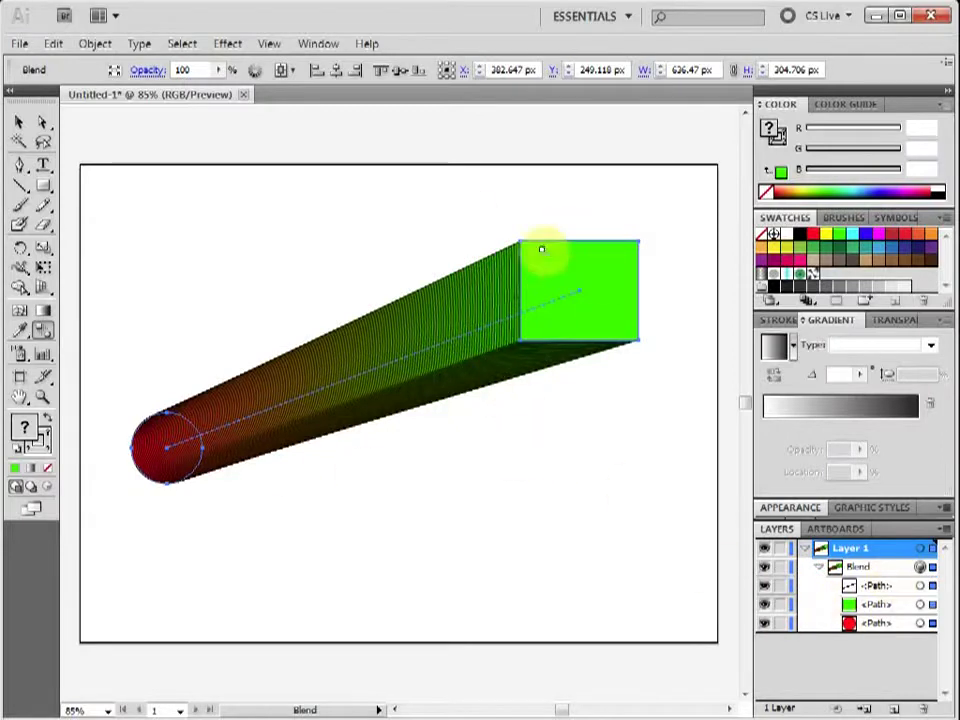
pyautogui.click(18, 121)
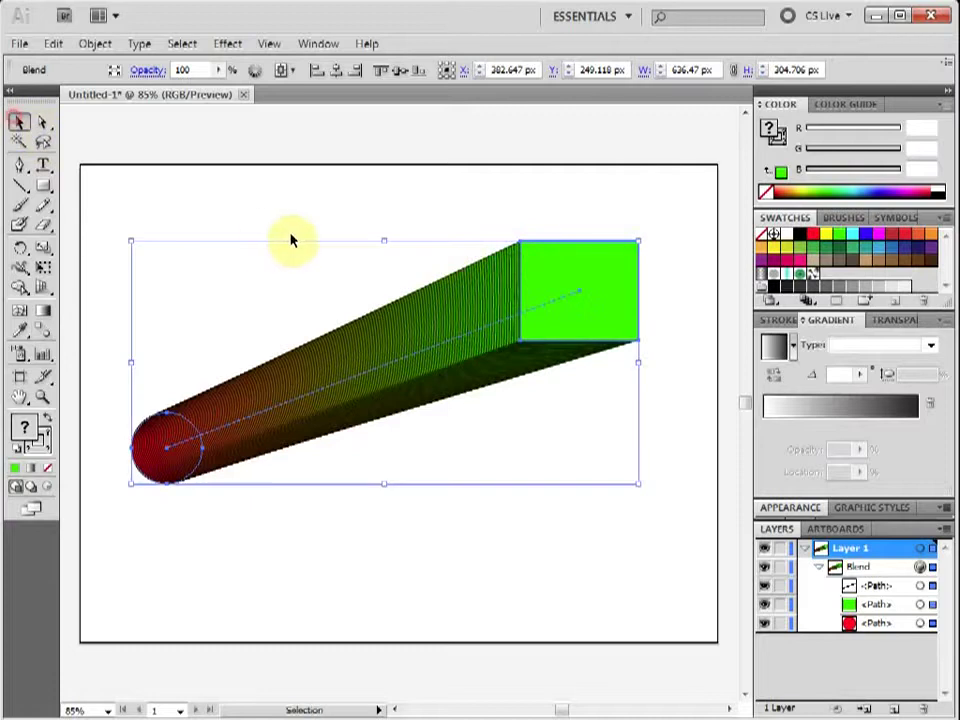
pyautogui.click(311, 196)
pyautogui.click(407, 355)
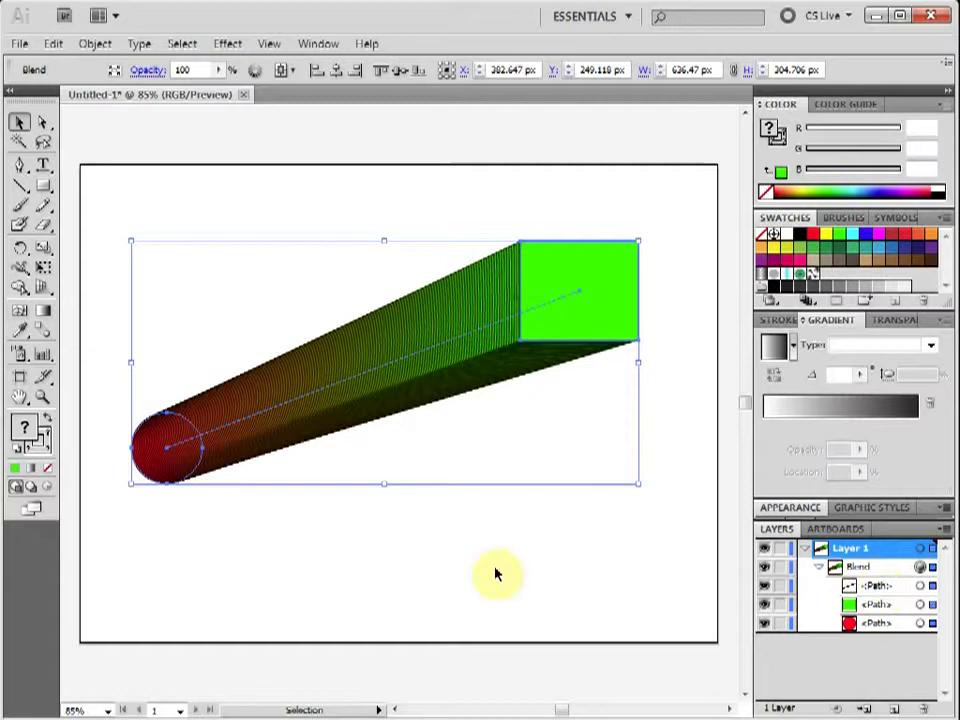
pyautogui.click(398, 530)
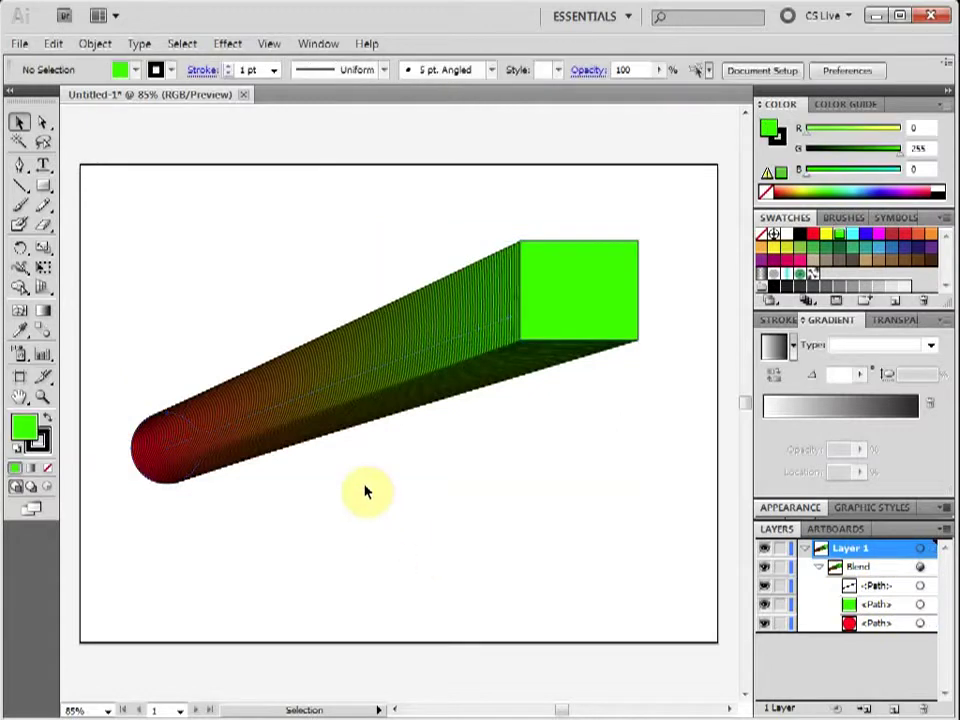
# Step: Reduce the stroke weight of the whole blend, and bring back the gradient settings and the layer list
pyautogui.click(403, 346)
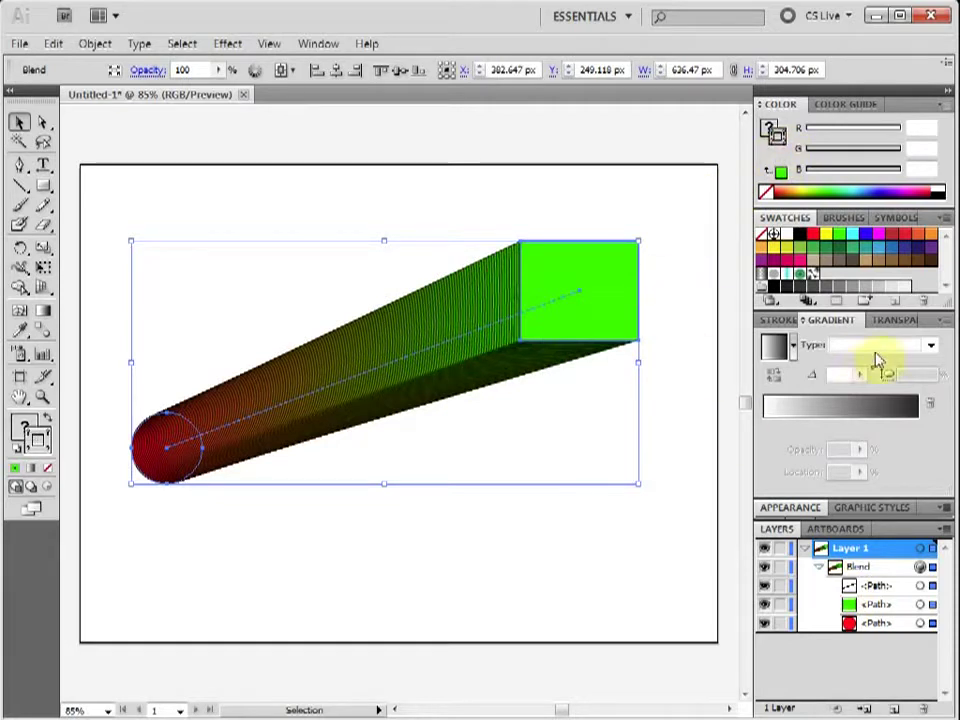
pyautogui.click(781, 320)
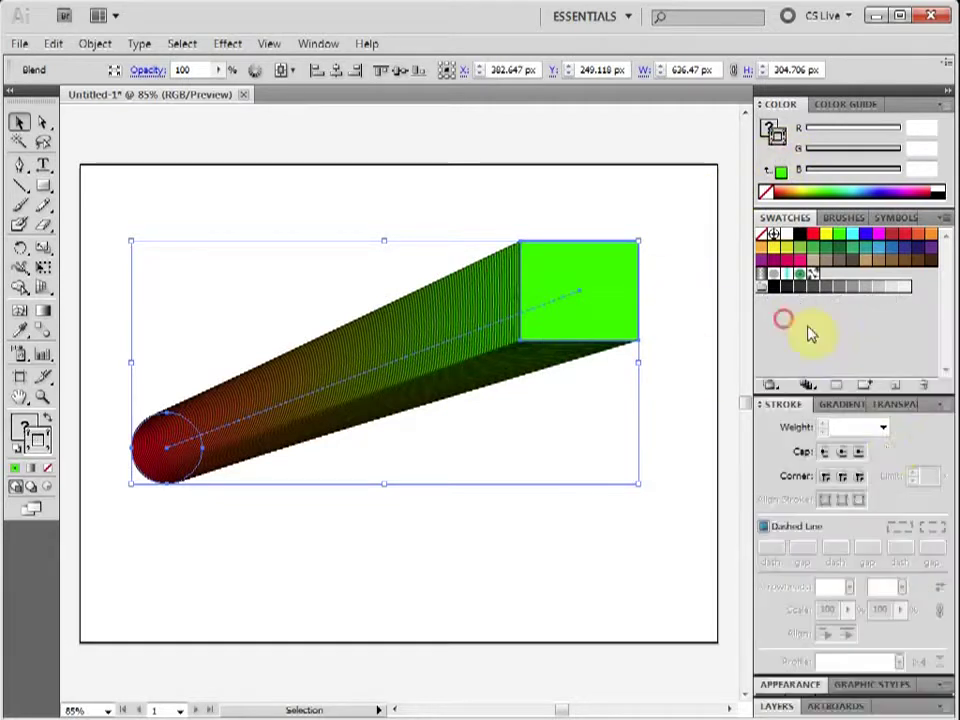
pyautogui.click(884, 432)
pyautogui.click(808, 445)
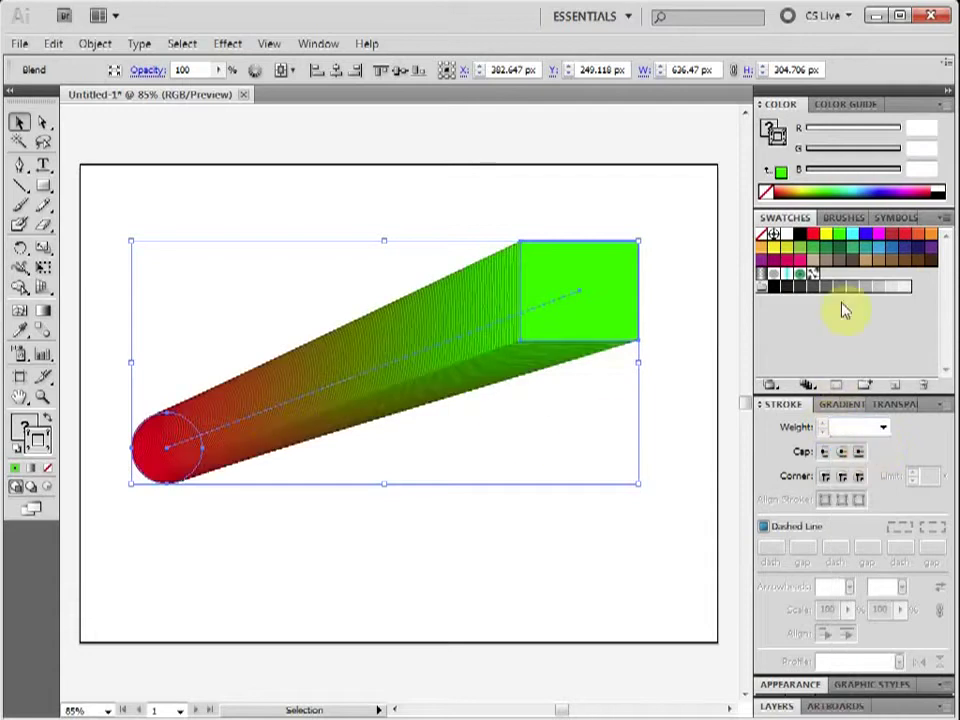
pyautogui.click(835, 404)
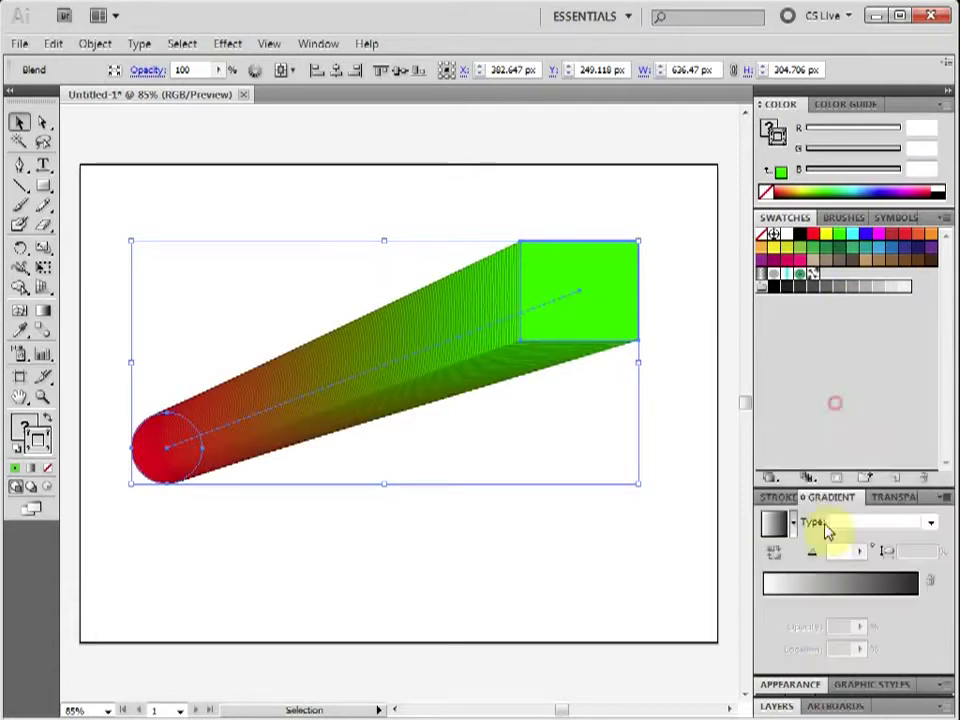
pyautogui.click(781, 705)
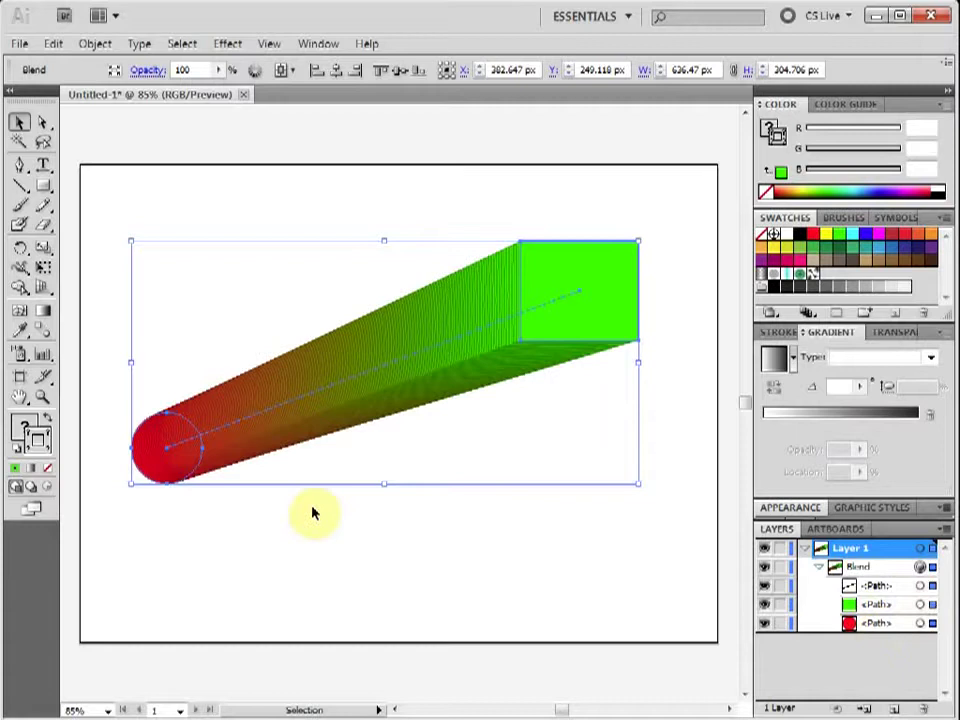
pyautogui.click(476, 203)
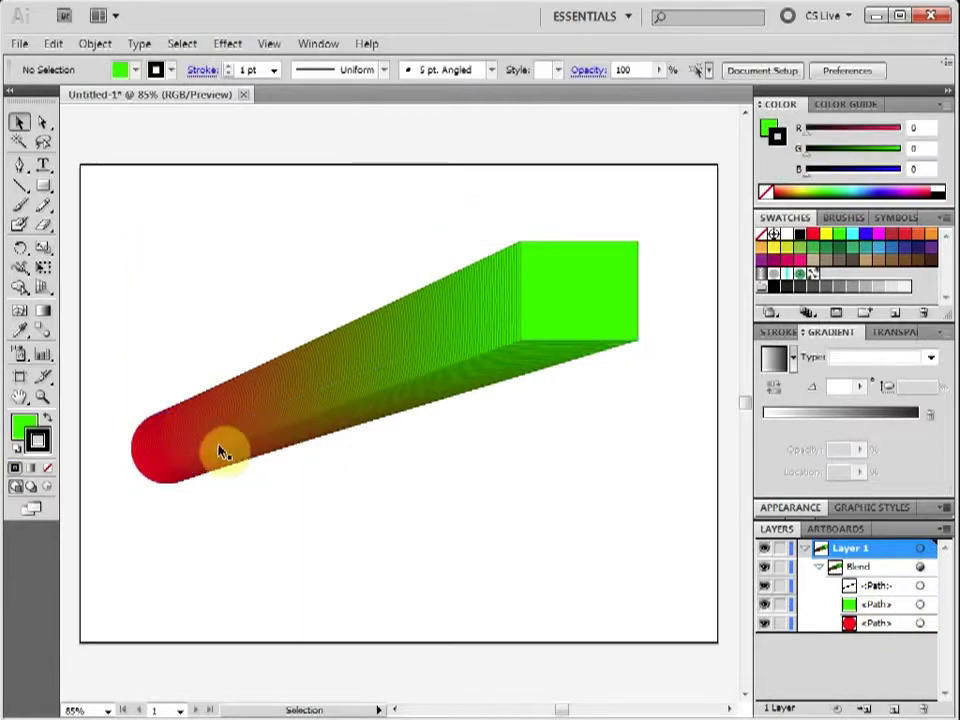
# Step: Examine the blend's intermediate shapes and colour transition up close, from the red circle towards the green rectangle
pyautogui.press('z')
pyautogui.moveTo(177, 340); pyautogui.dragTo(345, 530)
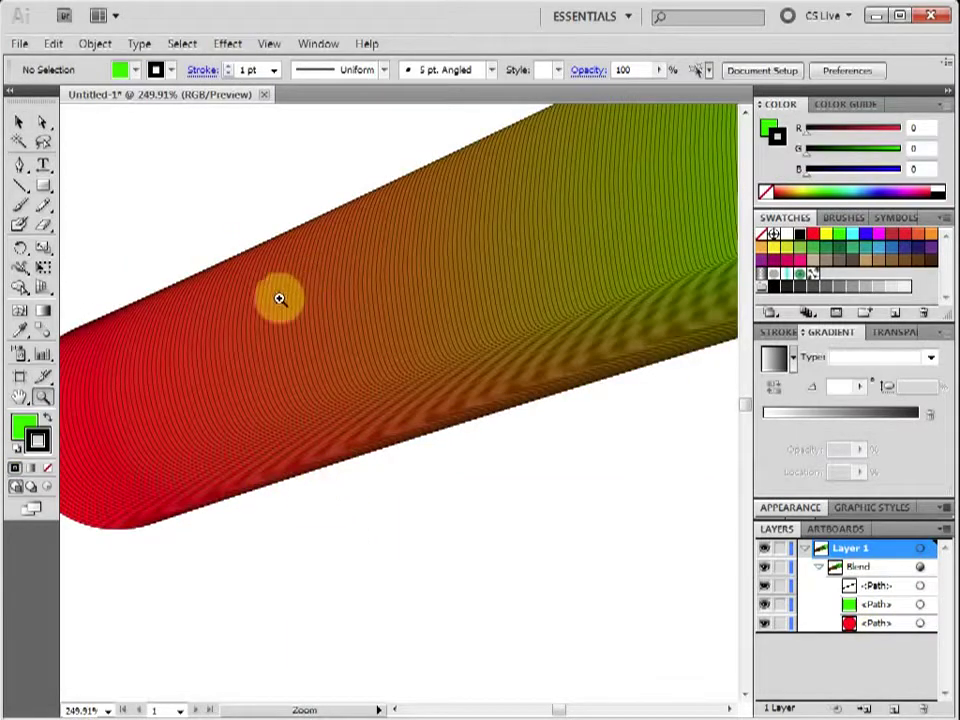
pyautogui.click(26, 128)
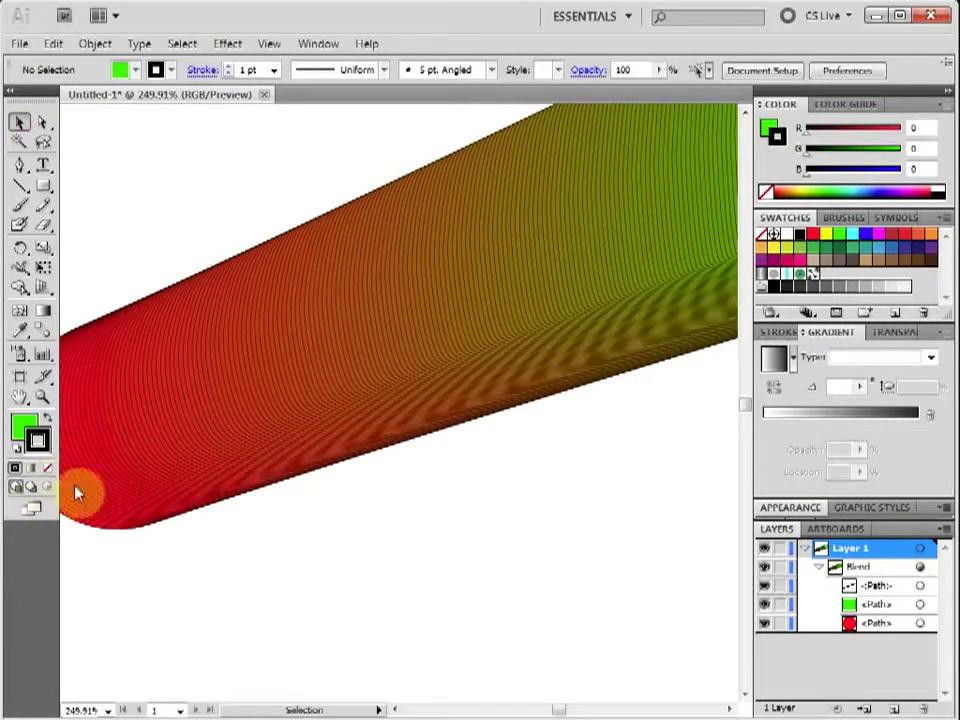
pyautogui.press('space')
pyautogui.moveTo(121, 449); pyautogui.dragTo(253, 446)
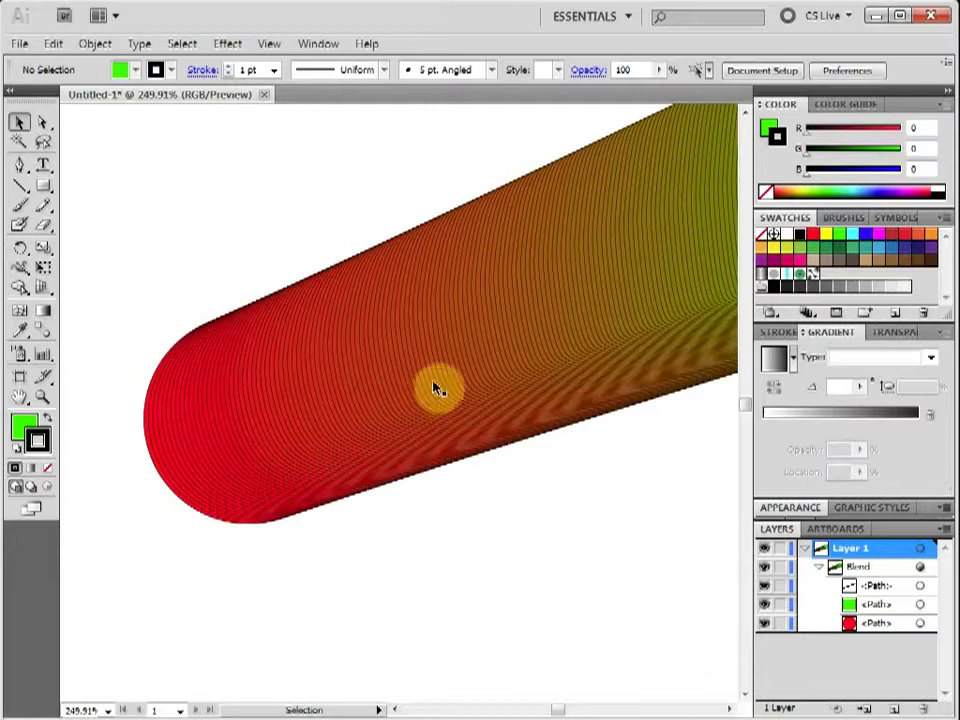
pyautogui.click(729, 709)
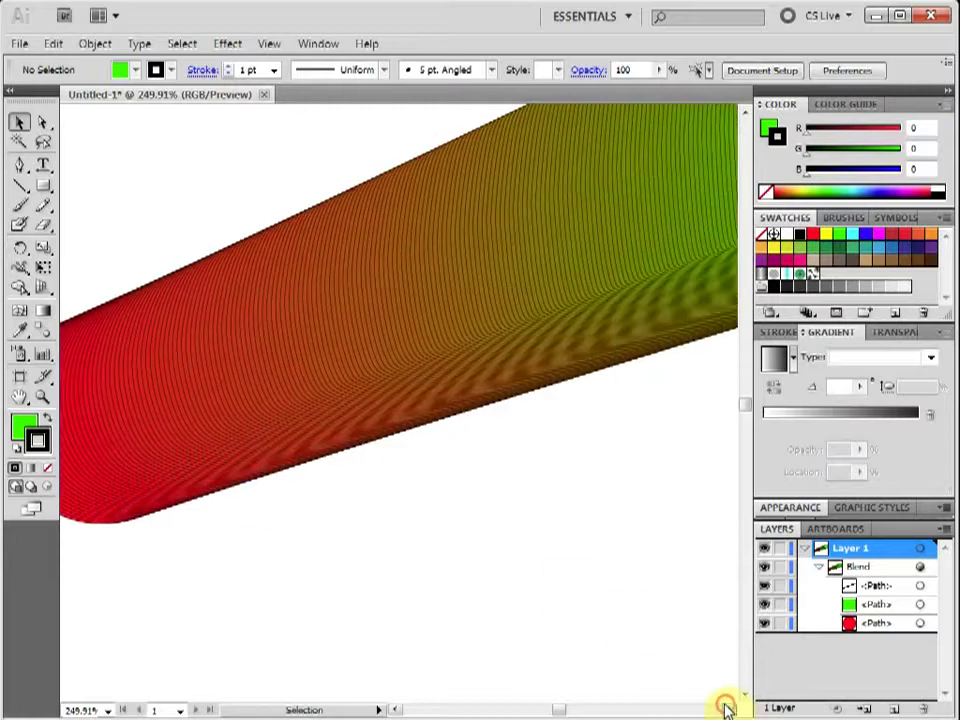
pyautogui.hotkey('ctrl', '-')
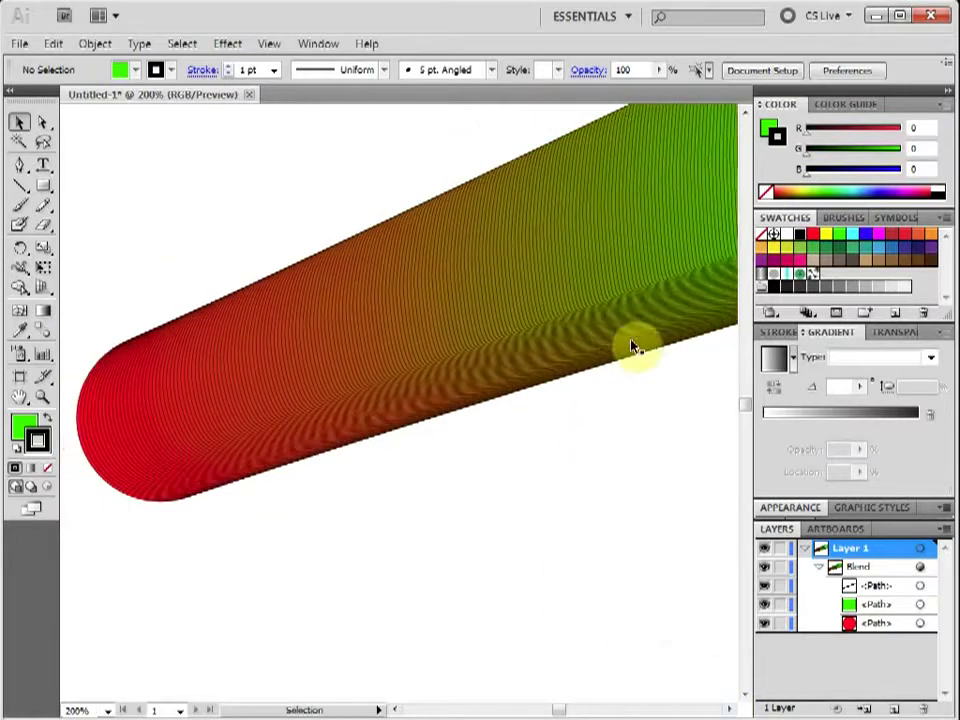
pyautogui.moveTo(639, 326)
pyautogui.mouseDown()
pyautogui.moveTo(546, 392)
pyautogui.moveTo(388, 421)
pyautogui.moveTo(290, 455)
pyautogui.mouseUp()
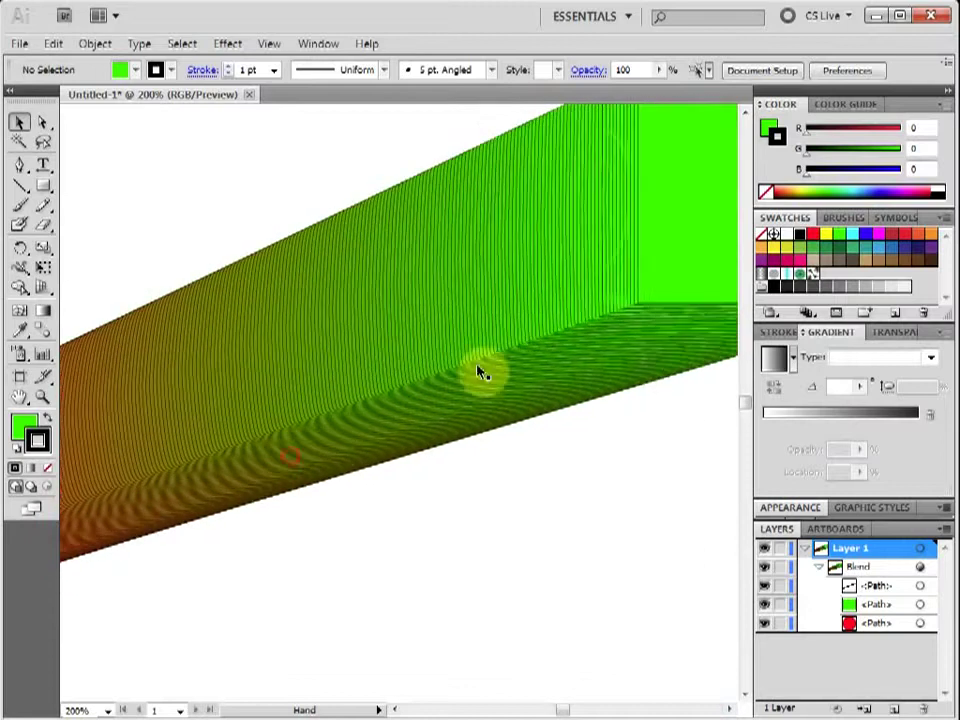
# Step: Fill the circle at the start of the blend with yellow
pyautogui.moveTo(612, 300); pyautogui.dragTo(380, 398)
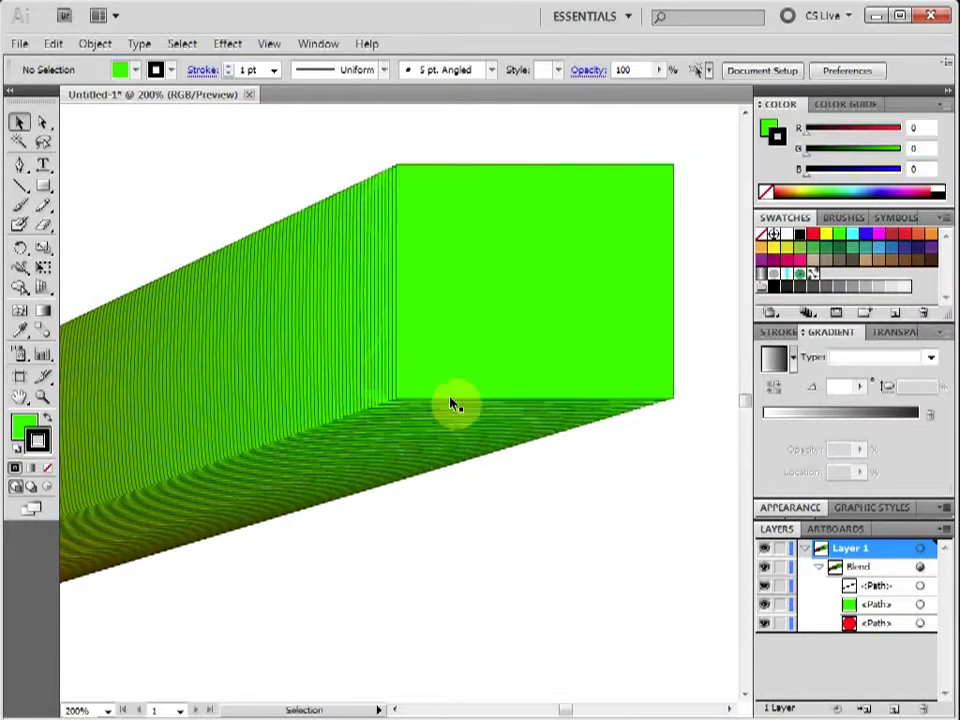
pyautogui.hotkey('ctrl', '-')
pyautogui.hotkey('ctrl', '-')
pyautogui.hotkey('ctrl', '-')
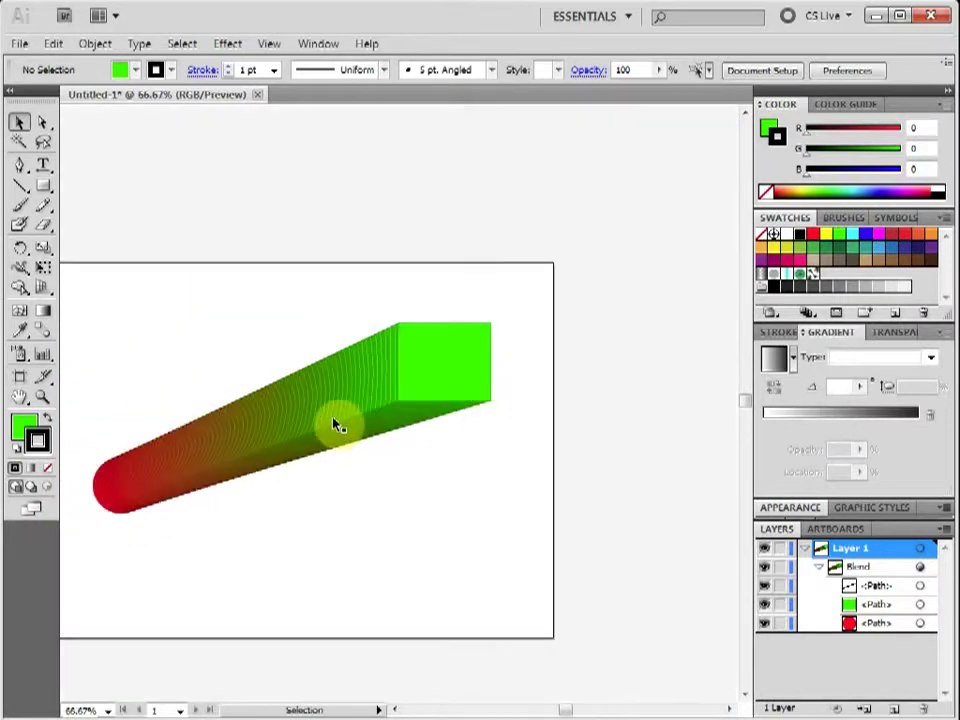
pyautogui.hotkey('ctrl', '0')
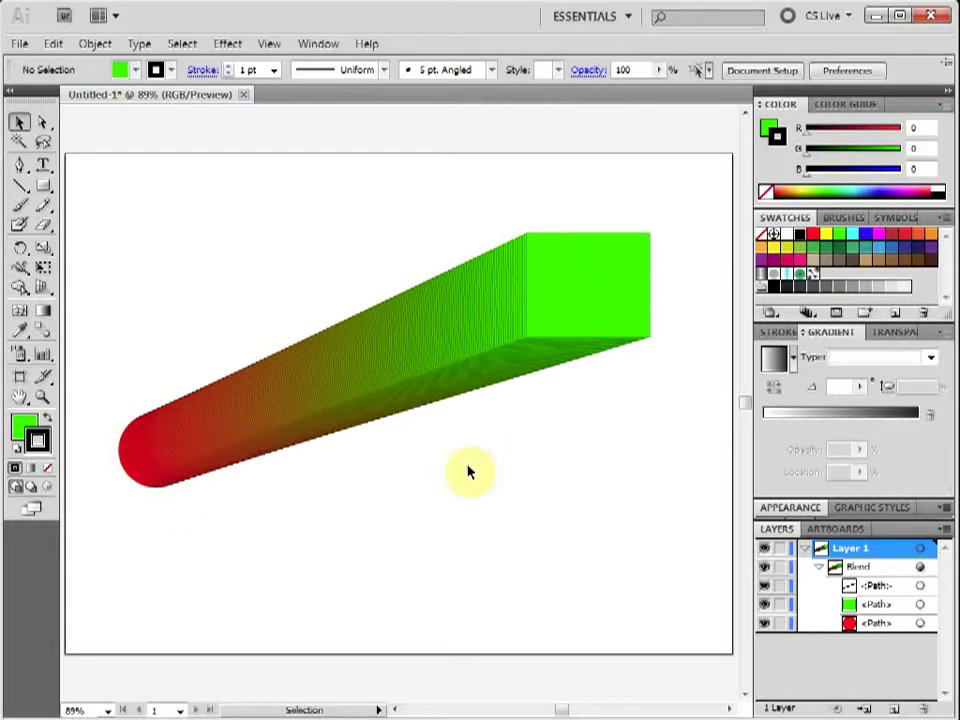
pyautogui.click(330, 387)
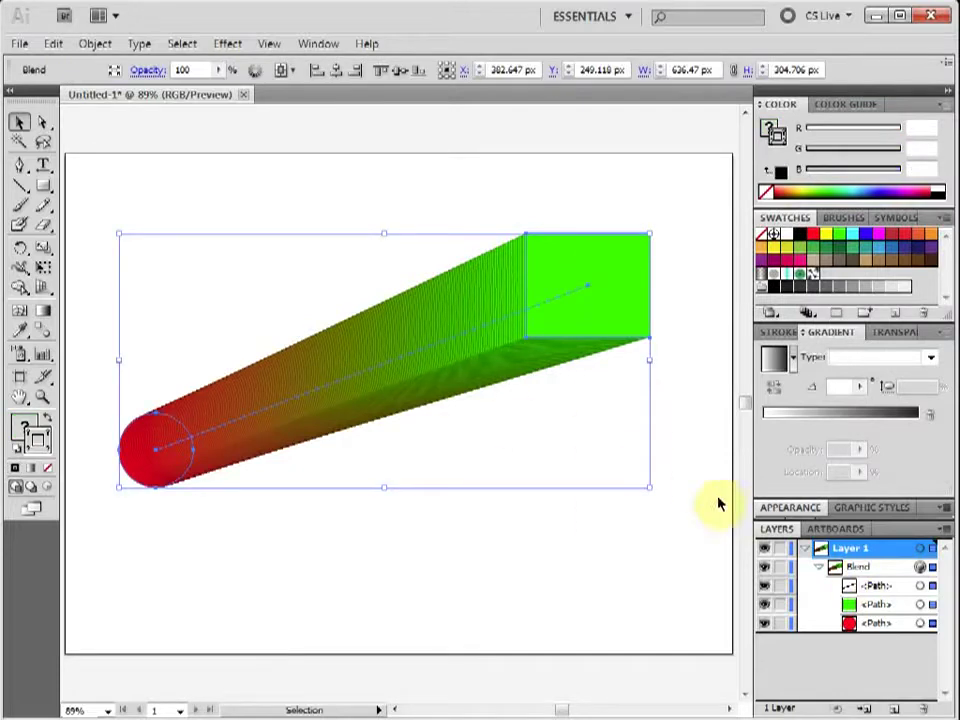
pyautogui.click(920, 627)
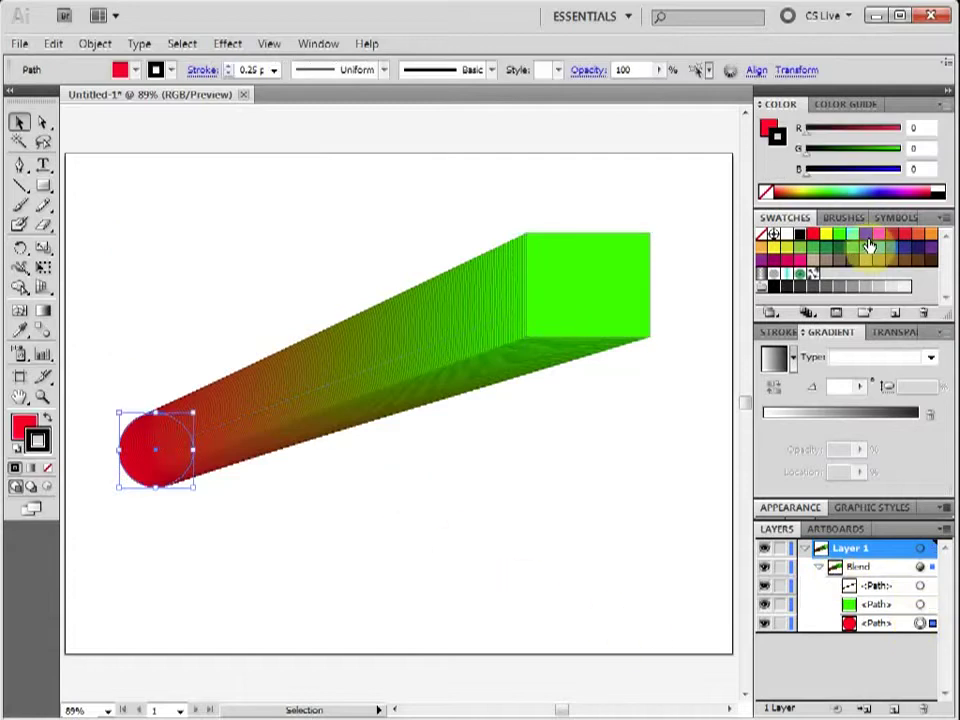
pyautogui.press('x')
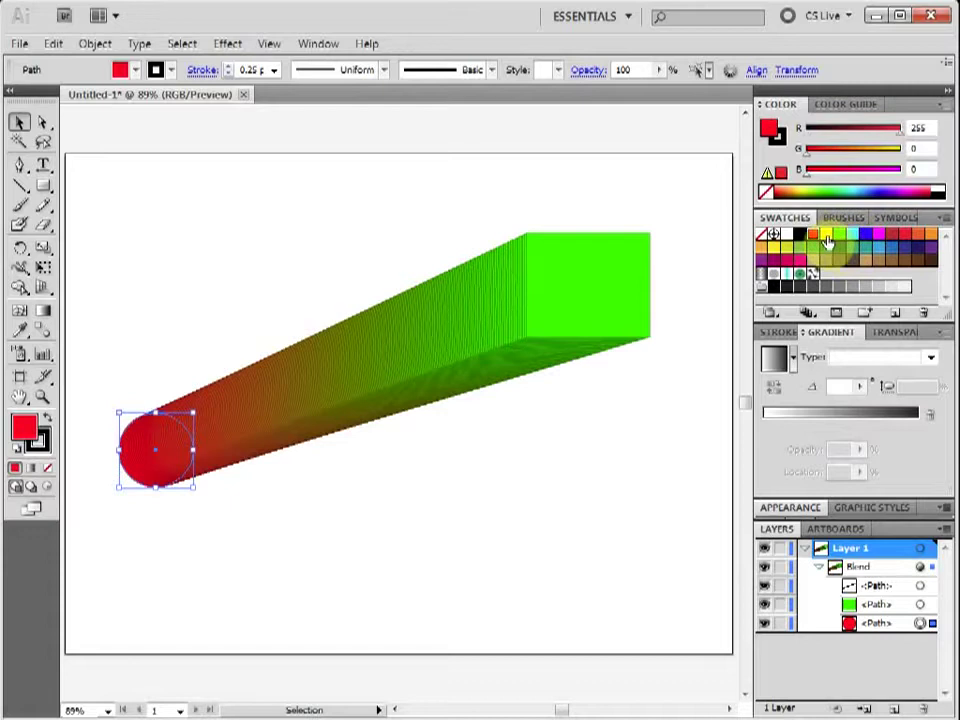
pyautogui.click(826, 236)
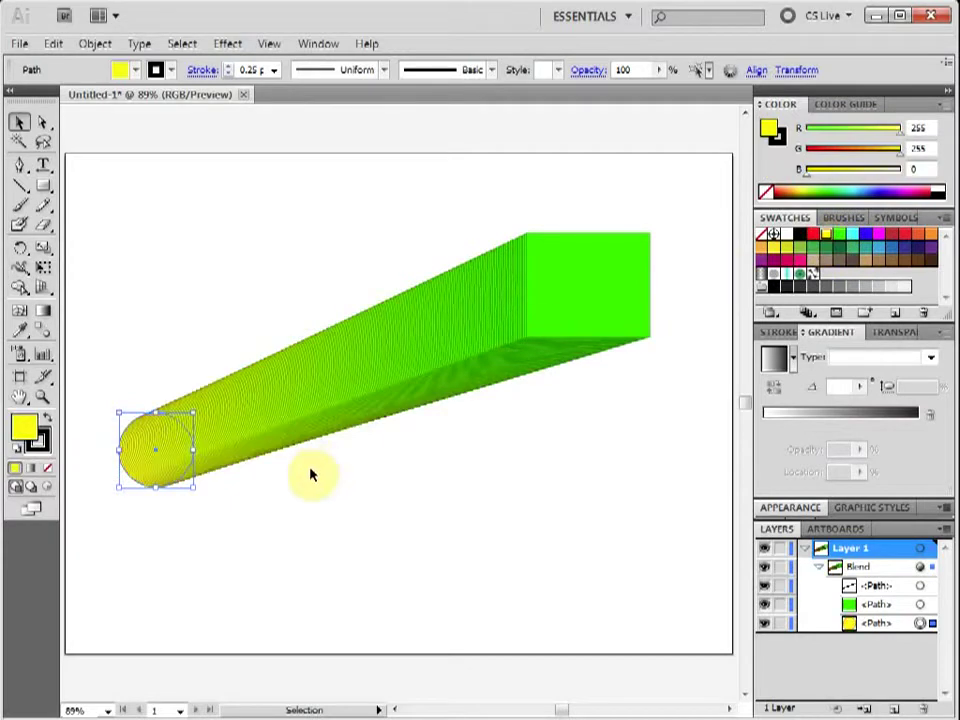
# Step: Fill the rectangle at the end of the blend with blue and clear the selection
pyautogui.click(921, 606)
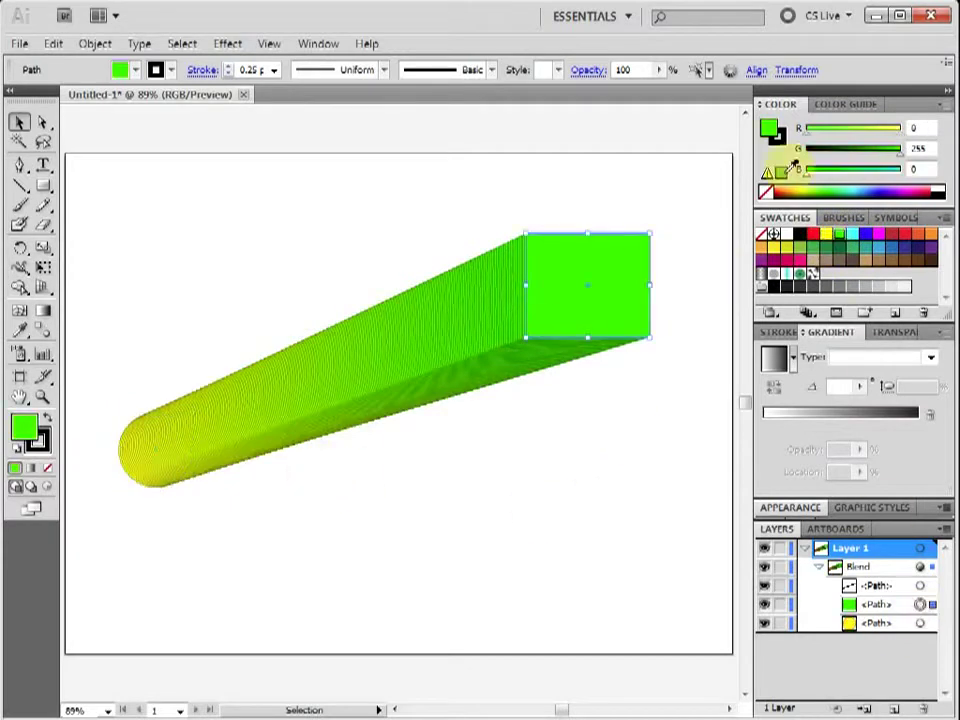
pyautogui.click(867, 237)
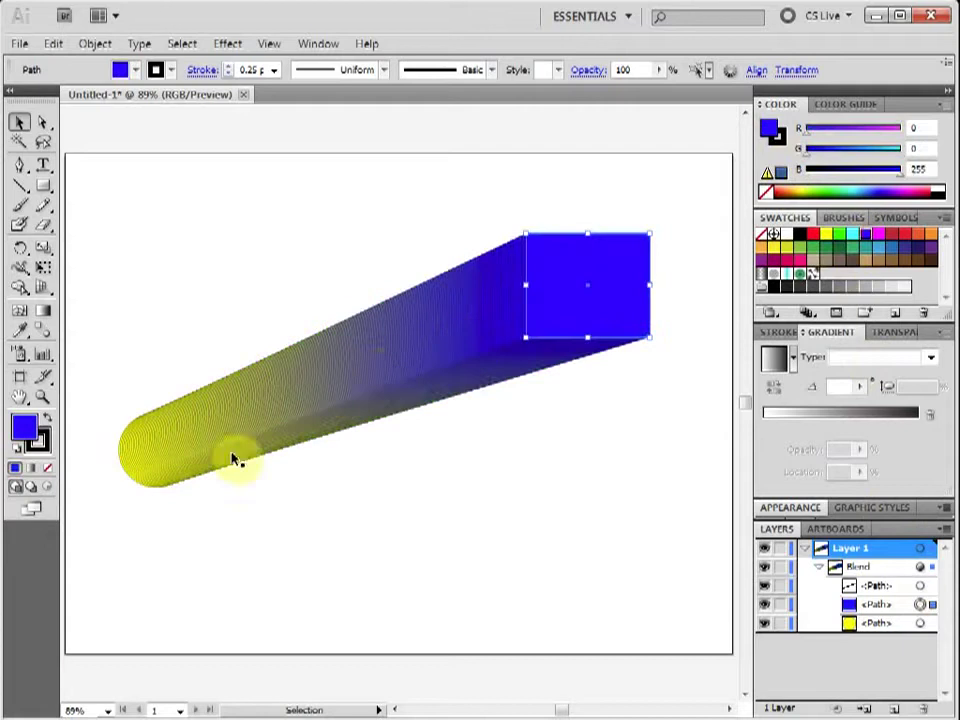
pyautogui.click(408, 490)
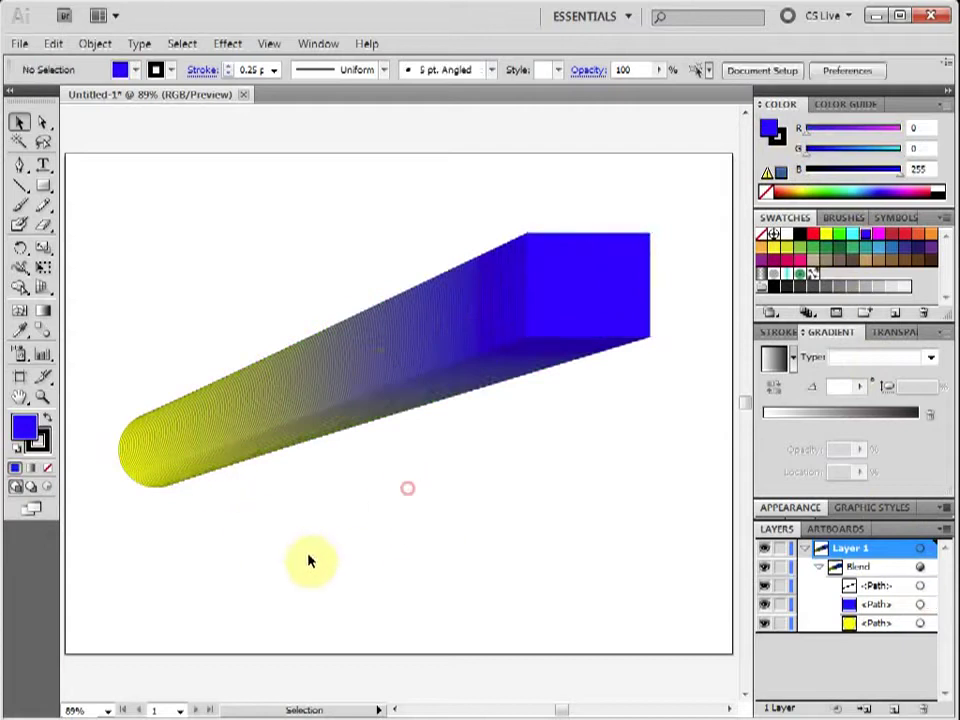
# Step: Move the whole blend upward and slightly right, to about X 395 px and Y 203 px
pyautogui.click(470, 348)
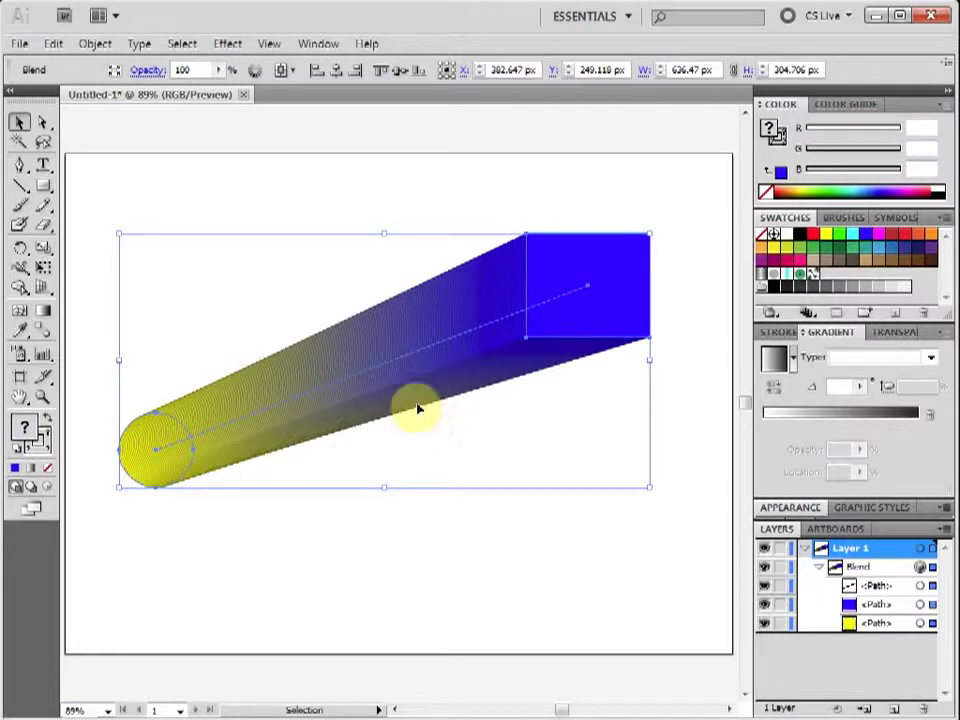
pyautogui.click(435, 514)
pyautogui.click(408, 360)
pyautogui.click(553, 553)
pyautogui.click(446, 378)
pyautogui.moveTo(332, 386); pyautogui.dragTo(408, 320)
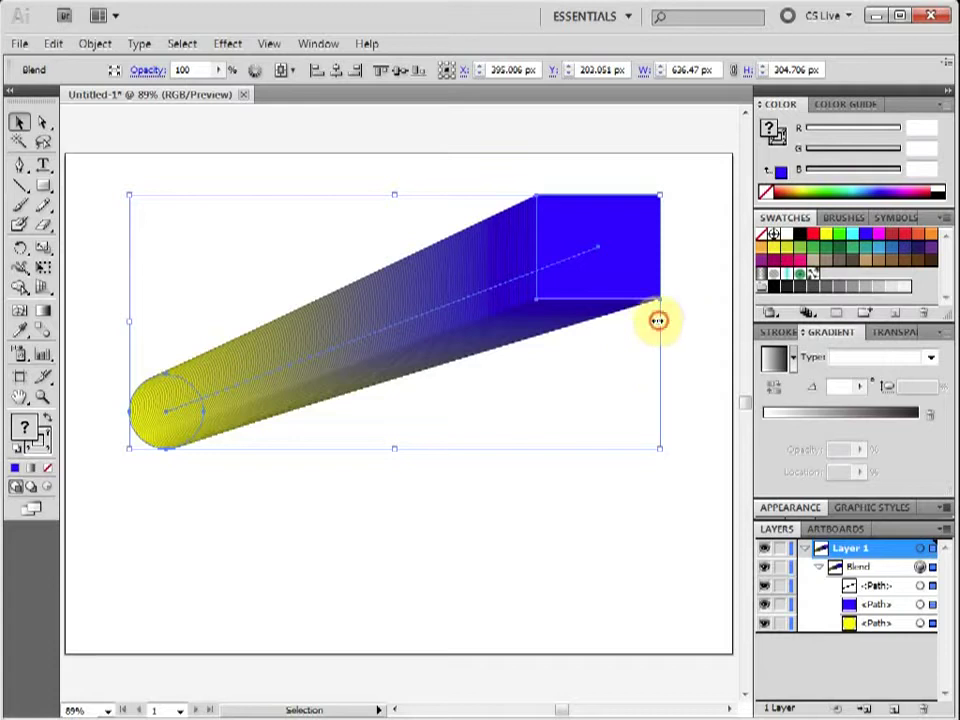
# Step: Stretch the blend to about 675 px wide and move it slightly left and up
pyautogui.moveTo(658, 320); pyautogui.dragTo(692, 333)
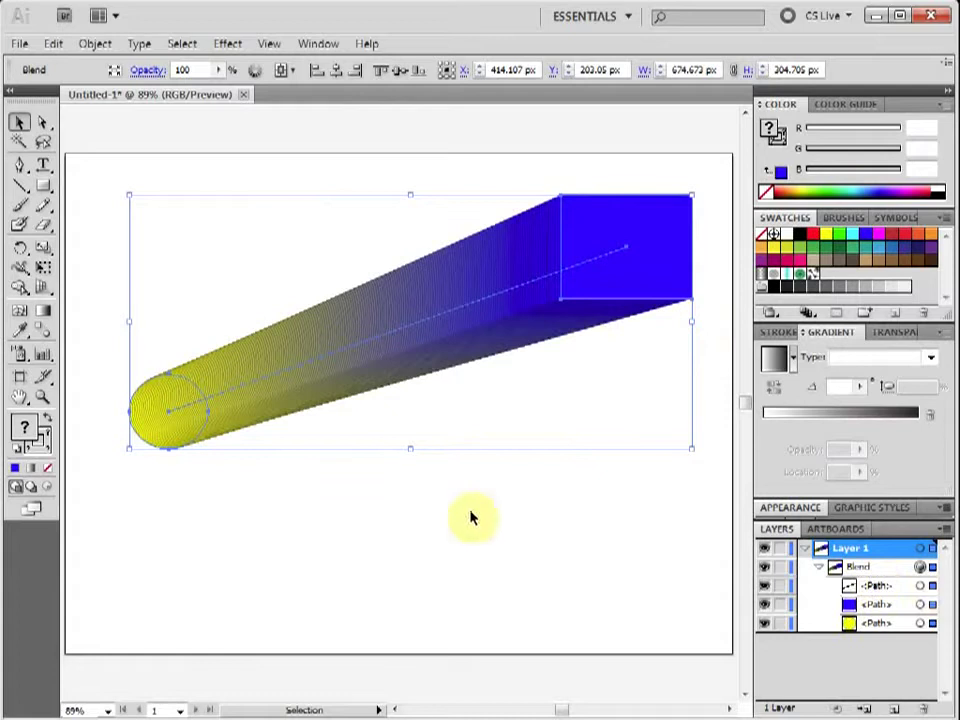
pyautogui.click(372, 508)
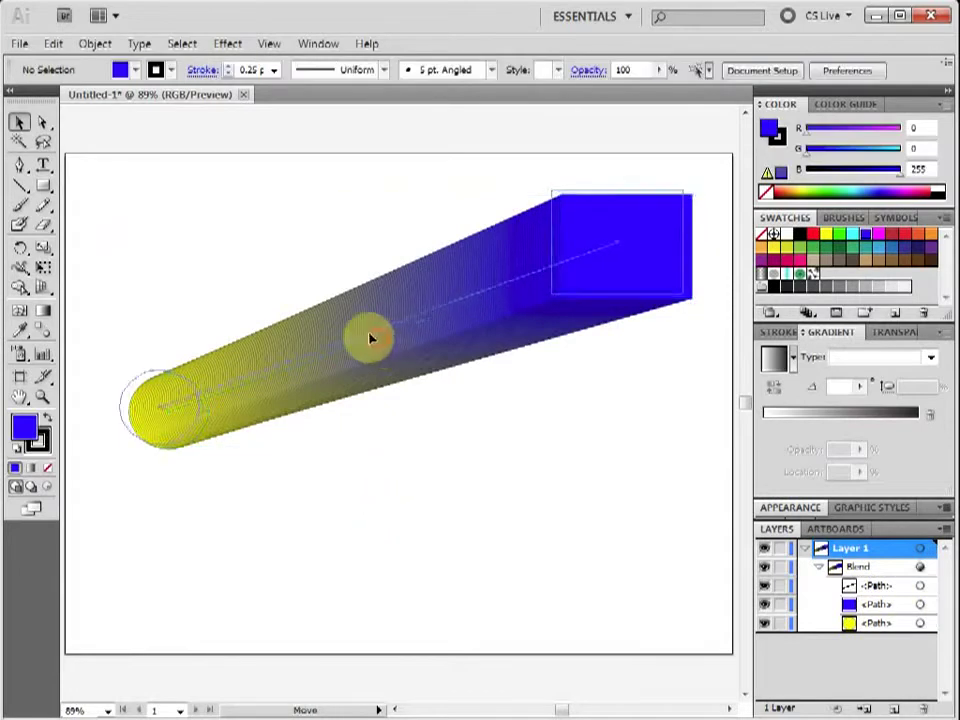
pyautogui.moveTo(369, 336); pyautogui.dragTo(349, 328)
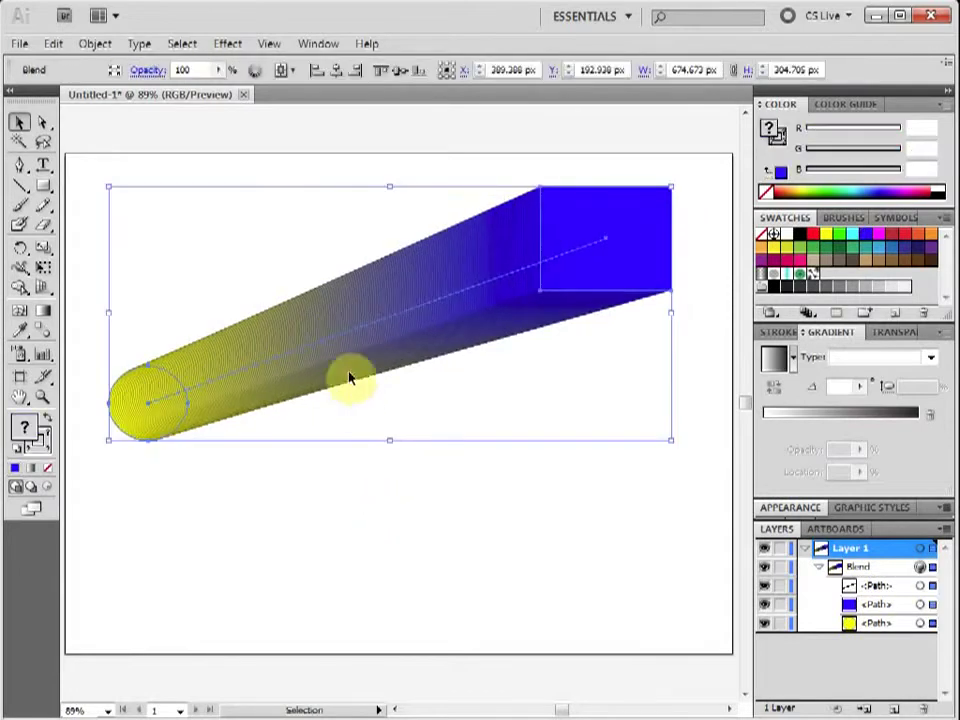
# Step: Release the blend into its separate circle, rectangle and spine path
pyautogui.click(325, 502)
pyautogui.click(297, 329)
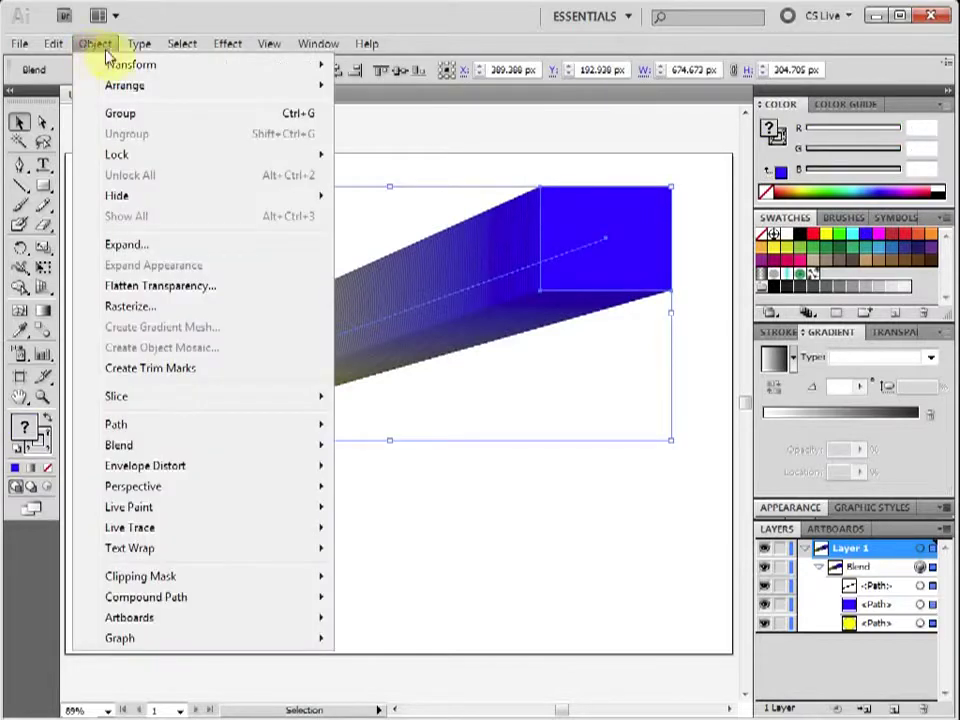
pyautogui.moveTo(147, 454)
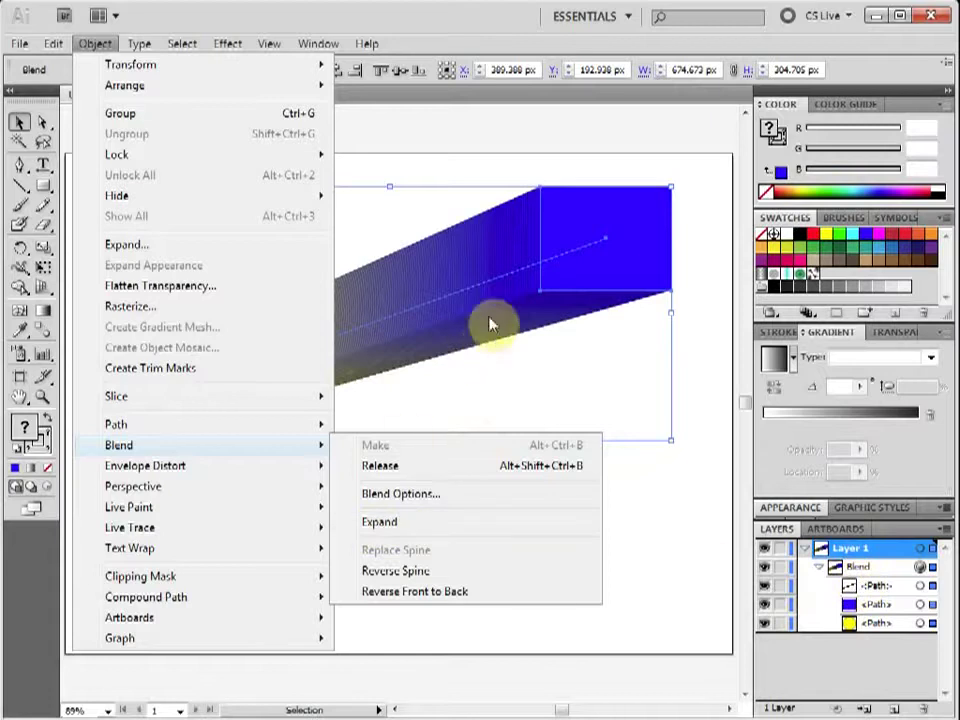
pyautogui.click(383, 469)
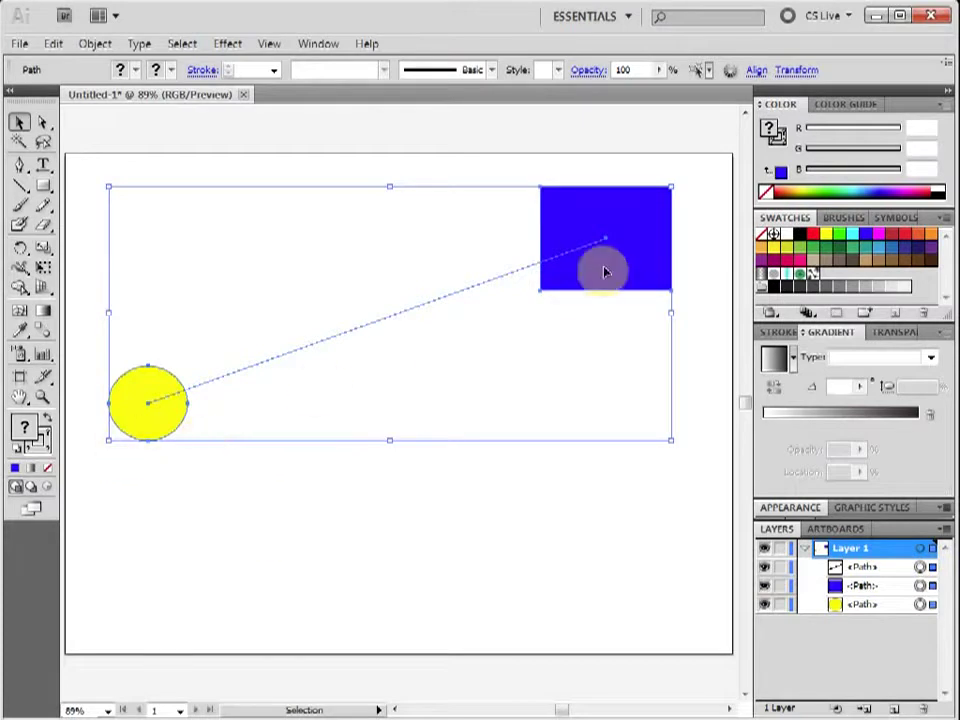
# Step: Give the released spine path a red stroke and deselect it
pyautogui.click(920, 567)
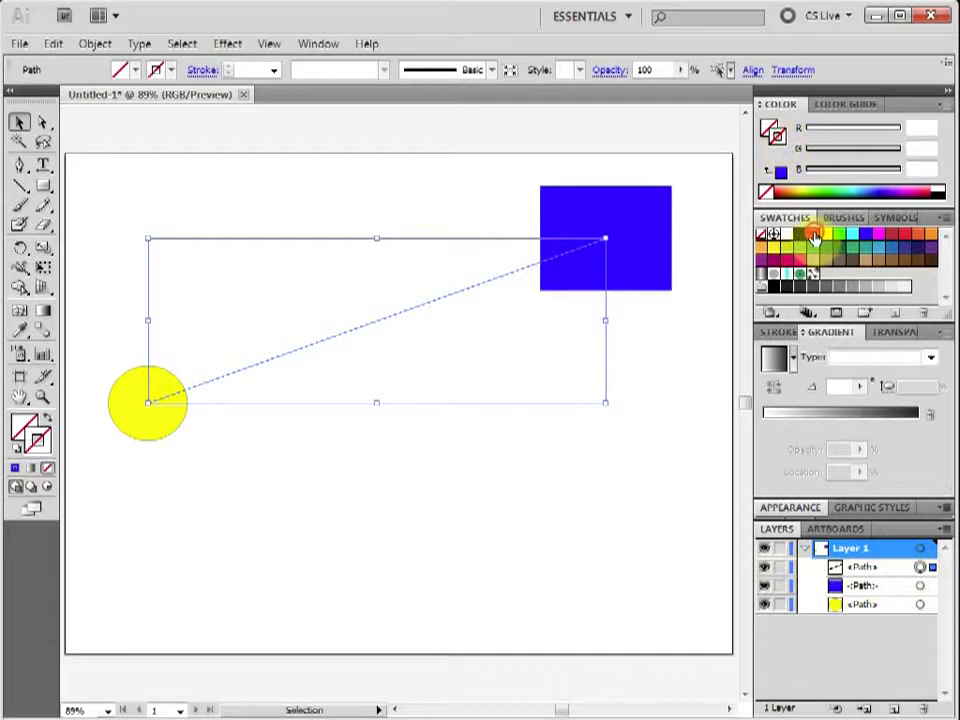
pyautogui.click(812, 236)
pyautogui.click(609, 433)
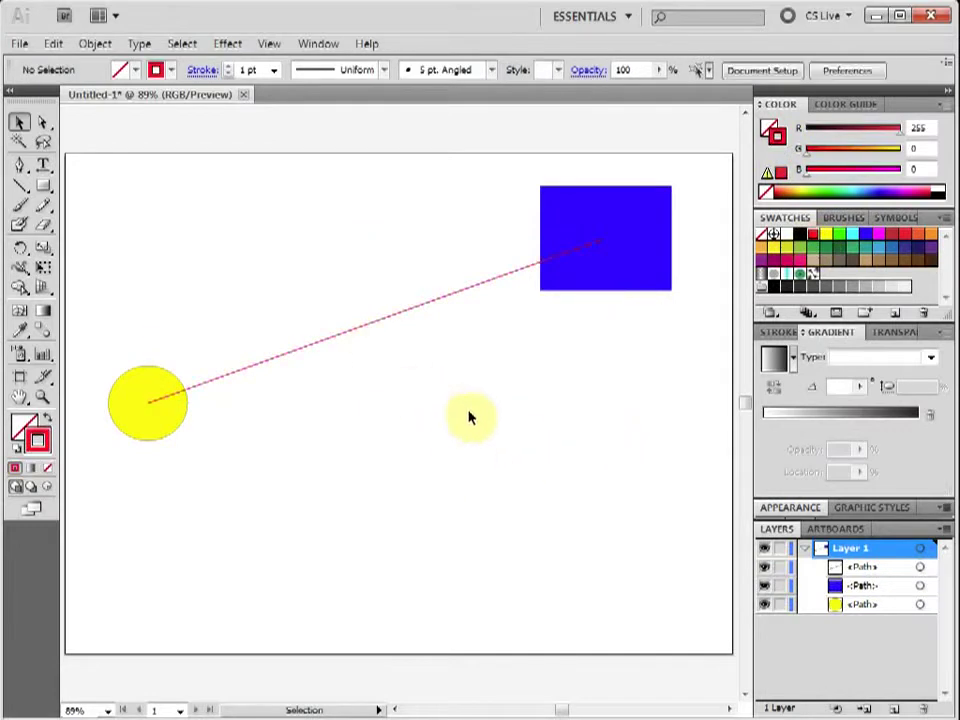
# Step: Move the red line down into the lower part of the artboard, away from the circle and rectangle
pyautogui.click(139, 389)
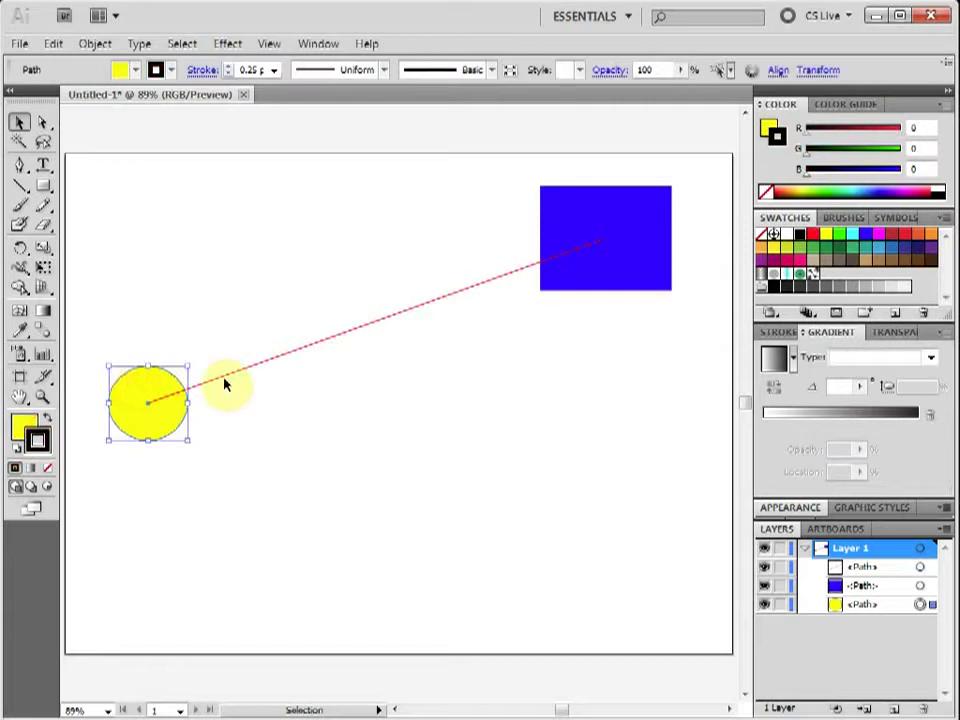
pyautogui.keyDown('shift'); pyautogui.click(585, 212); pyautogui.keyUp('shift')
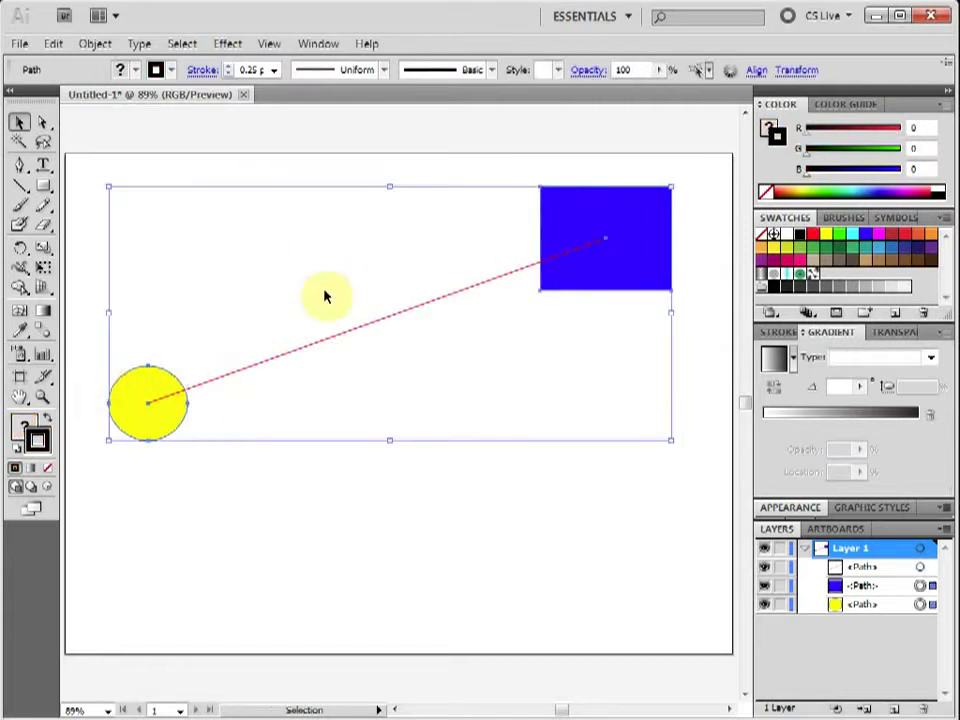
pyautogui.click(334, 503)
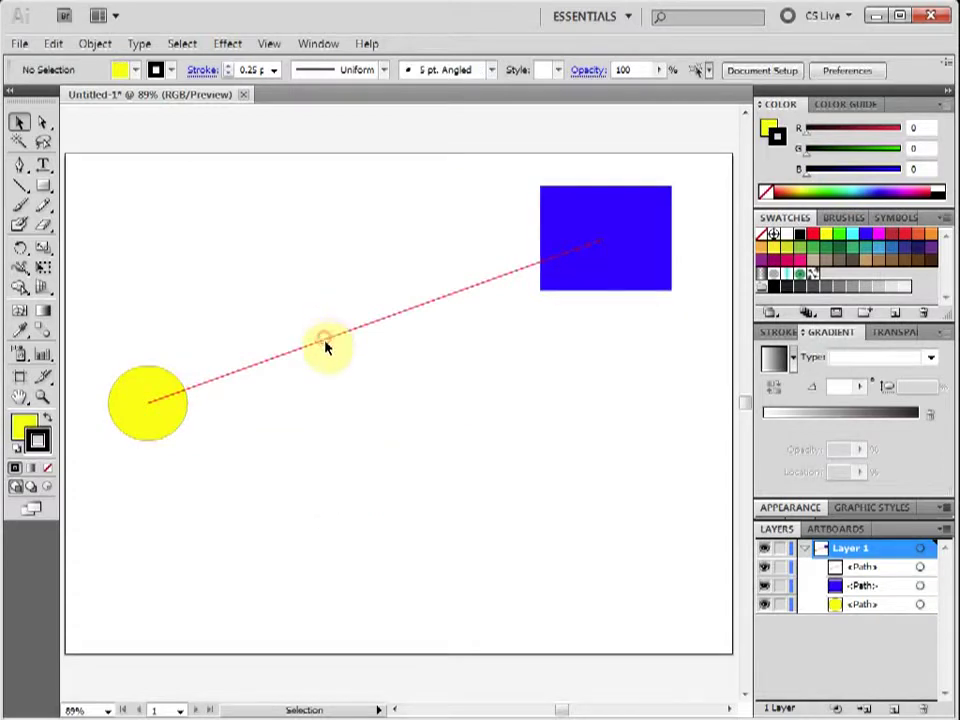
pyautogui.click(325, 345)
pyautogui.moveTo(328, 339); pyautogui.dragTo(360, 518)
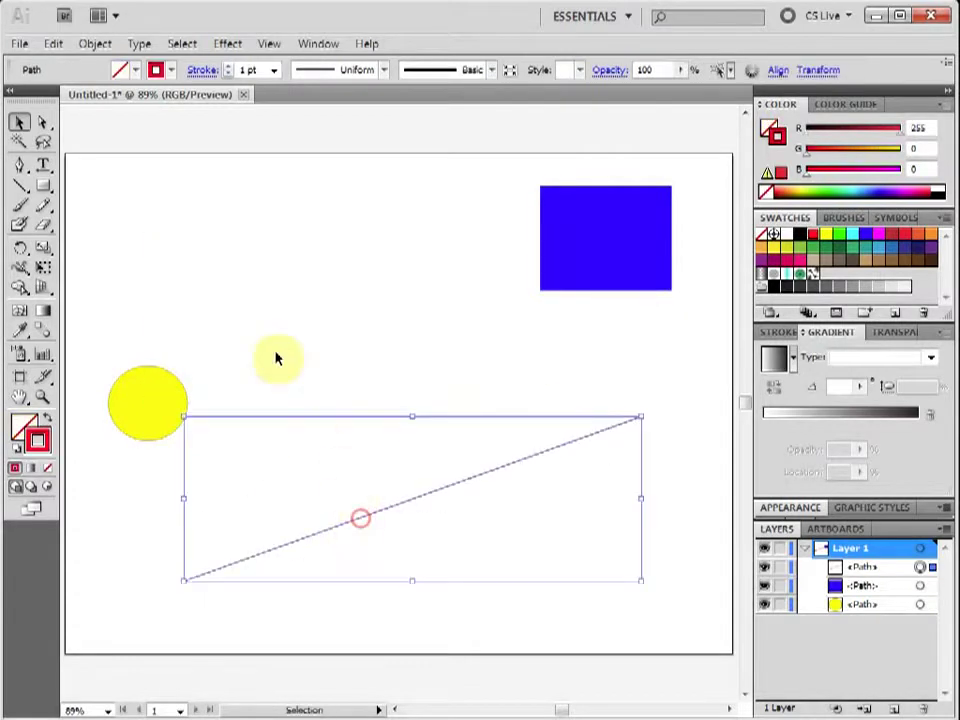
# Step: Try a blend of only the yellow circle and blue rectangle, with its paths listed, and release it
pyautogui.click(154, 378)
pyautogui.keyDown('shift'); pyautogui.click(549, 240); pyautogui.keyUp('shift')
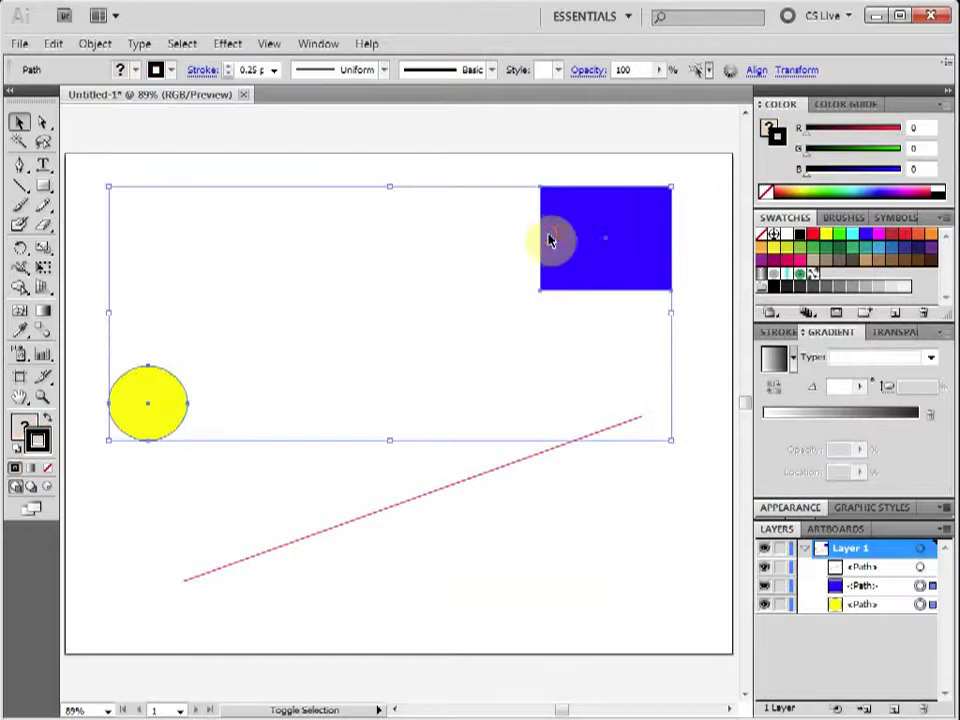
pyautogui.click(95, 44)
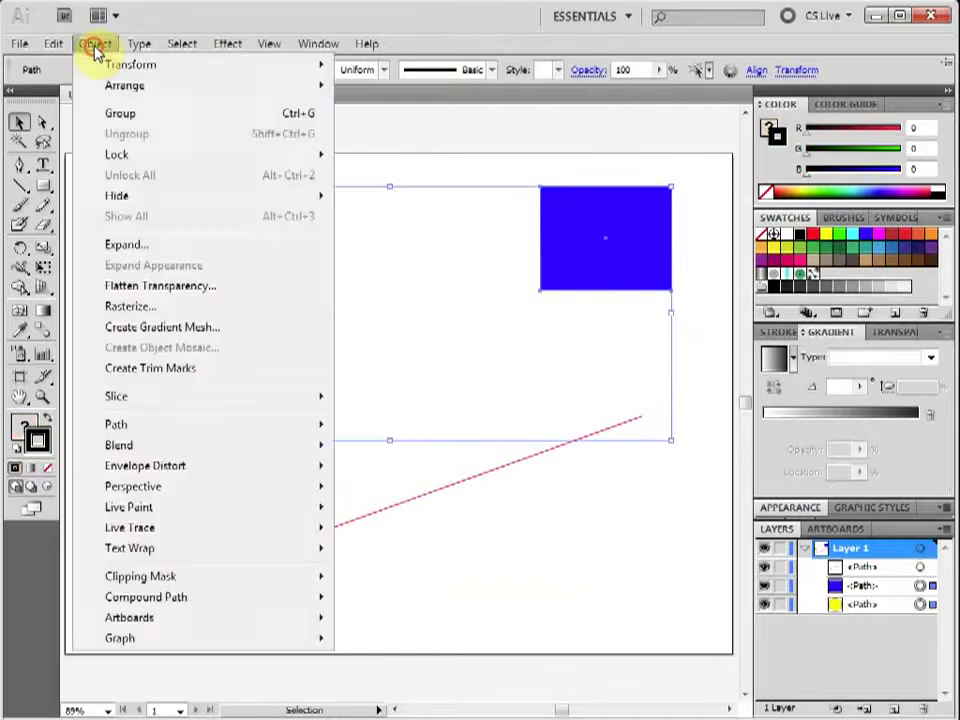
pyautogui.moveTo(143, 444)
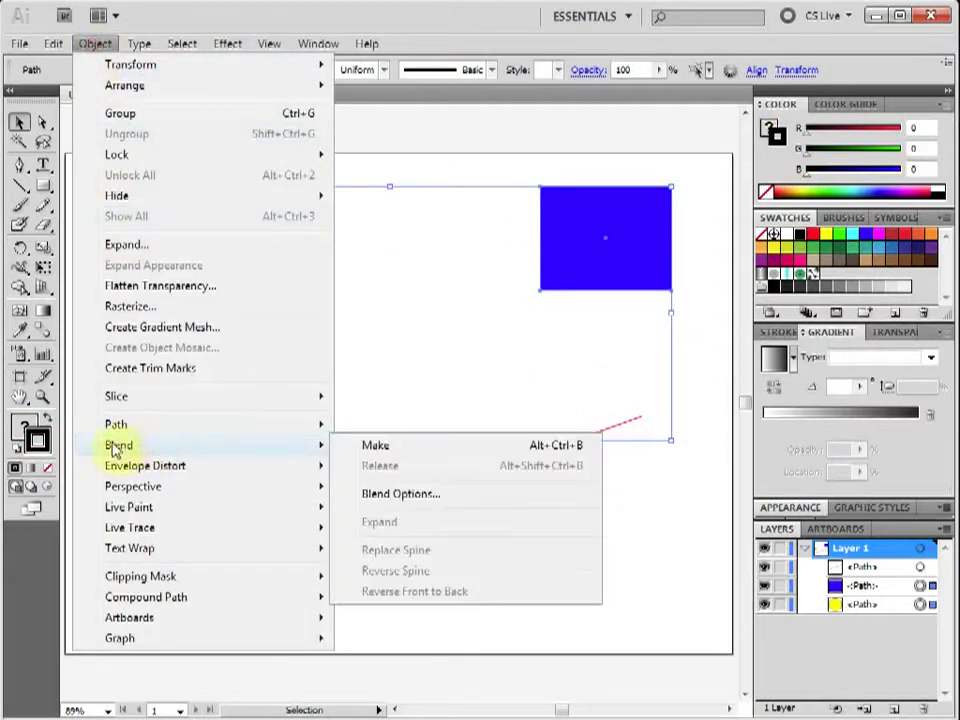
pyautogui.click(394, 450)
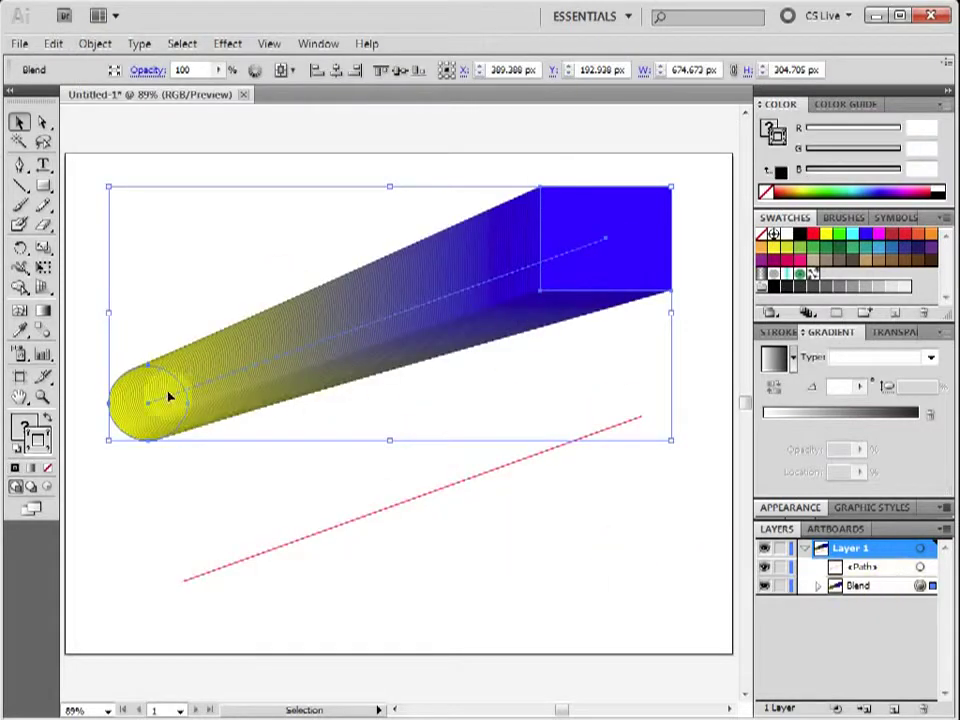
pyautogui.click(816, 588)
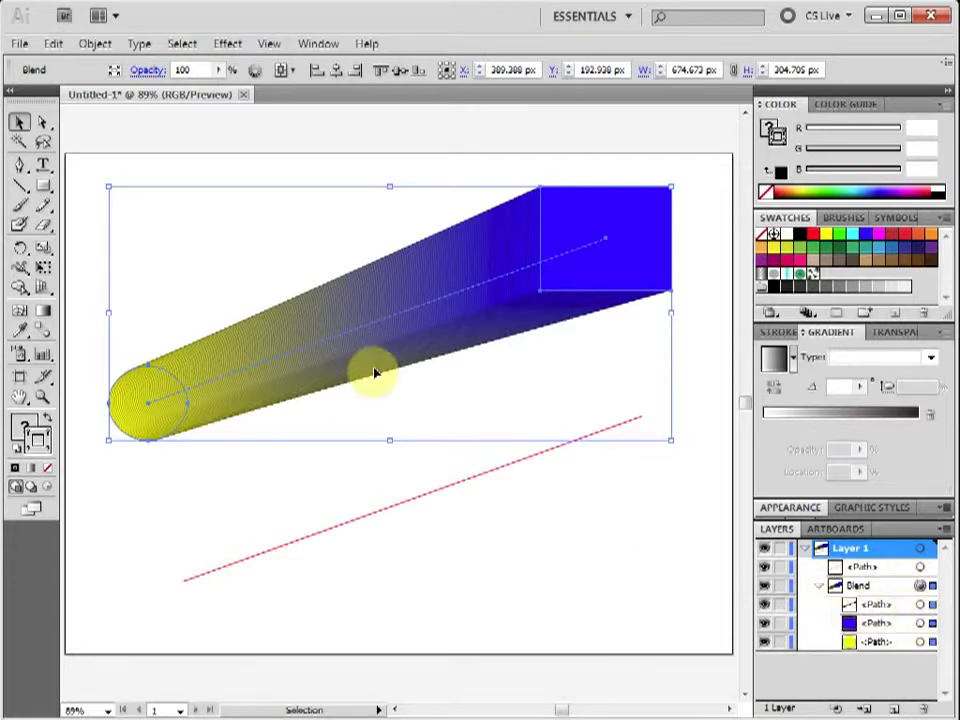
pyautogui.hotkey('alt', 'ctrl', 'shift', 'b')
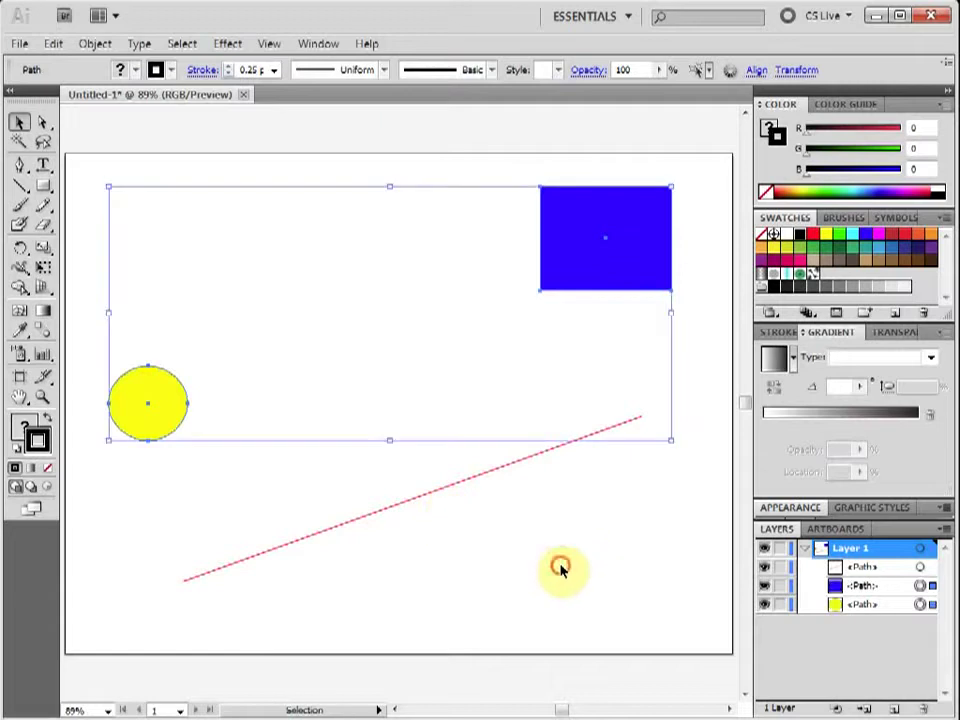
# Step: Make a blend from the circle, rectangle and red line together, and expand it in the layer list
pyautogui.click(560, 566)
pyautogui.moveTo(133, 236); pyautogui.dragTo(641, 538)
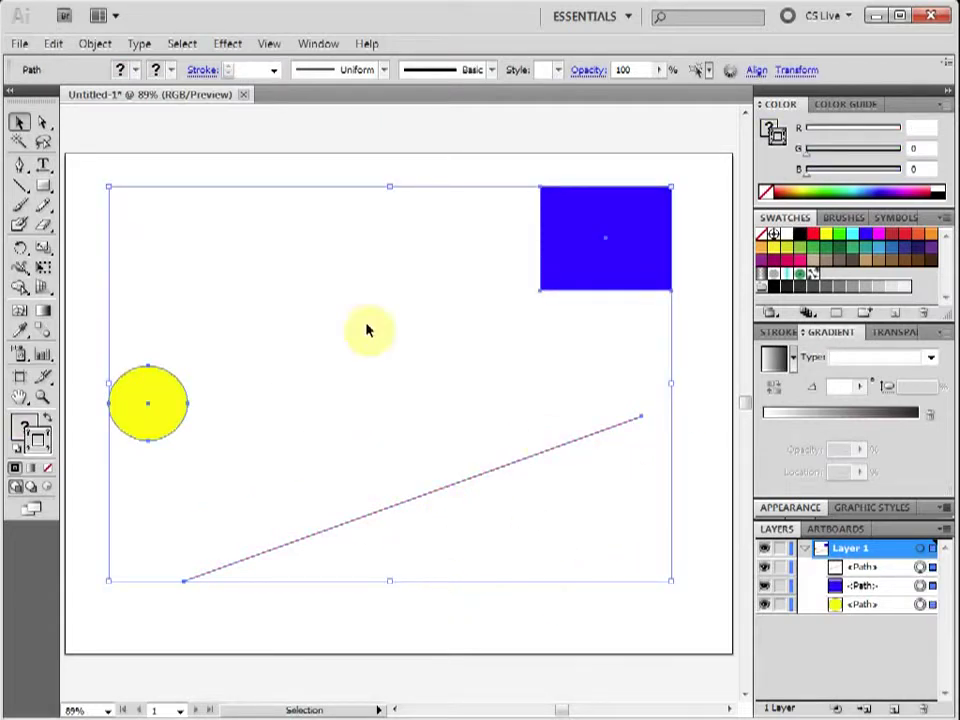
pyautogui.click(88, 43)
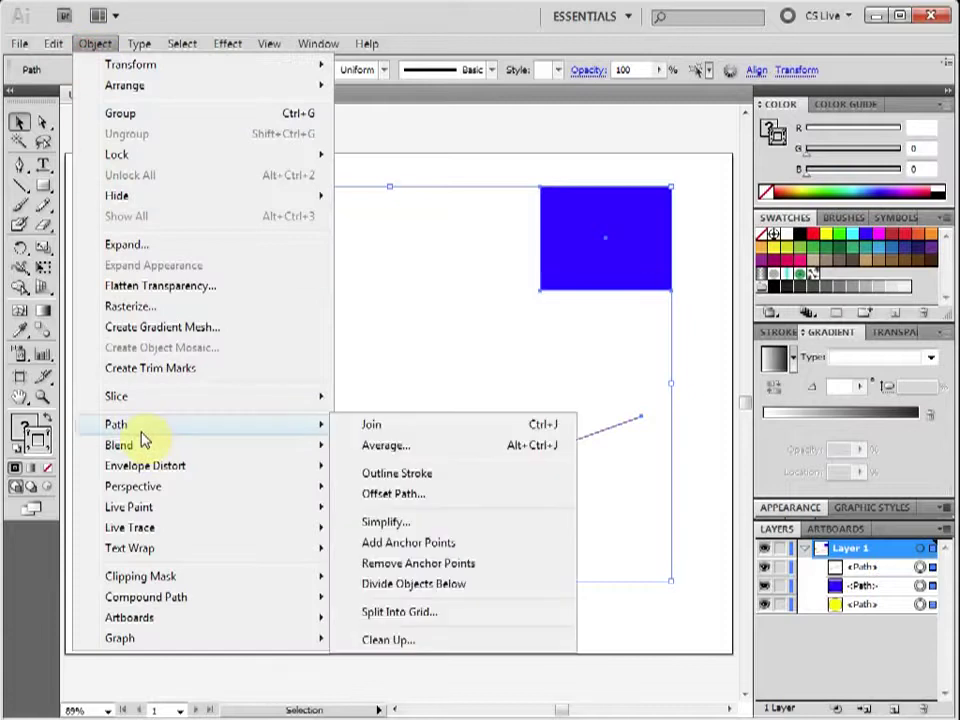
pyautogui.moveTo(140, 446)
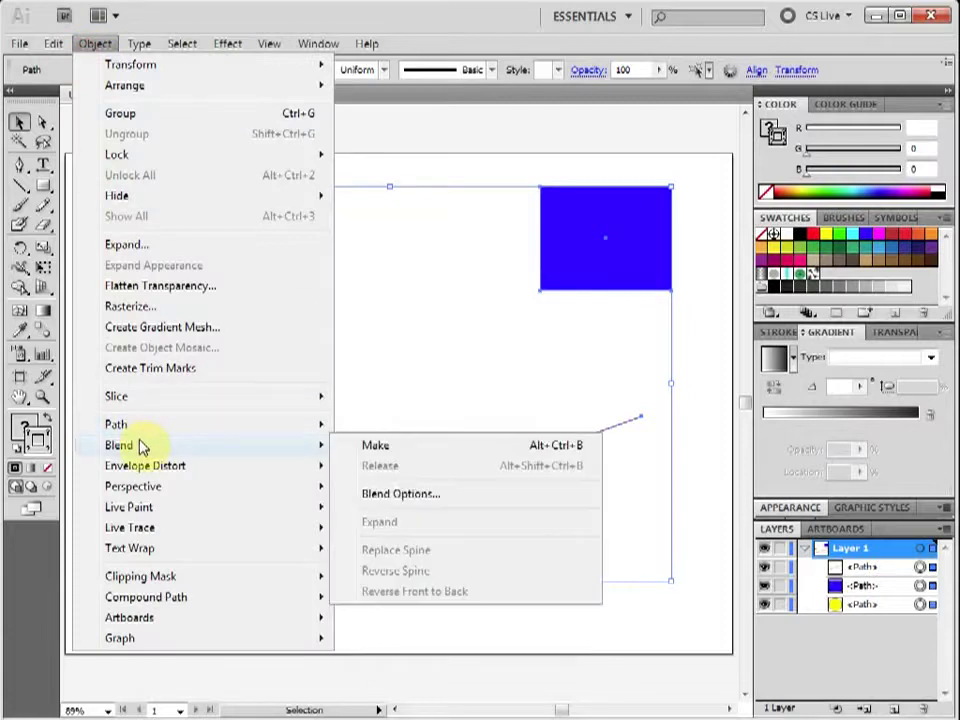
pyautogui.click(390, 447)
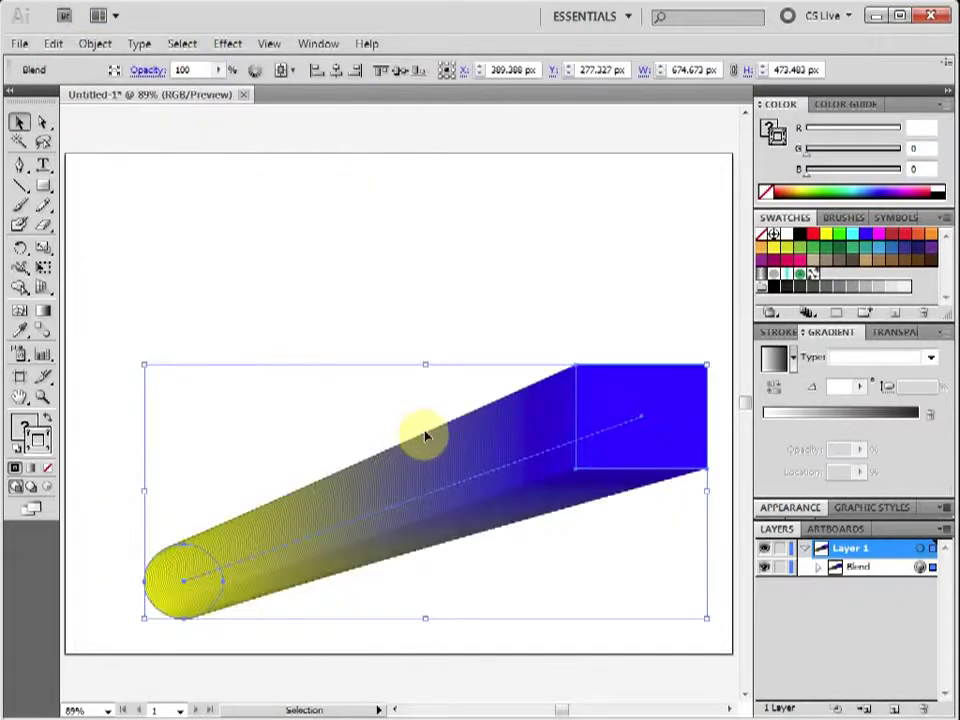
pyautogui.click(817, 567)
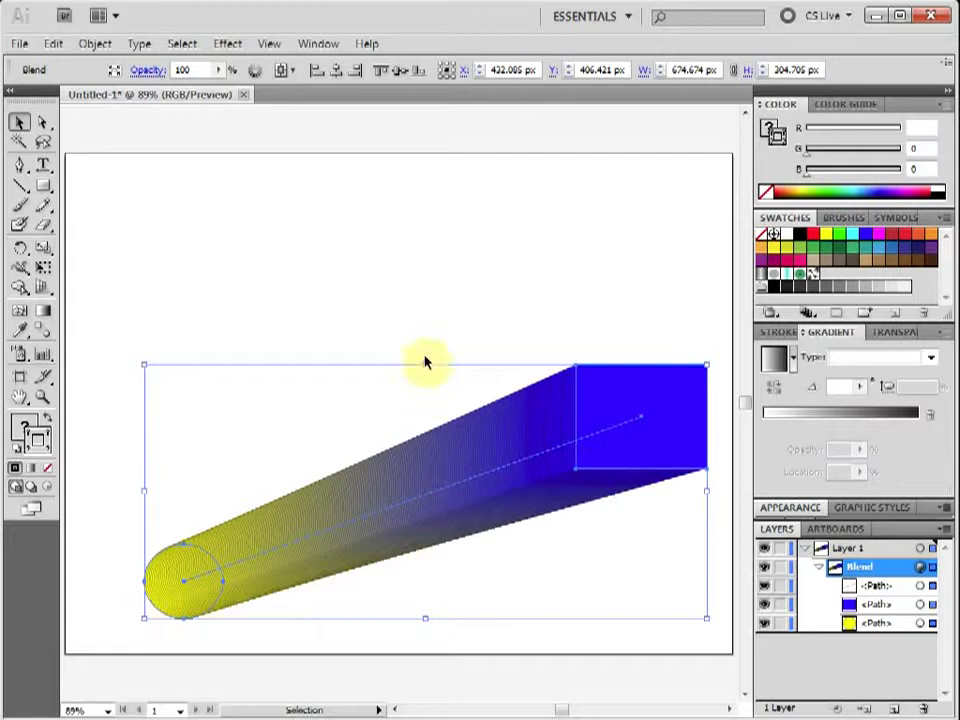
# Step: Move the whole blend up into the upper half of the artboard
pyautogui.click(443, 316)
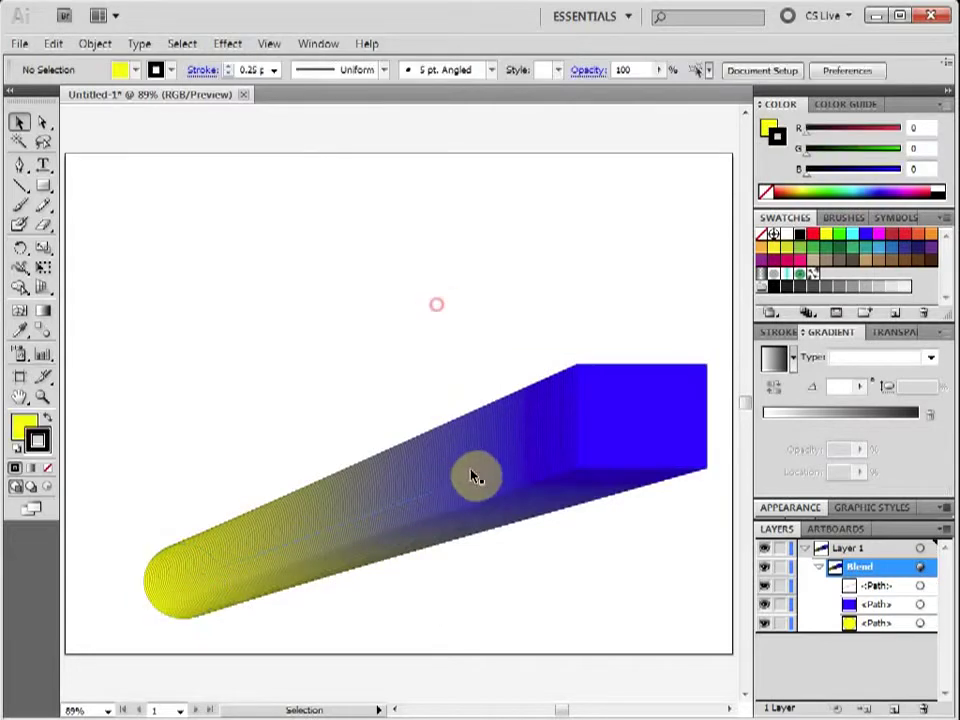
pyautogui.moveTo(471, 476); pyautogui.dragTo(441, 322)
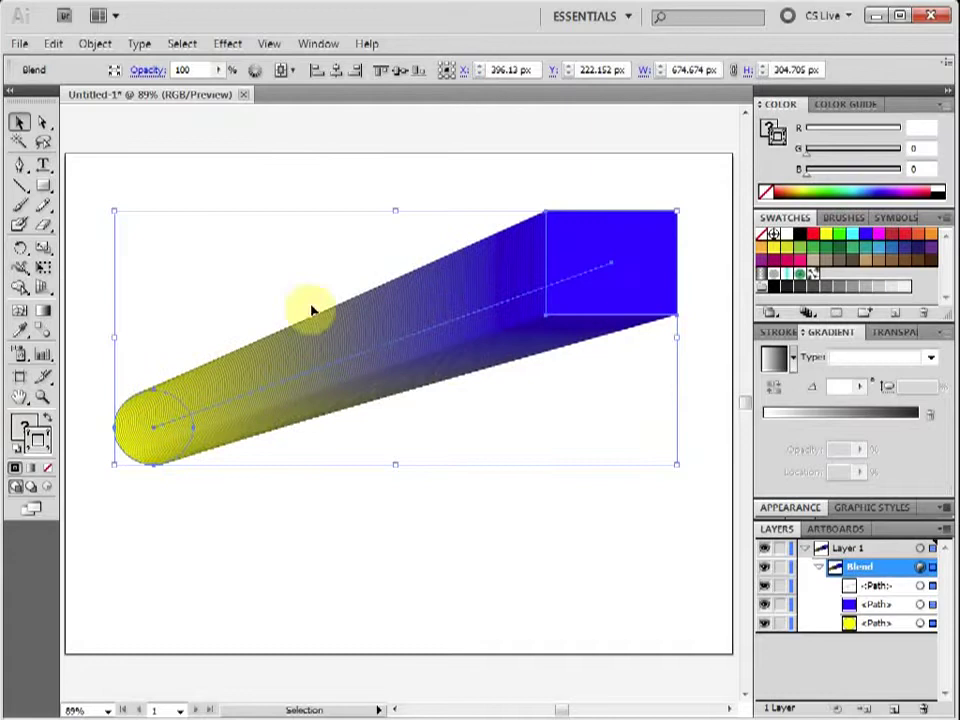
# Step: Review the blend's options below the artwork and accept them with Smooth Color spacing
pyautogui.click(95, 44)
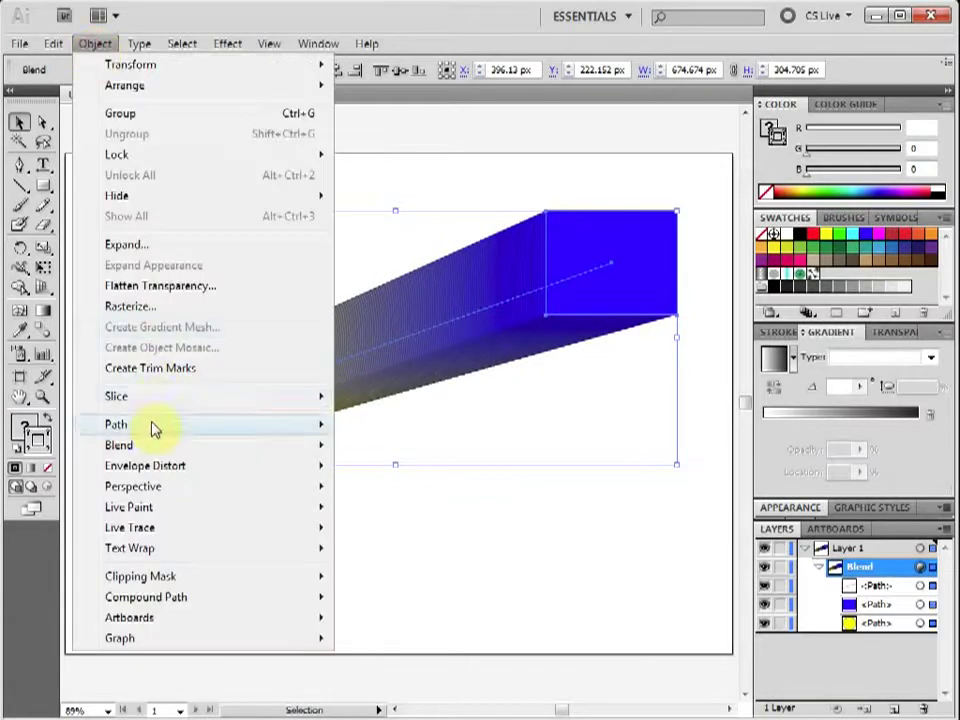
pyautogui.moveTo(155, 446)
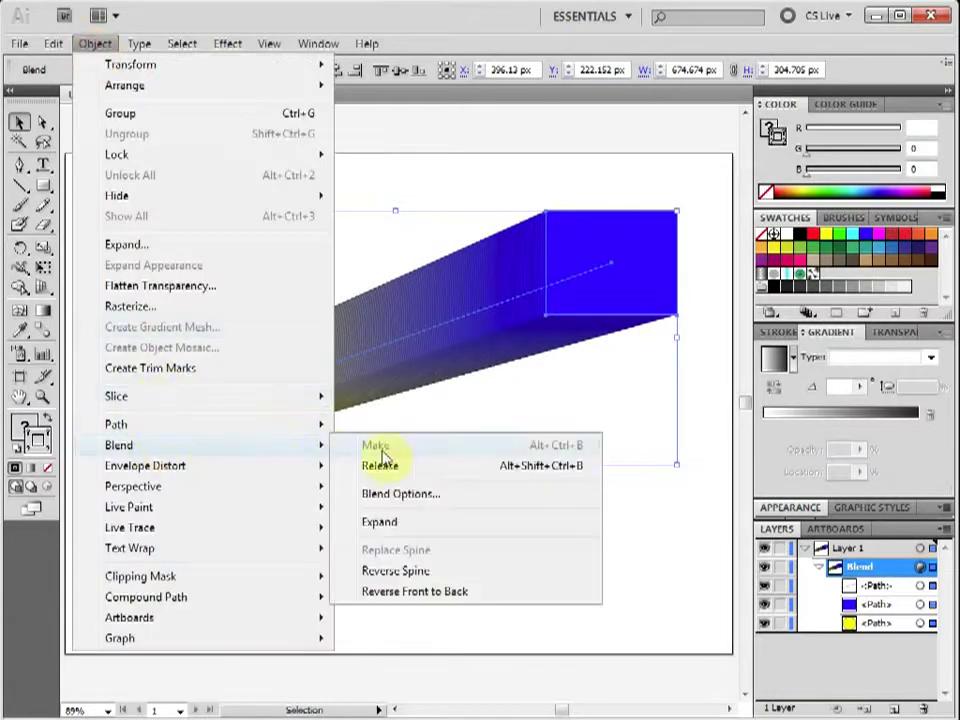
pyautogui.click(421, 503)
pyautogui.moveTo(414, 315); pyautogui.dragTo(341, 538)
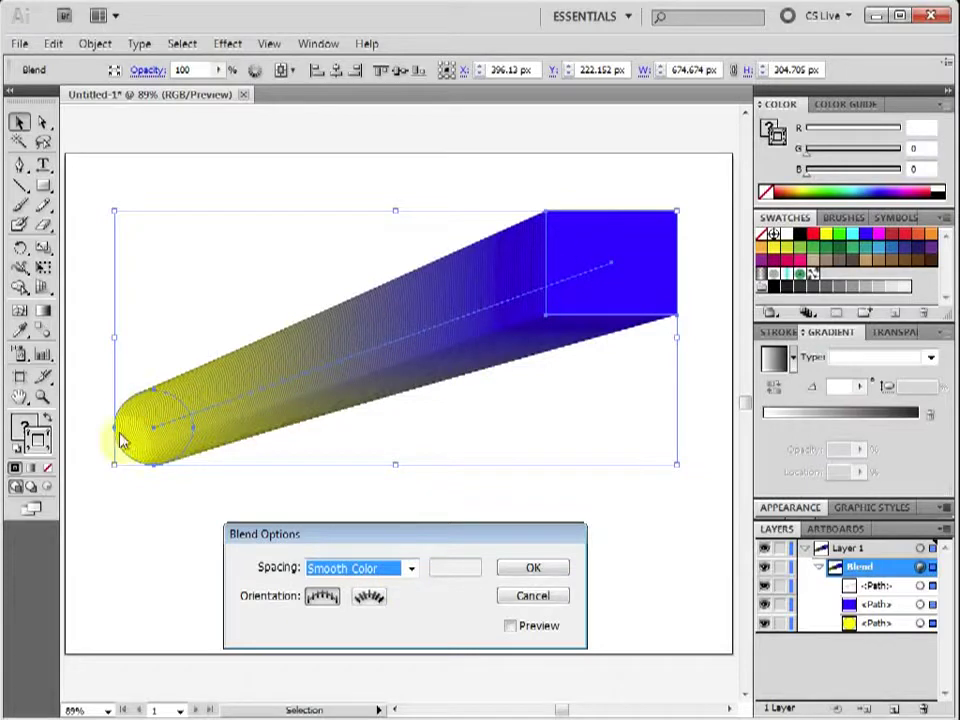
pyautogui.moveTo(418, 542); pyautogui.dragTo(393, 506)
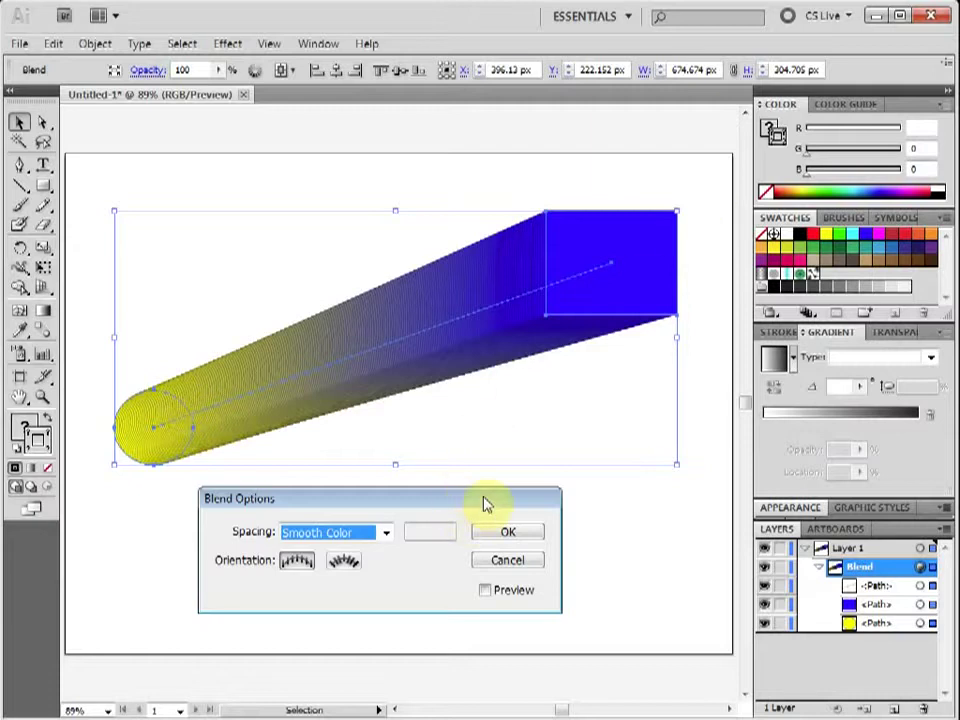
pyautogui.click(506, 528)
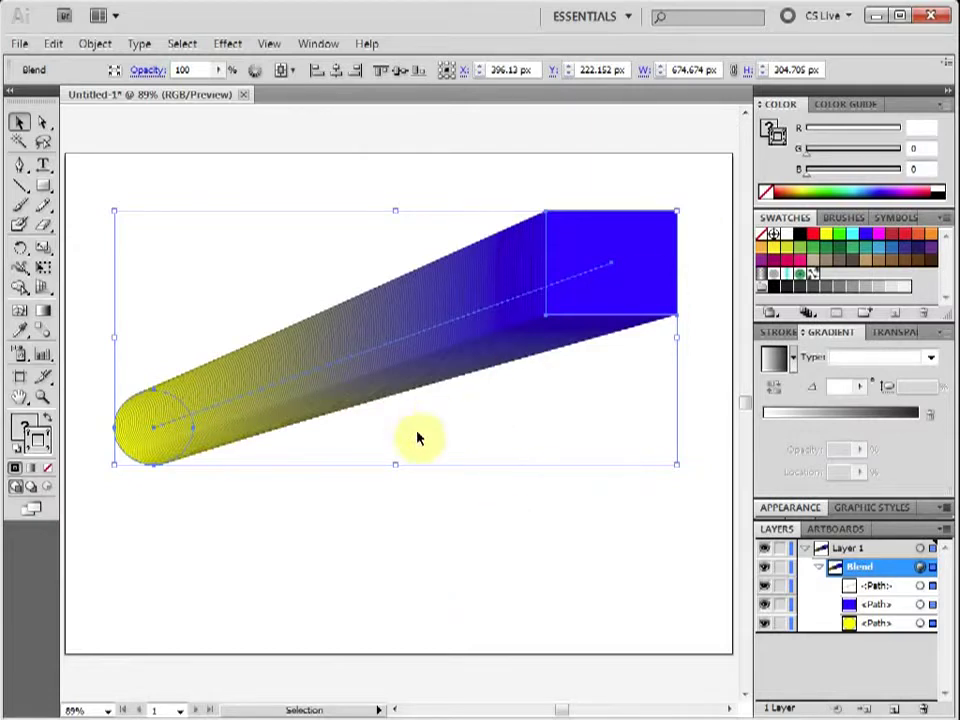
# Step: Remove the stroke from the whole blend and deselect it
pyautogui.click(418, 514)
pyautogui.click(420, 365)
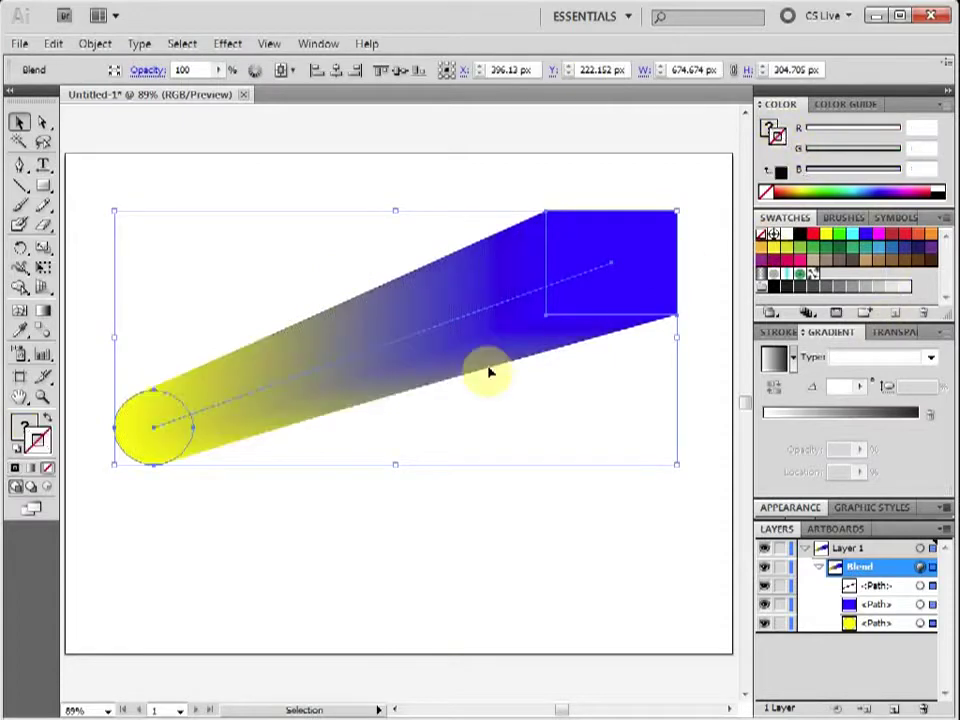
pyautogui.click(414, 533)
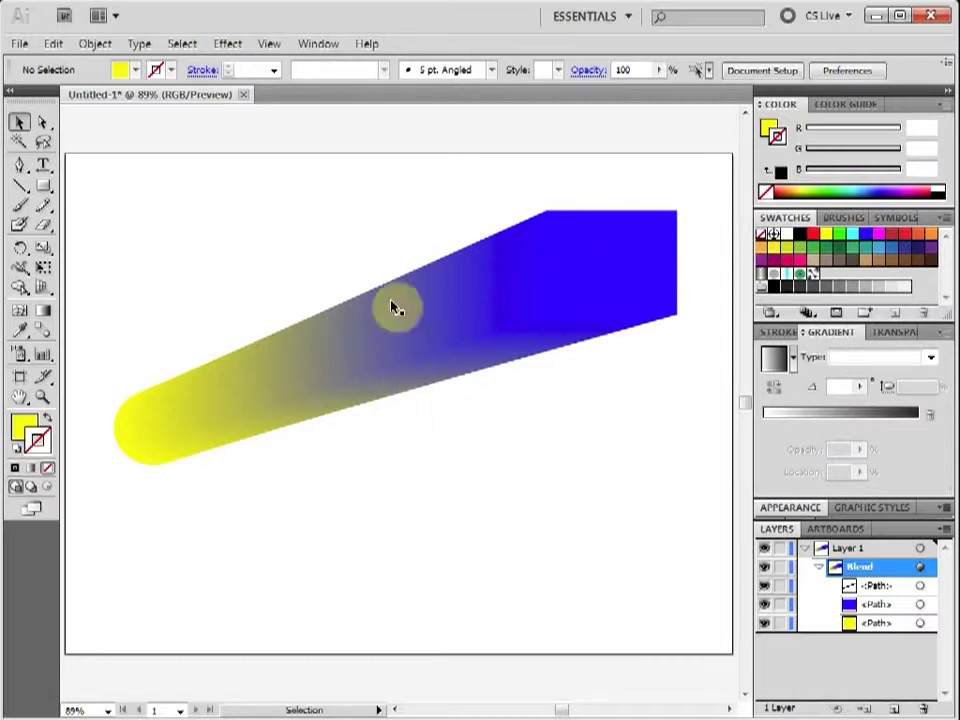
# Step: Reopen the blend's options clear of the artwork, switch the spacing to Specified Steps and turn on the preview
pyautogui.click(399, 335)
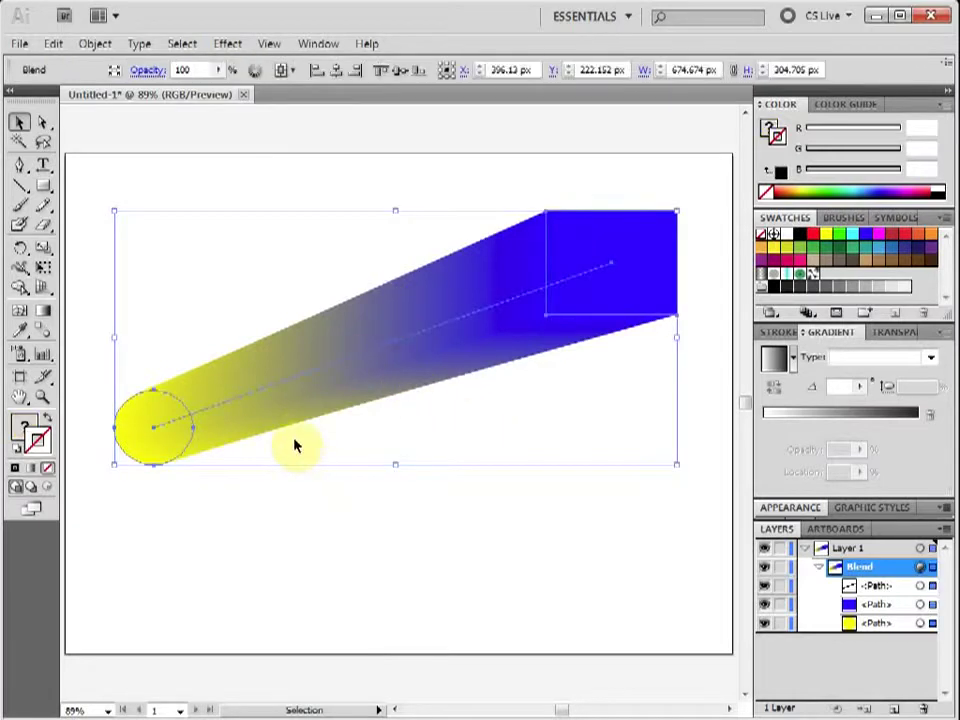
pyautogui.click(95, 44)
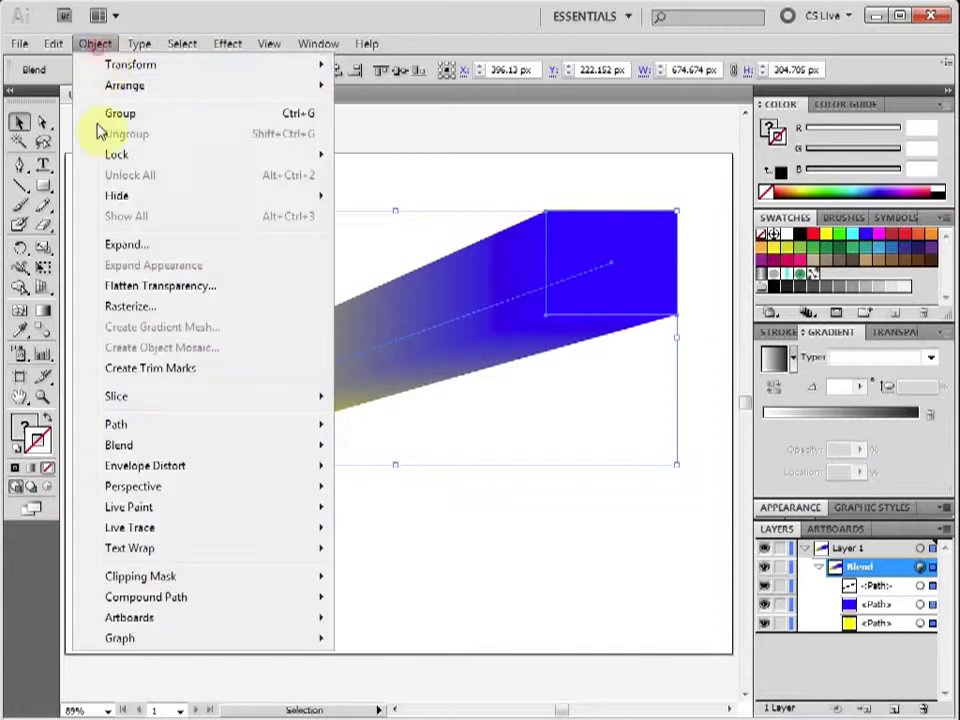
pyautogui.moveTo(85, 445)
pyautogui.click(362, 500)
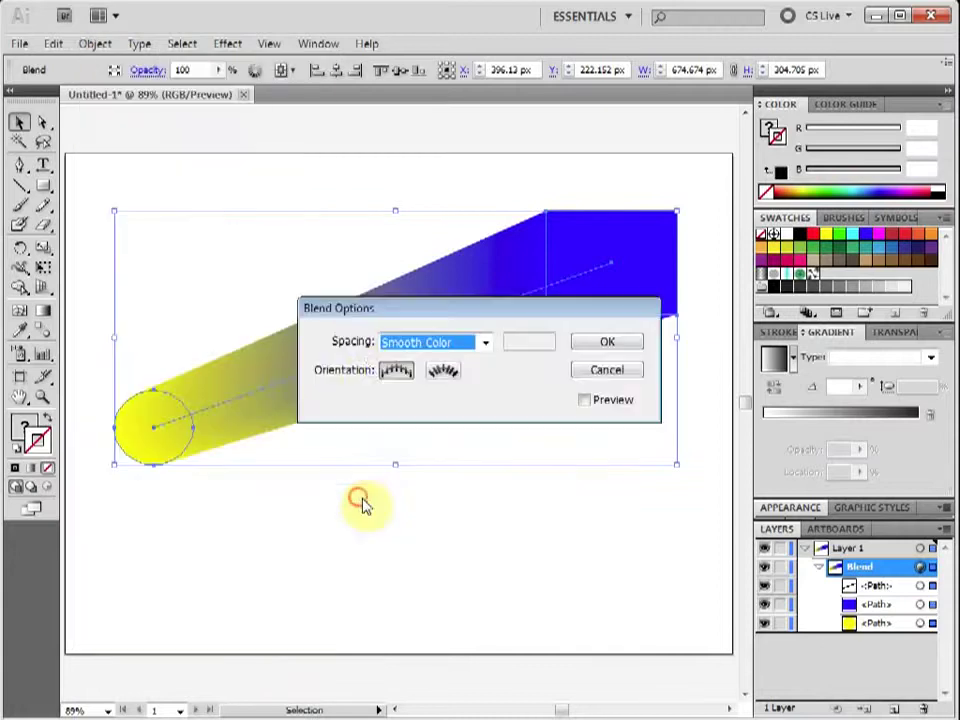
pyautogui.moveTo(467, 315); pyautogui.dragTo(431, 500)
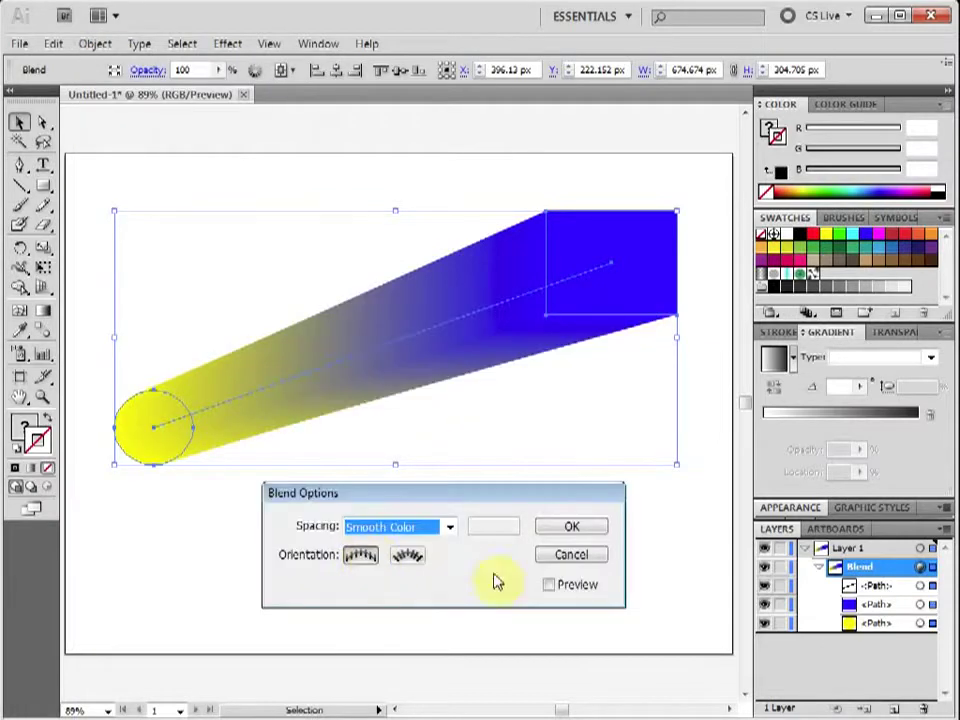
pyautogui.click(449, 527)
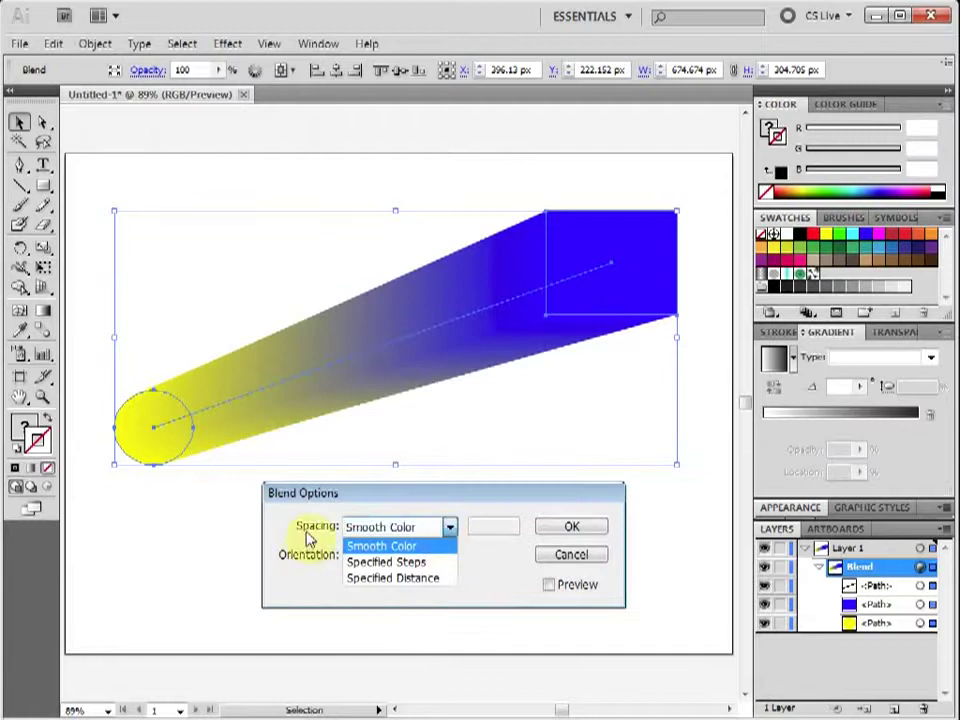
pyautogui.click(384, 565)
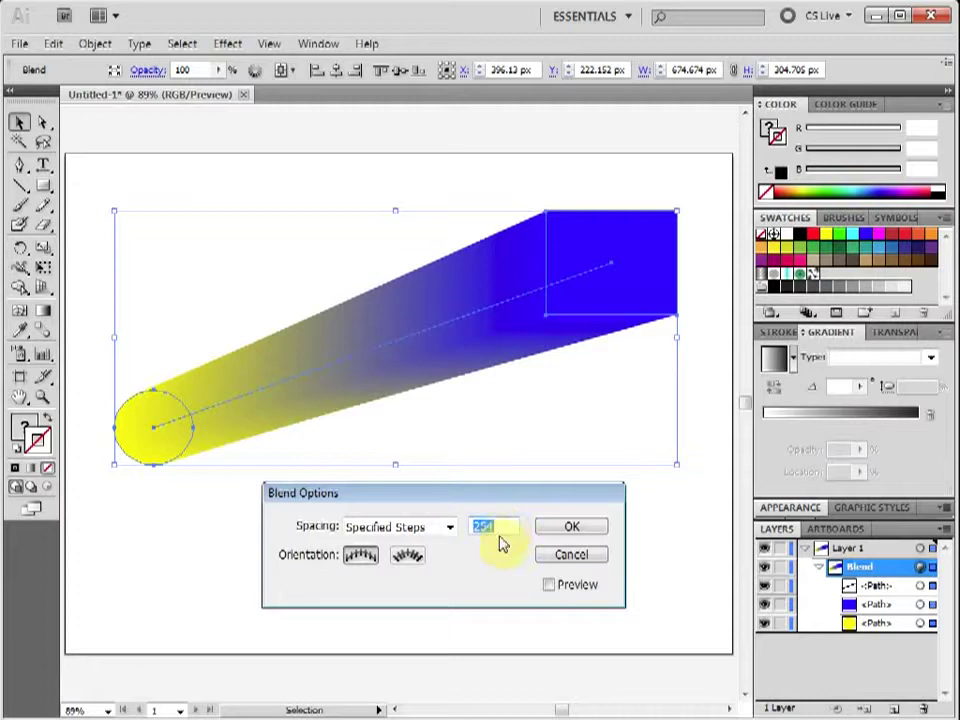
pyautogui.click(548, 586)
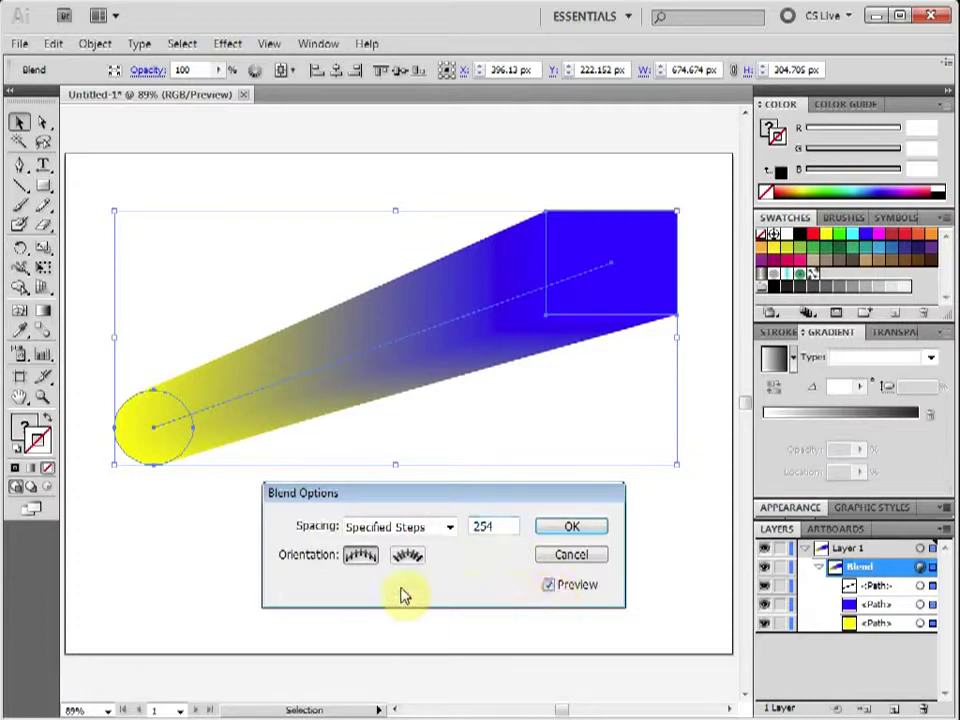
# Step: Set the blend to 10 specified steps and preview it
pyautogui.doubleClick(489, 526)
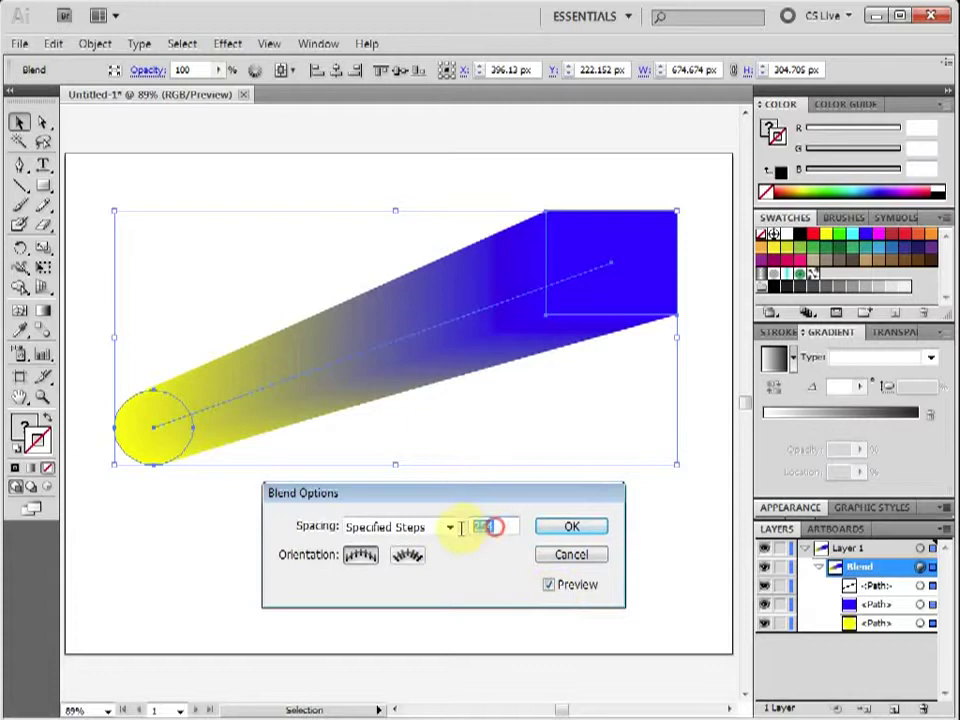
pyautogui.write('1')
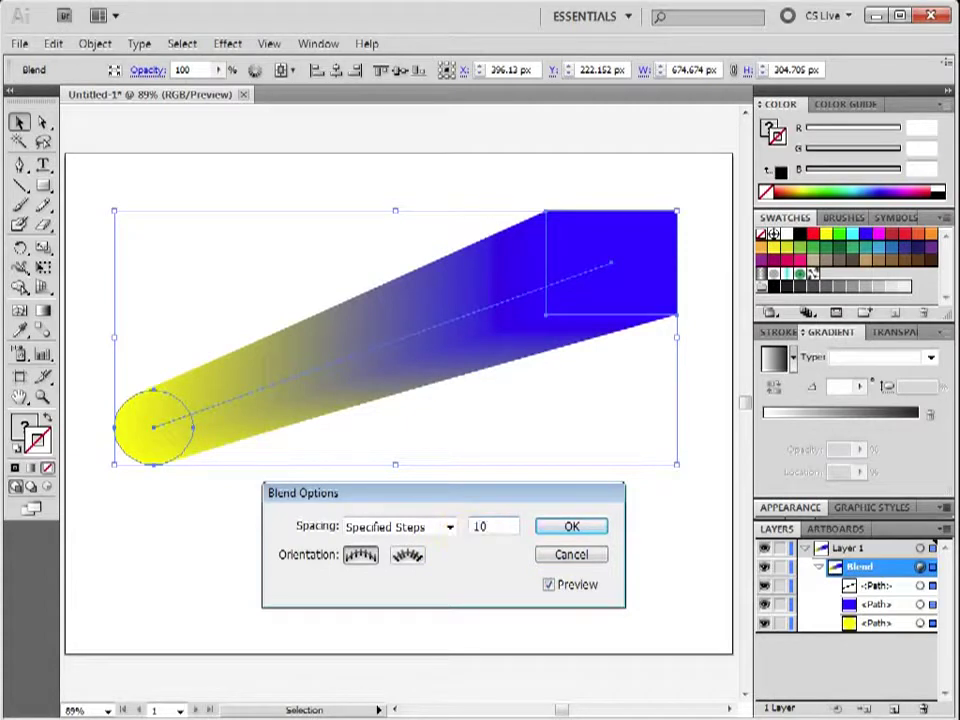
pyautogui.write('0')
pyautogui.press('Tab')
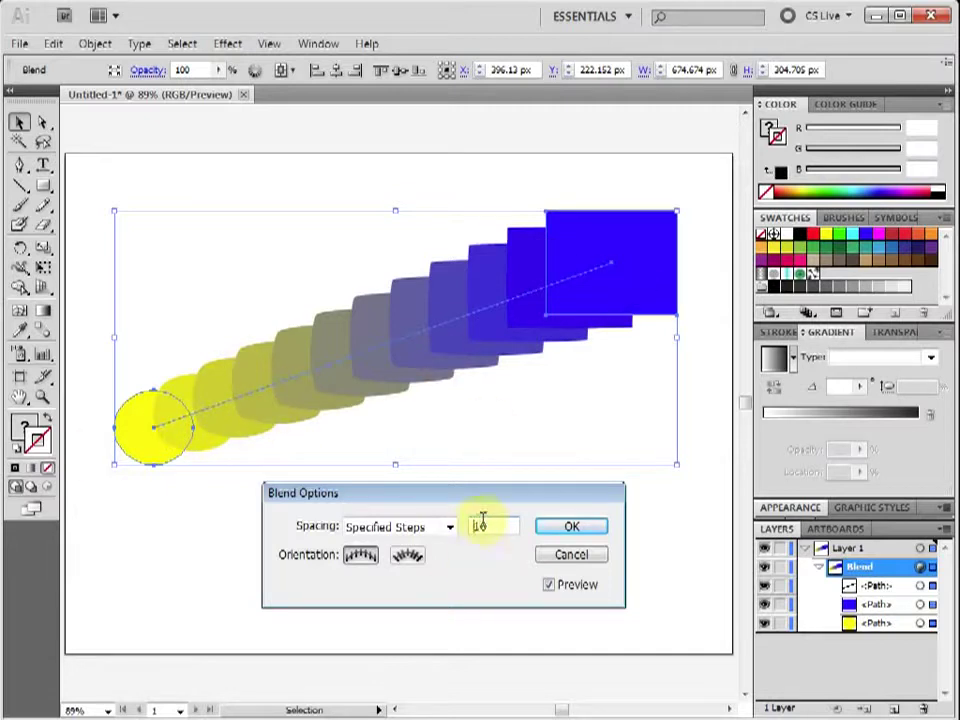
# Step: Lower the number of specified steps one by one to 1
pyautogui.press('Down')
pyautogui.press('Down')
pyautogui.press('Down')
pyautogui.press('Down')
pyautogui.press('Down')
pyautogui.press('Down')
pyautogui.press('Down')
pyautogui.press('Down')
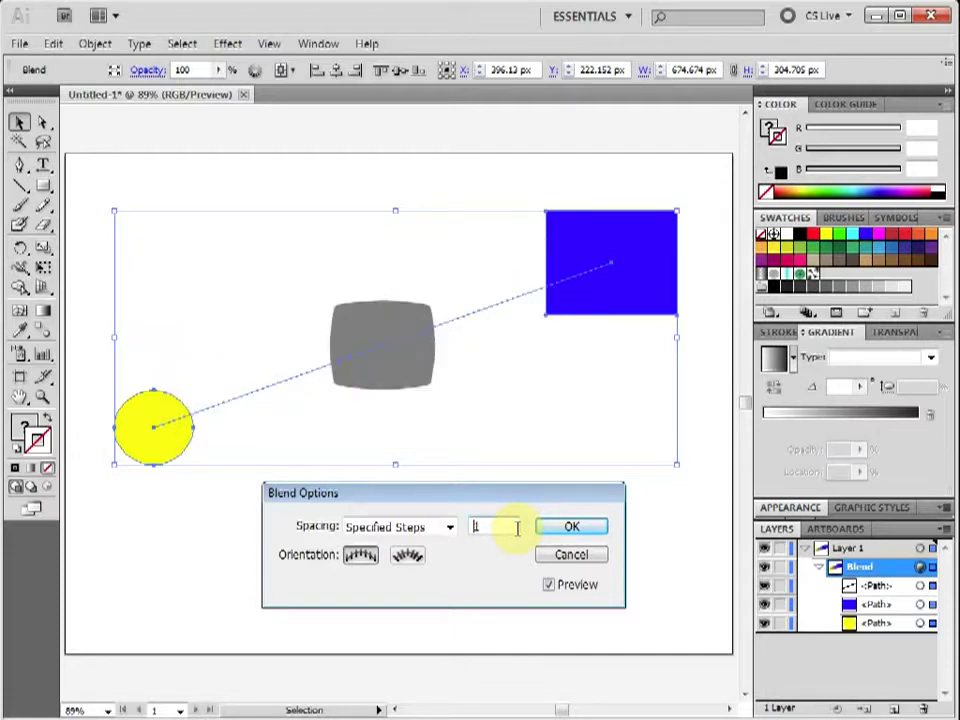
# Step: Raise the number of specified steps gradually to 49, previewing the blend along the way
pyautogui.press('Up')
pyautogui.press('Up')
pyautogui.press('Up')
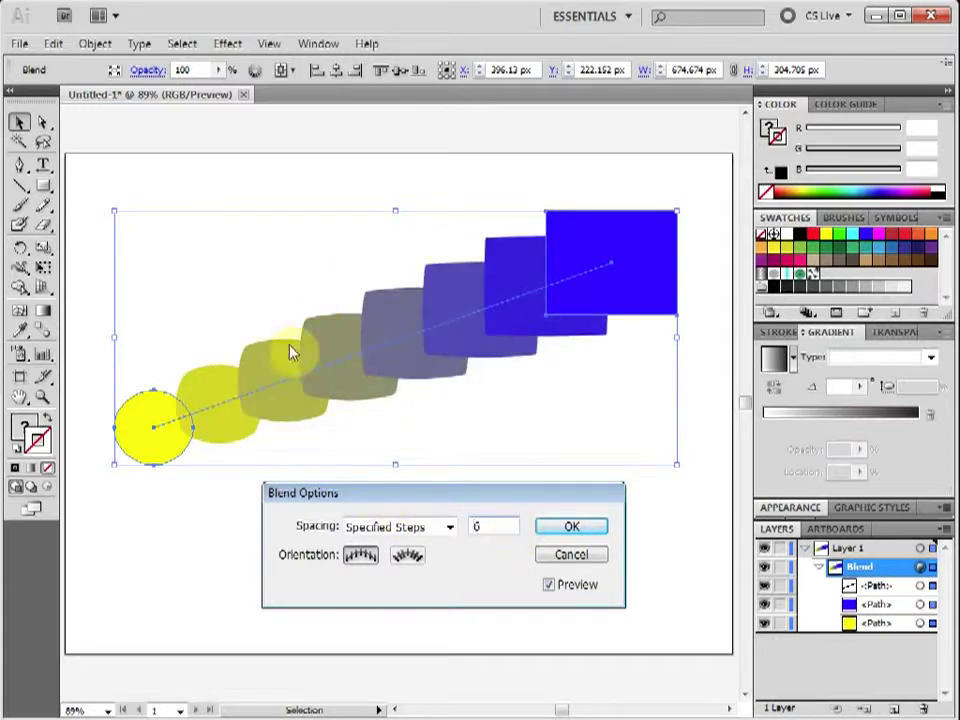
pyautogui.press('Up')
pyautogui.press('Up')
pyautogui.press('Up')
pyautogui.press('Up')
pyautogui.press('Up')
pyautogui.press('Up')
pyautogui.press('Up')
pyautogui.press('Up')
pyautogui.press('Up')
pyautogui.press('Up')
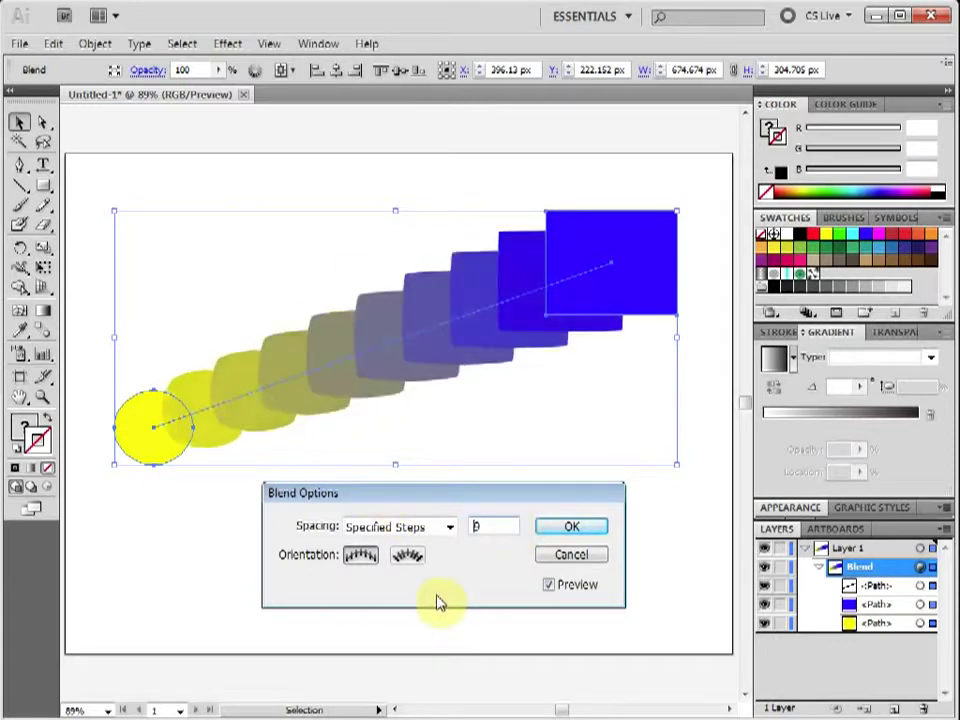
pyautogui.press('Up')
pyautogui.press('Up')
pyautogui.press('Up')
pyautogui.press('Up')
pyautogui.press('Up')
pyautogui.press('Up')
pyautogui.press('Up')
pyautogui.press('Up')
pyautogui.press('Up')
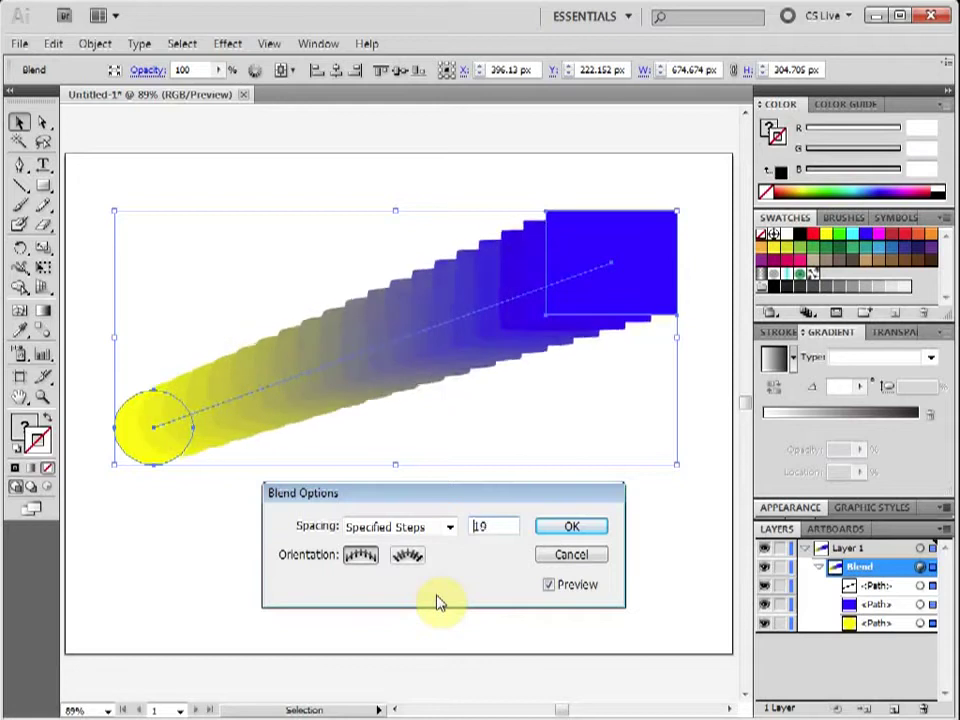
pyautogui.press('Up')
pyautogui.press('Up')
pyautogui.press('Up')
pyautogui.press('Up')
pyautogui.press('Up')
pyautogui.press('Up')
pyautogui.press('Up')
pyautogui.press('Up')
pyautogui.press('Up')
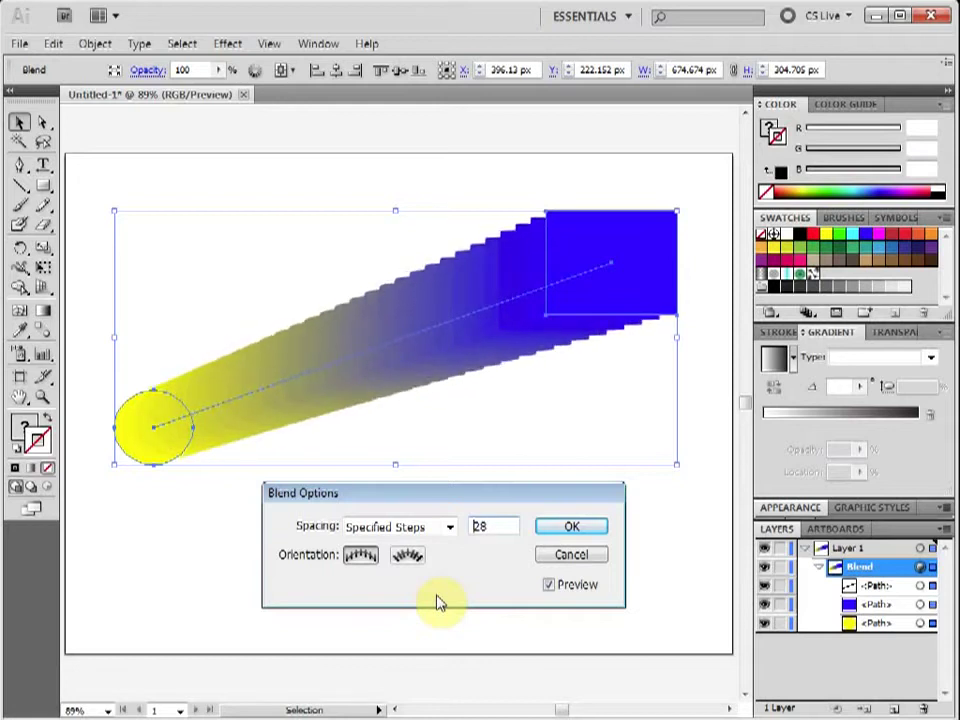
pyautogui.press('Up')
pyautogui.press('Up')
pyautogui.press('Up')
pyautogui.press('Up')
pyautogui.press('Up')
pyautogui.press('Up')
pyautogui.press('Up')
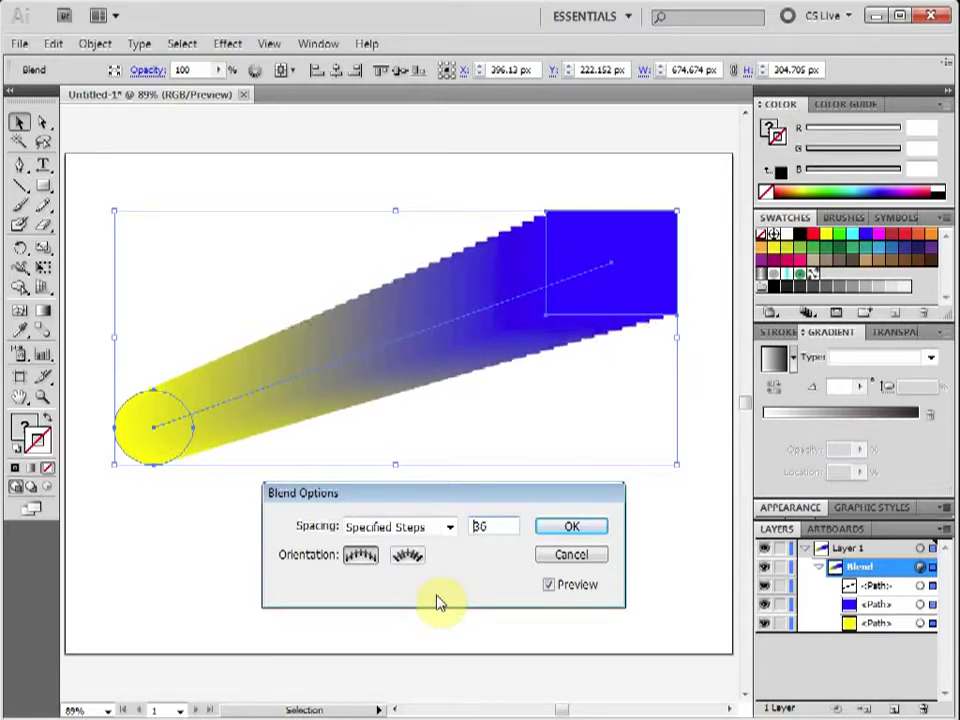
pyautogui.press('Up')
pyautogui.press('Up')
pyautogui.press('Up')
pyautogui.press('Up')
pyautogui.press('Up')
pyautogui.press('Up')
pyautogui.press('Up')
pyautogui.press('Up')
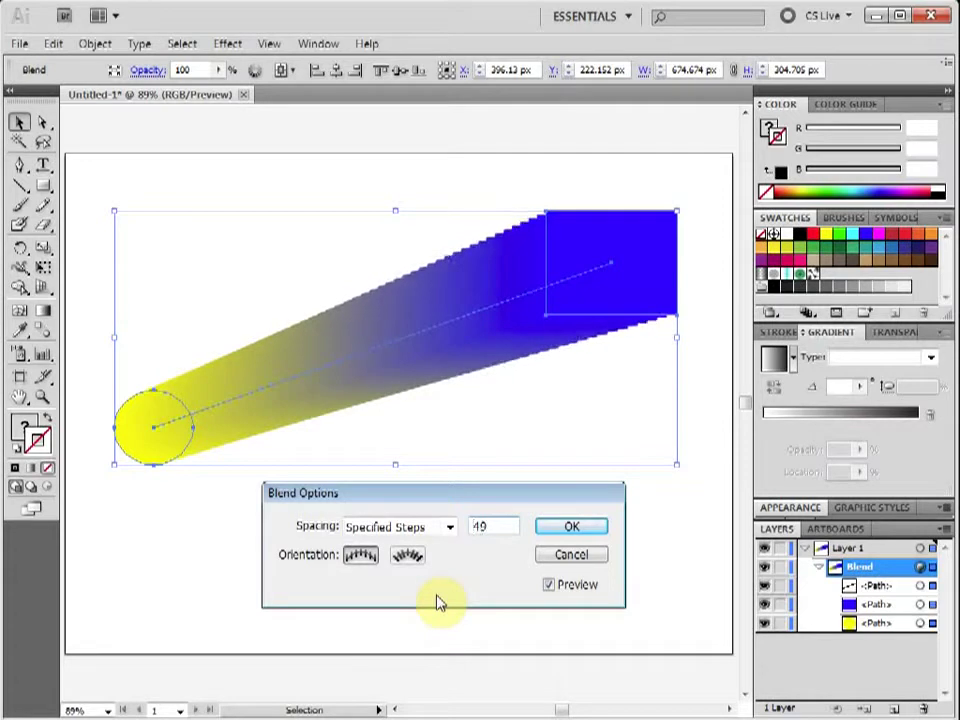
# Step: Switch the blend spacing to Specified Distance and increase the distance gradually to 37 px with the preview on
pyautogui.click(384, 529)
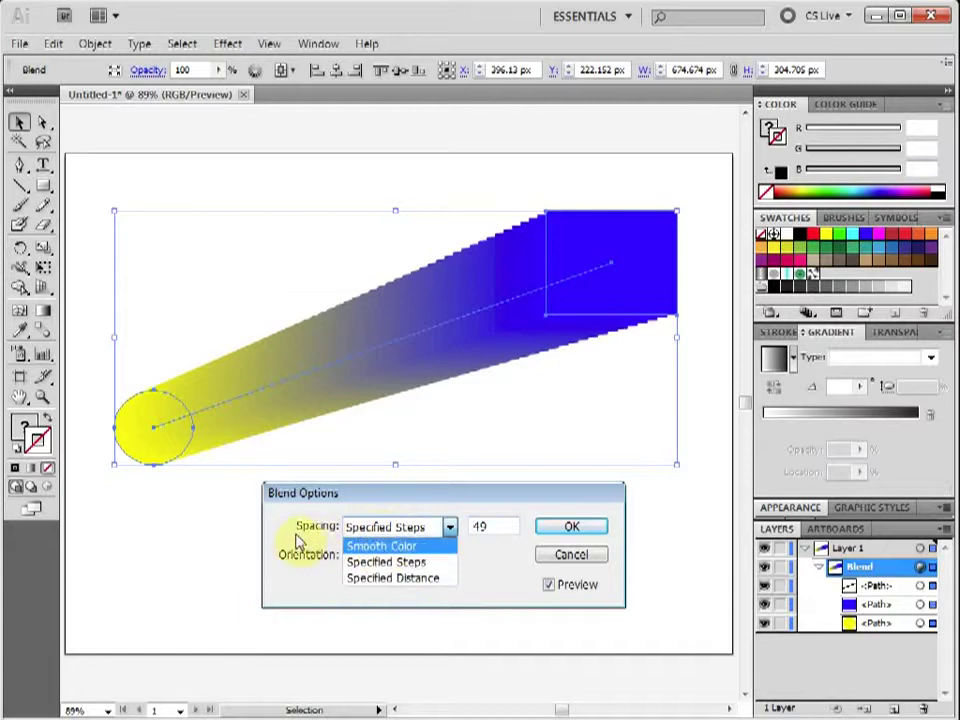
pyautogui.click(390, 587)
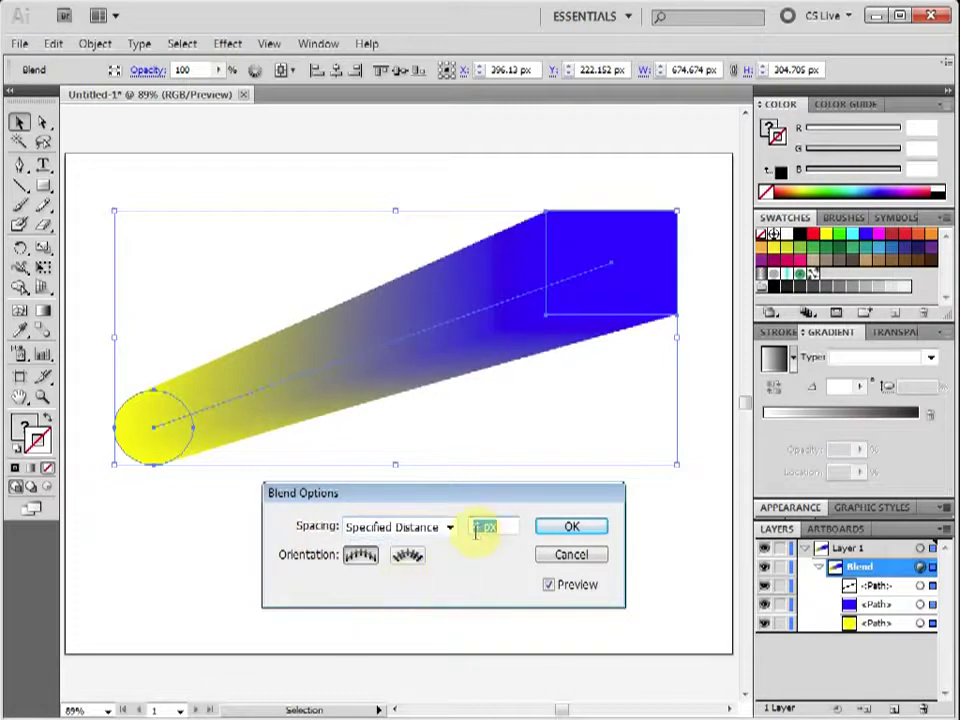
pyautogui.click(477, 527)
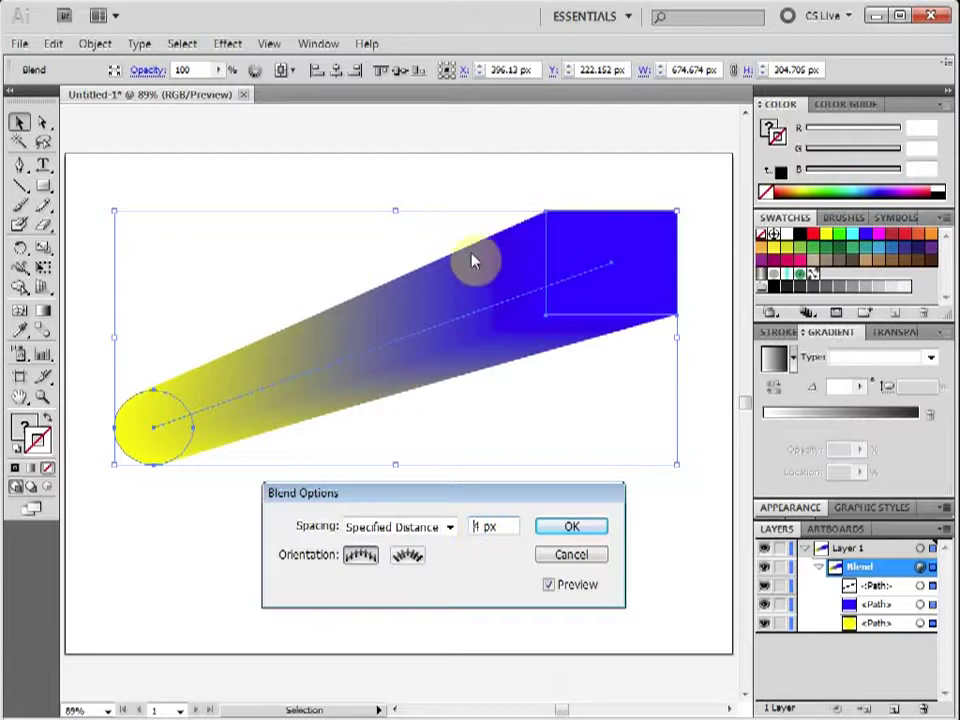
pyautogui.click(472, 527)
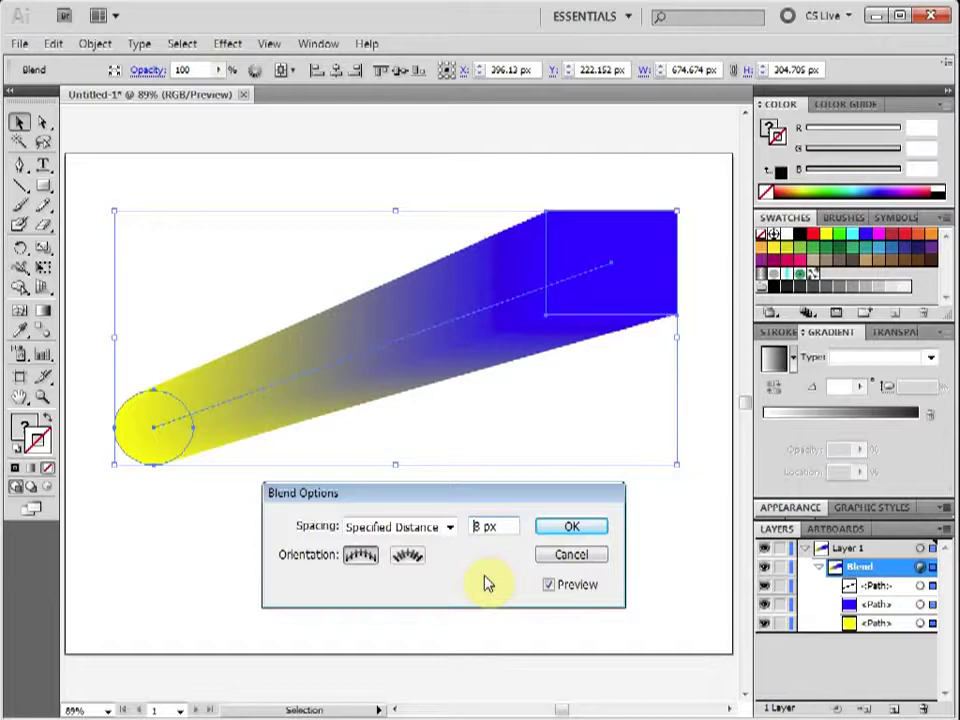
pyautogui.write('12')
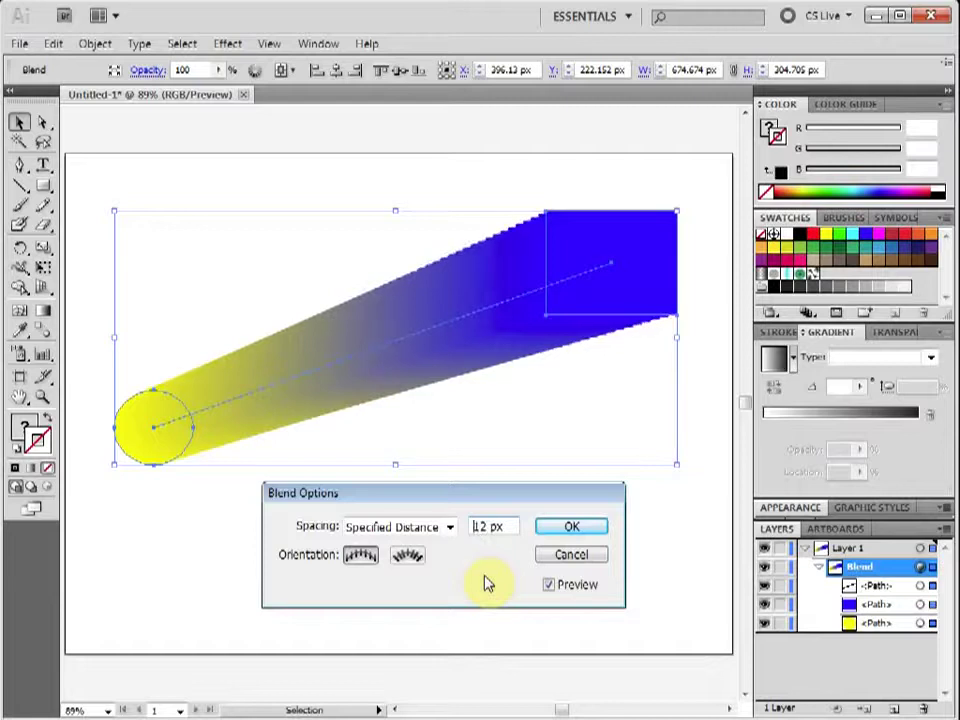
pyautogui.press('Up')
pyautogui.press('Up')
pyautogui.press('Up')
pyautogui.press('Up')
pyautogui.press('Up')
pyautogui.press('Up')
pyautogui.press('Up')
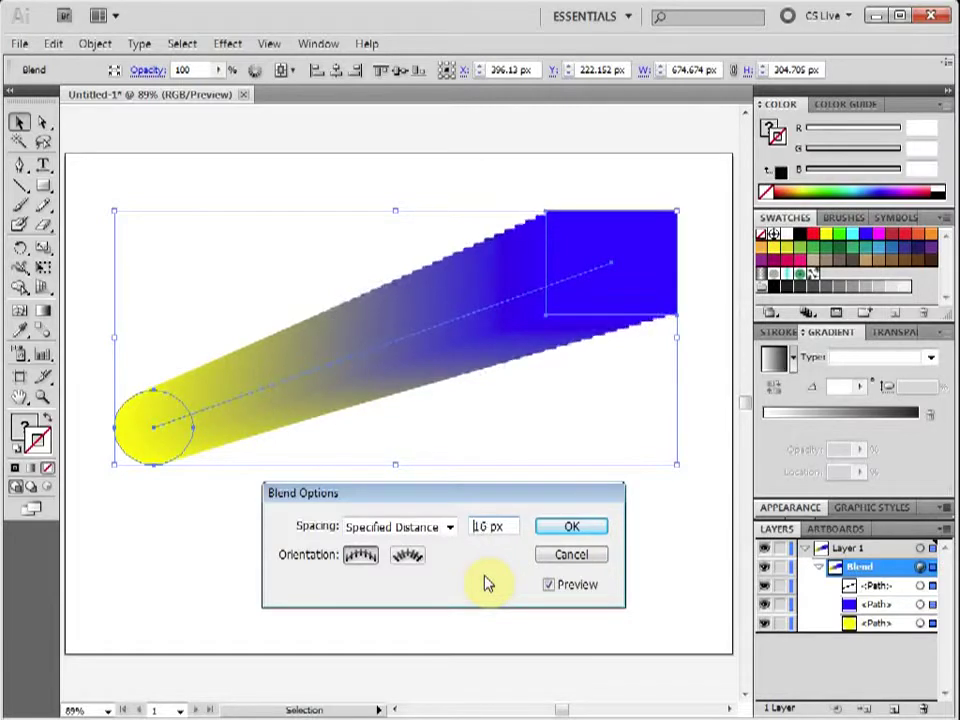
pyautogui.press('Up')
pyautogui.press('Up')
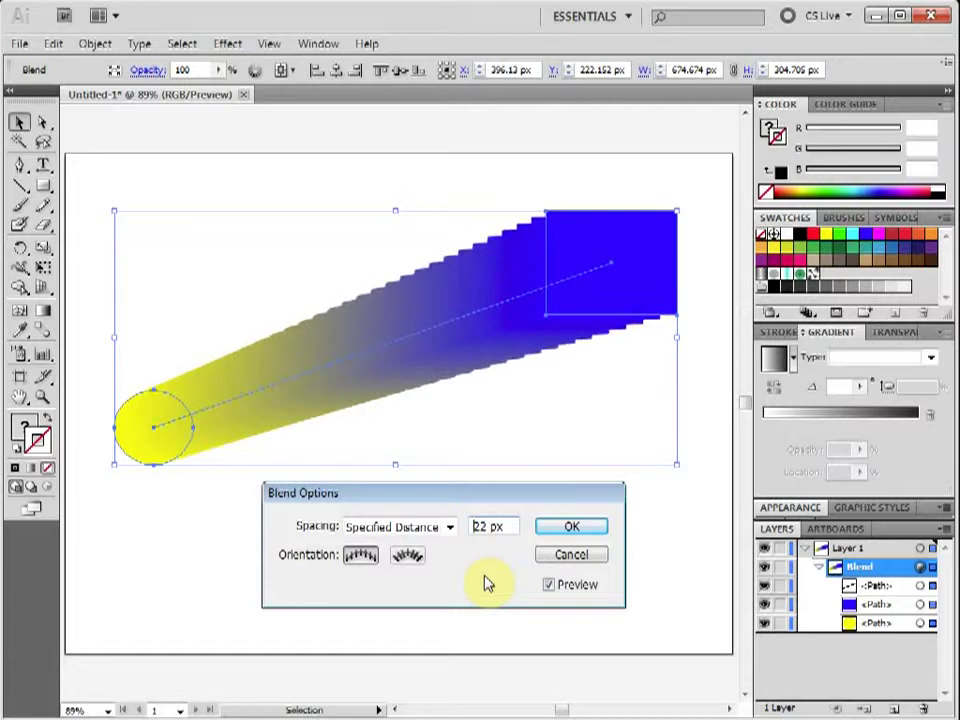
pyautogui.press('Up')
pyautogui.press('Up')
pyautogui.press('Up')
pyautogui.press('Up')
pyautogui.press('Up')
pyautogui.press('Up')
pyautogui.press('Up')
pyautogui.press('Up')
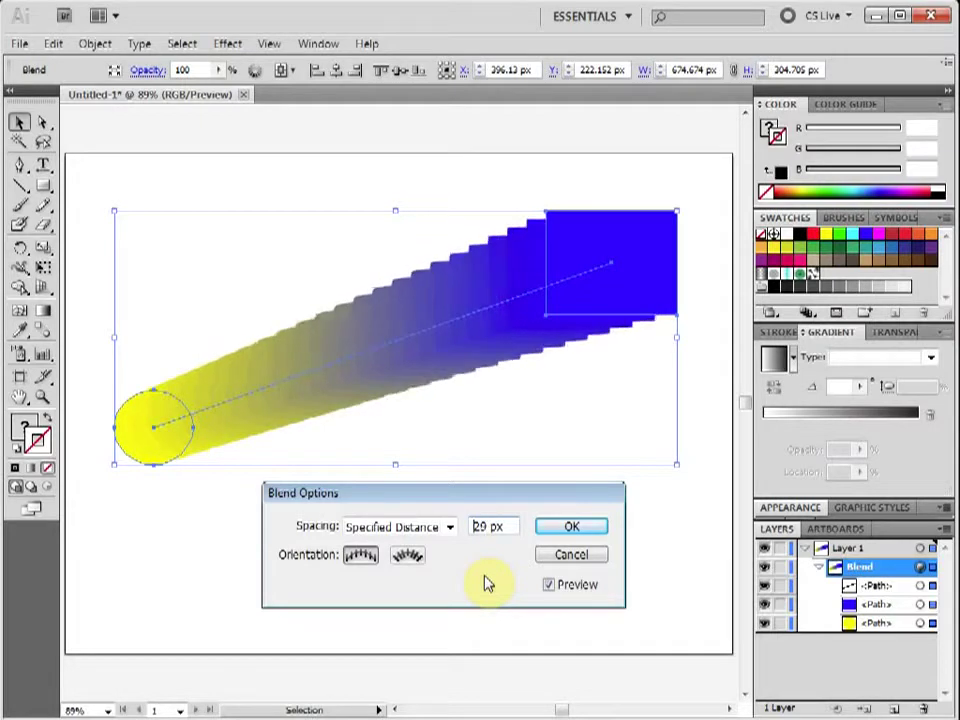
pyautogui.press('Up')
pyautogui.press('Up')
pyautogui.press('Up')
pyautogui.press('Up')
pyautogui.press('Up')
pyautogui.press('Up')
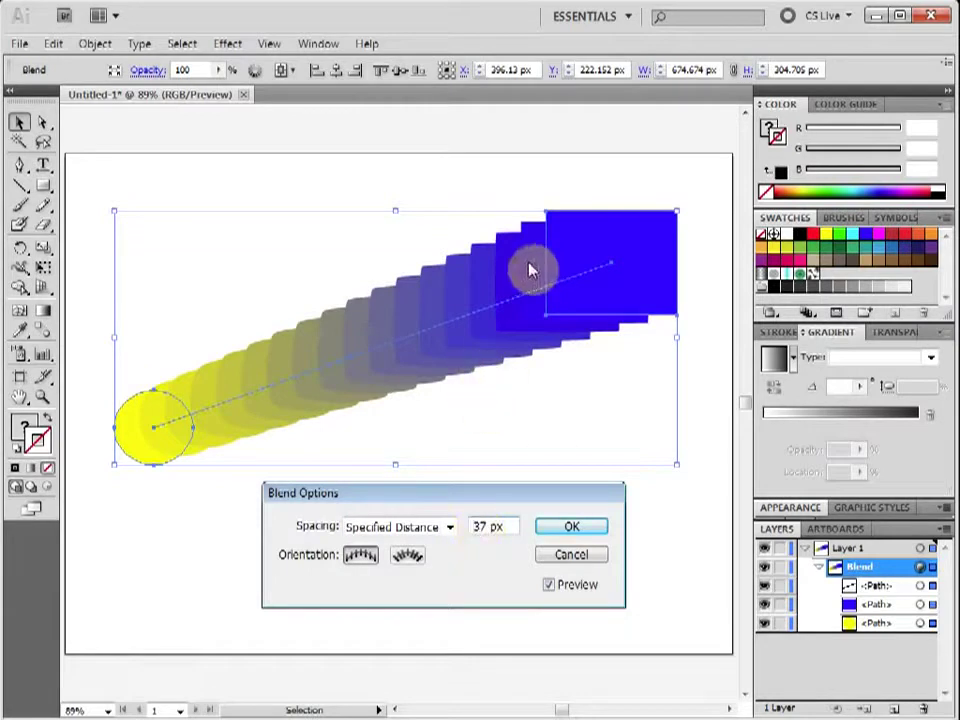
# Step: Lower the specified distance gradually to 23 px with the preview on, check the spacing choices, and accept the blend options
pyautogui.click(481, 528)
pyautogui.press('Down')
pyautogui.press('Down')
pyautogui.press('Down')
pyautogui.press('Down')
pyautogui.press('Down')
pyautogui.press('Down')
pyautogui.press('Down')
pyautogui.press('Down')
pyautogui.press('Down')
pyautogui.press('Down')
pyautogui.press('Down')
pyautogui.press('Down')
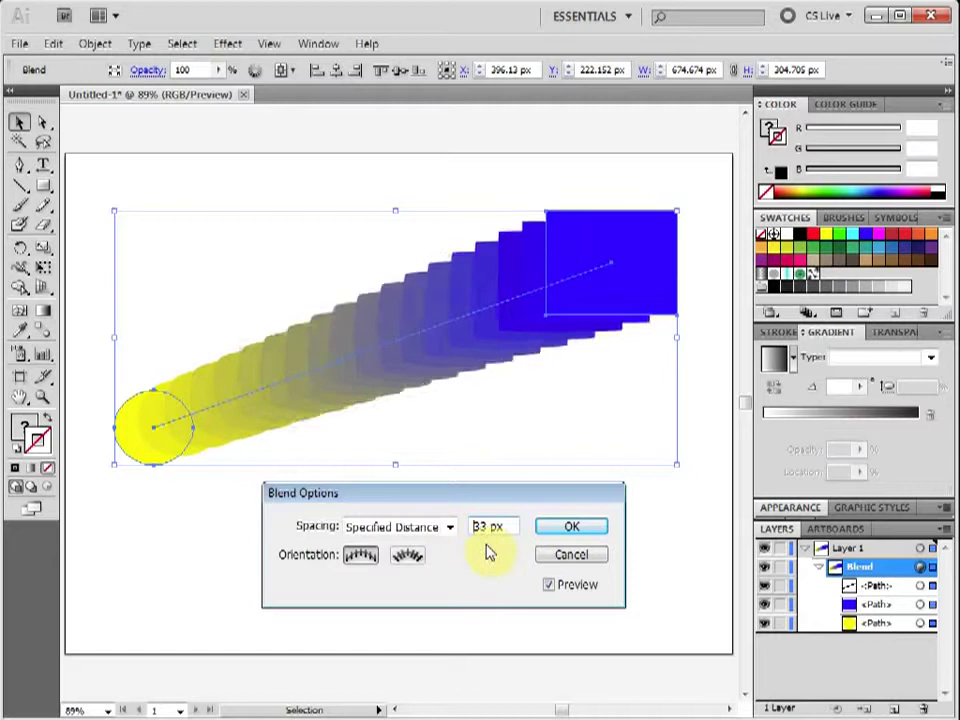
pyautogui.press('Down')
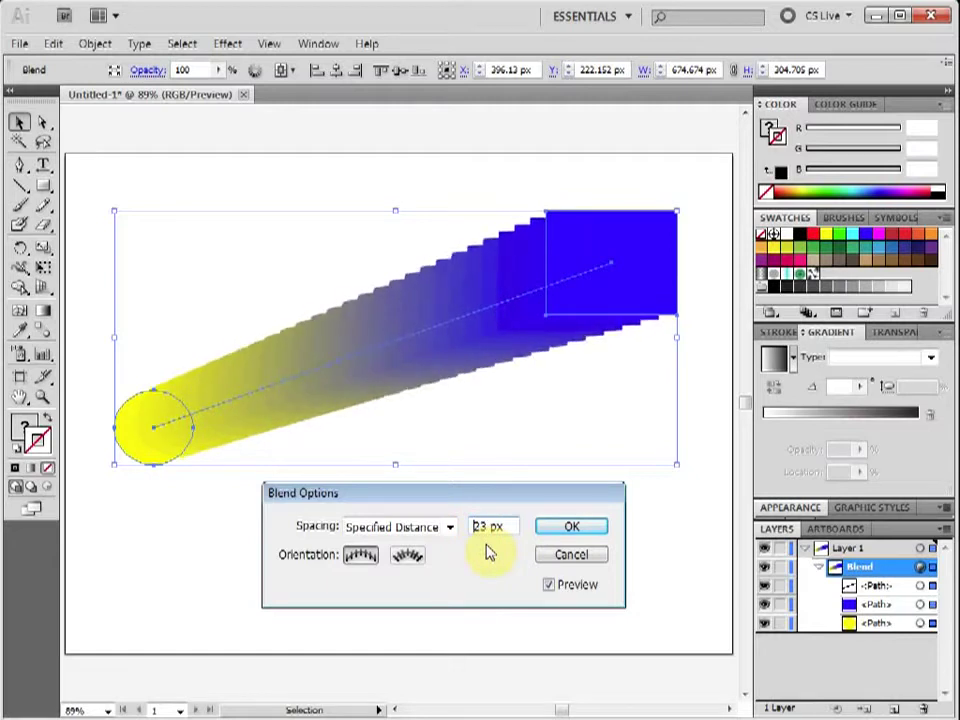
pyautogui.click(450, 527)
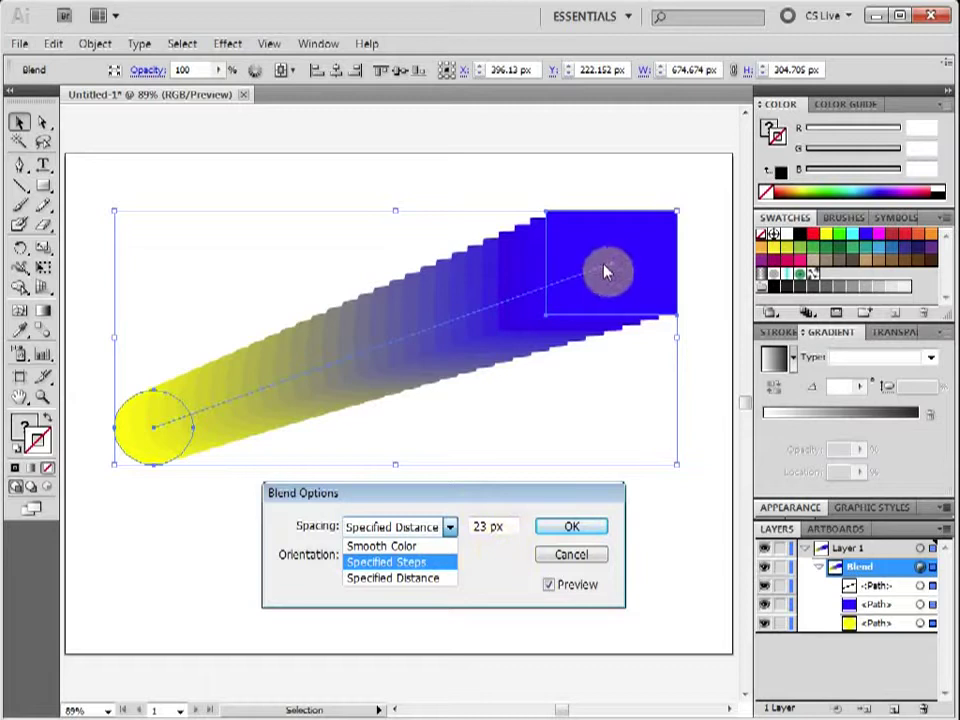
pyautogui.click(507, 569)
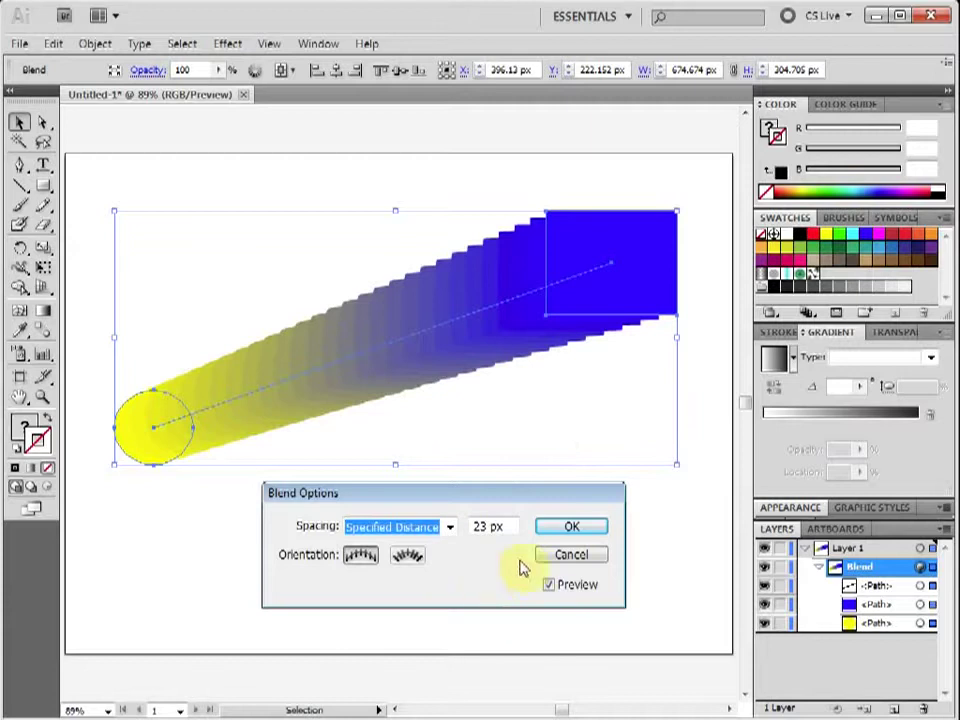
pyautogui.click(570, 528)
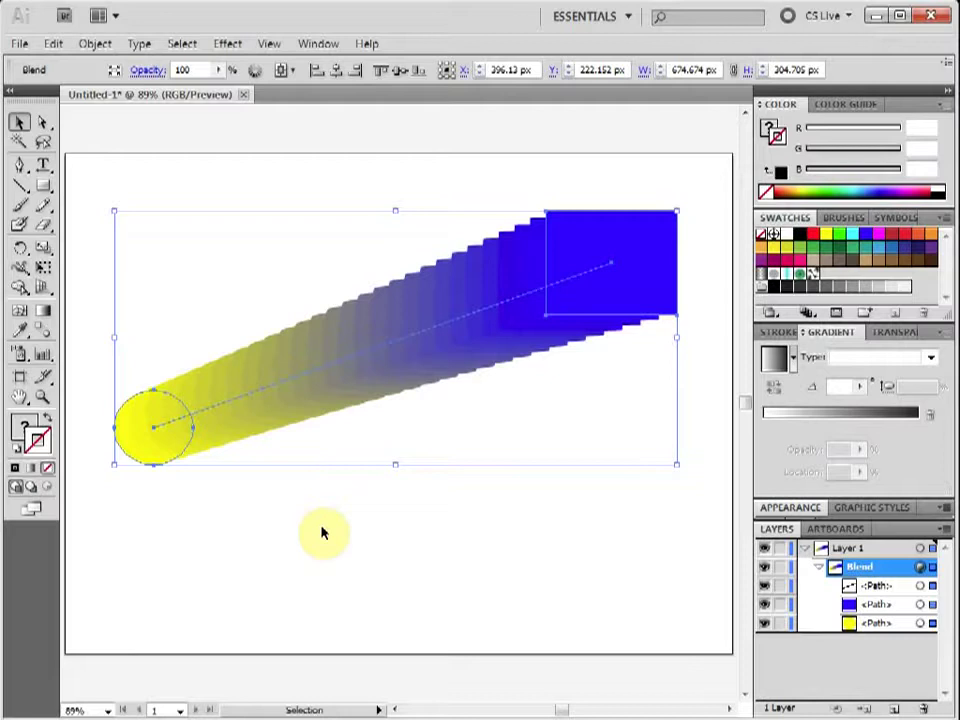
# Step: Add an anchor point near the middle of the blend's spine and move it up toward the upper-left part of the artboard
pyautogui.click(484, 527)
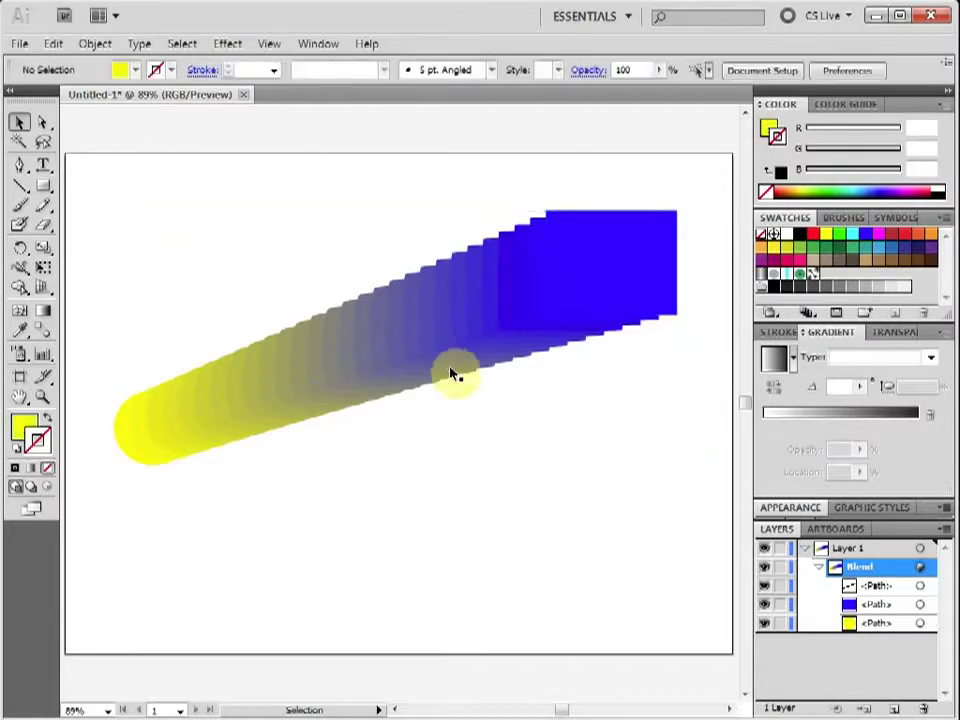
pyautogui.click(919, 585)
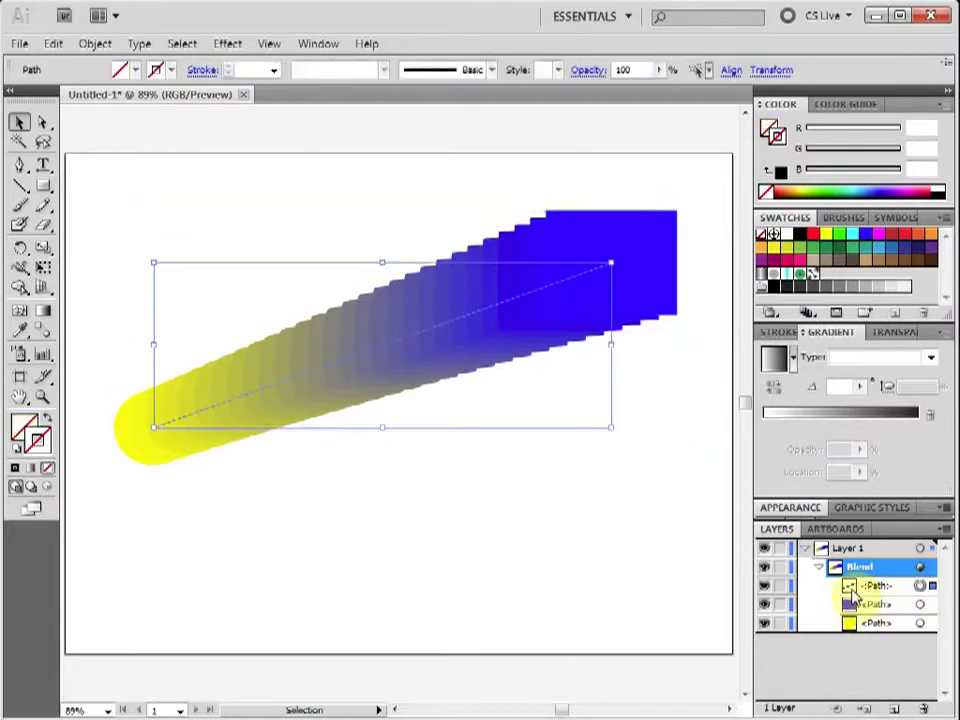
pyautogui.click(22, 167)
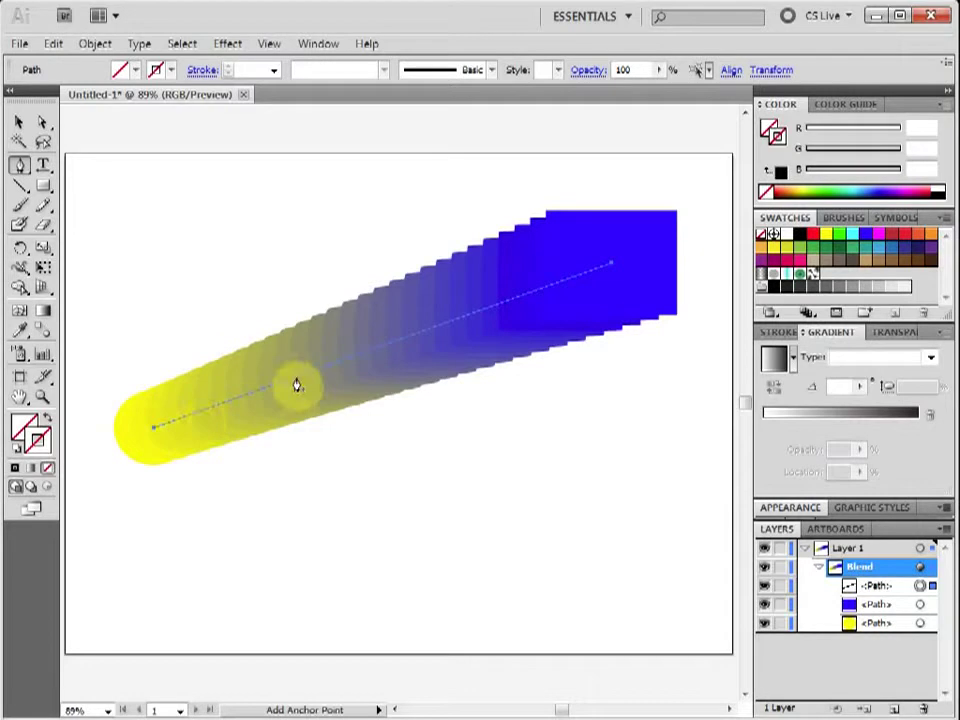
pyautogui.click(372, 354)
pyautogui.click(43, 124)
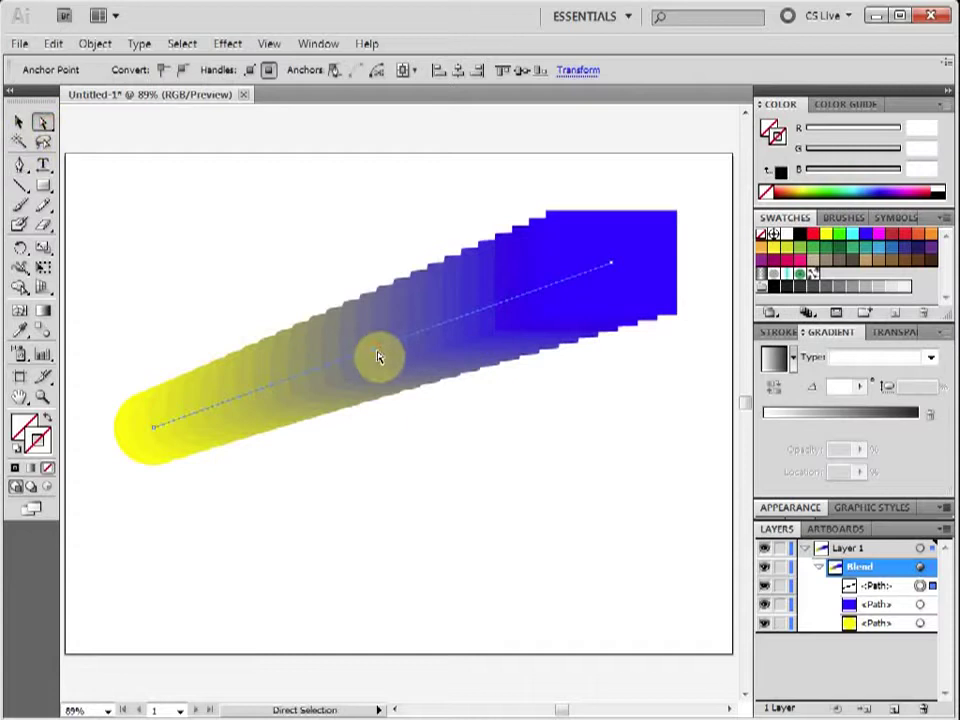
pyautogui.moveTo(378, 356); pyautogui.dragTo(272, 268)
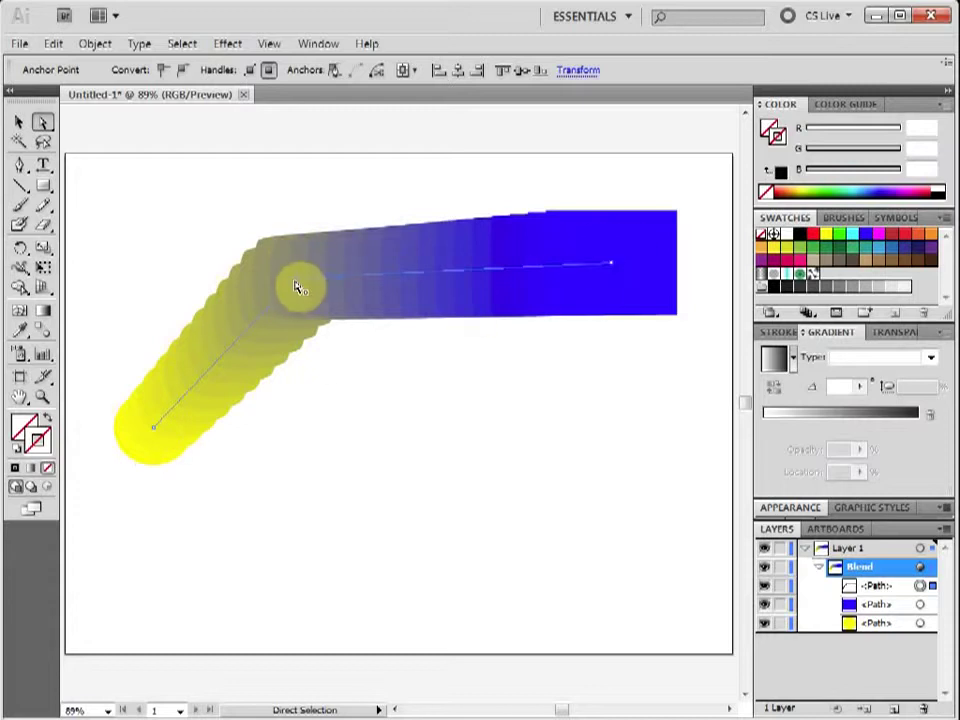
# Step: Convert the spine's middle anchor to a smooth point and lengthen its handles to curve the blend
pyautogui.click(180, 73)
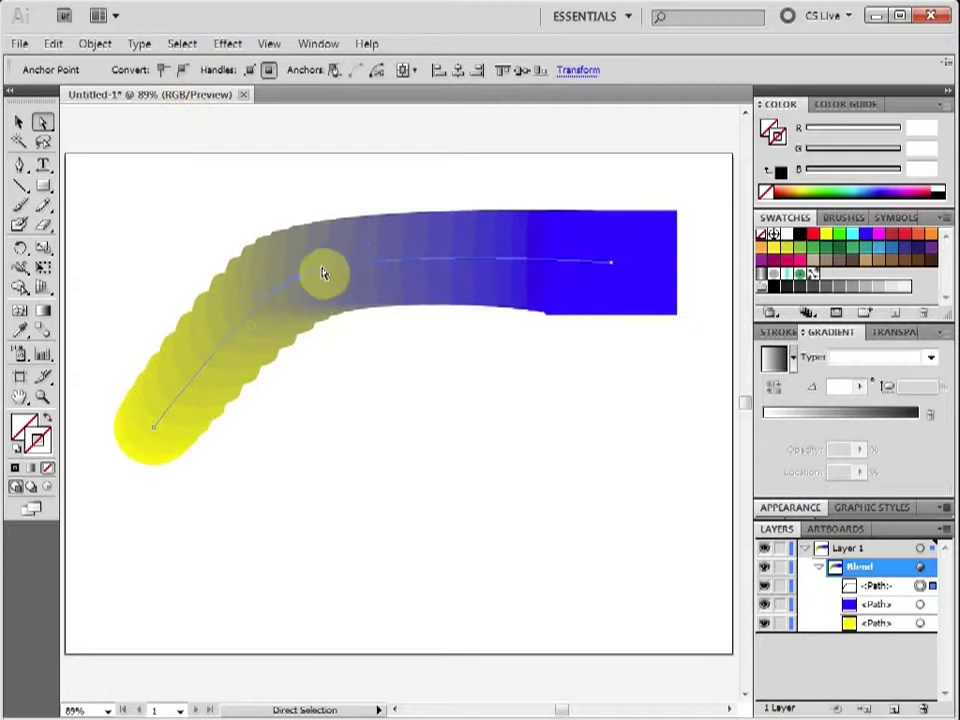
pyautogui.moveTo(323, 273); pyautogui.dragTo(370, 248)
pyautogui.moveTo(418, 218); pyautogui.dragTo(418, 212)
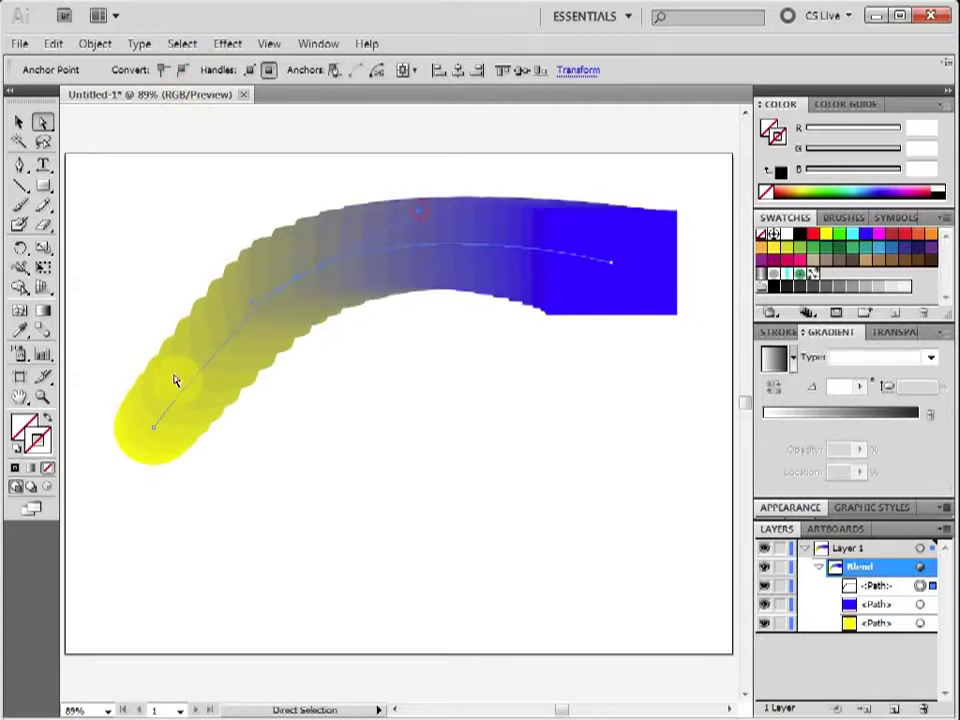
pyautogui.moveTo(253, 310); pyautogui.dragTo(210, 313)
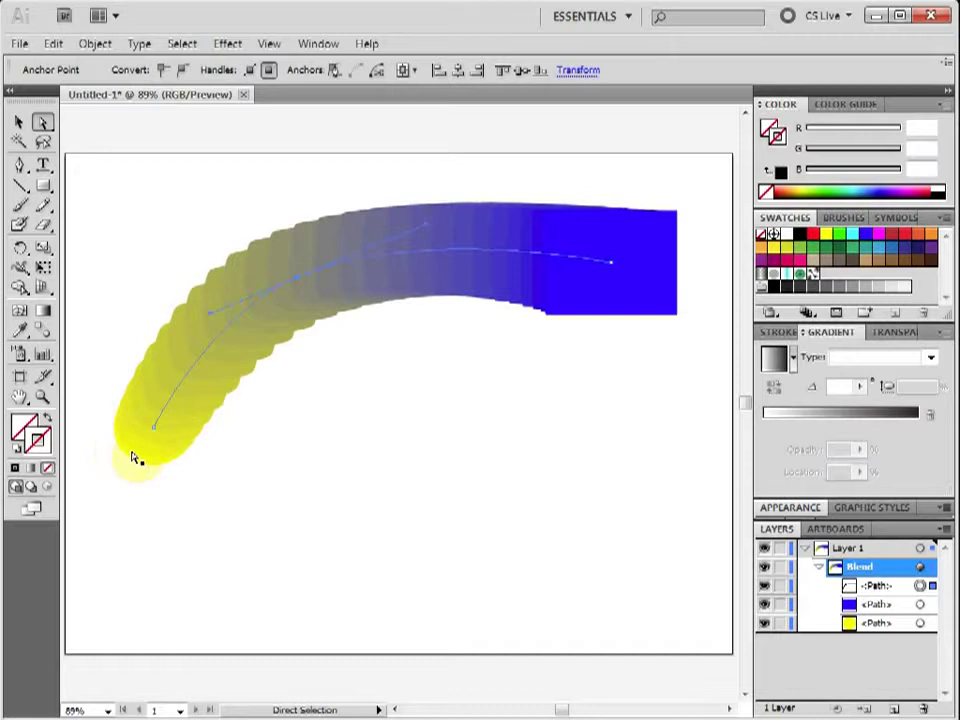
# Step: Undo the spine bending so that the blend runs straight again
pyautogui.hotkey('ctrl', 'z')
pyautogui.hotkey('ctrl', 'z')
pyautogui.hotkey('ctrl', 'z')
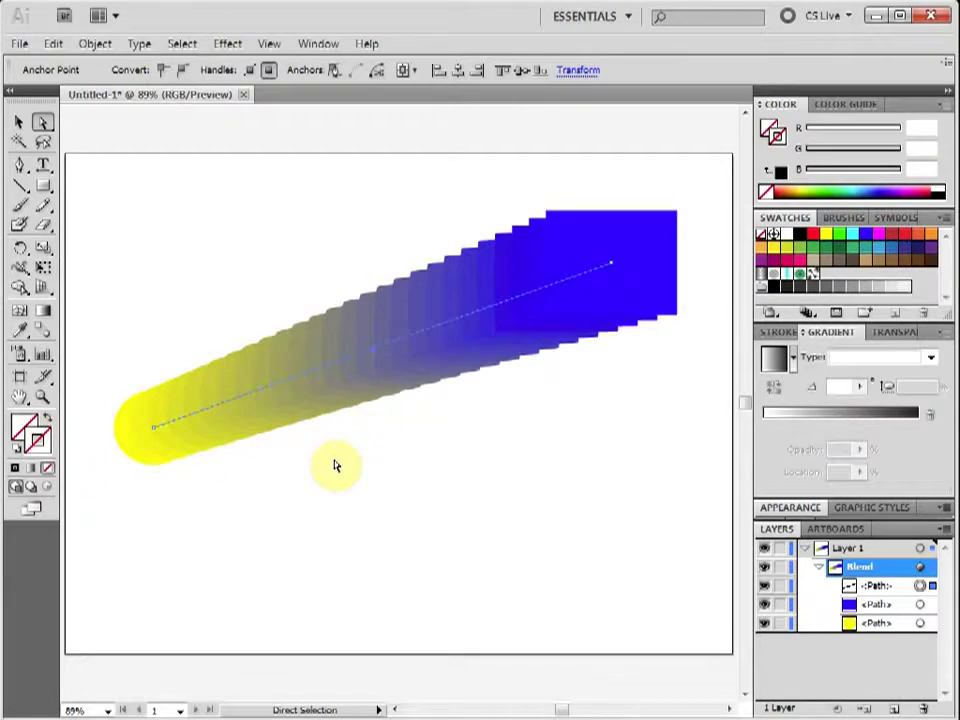
# Step: Release the blend into its separate circle, rectangle and spine path
pyautogui.click(19, 121)
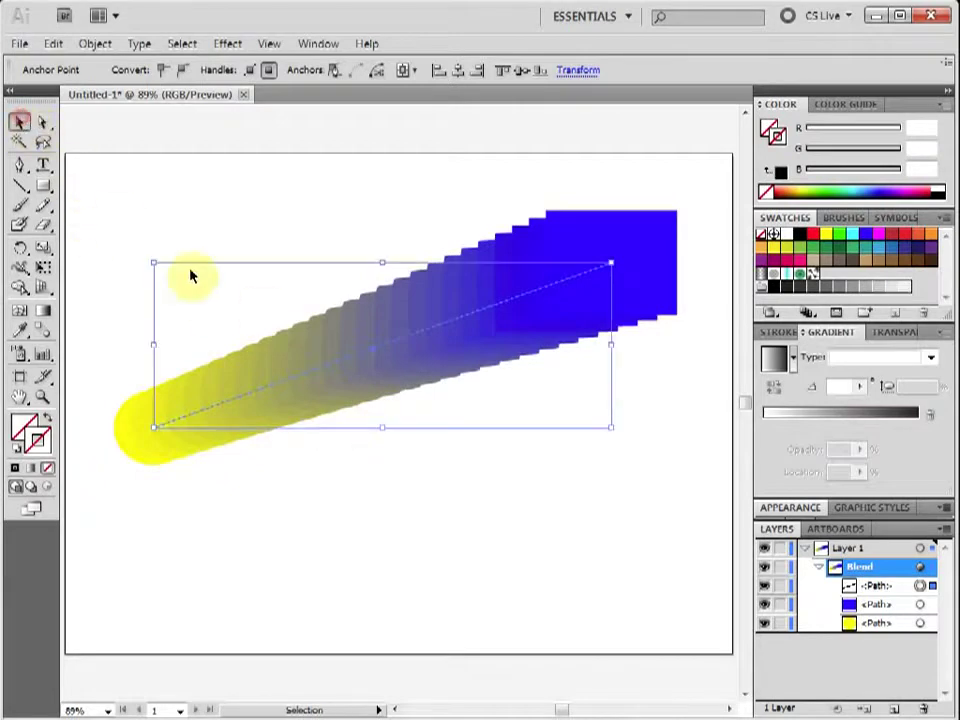
pyautogui.click(93, 46)
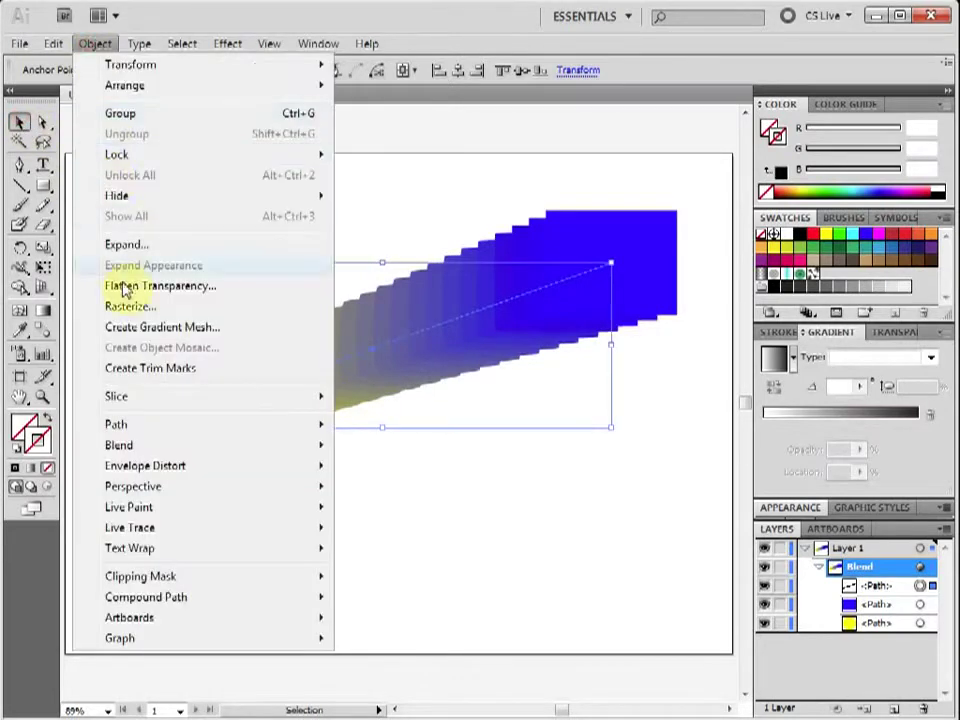
pyautogui.moveTo(155, 450)
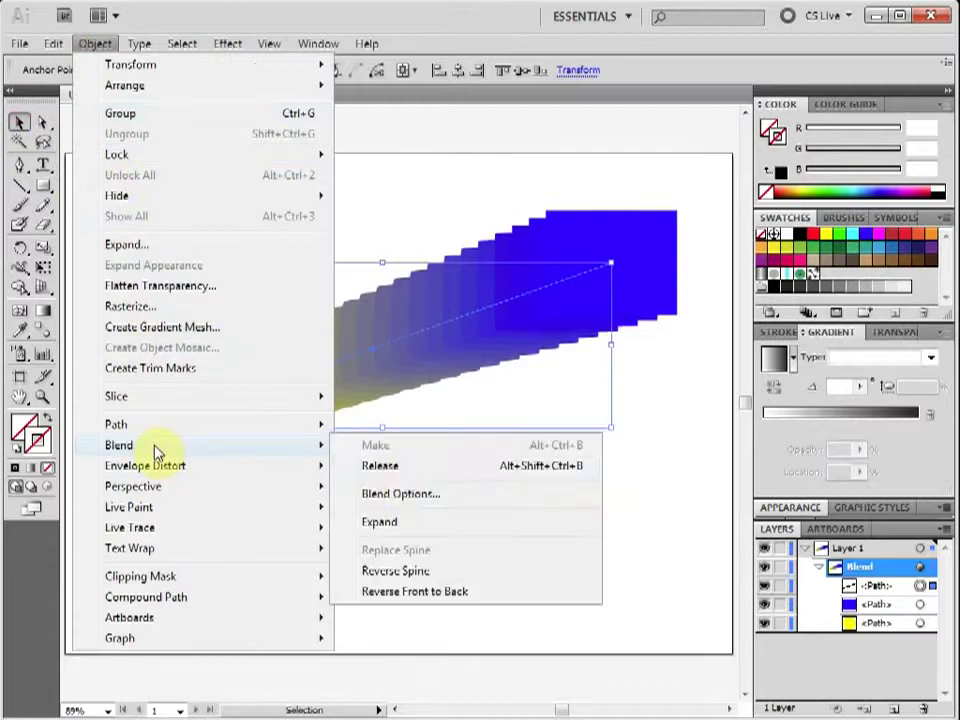
pyautogui.click(392, 478)
pyautogui.click(461, 546)
# Step: Delete the leftover spine path and move the circle and the rectangle up into the artboard's upper corners
pyautogui.click(345, 358)
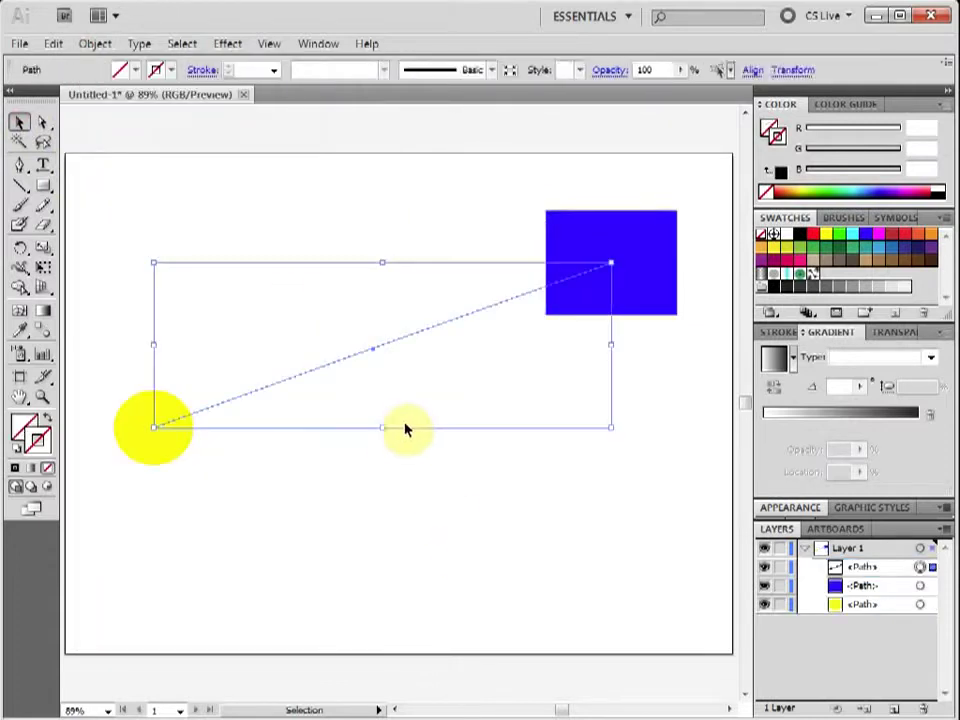
pyautogui.press('Delete')
pyautogui.moveTo(161, 440); pyautogui.dragTo(173, 240)
pyautogui.moveTo(592, 268)
pyautogui.mouseDown()
pyautogui.moveTo(602, 272)
pyautogui.moveTo(594, 220)
pyautogui.moveTo(599, 254)
pyautogui.mouseUp()
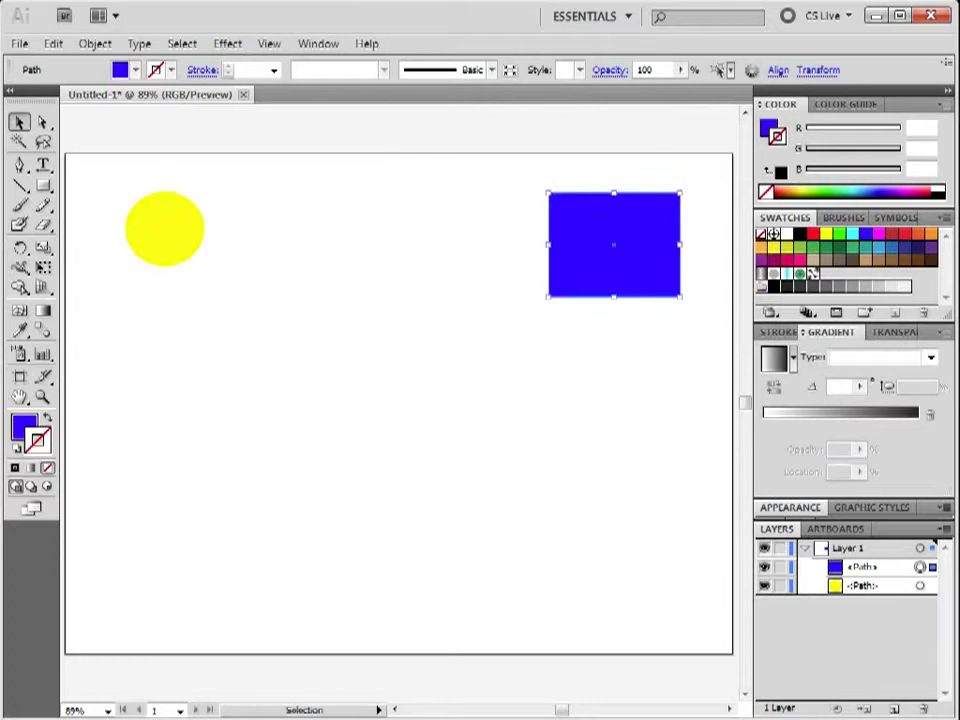
# Step: Draw an open three-anchor curve with the Pen tool across the lower half of the artboard, arching up and descending to the lower right
pyautogui.click(20, 170)
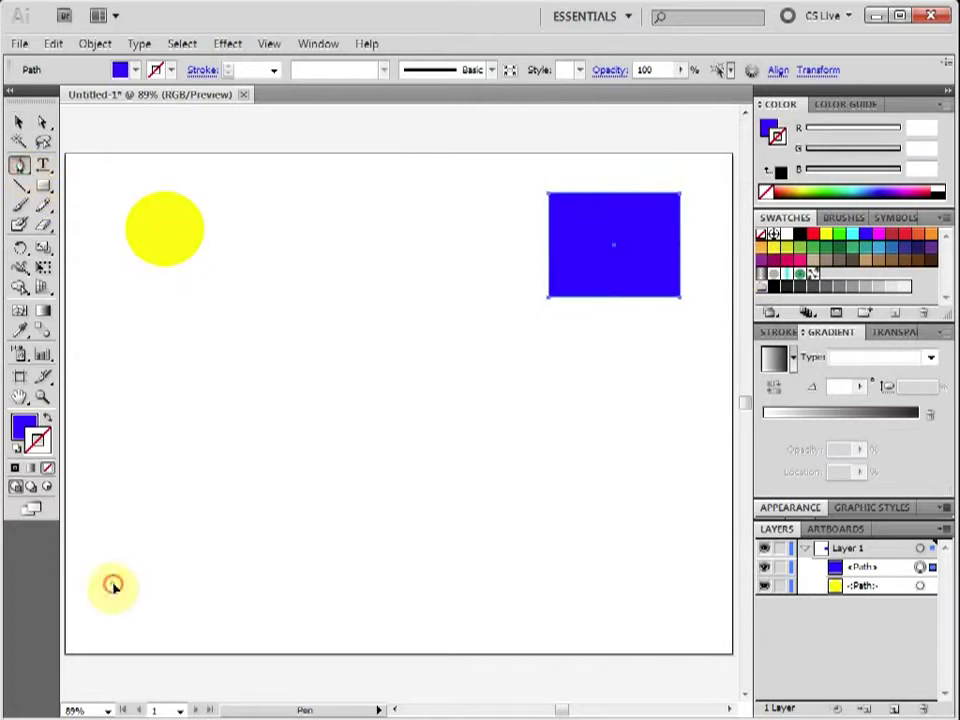
pyautogui.moveTo(112, 585); pyautogui.dragTo(113, 486)
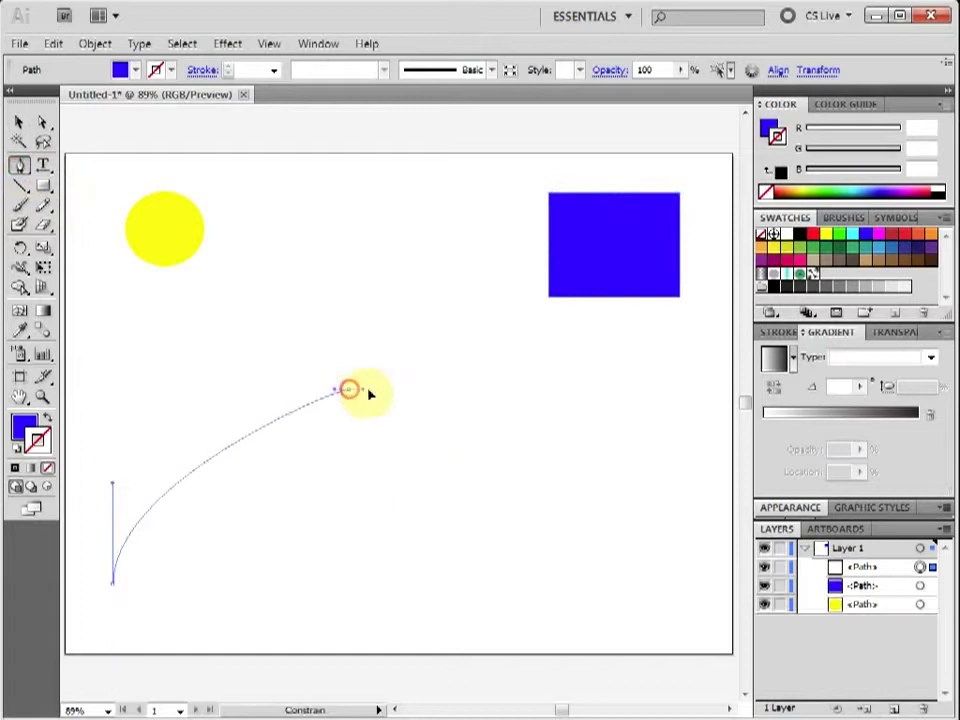
pyautogui.moveTo(349, 389); pyautogui.dragTo(478, 389)
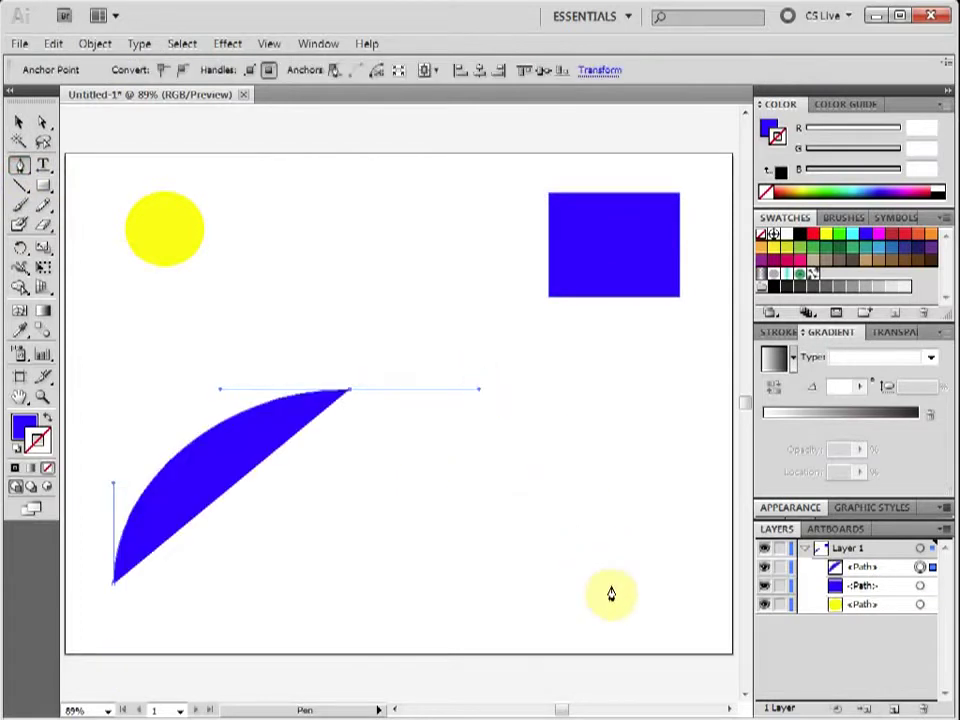
pyautogui.moveTo(646, 600); pyautogui.dragTo(730, 599)
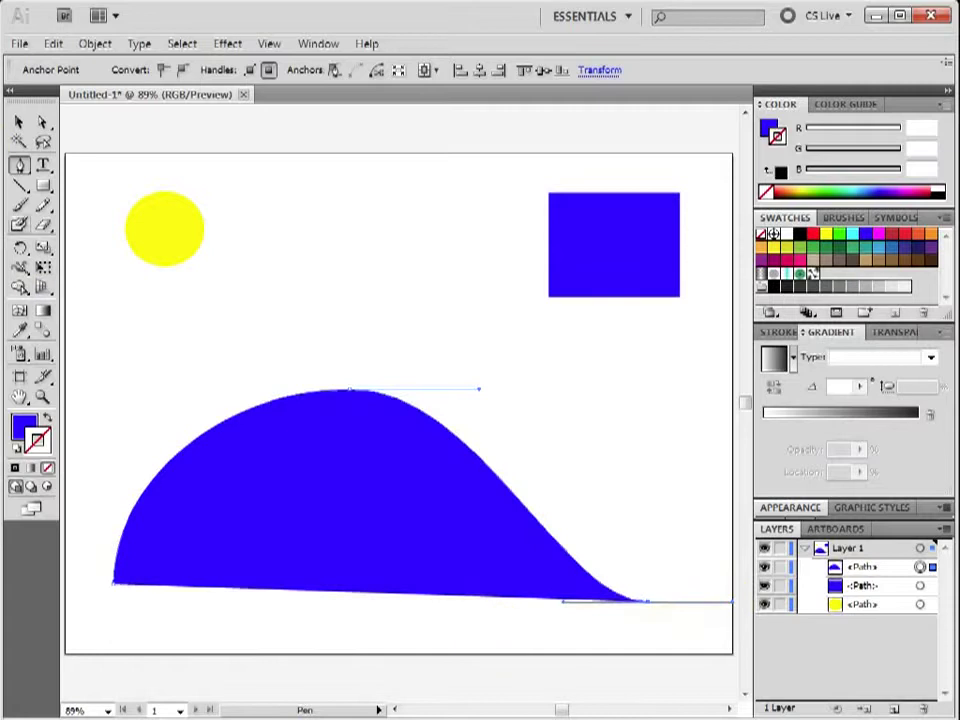
# Step: Swap the curve's fill and stroke so that it has a blue outline without a fill, and deselect it
pyautogui.click(22, 130)
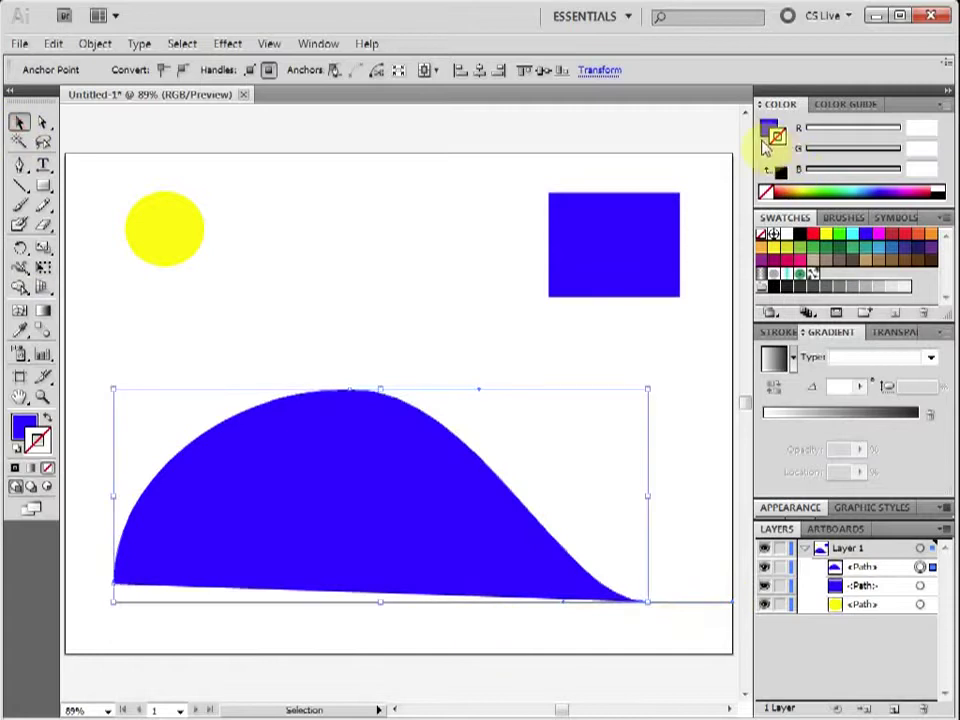
pyautogui.hotkey('shift', 'x')
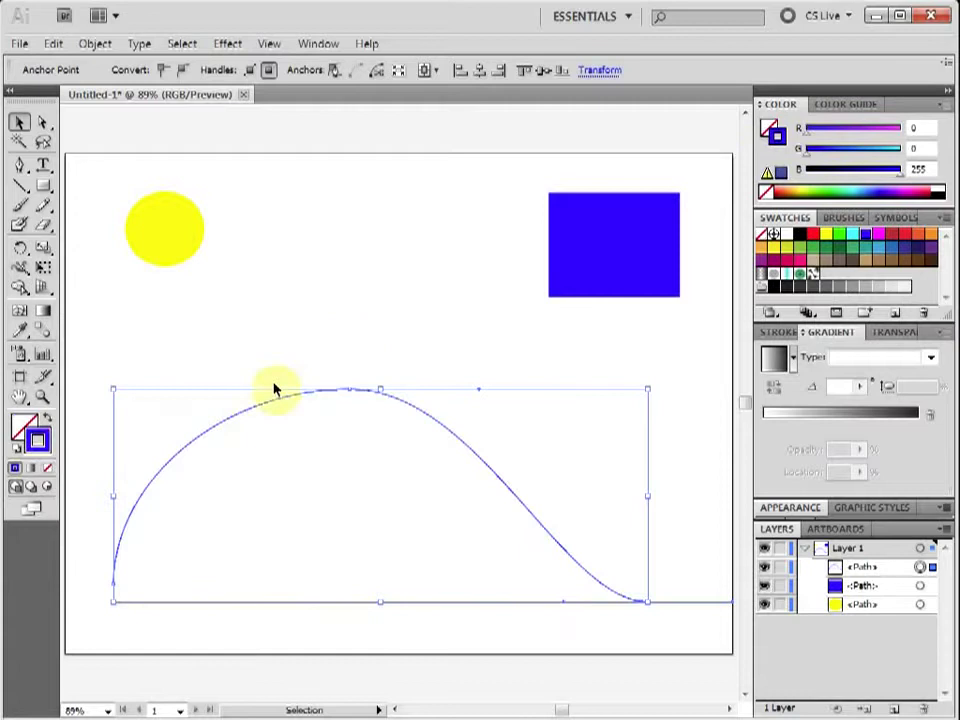
pyautogui.click(249, 364)
pyautogui.click(247, 416)
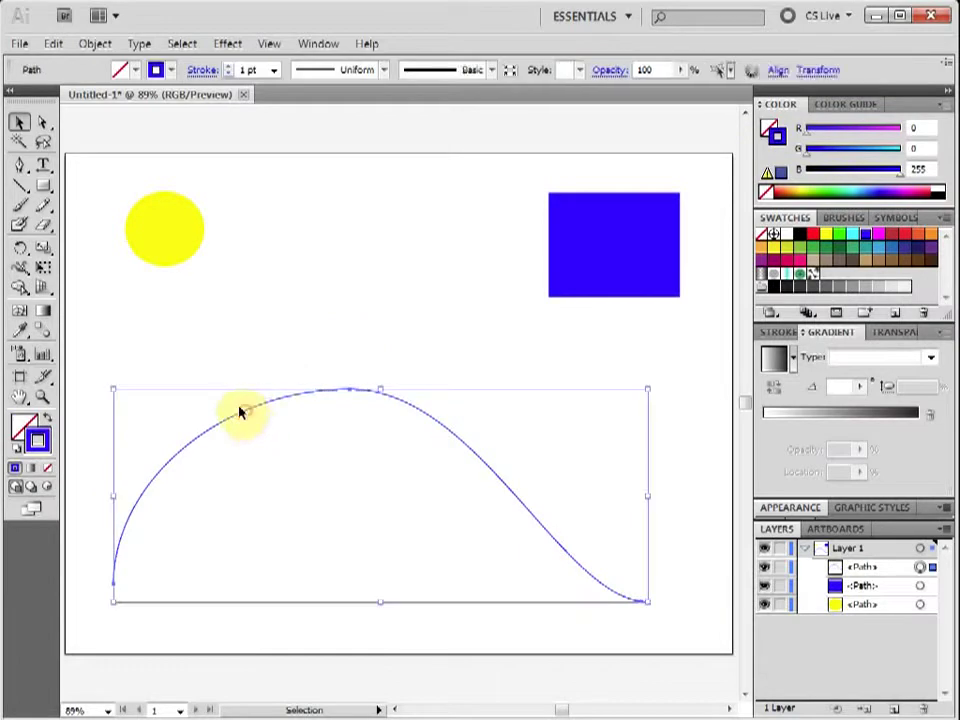
pyautogui.click(242, 406)
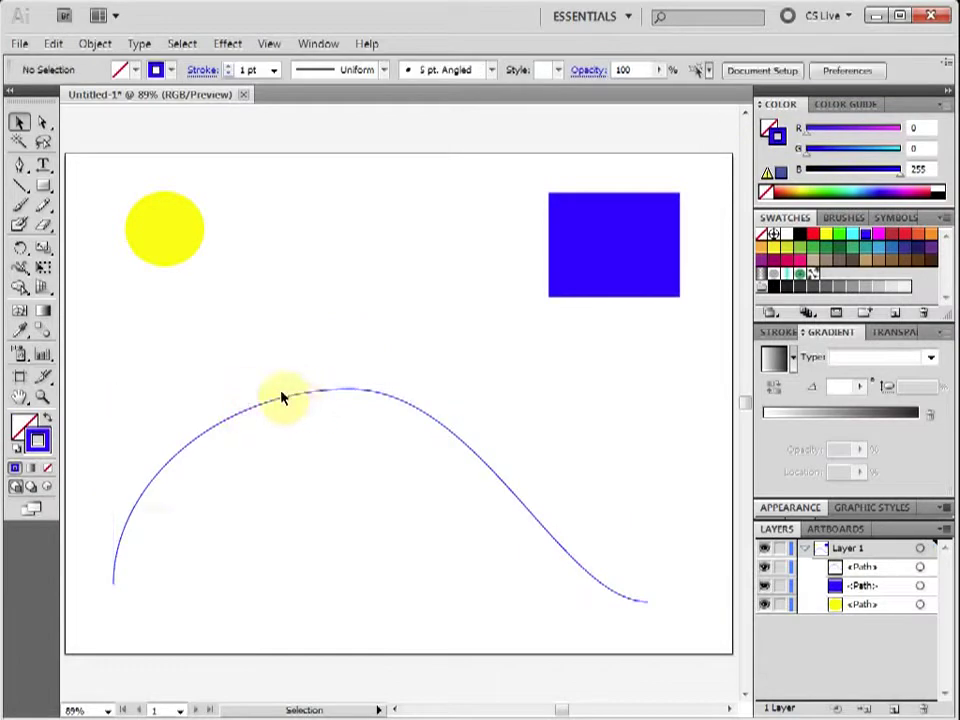
# Step: Reshape the curve by moving its top anchor slightly up and left and lengthening the handle of its right end point
pyautogui.click(211, 434)
pyautogui.click(43, 121)
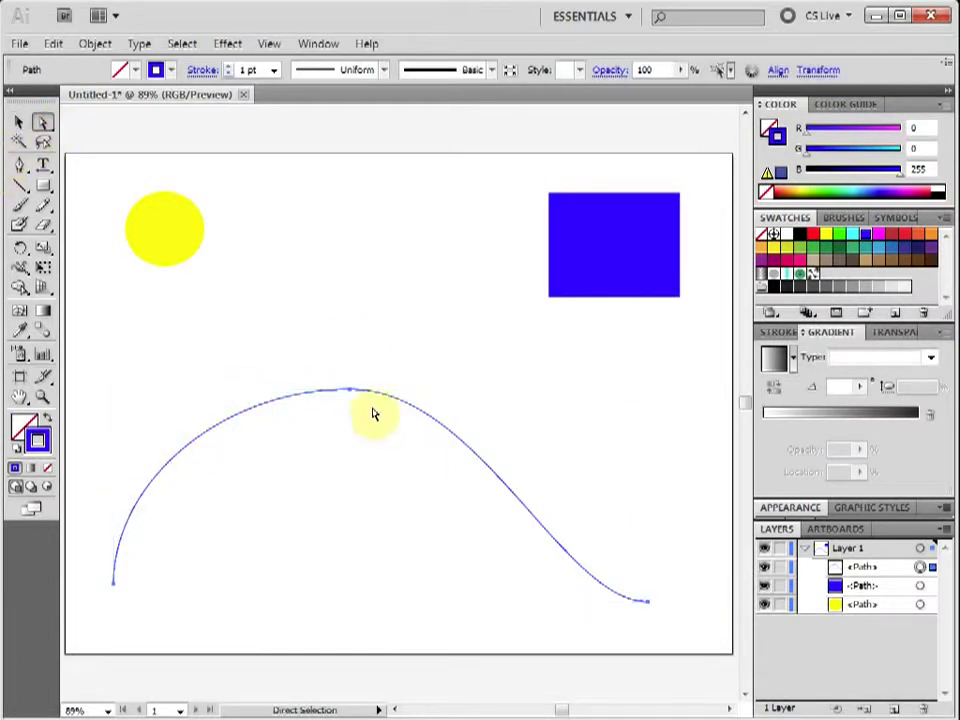
pyautogui.click(351, 391)
pyautogui.moveTo(351, 391); pyautogui.dragTo(329, 380)
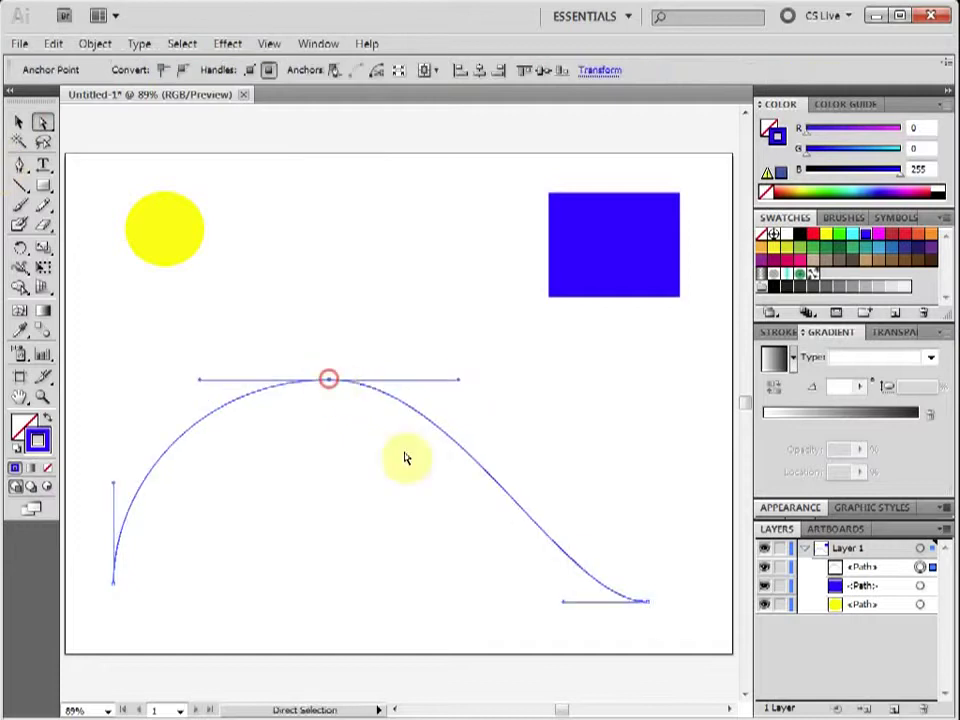
pyautogui.moveTo(560, 603); pyautogui.dragTo(496, 601)
# Step: Remove the curve's stroke so that it has neither fill nor stroke, and deselect it
pyautogui.click(20, 120)
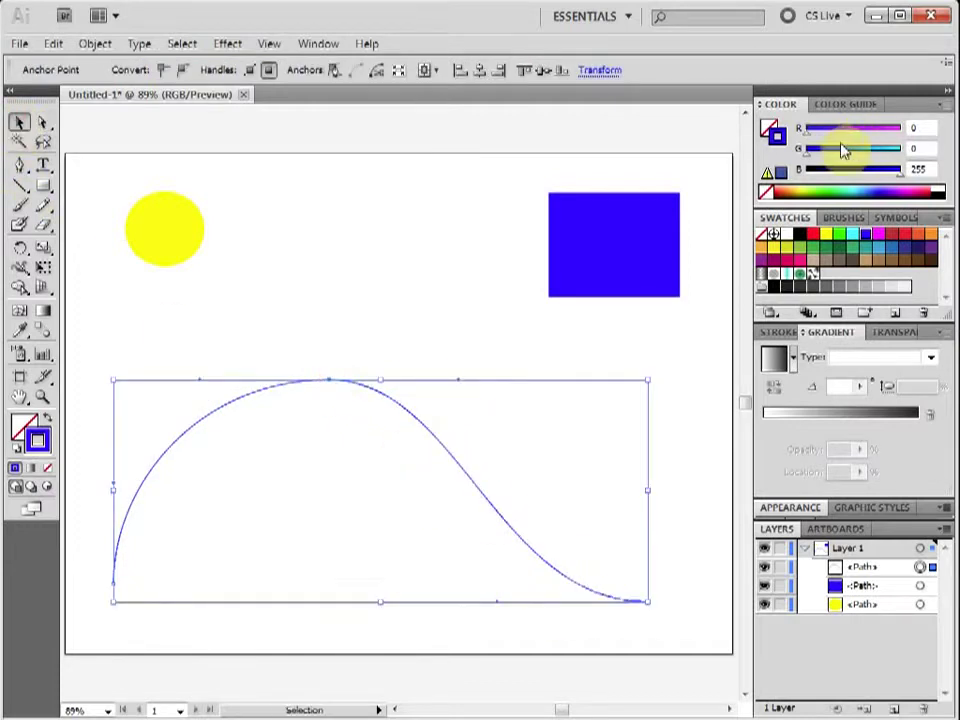
pyautogui.click(762, 233)
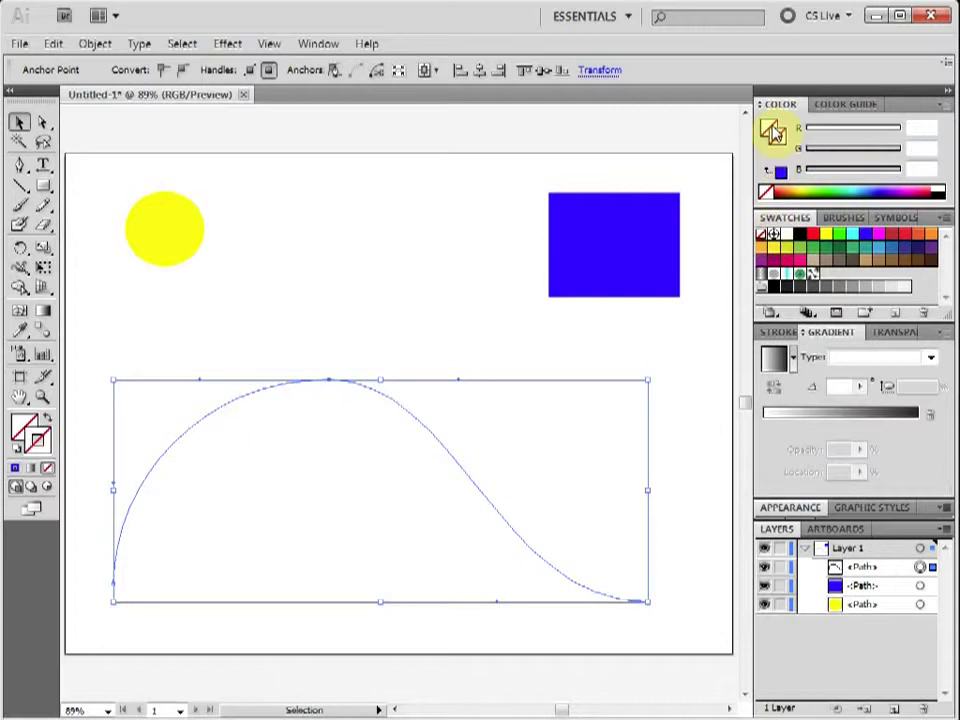
pyautogui.click(334, 283)
# Step: Select the circle, rectangle and unpainted curve together and make a blend that follows the curve
pyautogui.moveTo(99, 186); pyautogui.dragTo(668, 596)
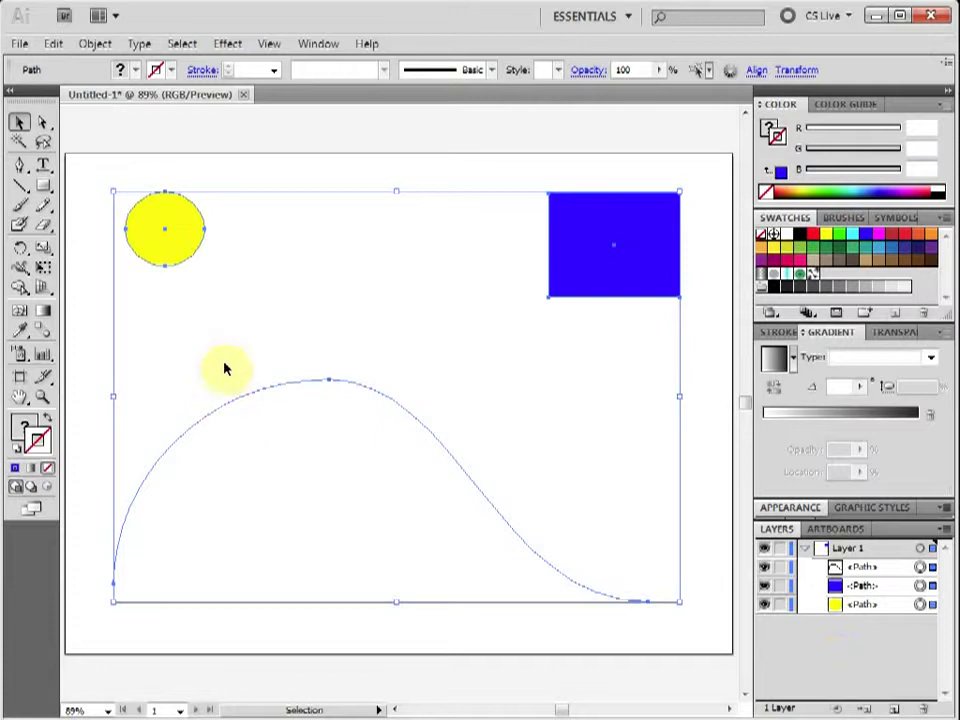
pyautogui.click(95, 44)
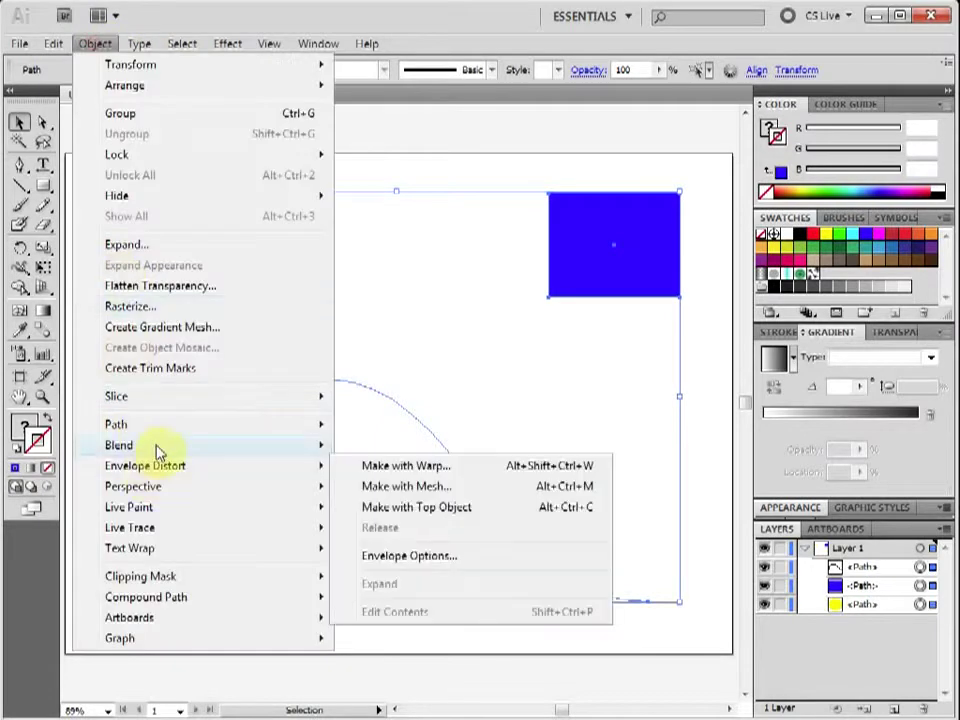
pyautogui.moveTo(156, 446)
pyautogui.click(374, 446)
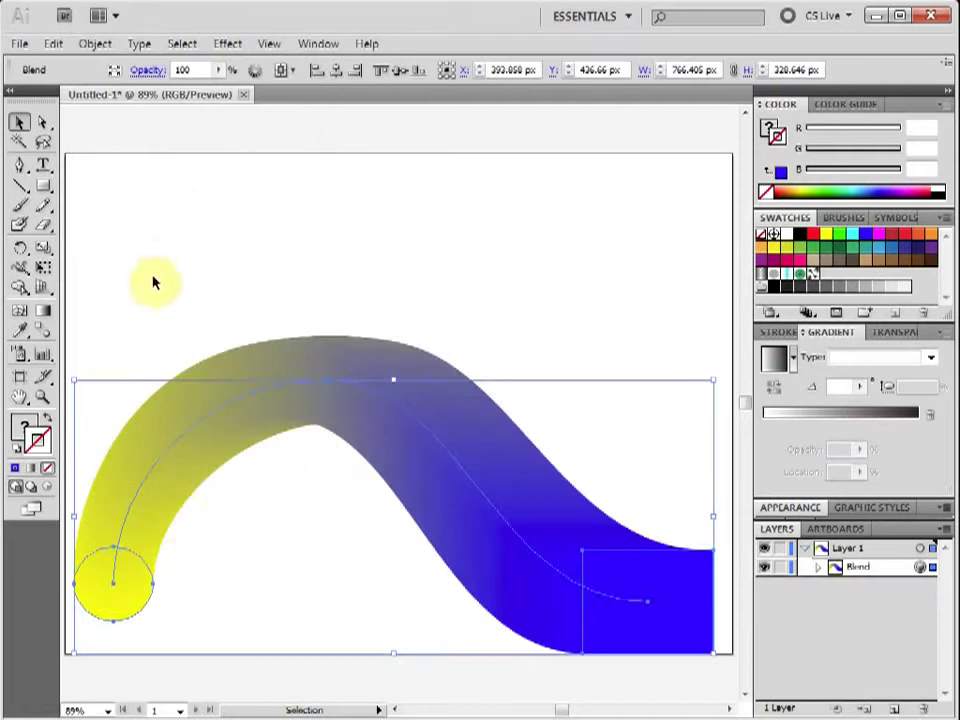
pyautogui.click(551, 585)
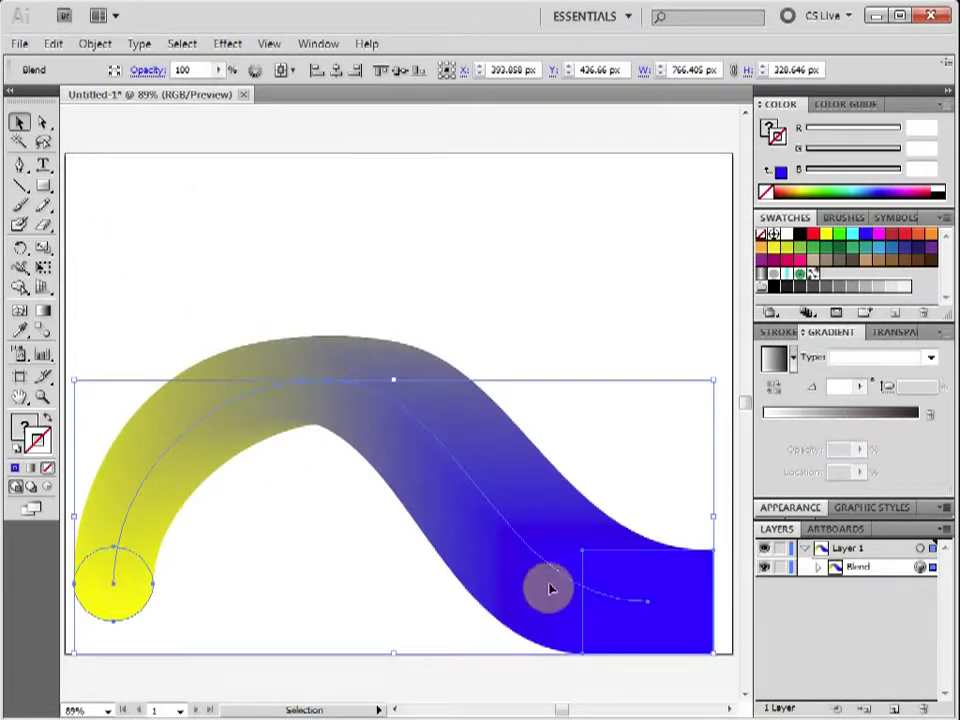
# Step: Draw a shallow U-shaped curve with three anchors and no fill or stroke above the blend using the Pen tool, and deselect it
pyautogui.click(647, 597)
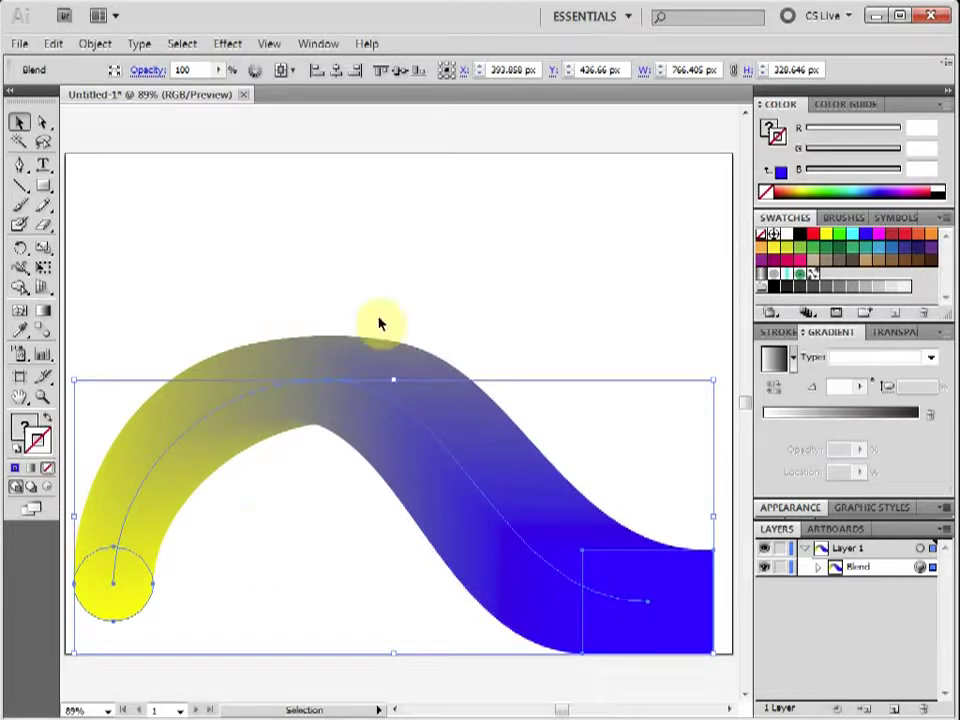
pyautogui.click(21, 166)
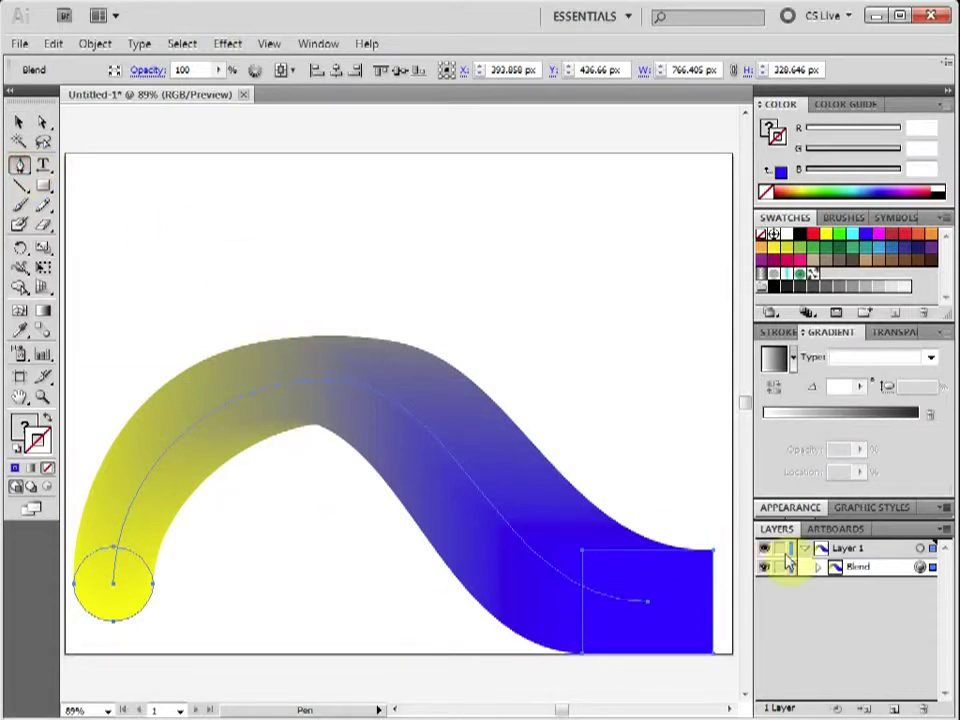
pyautogui.click(819, 567)
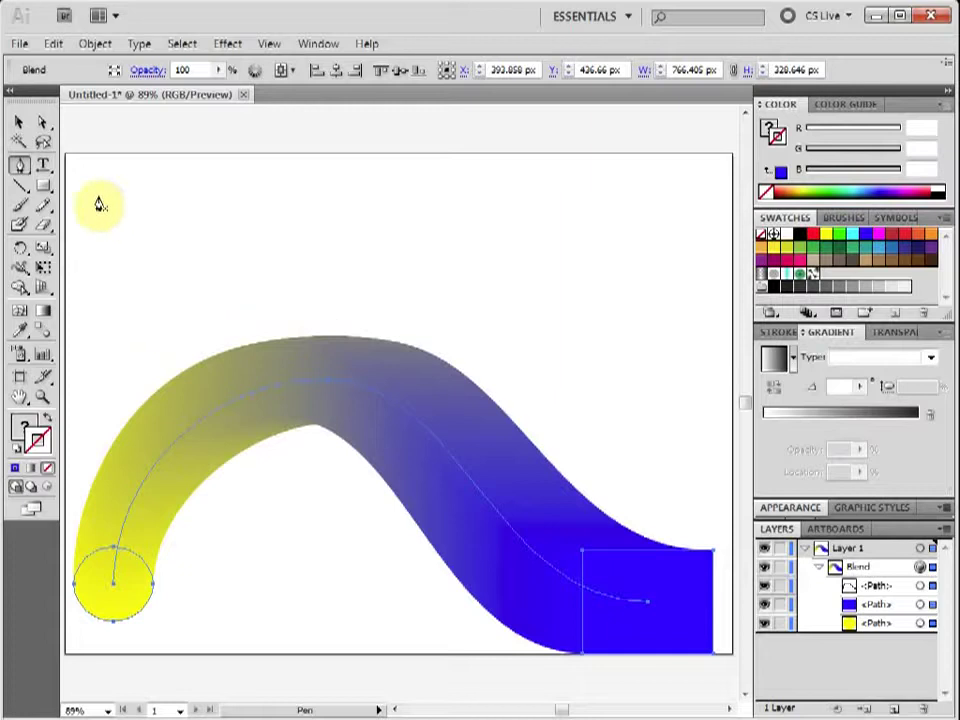
pyautogui.moveTo(98, 196); pyautogui.dragTo(148, 240)
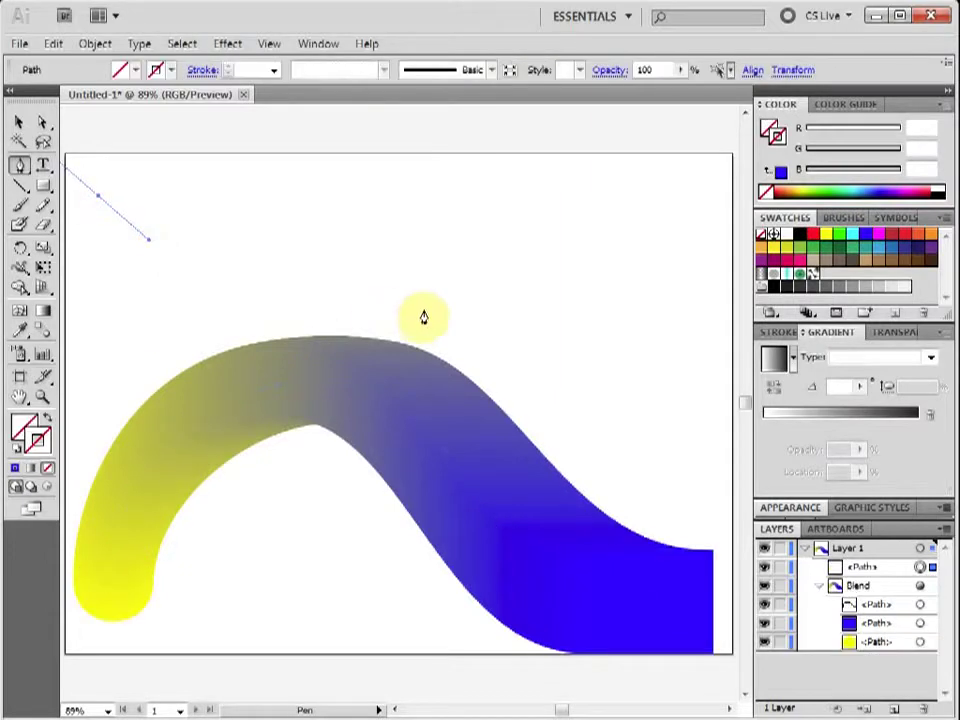
pyautogui.moveTo(398, 283); pyautogui.dragTo(536, 259)
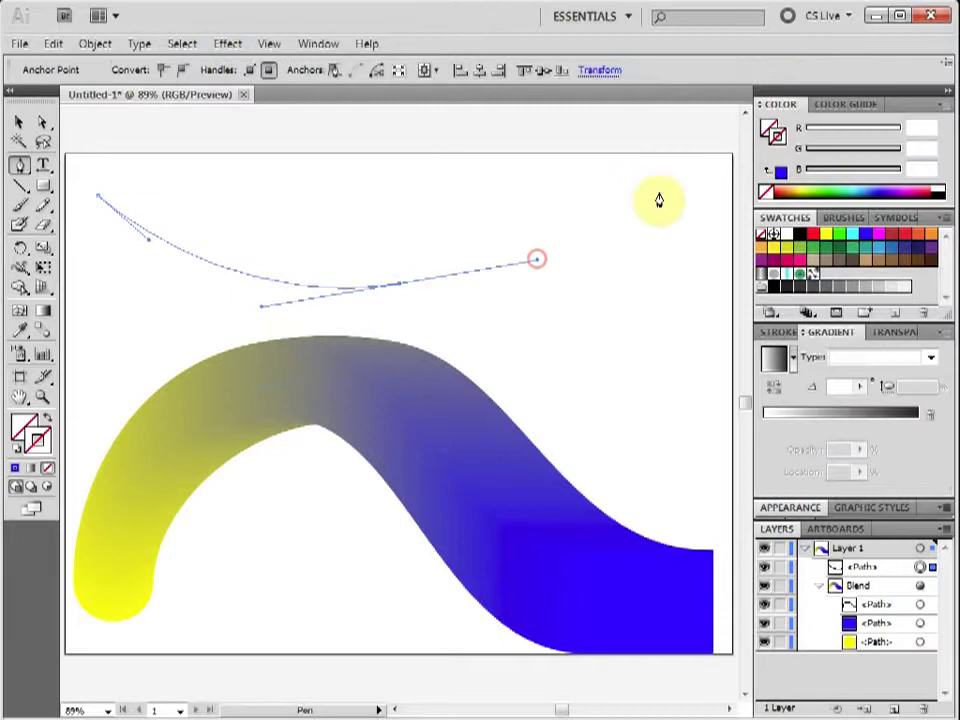
pyautogui.click(660, 192)
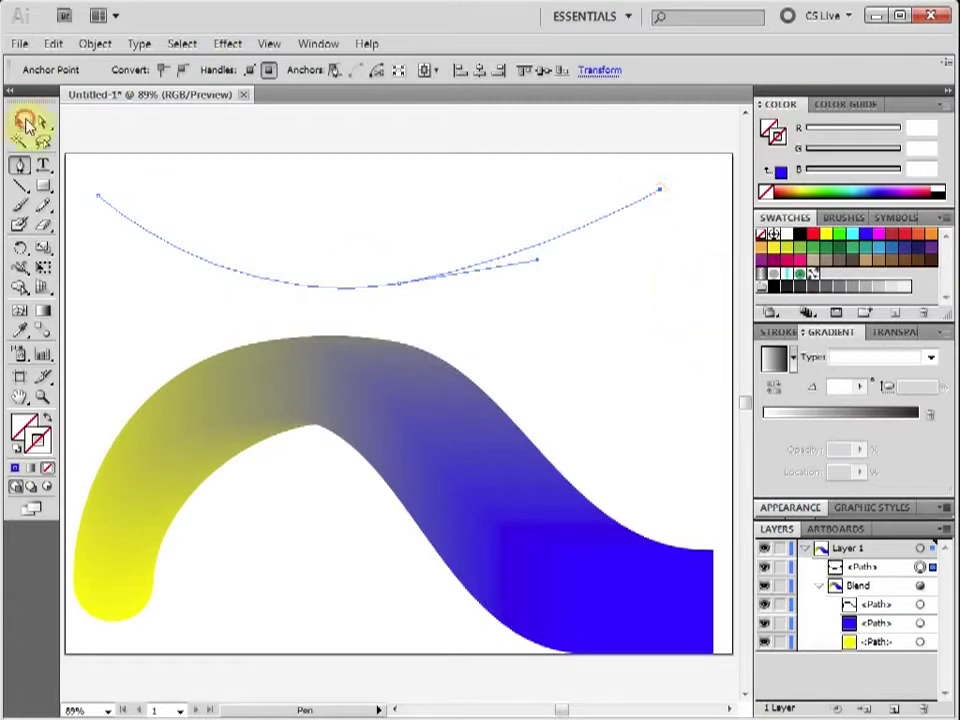
pyautogui.click(24, 121)
pyautogui.click(252, 167)
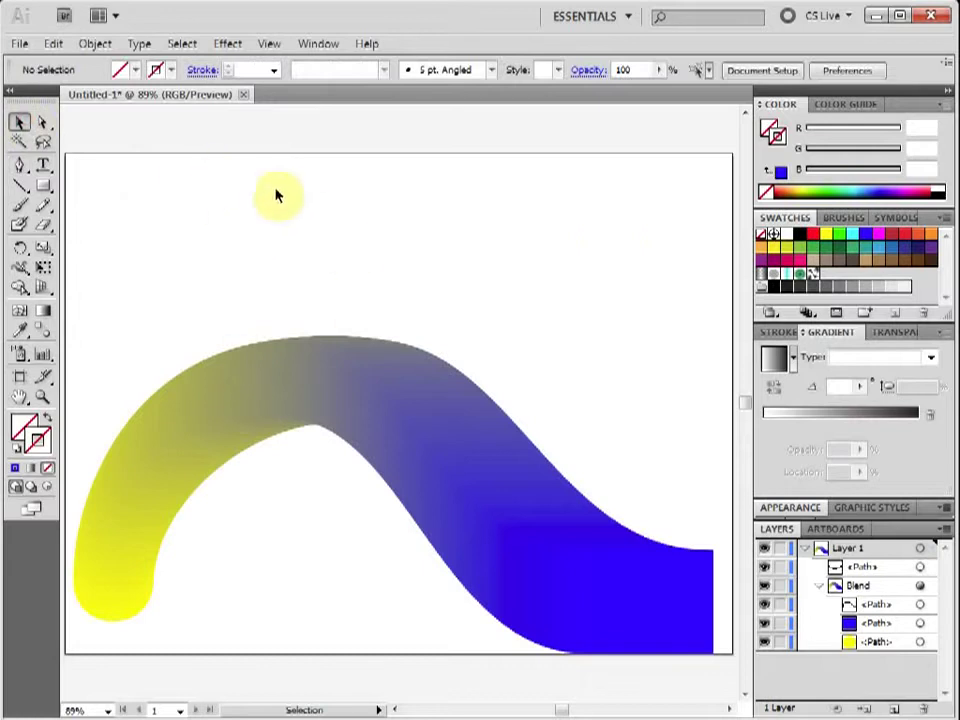
# Step: Select the new curve together with the blend and replace the blend's spine with that curve
pyautogui.moveTo(212, 150); pyautogui.dragTo(439, 508)
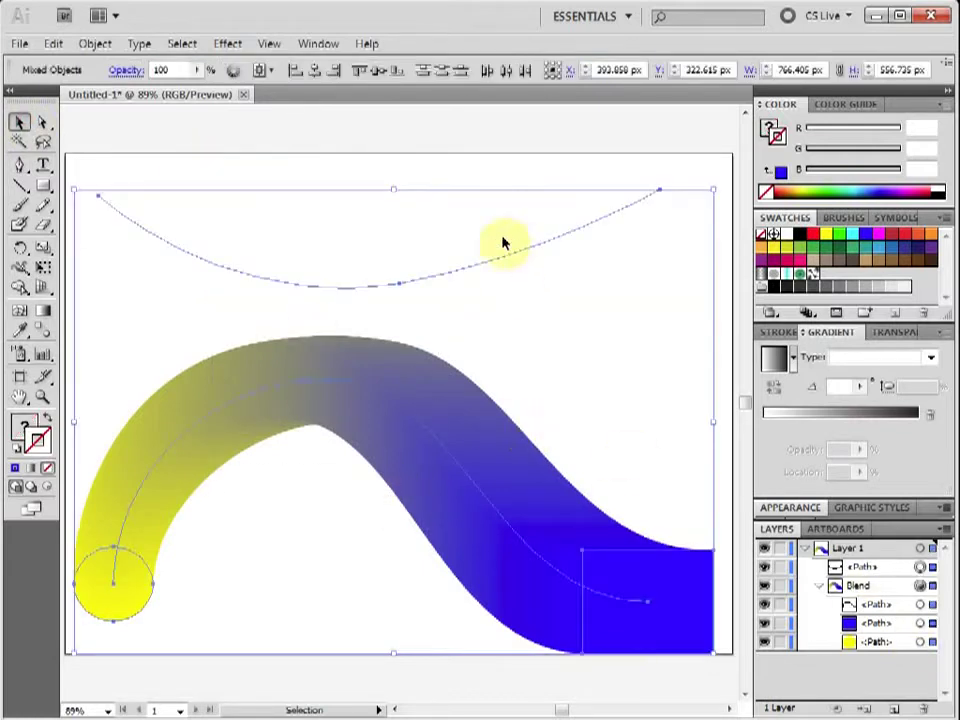
pyautogui.click(95, 43)
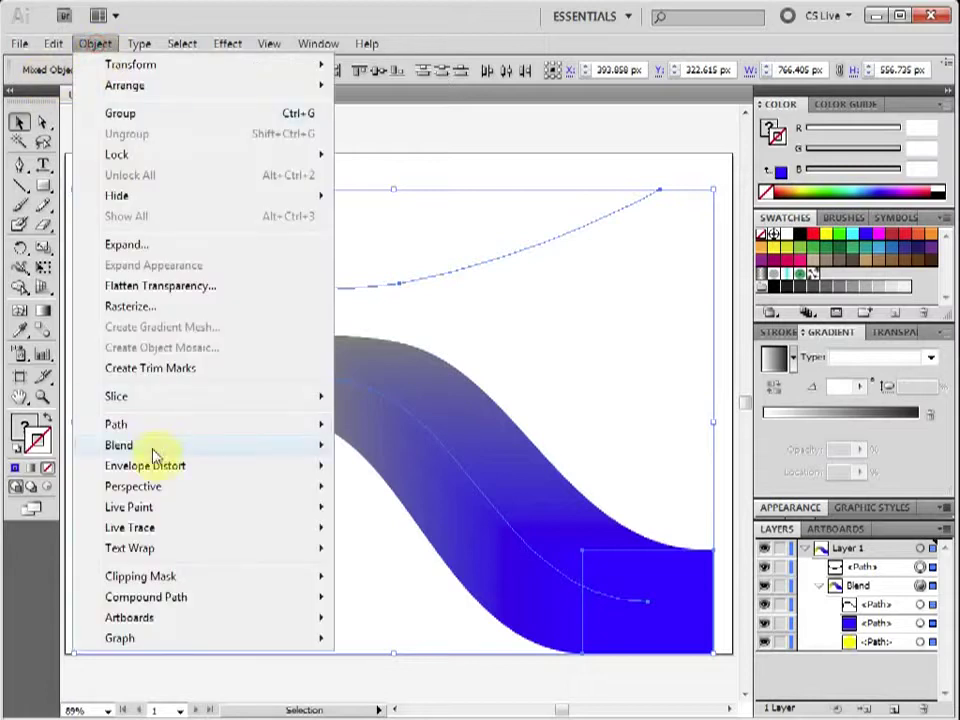
pyautogui.moveTo(171, 445)
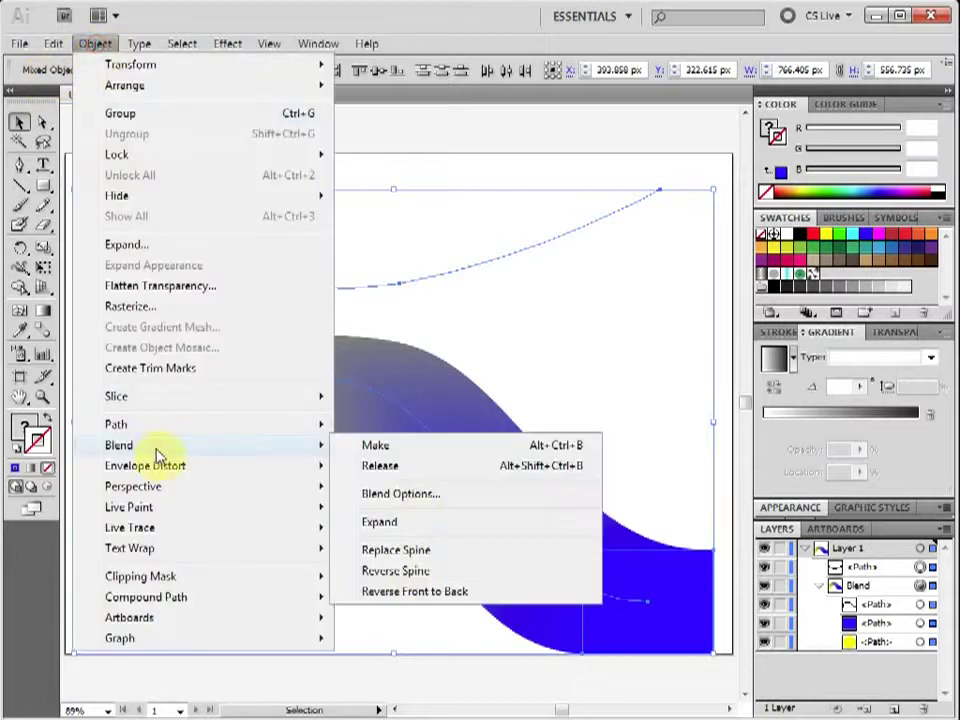
pyautogui.click(383, 550)
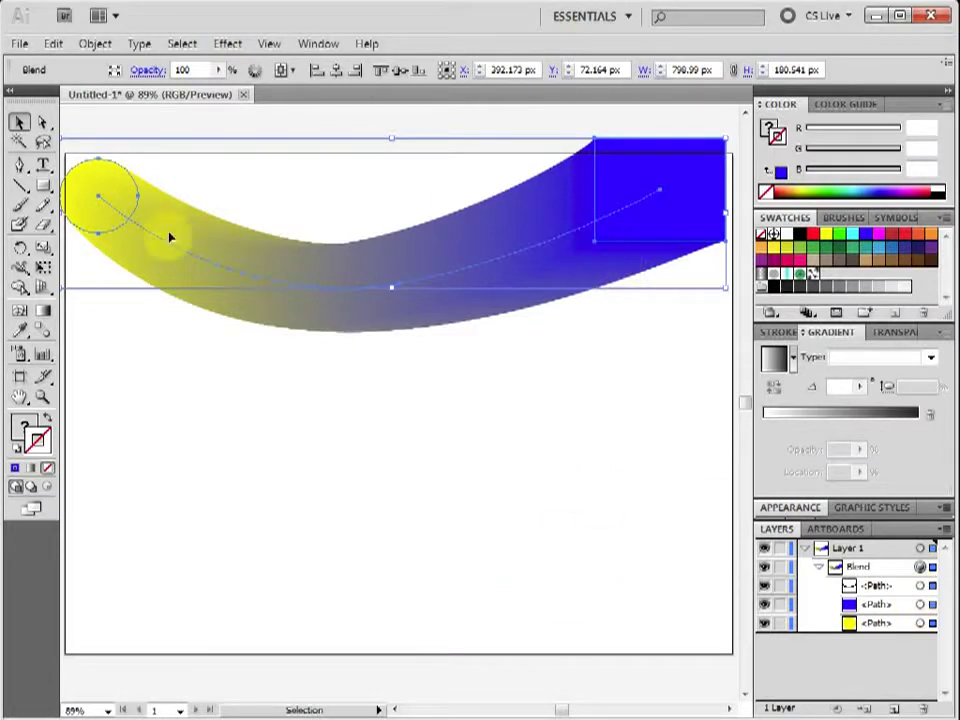
pyautogui.click(428, 463)
pyautogui.click(418, 272)
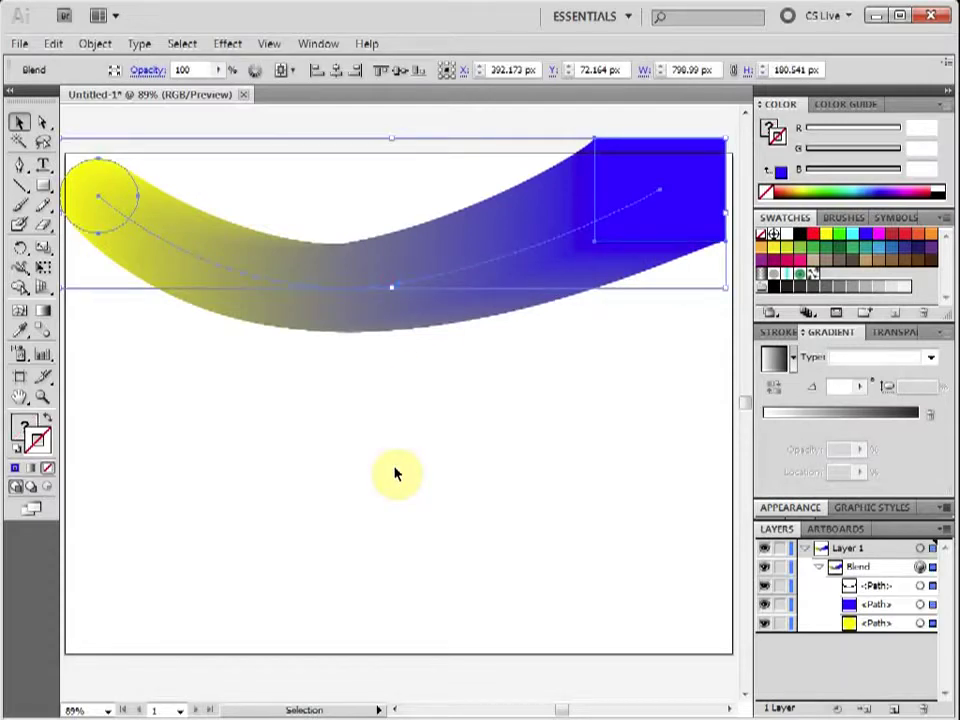
pyautogui.click(329, 427)
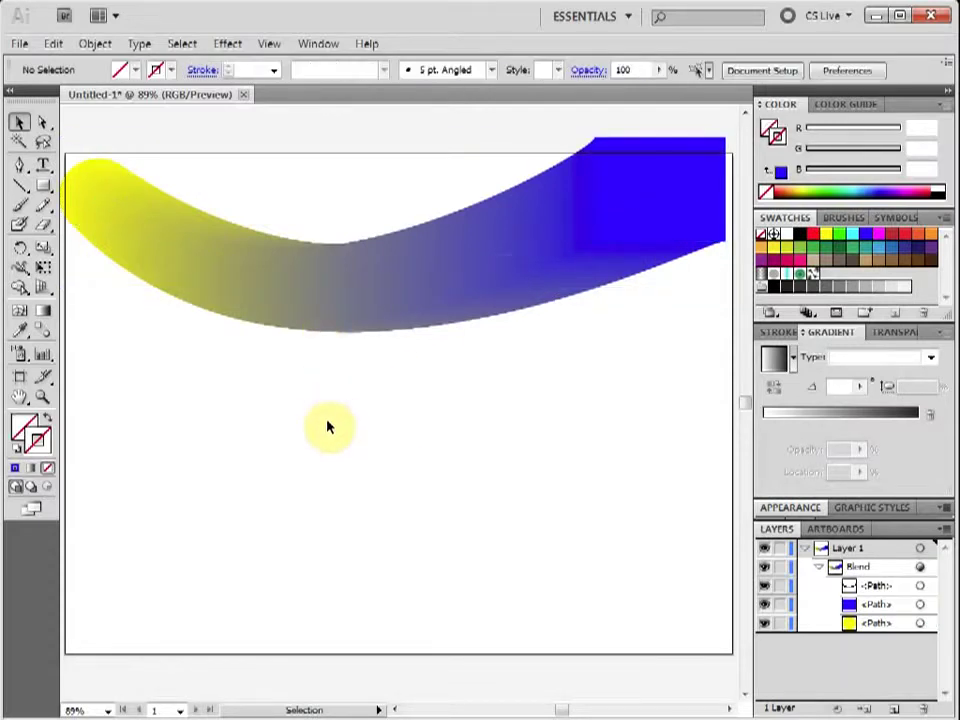
# Step: Move the blend slightly down onto the artboard and set its spacing to 20 specified steps
pyautogui.click(331, 280)
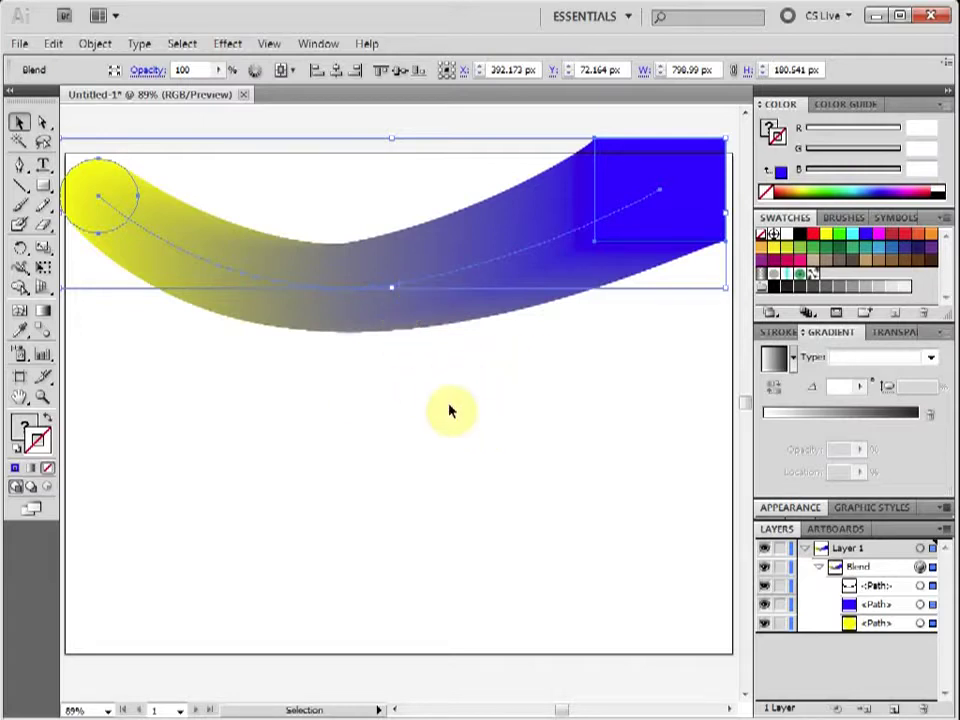
pyautogui.moveTo(484, 287); pyautogui.dragTo(489, 340)
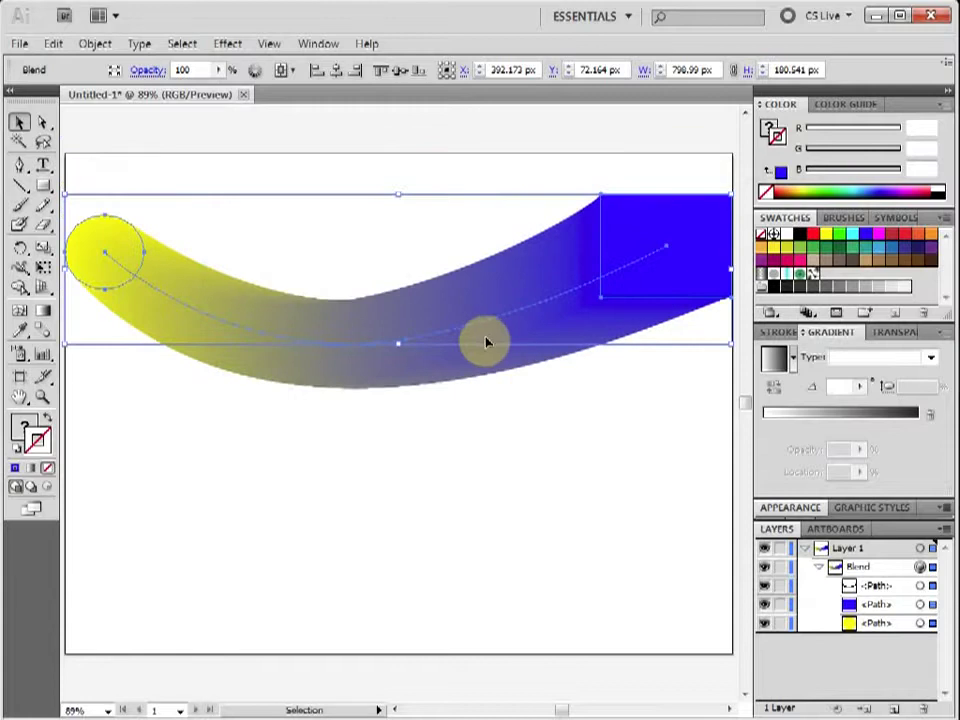
pyautogui.click(96, 45)
pyautogui.moveTo(105, 444)
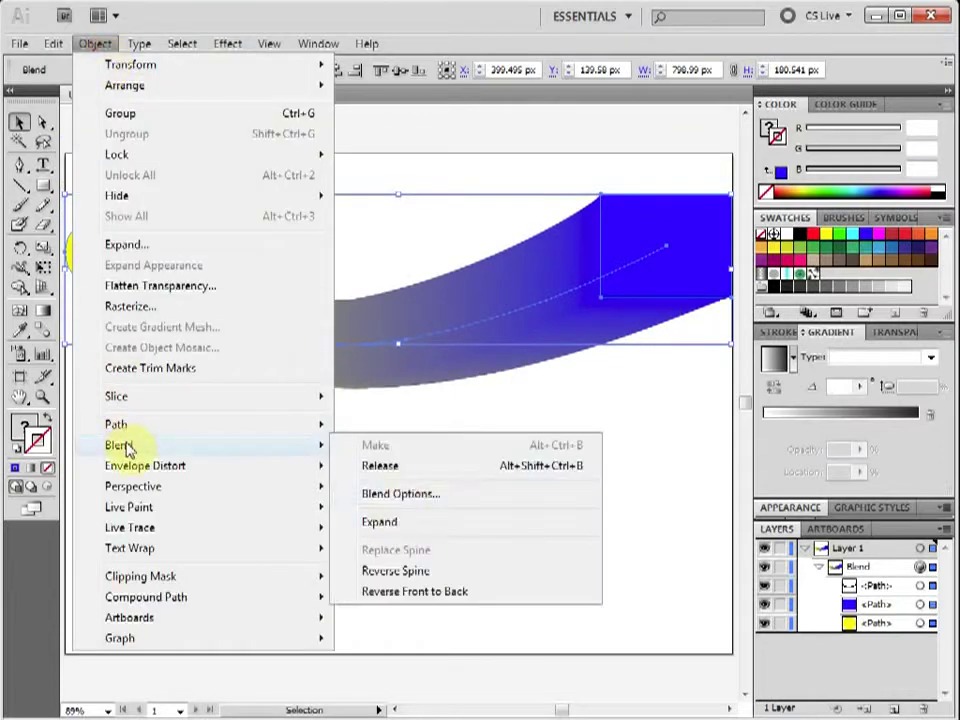
pyautogui.click(403, 492)
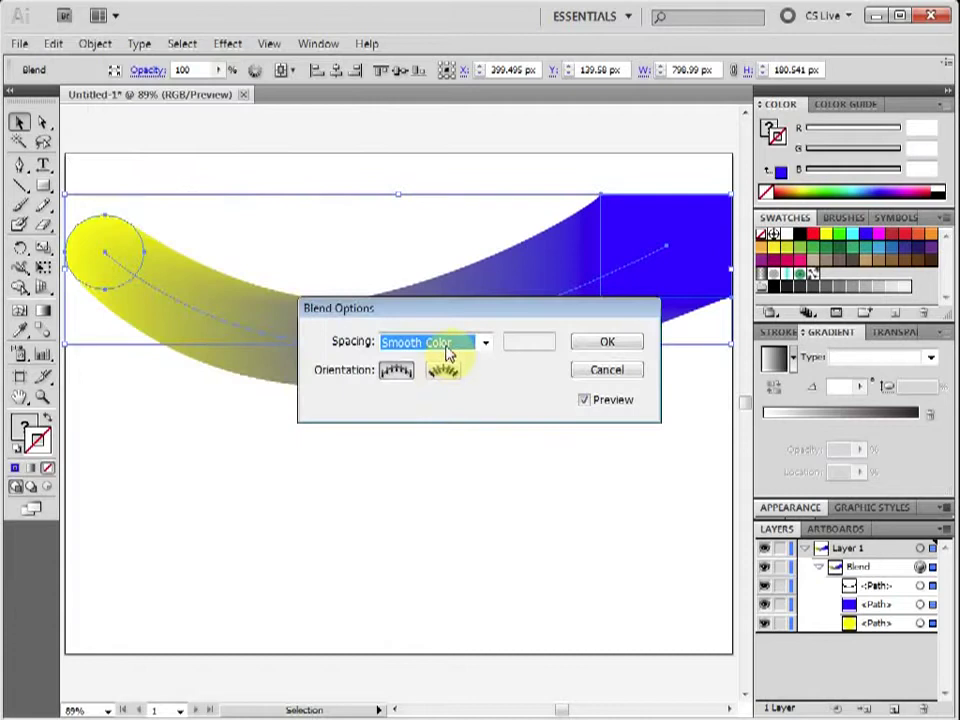
pyautogui.click(445, 345)
pyautogui.click(515, 342)
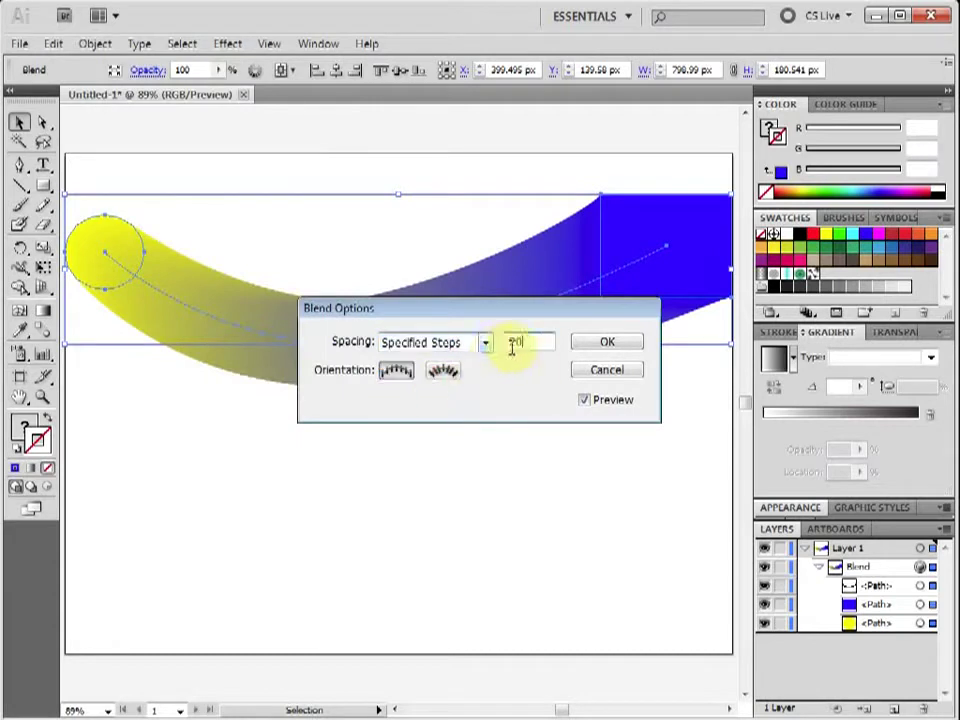
pyautogui.click(511, 373)
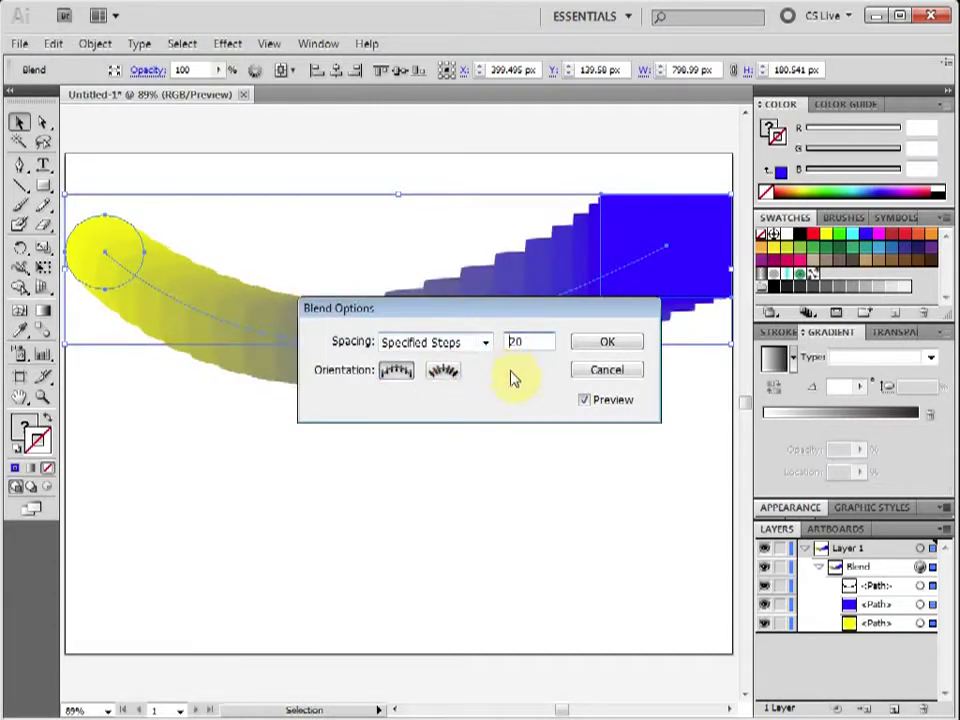
pyautogui.click(600, 343)
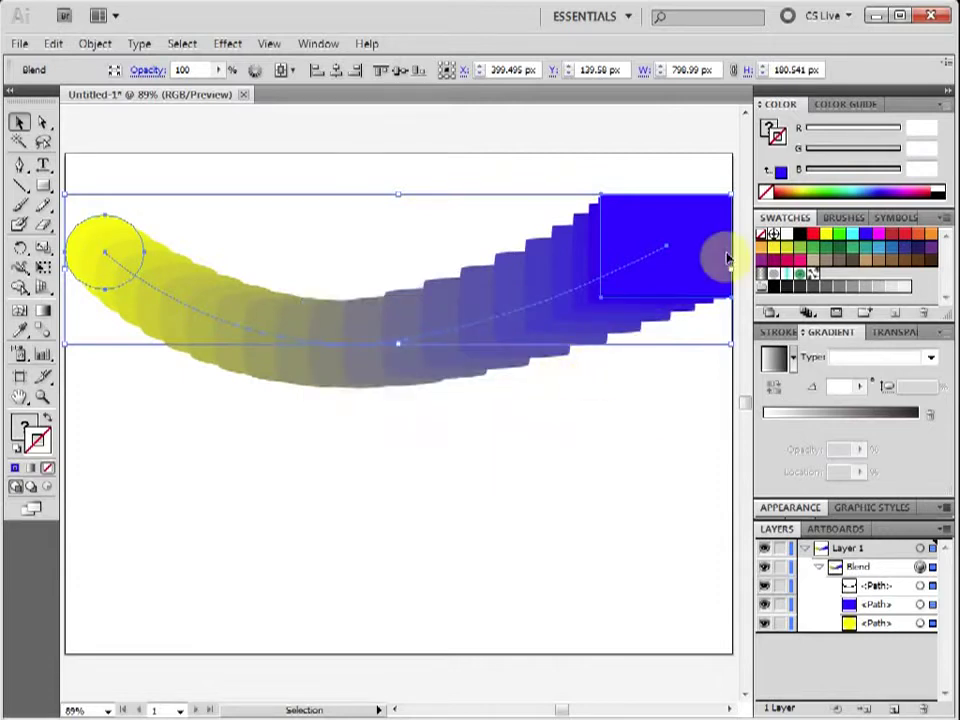
pyautogui.click(431, 482)
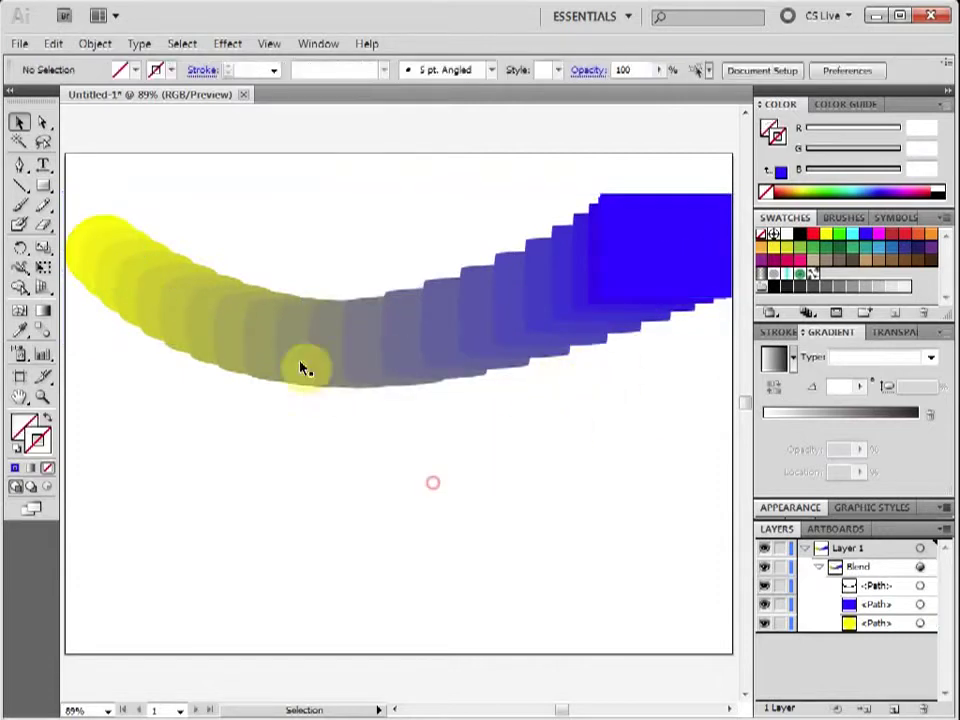
# Step: Try moving the yellow circle's path above the blue rectangle's path in the blend's layer order, and undo it
pyautogui.click(99, 231)
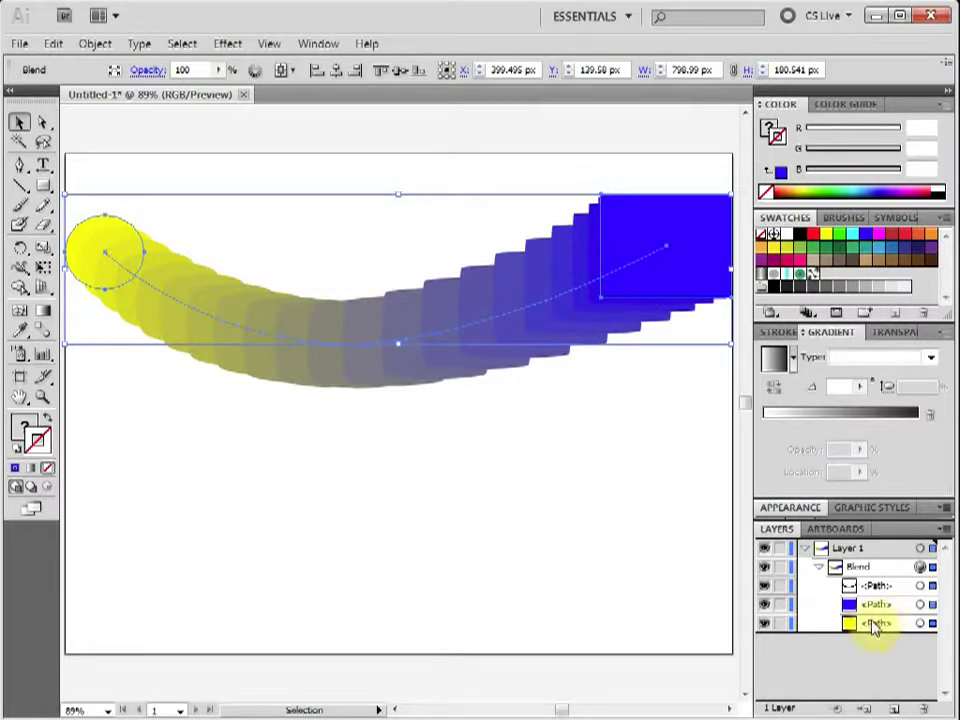
pyautogui.moveTo(873, 628); pyautogui.dragTo(870, 594)
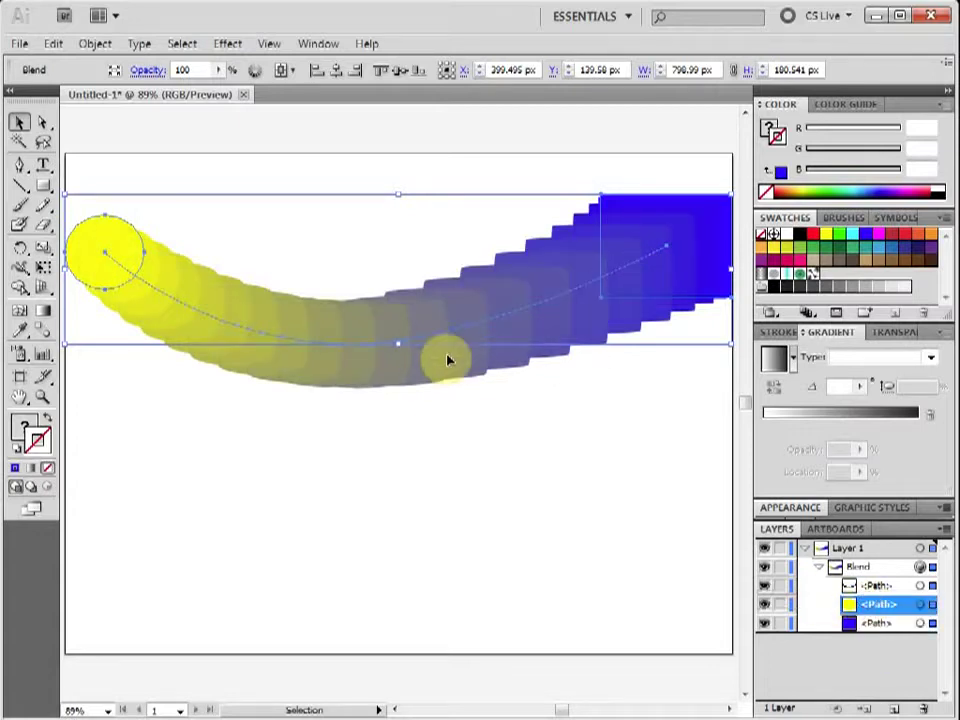
pyautogui.hotkey('ctrl', 'z')
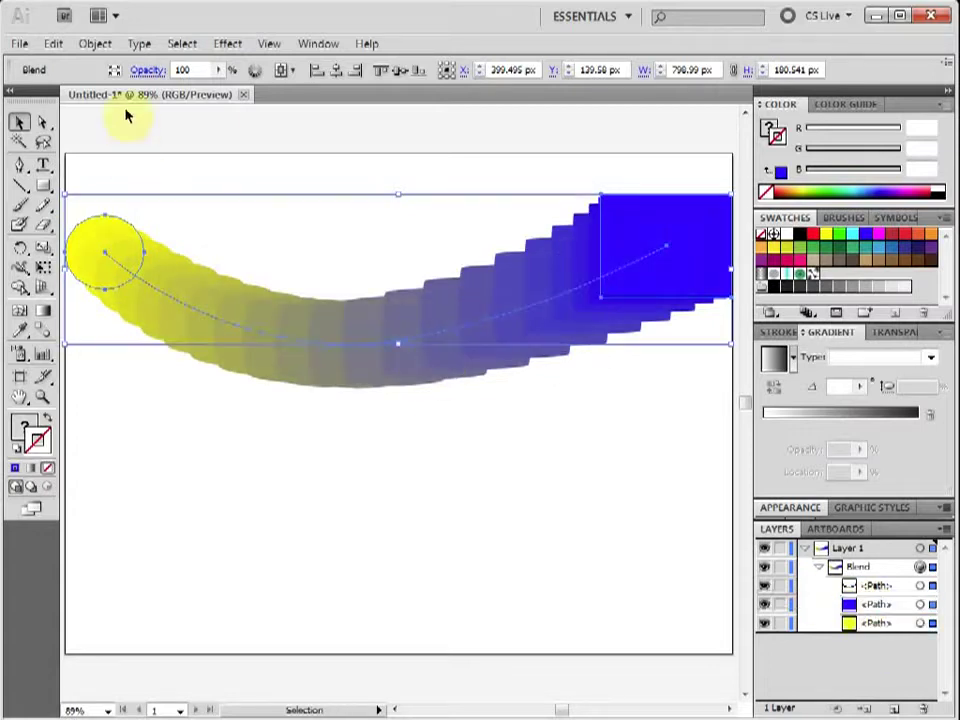
# Step: Reverse the blend's stacking order front to back, and deselect the blend
pyautogui.click(94, 44)
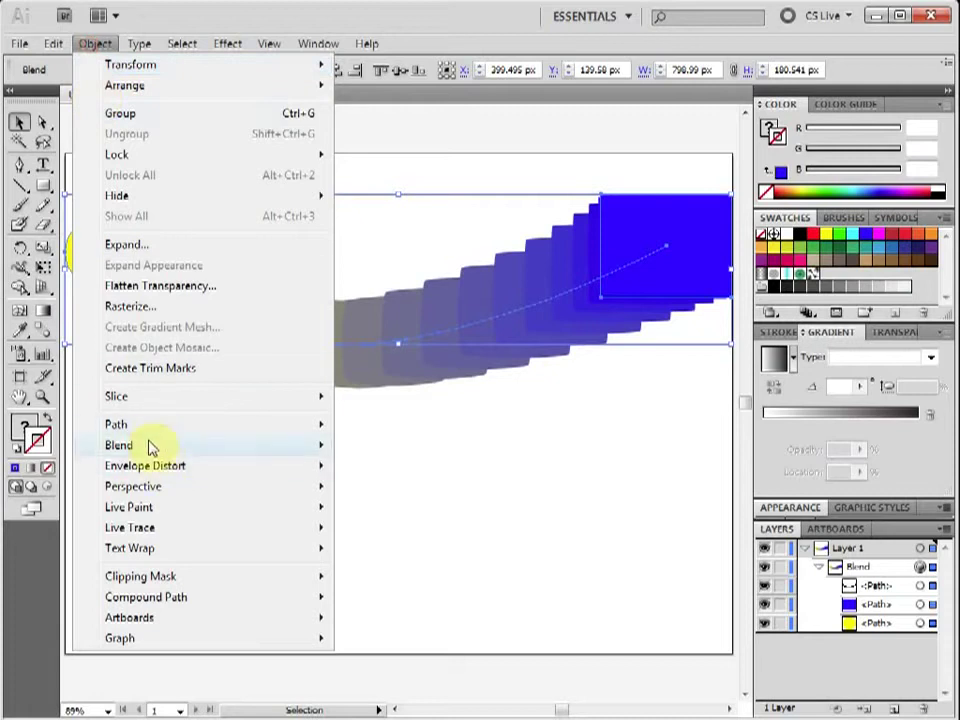
pyautogui.moveTo(330, 453)
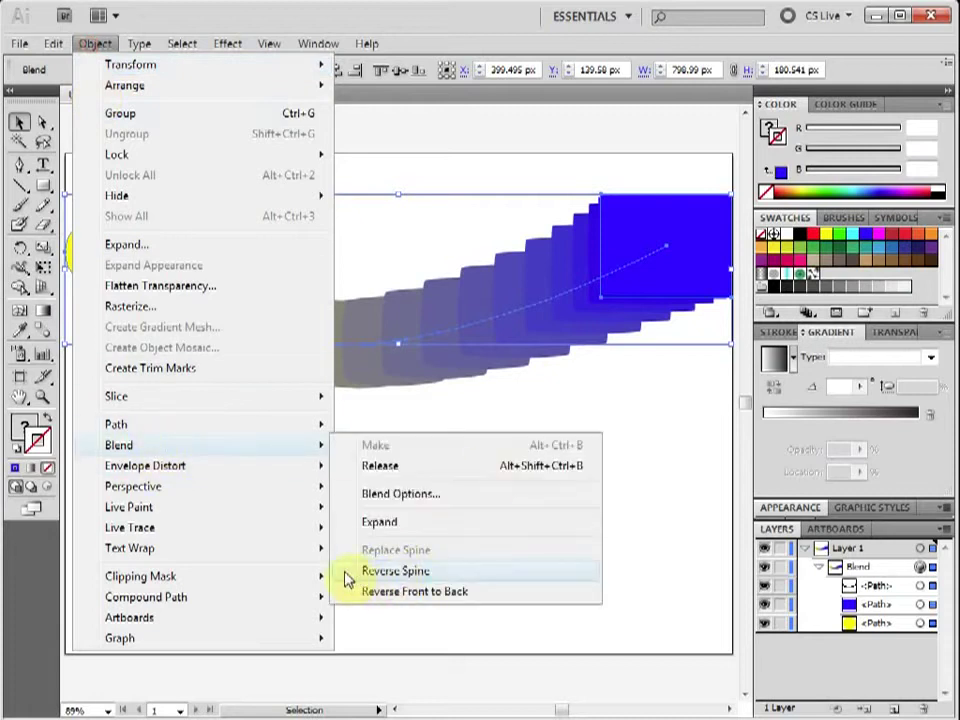
pyautogui.click(398, 596)
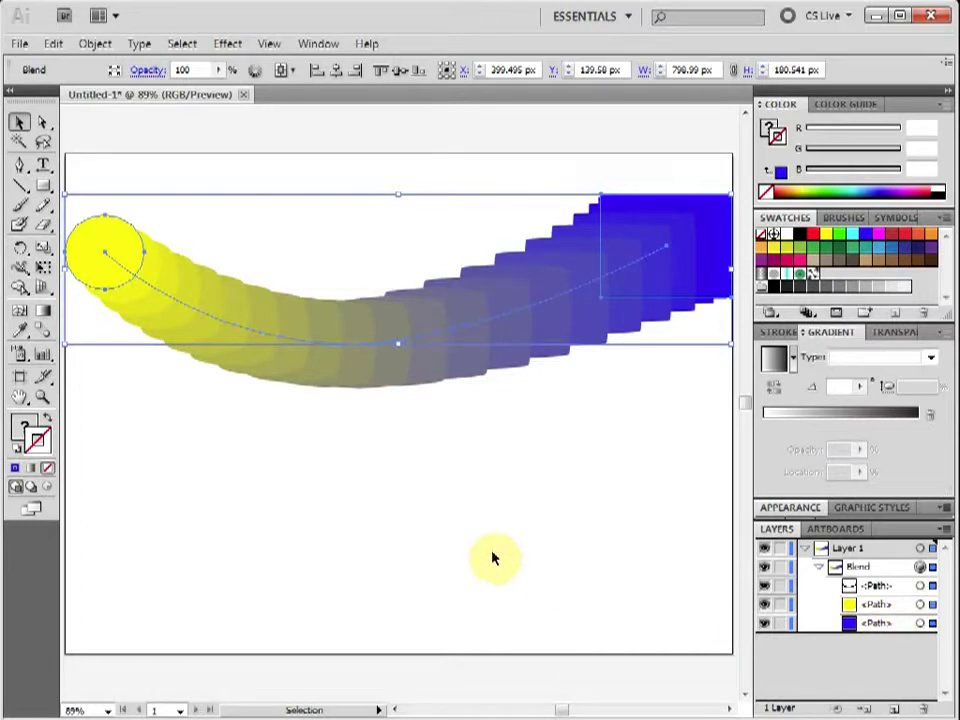
pyautogui.click(444, 418)
pyautogui.click(396, 346)
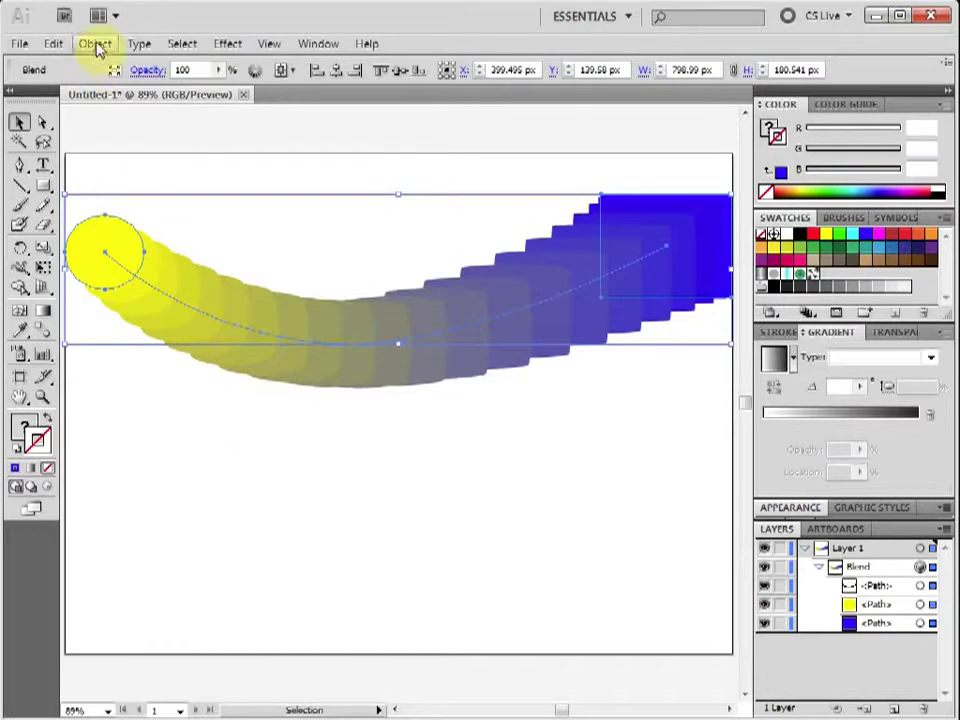
pyautogui.click(95, 43)
pyautogui.click(396, 506)
pyautogui.click(396, 506)
pyautogui.click(362, 356)
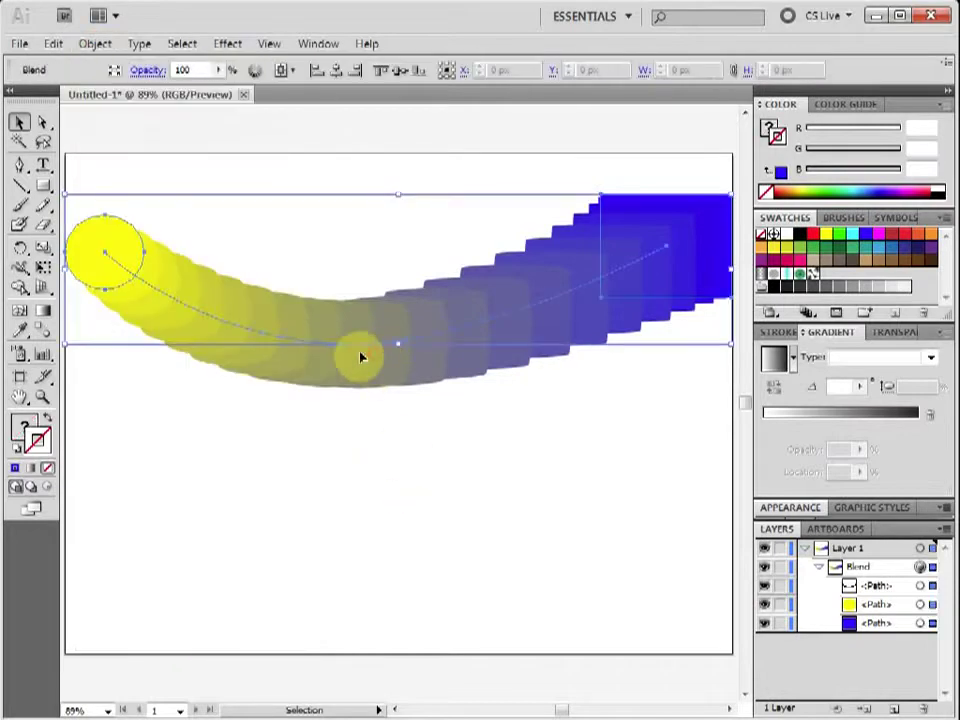
pyautogui.click(95, 43)
pyautogui.moveTo(161, 438)
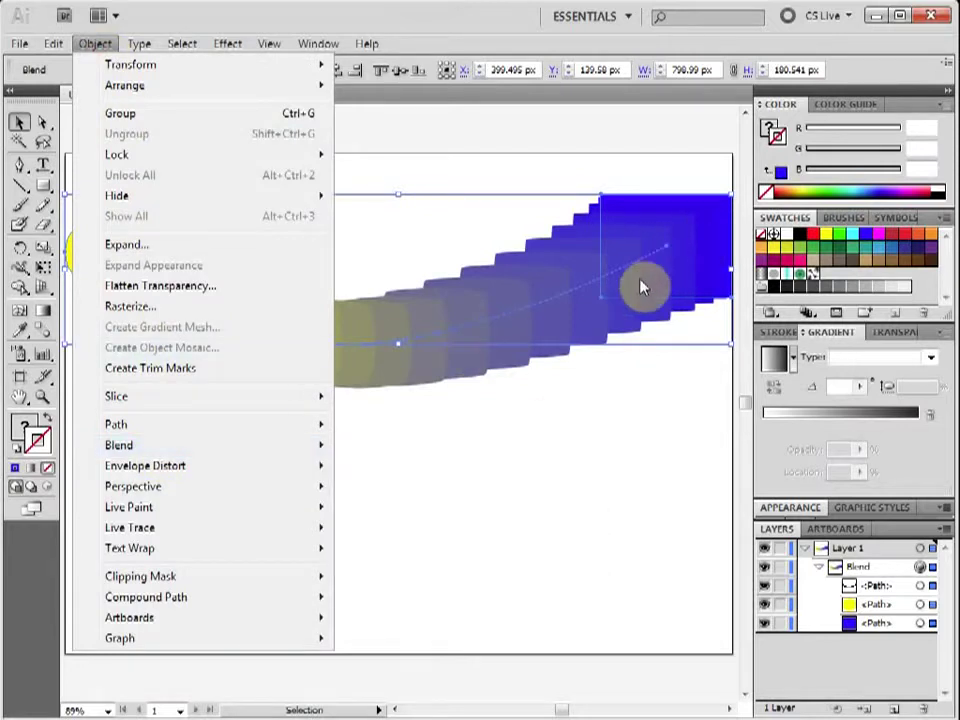
pyautogui.click(574, 456)
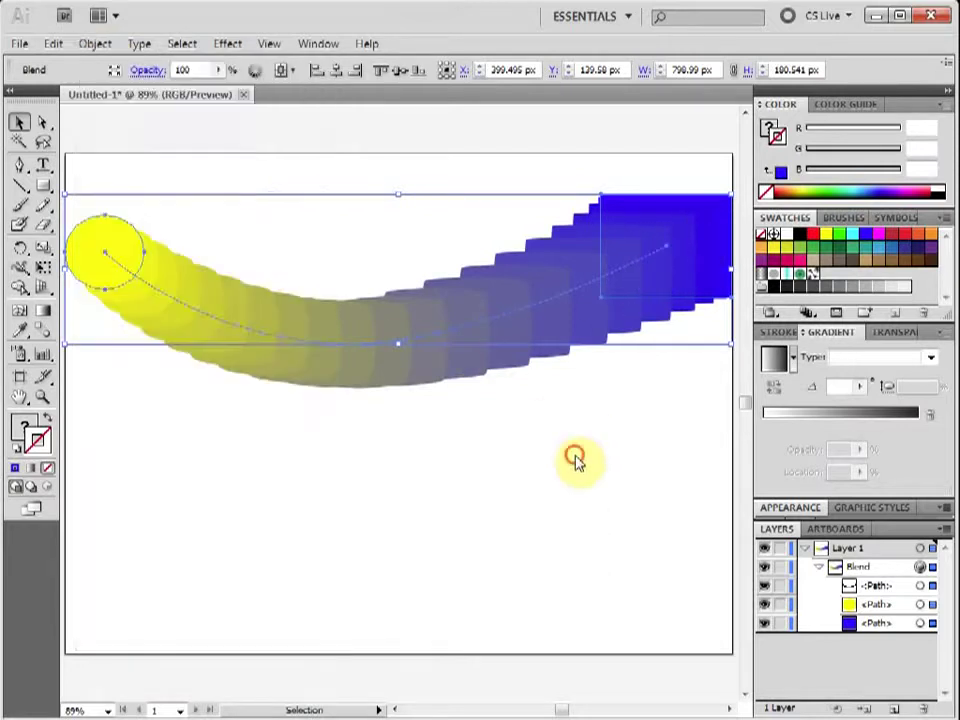
# Step: Reverse the blend's spine so that the circle and rectangle swap ends, and deselect the blend
pyautogui.click(315, 330)
pyautogui.click(97, 50)
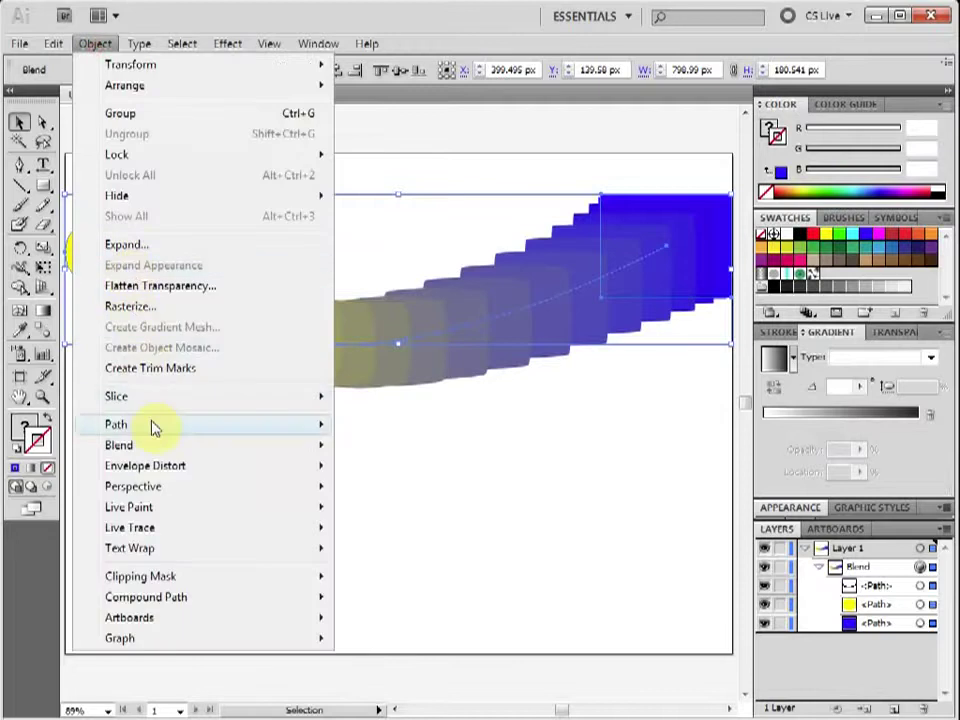
pyautogui.click(385, 571)
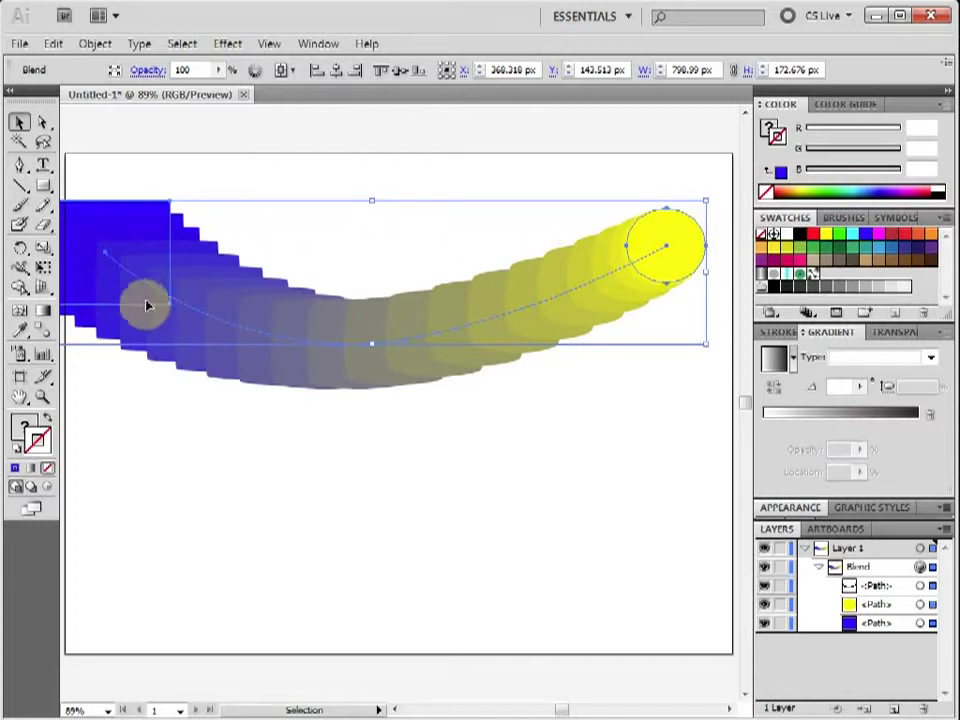
pyautogui.click(407, 471)
# Step: Expand the circle-to-rectangle blend into editable shapes and list the resulting group's paths in the layer structure
pyautogui.click(297, 335)
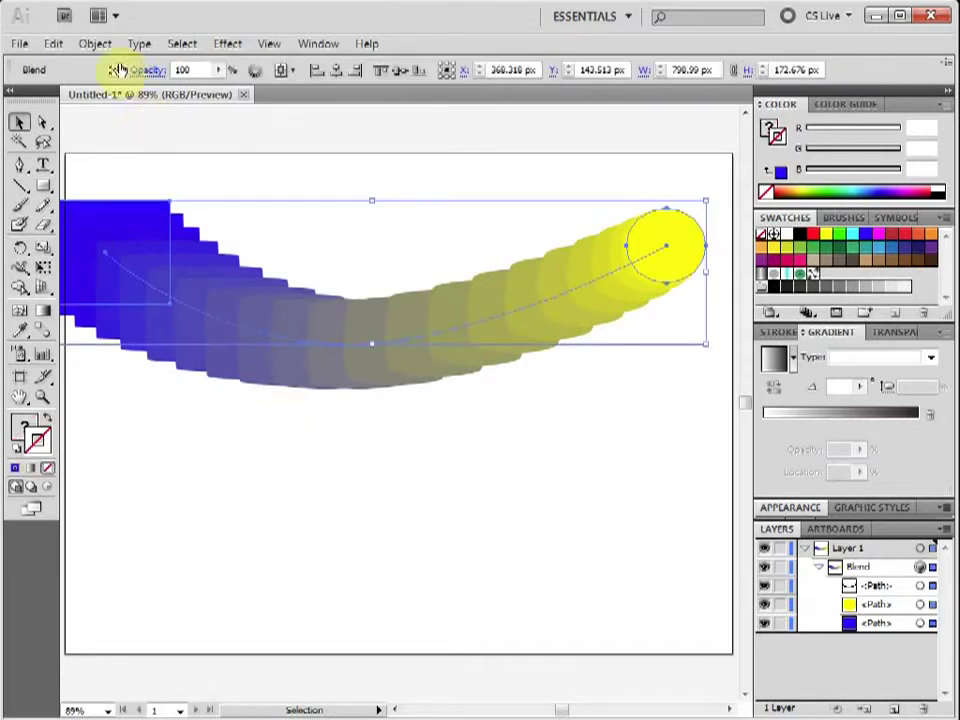
pyautogui.click(95, 43)
pyautogui.moveTo(183, 453)
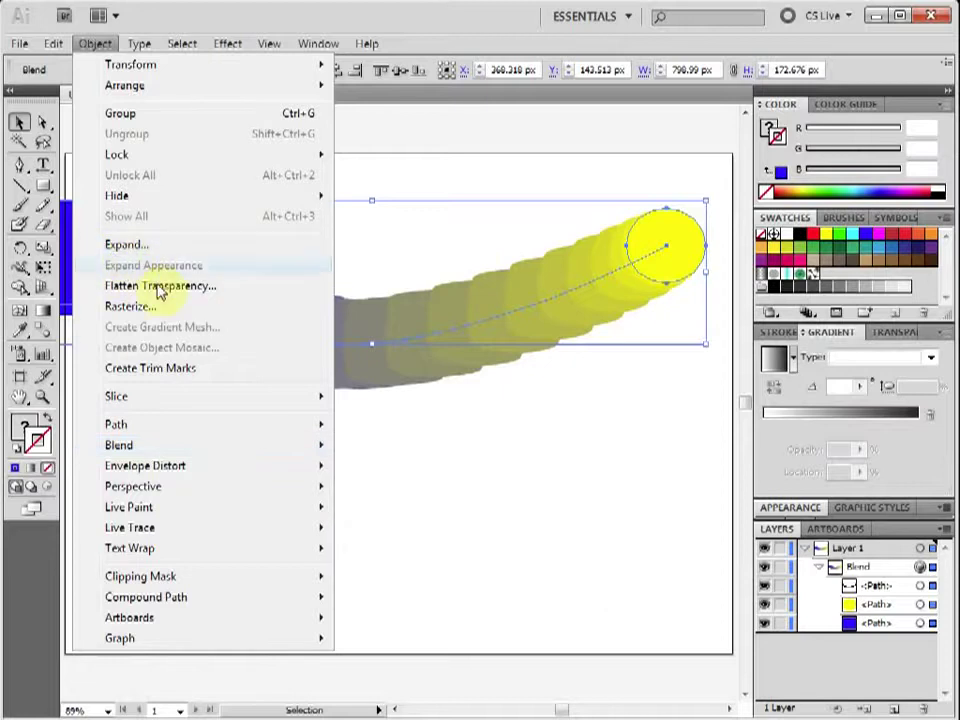
pyautogui.moveTo(150, 445)
pyautogui.click(394, 522)
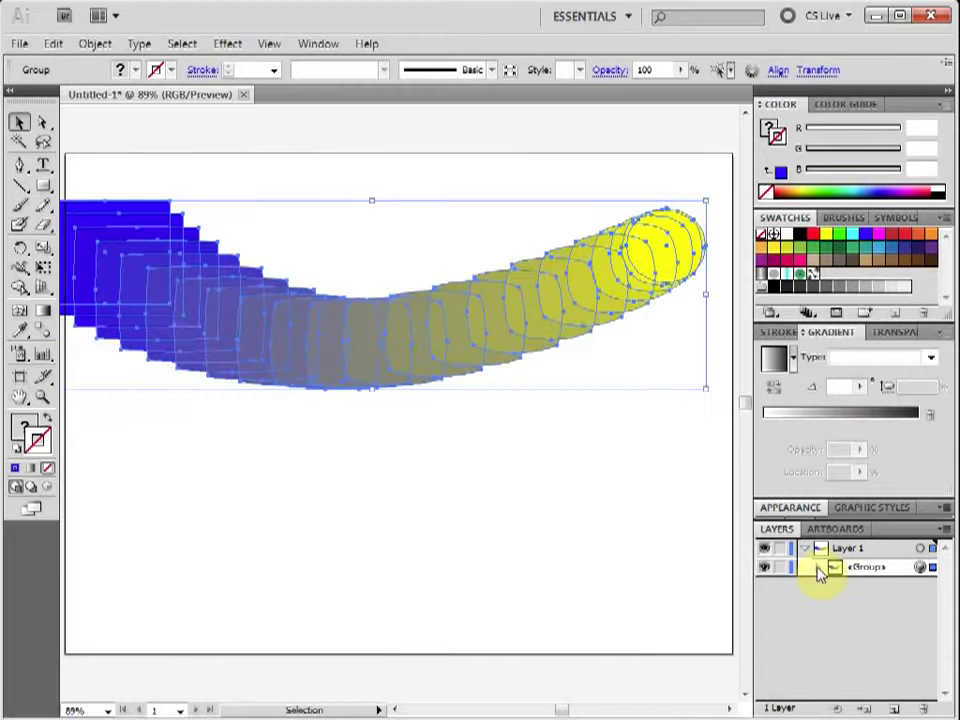
pyautogui.click(818, 568)
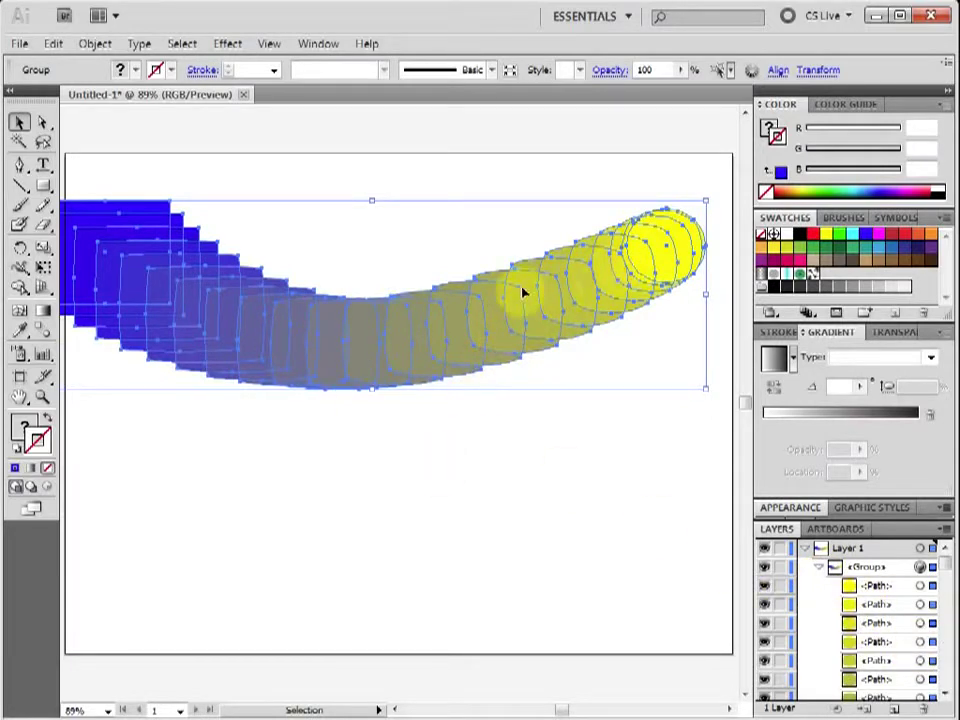
# Step: Ungroup the expanded blend shapes and deselect them
pyautogui.rightClick(350, 357)
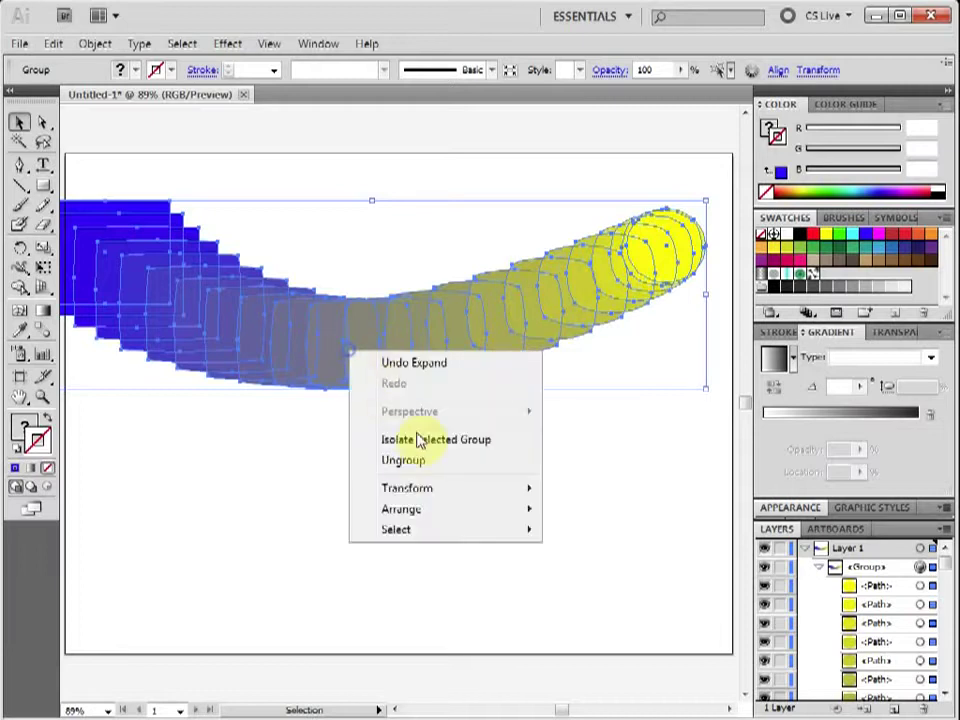
pyautogui.click(413, 458)
pyautogui.click(429, 512)
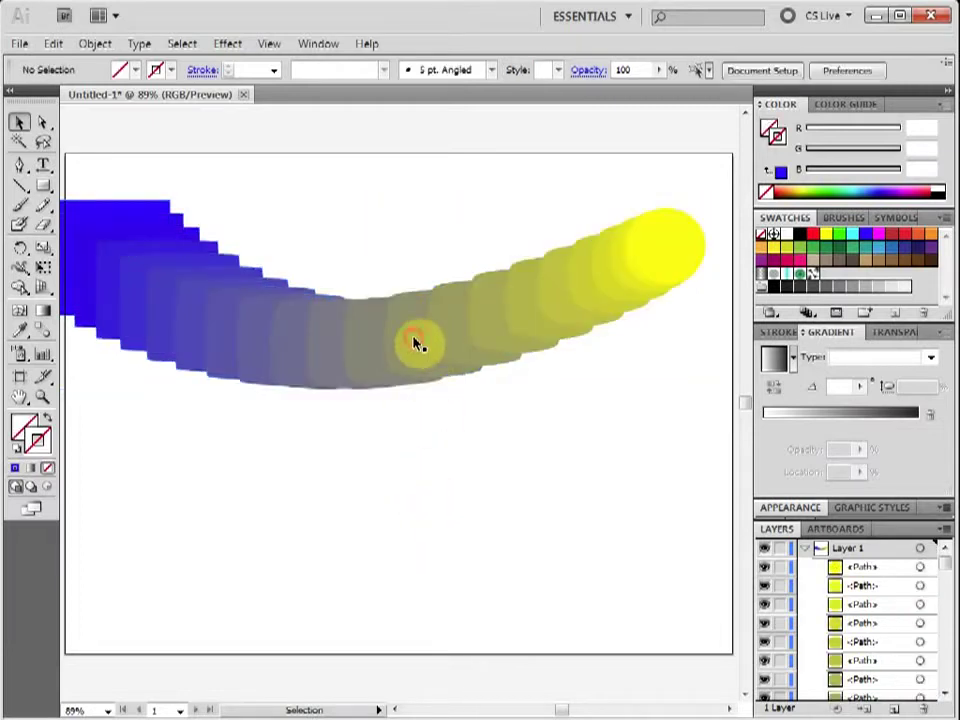
# Step: Move the grey, olive and blue intermediate shapes individually out of the curve to scattered positions across the artboard
pyautogui.click(392, 349)
pyautogui.moveTo(392, 349); pyautogui.dragTo(396, 455)
pyautogui.moveTo(334, 343); pyautogui.dragTo(332, 458)
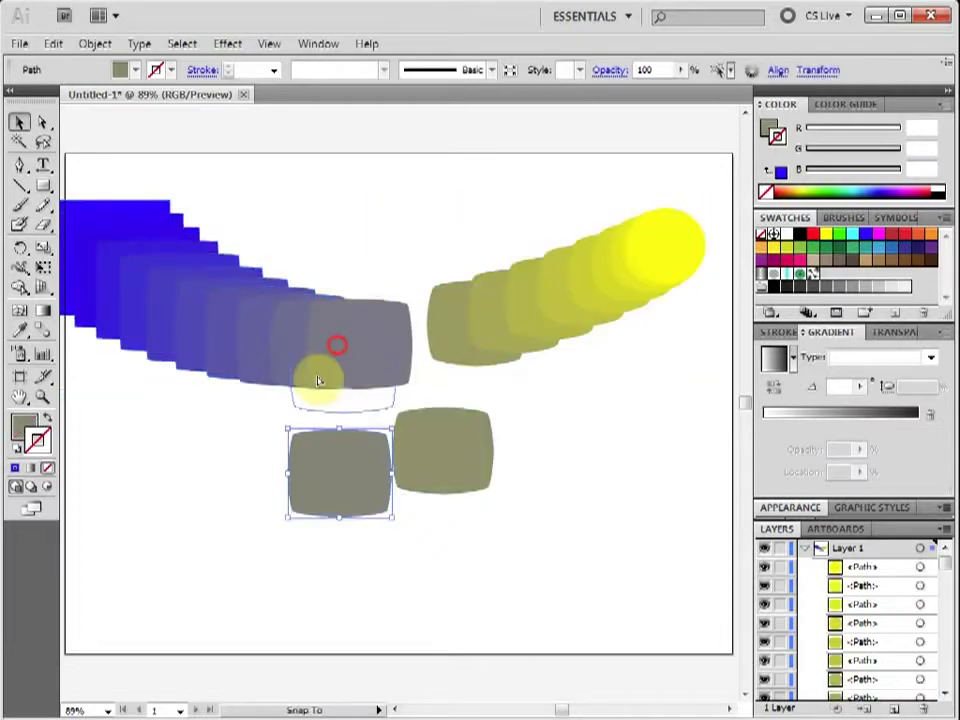
pyautogui.moveTo(295, 340); pyautogui.dragTo(182, 437)
pyautogui.moveTo(260, 336); pyautogui.dragTo(465, 528)
pyautogui.moveTo(447, 314); pyautogui.dragTo(493, 406)
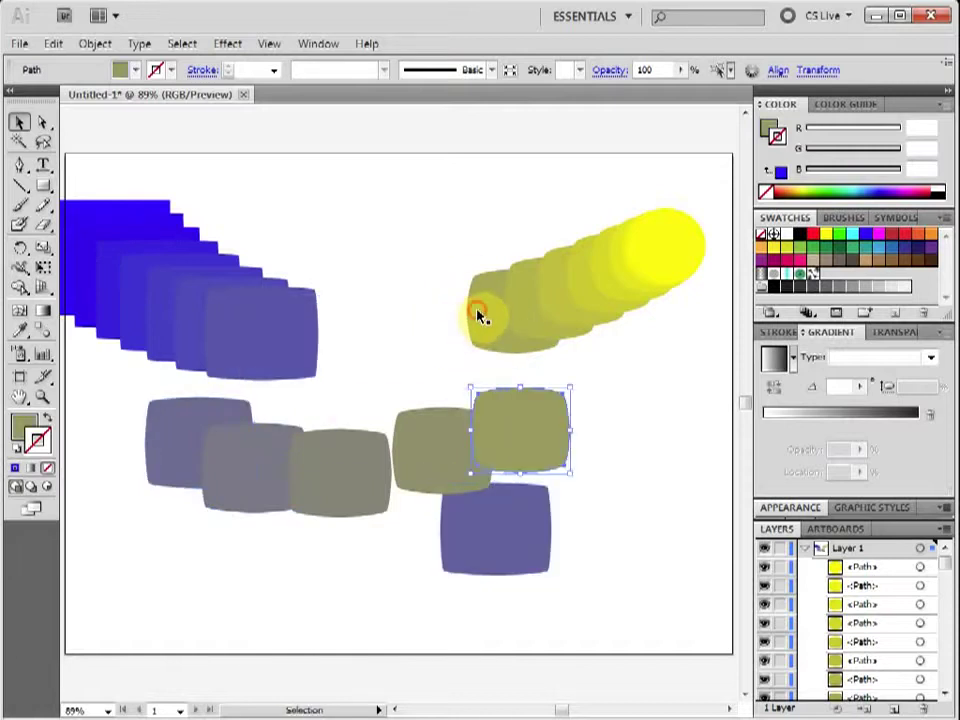
pyautogui.moveTo(480, 315); pyautogui.dragTo(572, 395)
pyautogui.moveTo(253, 355); pyautogui.dragTo(398, 352)
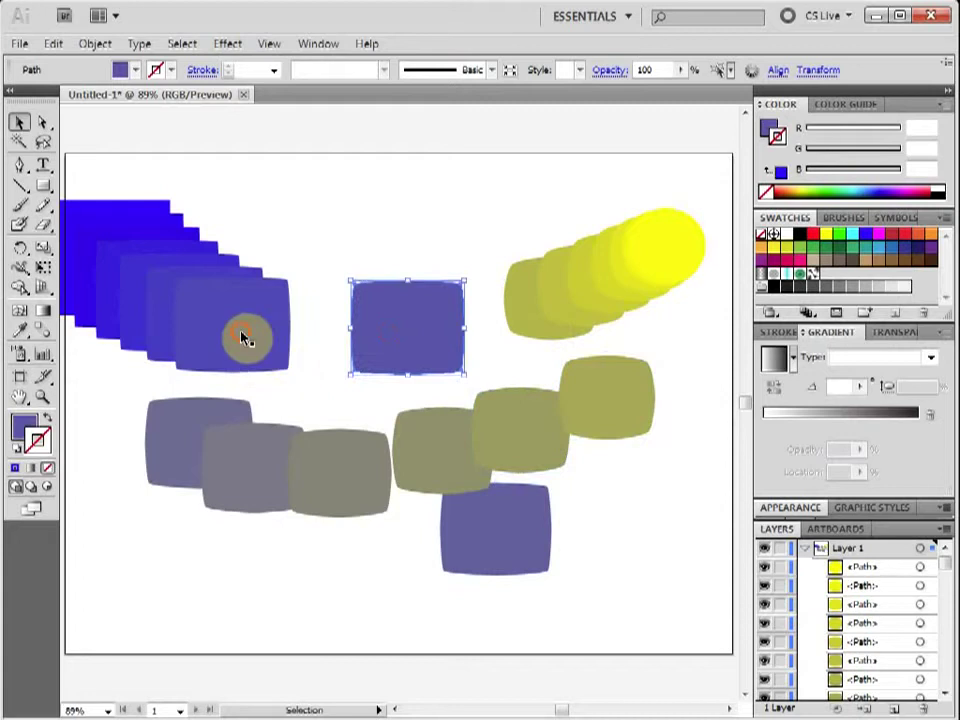
pyautogui.moveTo(244, 338); pyautogui.dragTo(274, 379)
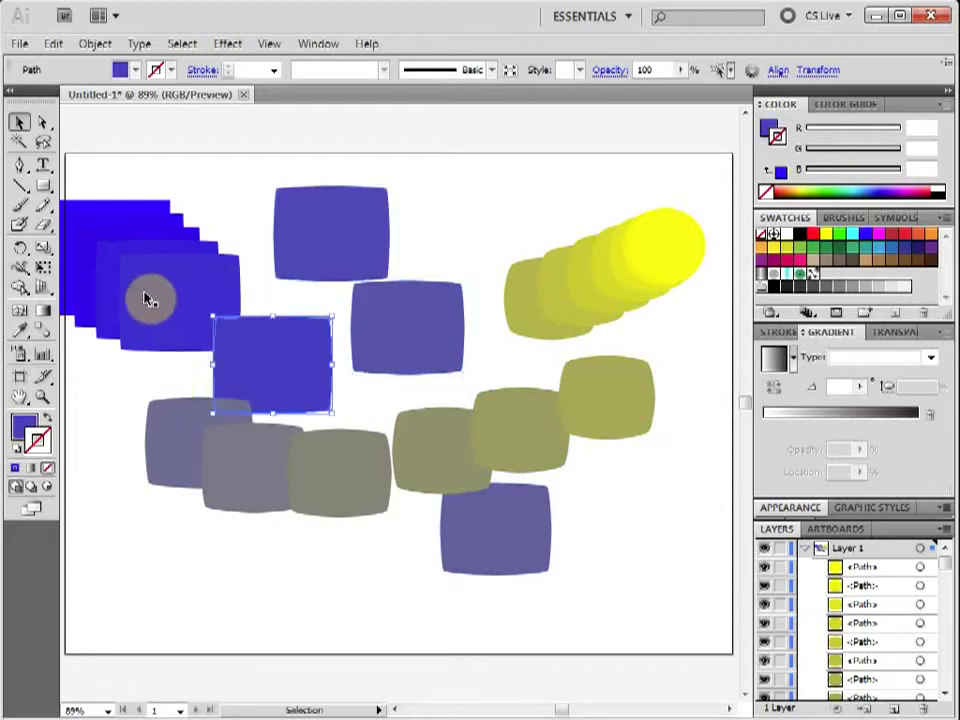
pyautogui.moveTo(148, 300); pyautogui.dragTo(164, 379)
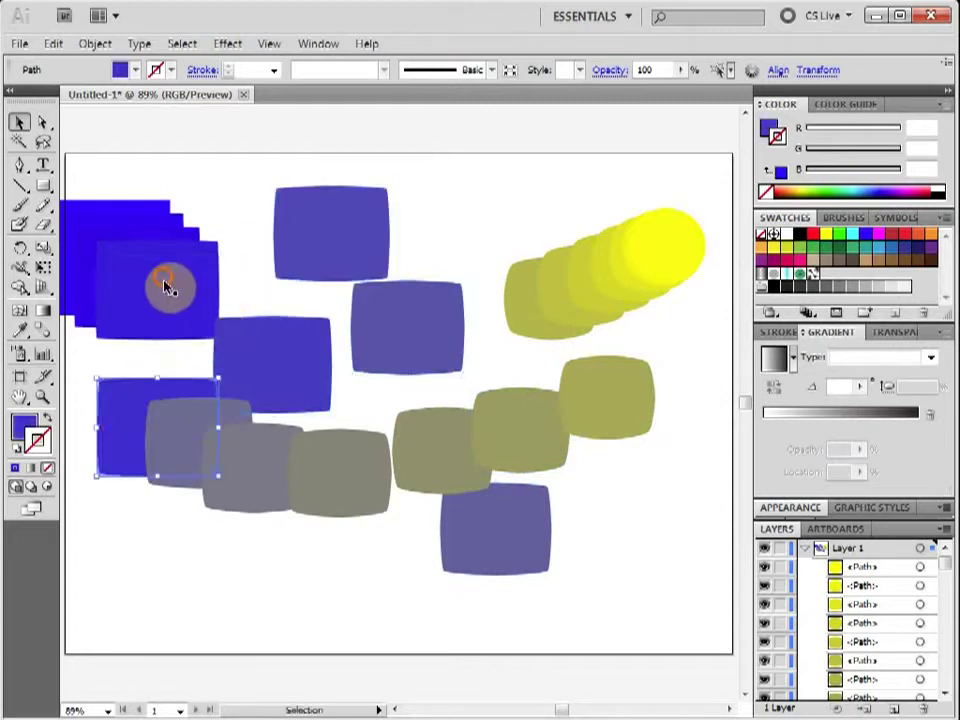
pyautogui.moveTo(167, 287); pyautogui.dragTo(200, 312)
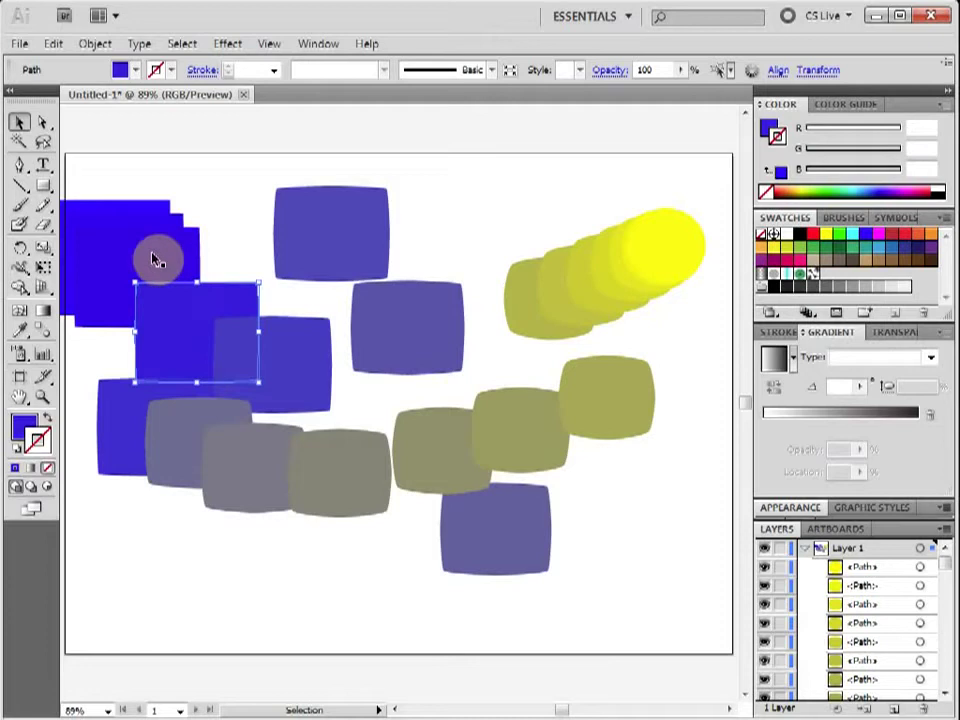
pyautogui.moveTo(157, 260); pyautogui.dragTo(186, 272)
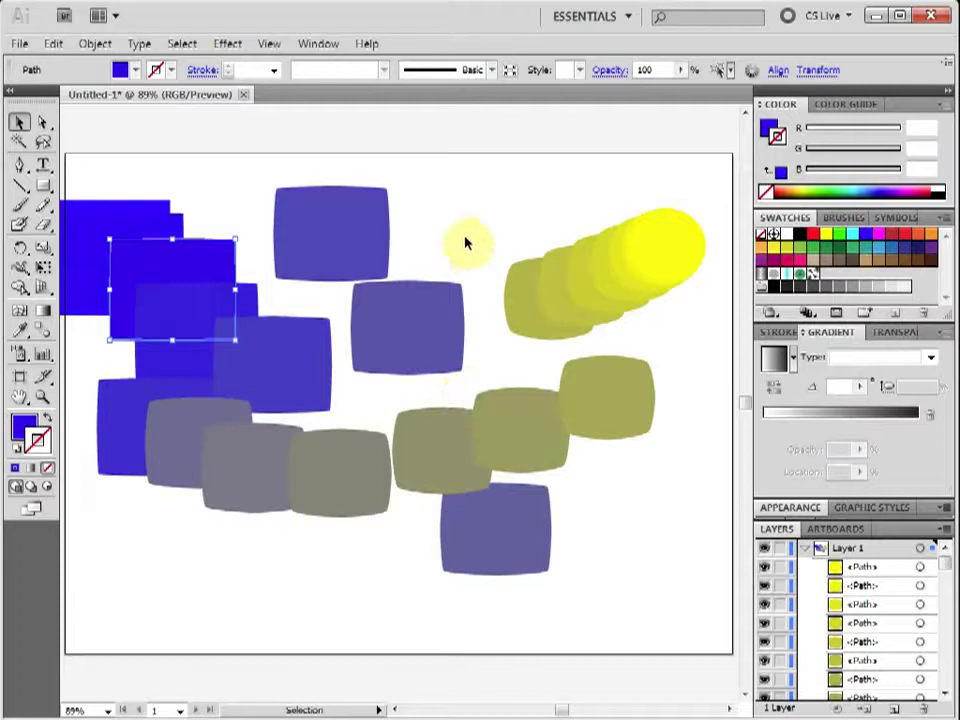
# Step: Delete all the shapes, and draw a vertical line with a pure red stroke in the left part of the artboard
pyautogui.moveTo(118, 169); pyautogui.dragTo(645, 590)
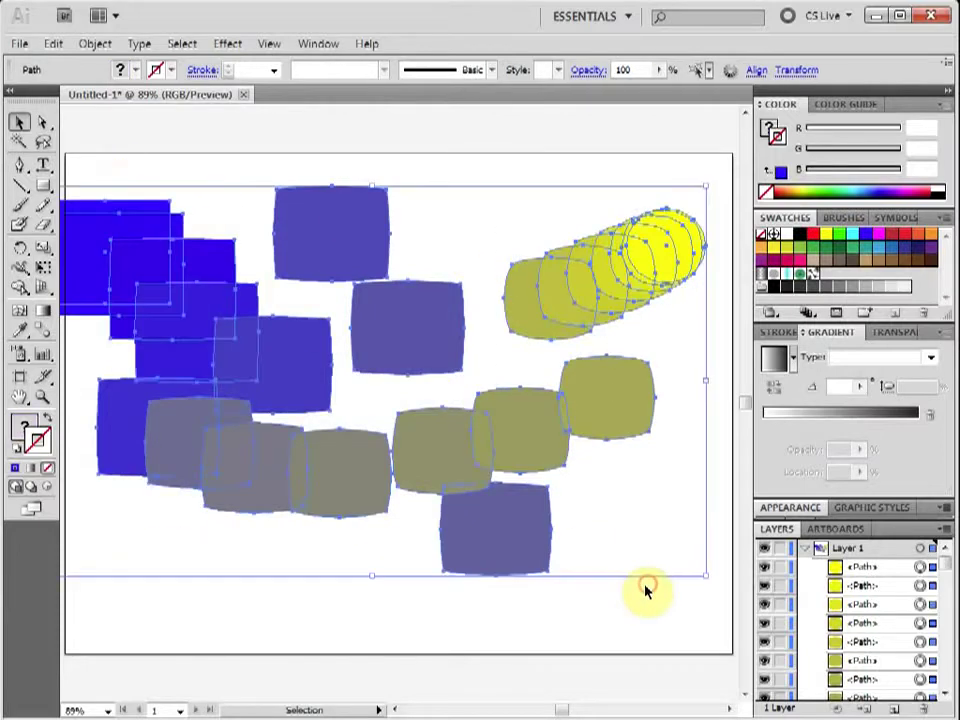
pyautogui.press('Delete')
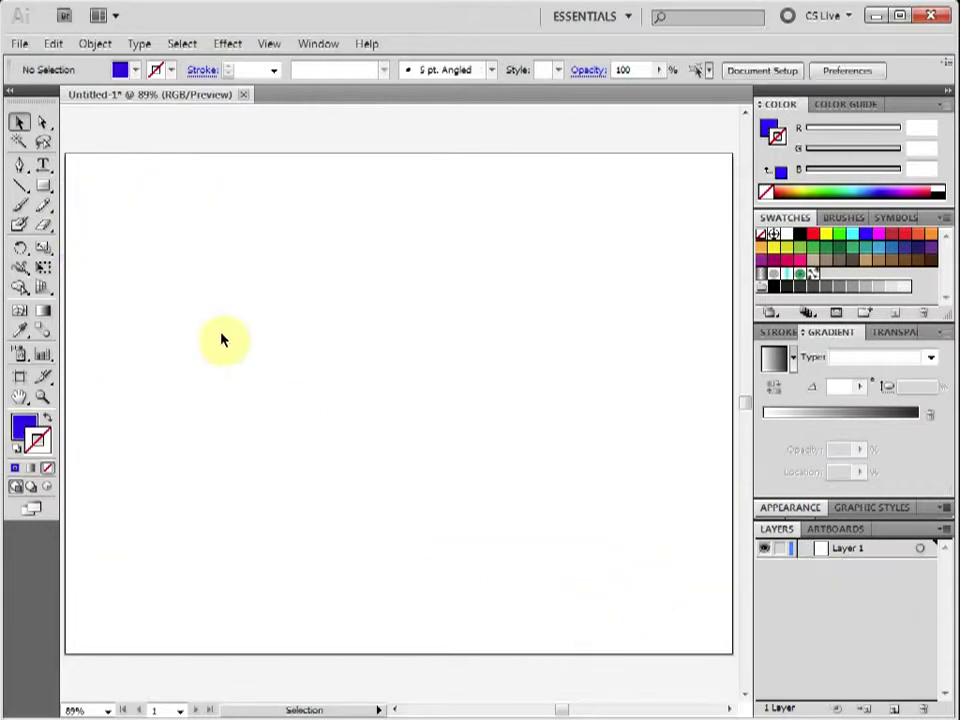
pyautogui.click(19, 186)
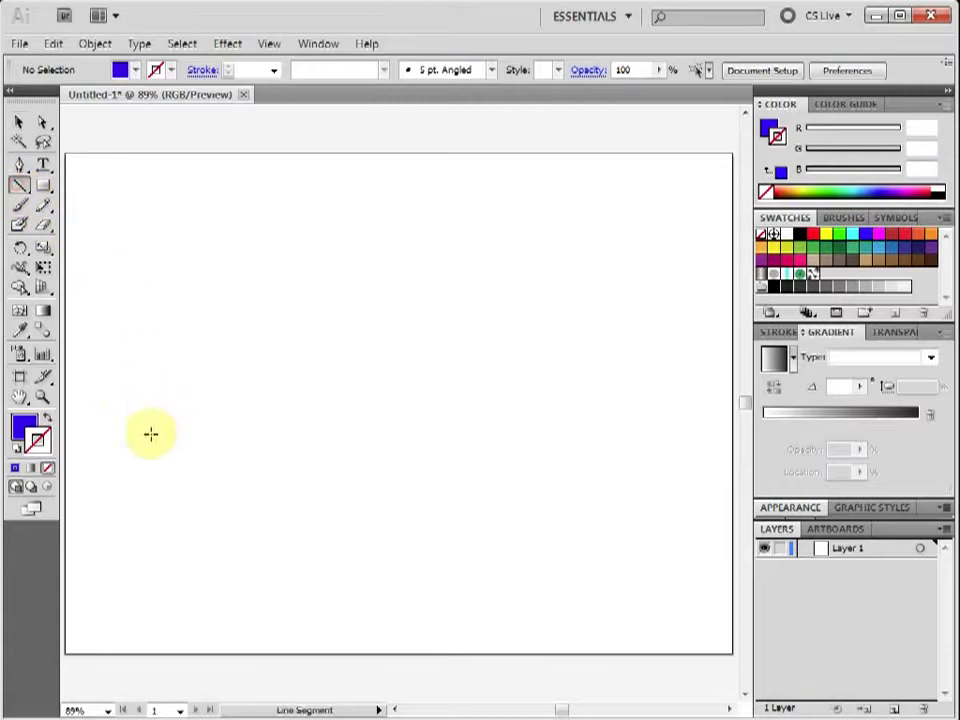
pyautogui.moveTo(148, 450); pyautogui.dragTo(142, 258)
pyautogui.click(20, 128)
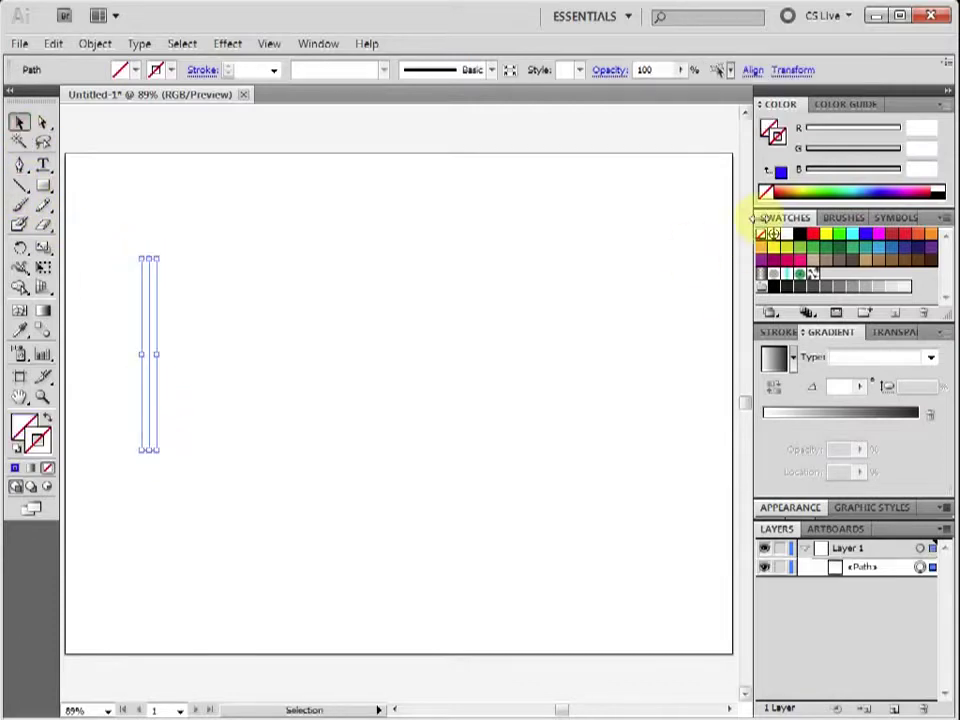
pyautogui.click(813, 233)
pyautogui.click(530, 374)
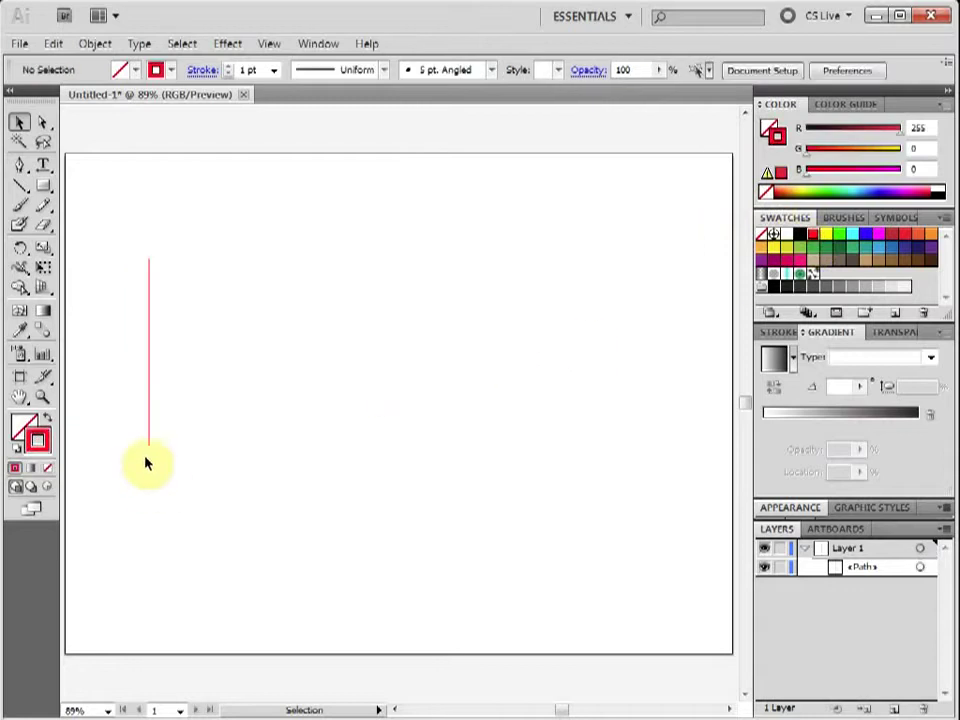
# Step: Draw a shorter vertical line with a pure blue stroke in the right part of the artboard, and leave it deselected
pyautogui.click(20, 187)
pyautogui.moveTo(572, 440); pyautogui.dragTo(578, 350)
pyautogui.click(19, 121)
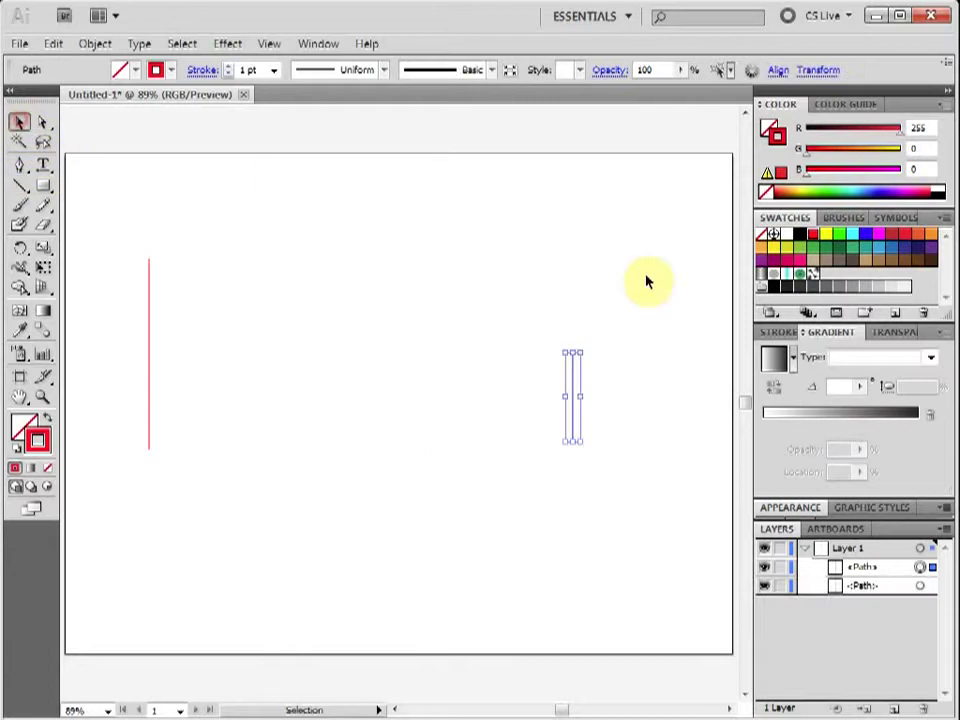
pyautogui.click(866, 237)
pyautogui.click(492, 283)
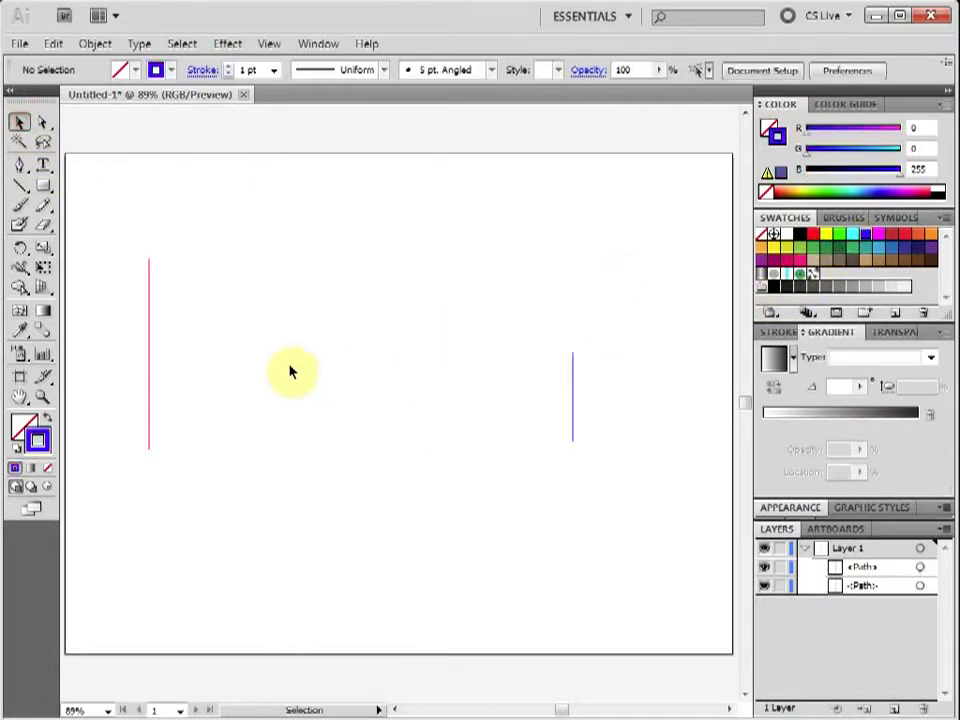
pyautogui.click(573, 385)
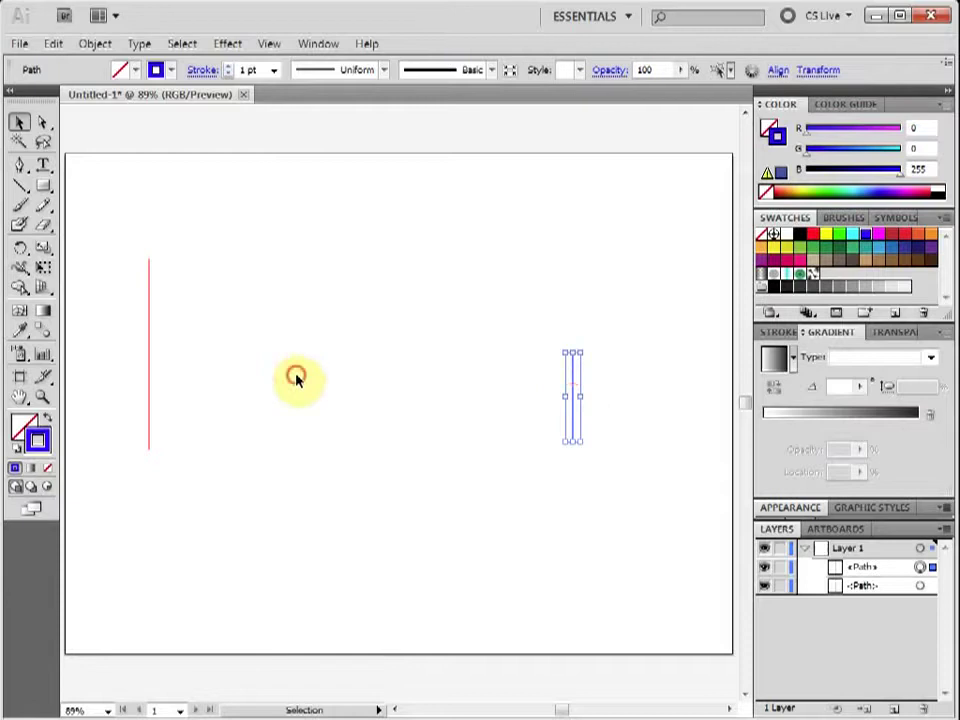
pyautogui.click(296, 378)
# Step: Try blending the red line to the blue line with the Blend tool, and undo it
pyautogui.click(41, 330)
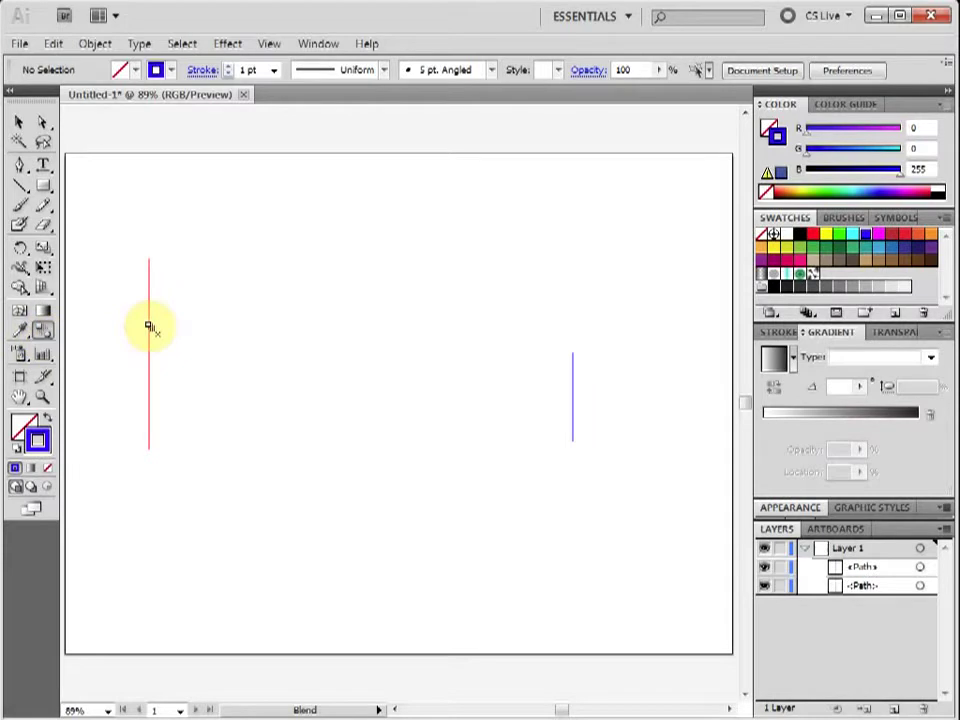
pyautogui.click(572, 378)
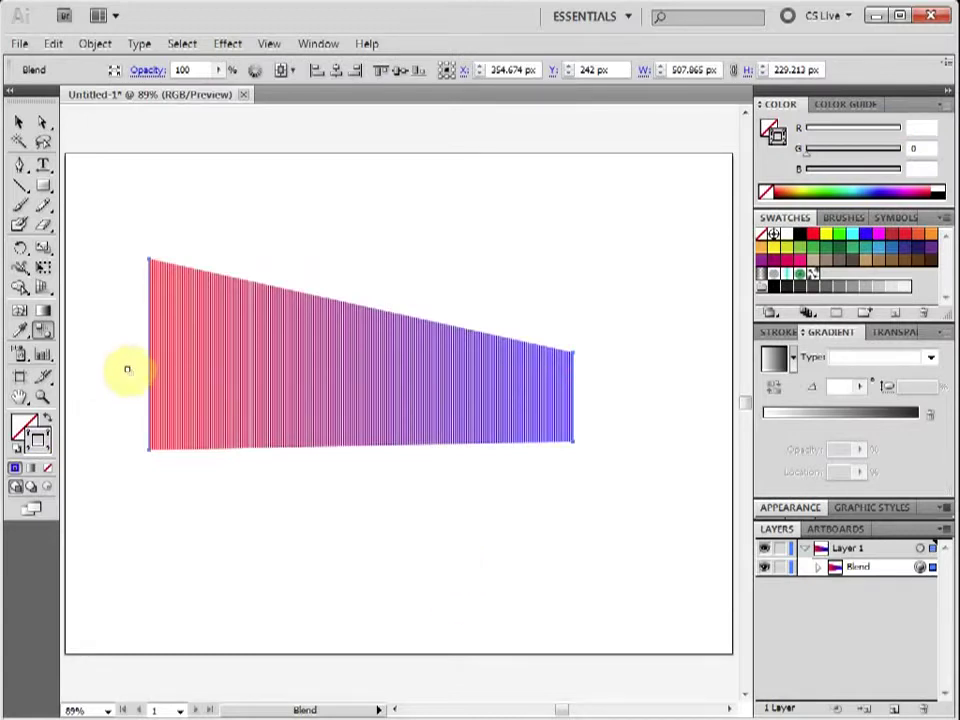
pyautogui.hotkey('ctrl', 'z')
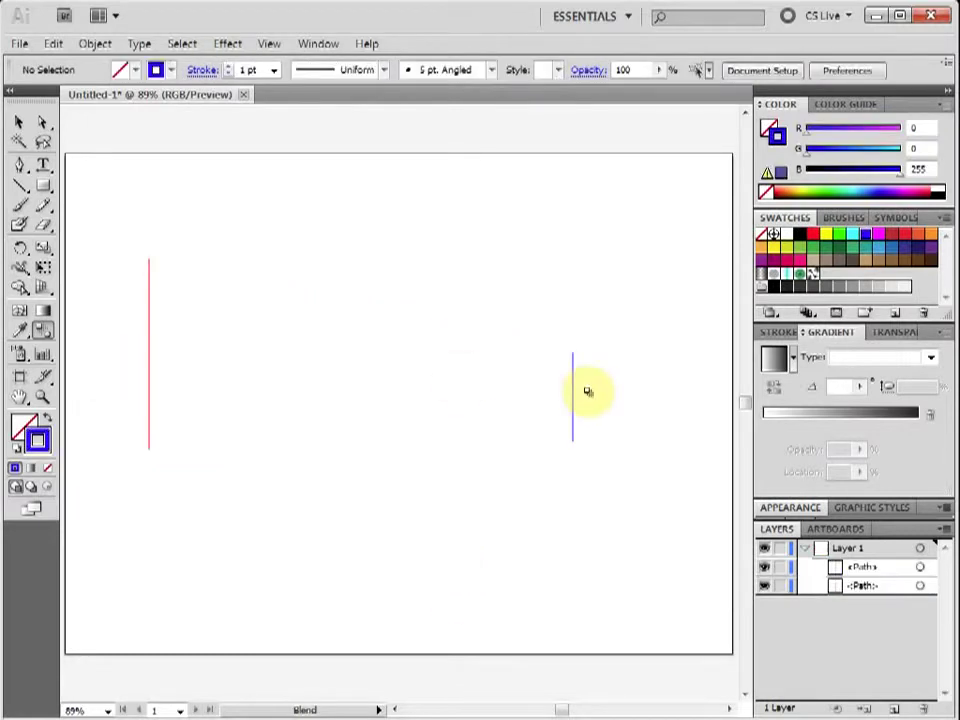
# Step: Try blending in the opposite order from the blue line to the red line, list the blend's paths, and undo it
pyautogui.click(572, 388)
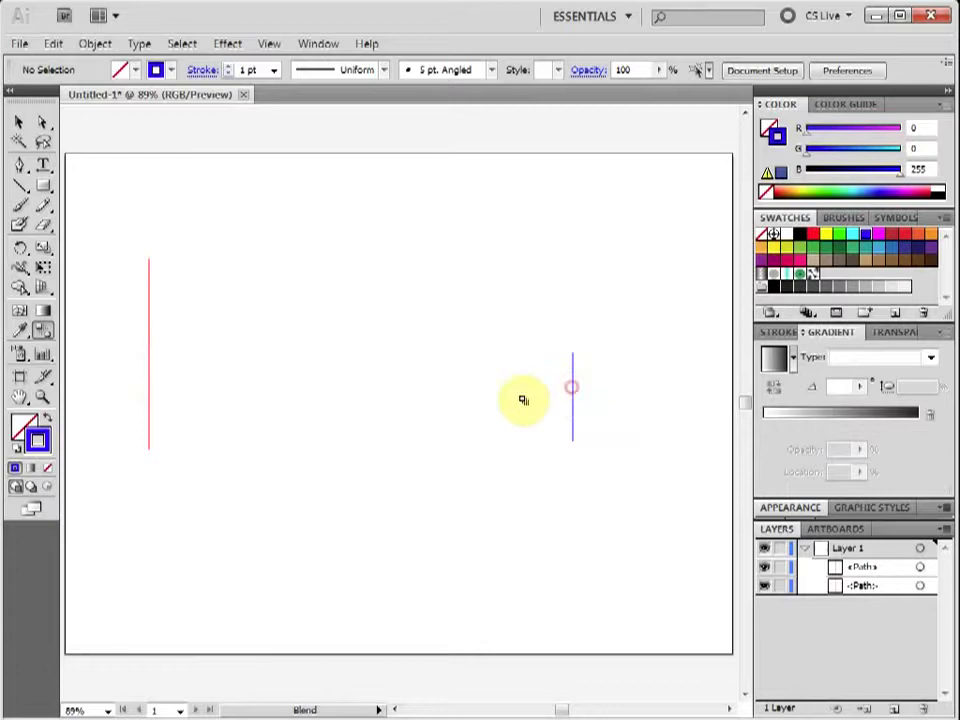
pyautogui.click(148, 346)
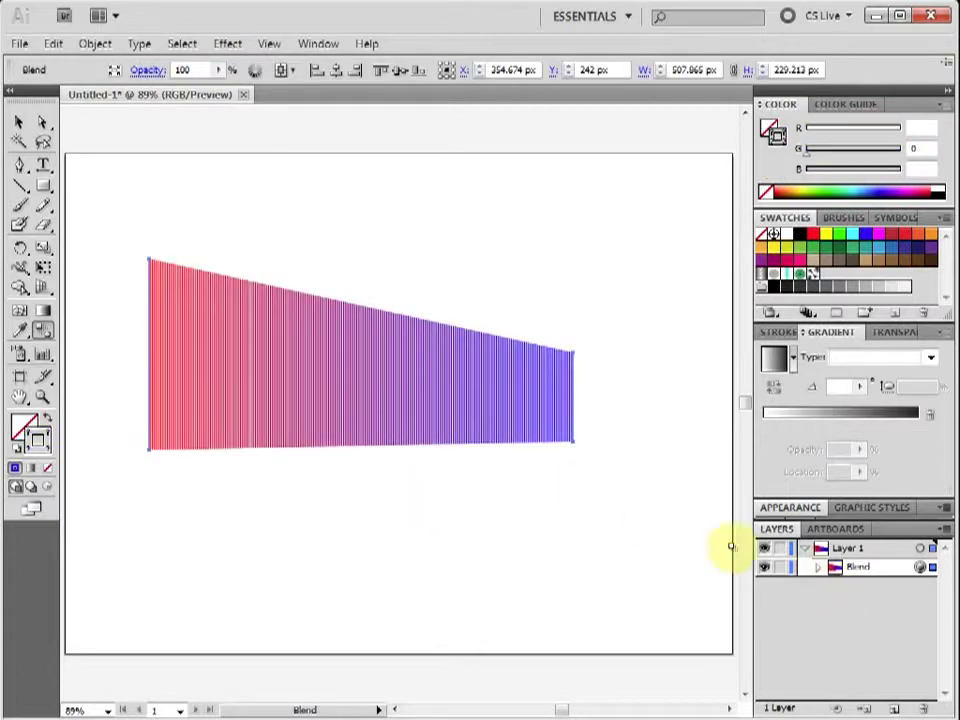
pyautogui.click(818, 566)
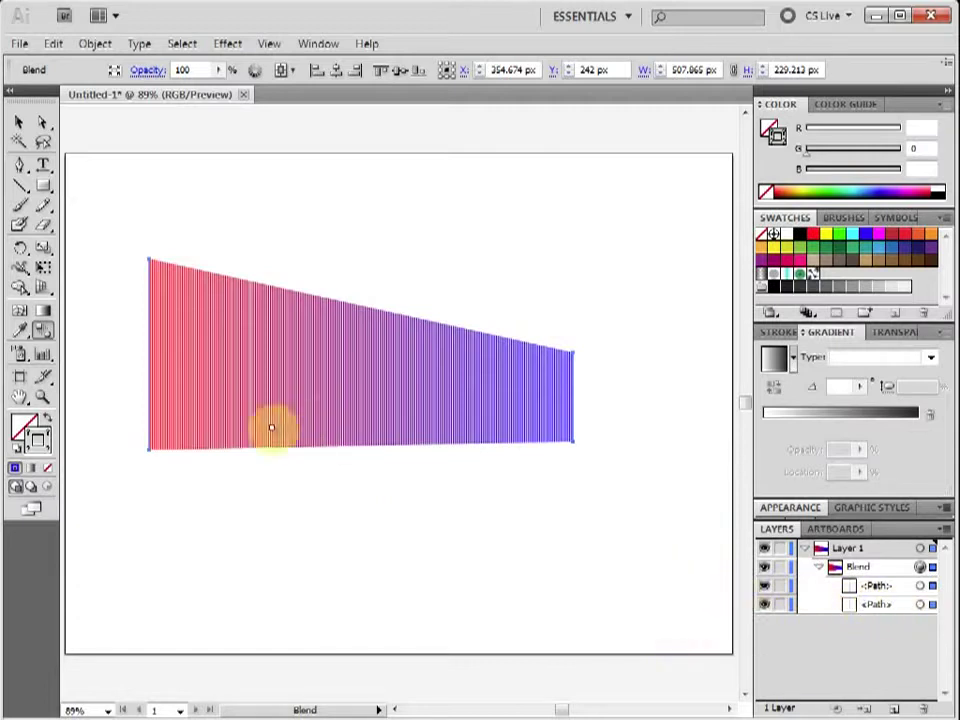
pyautogui.click(160, 357)
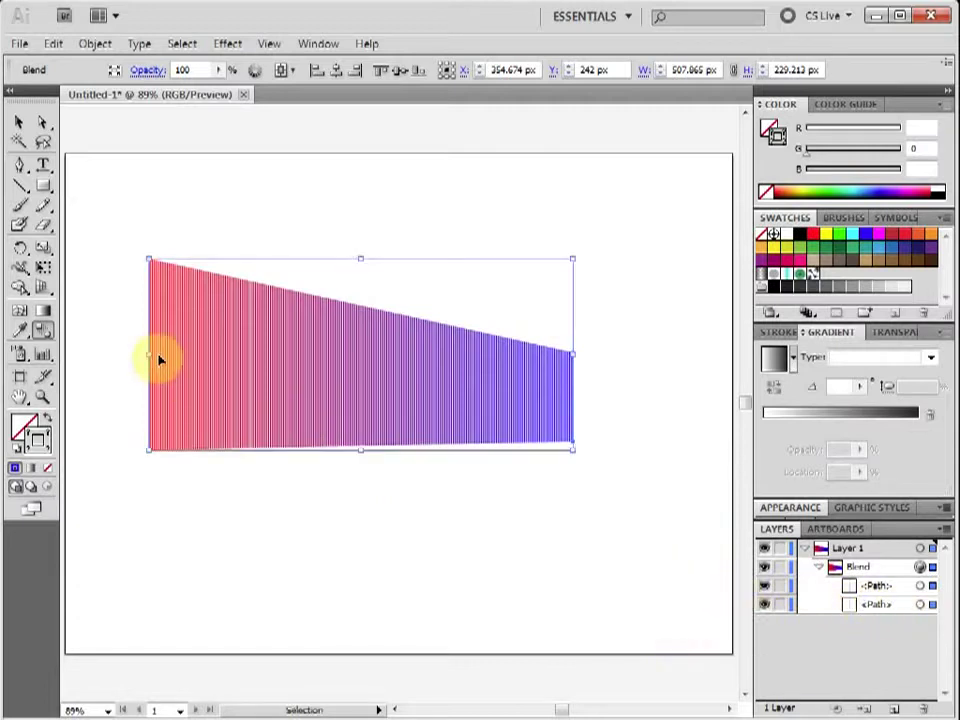
pyautogui.hotkey('ctrl', 'z')
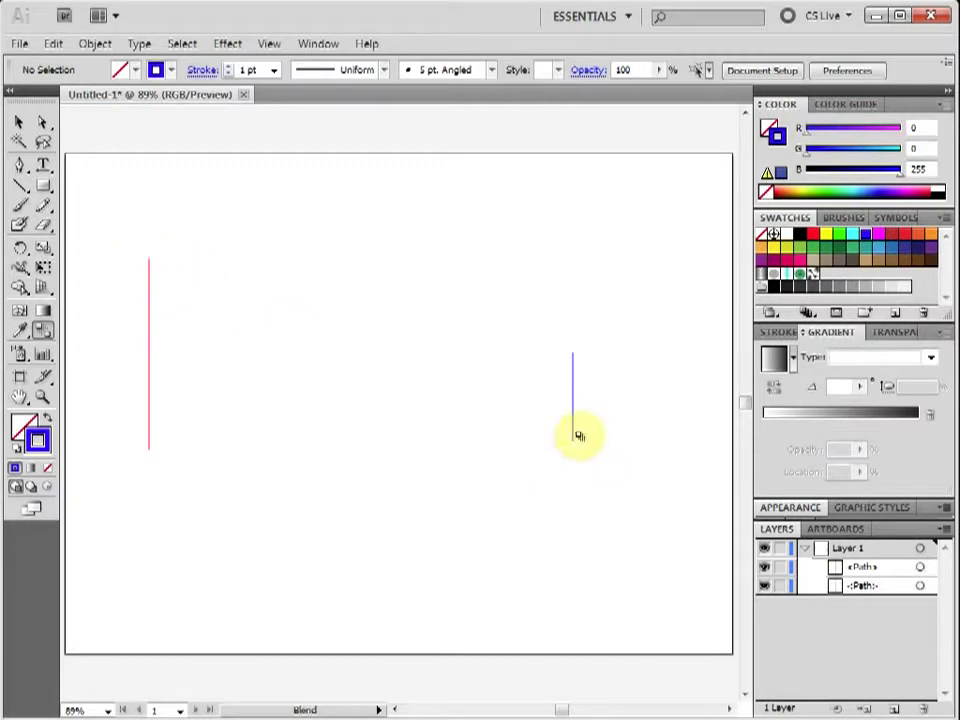
# Step: Try a crossed blend between the red line's top end point and the blue line's bottom end point, and release it
pyautogui.click(571, 443)
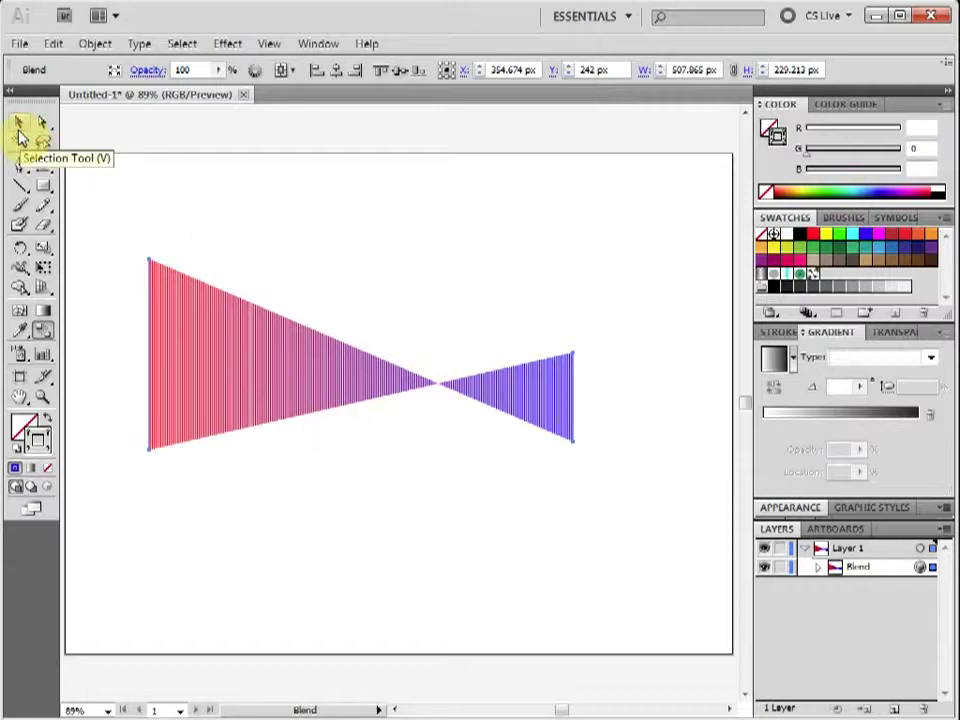
pyautogui.click(317, 386)
pyautogui.click(253, 377)
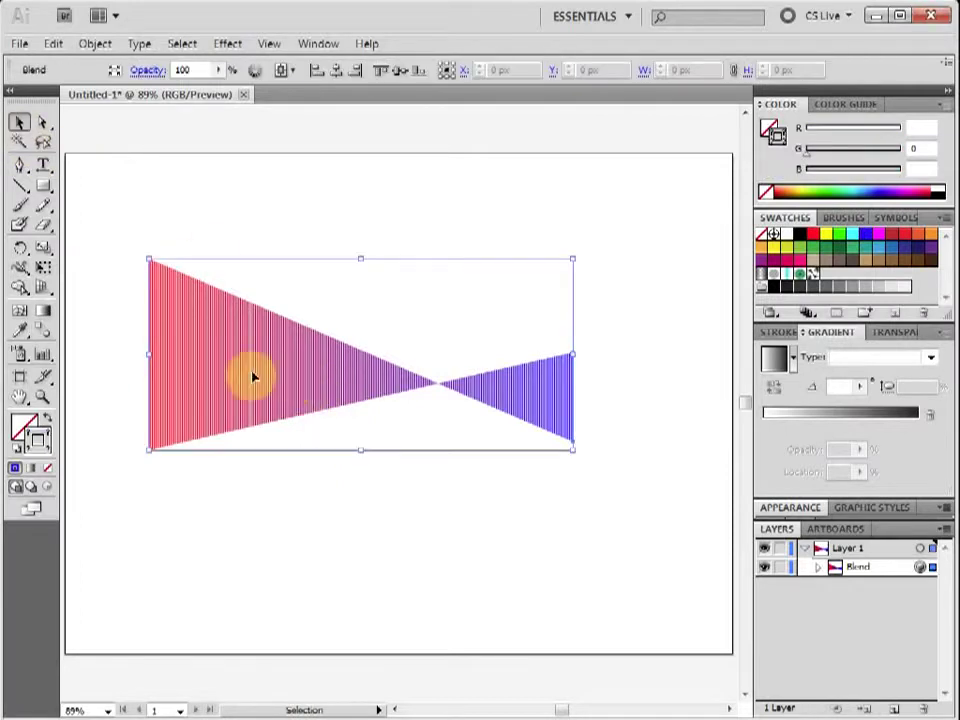
pyautogui.click(95, 43)
pyautogui.moveTo(150, 445)
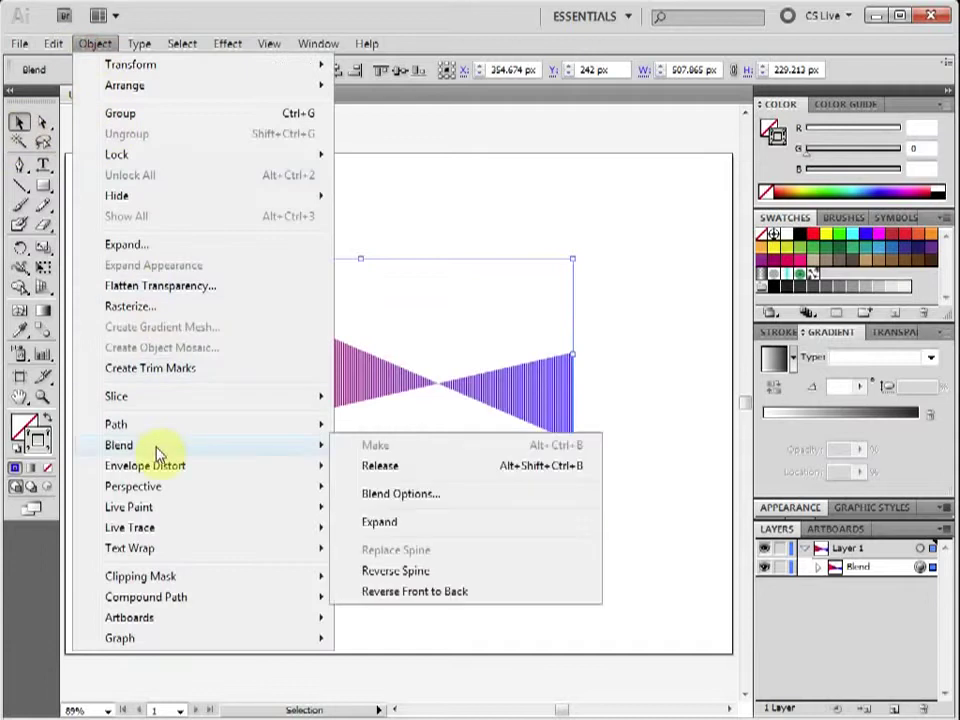
pyautogui.click(396, 467)
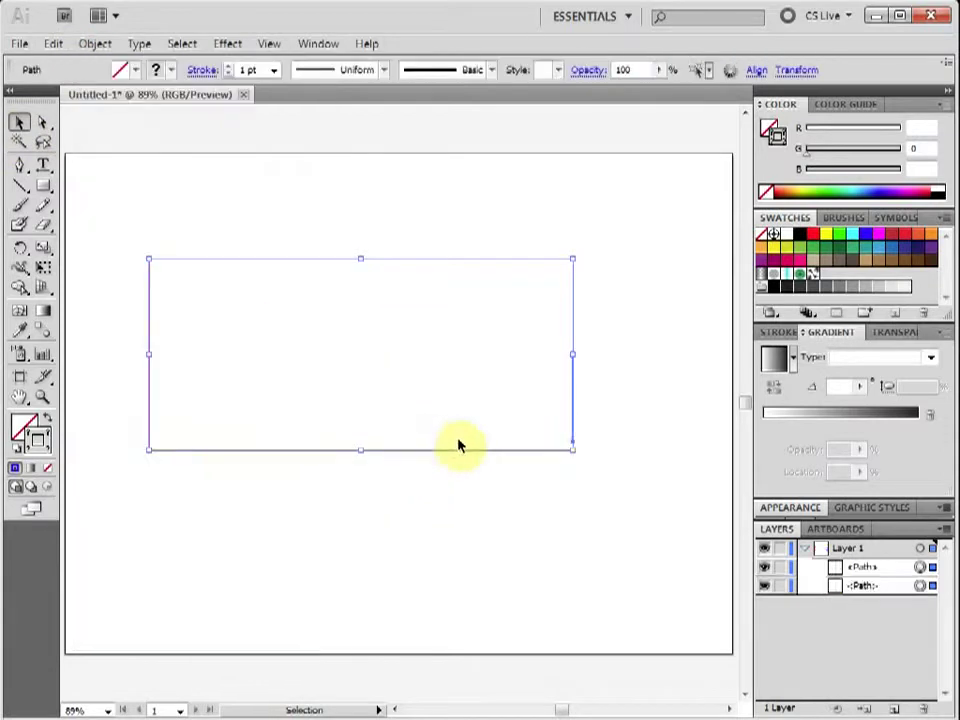
pyautogui.click(589, 425)
# Step: Place the blue line mid-artboard, add a taller copy with a pure green stroke to its right, and leave all three lines deselected
pyautogui.moveTo(573, 415)
pyautogui.mouseDown()
pyautogui.moveTo(365, 423)
pyautogui.moveTo(583, 422)
pyautogui.moveTo(546, 422)
pyautogui.moveTo(562, 418)
pyautogui.mouseUp()
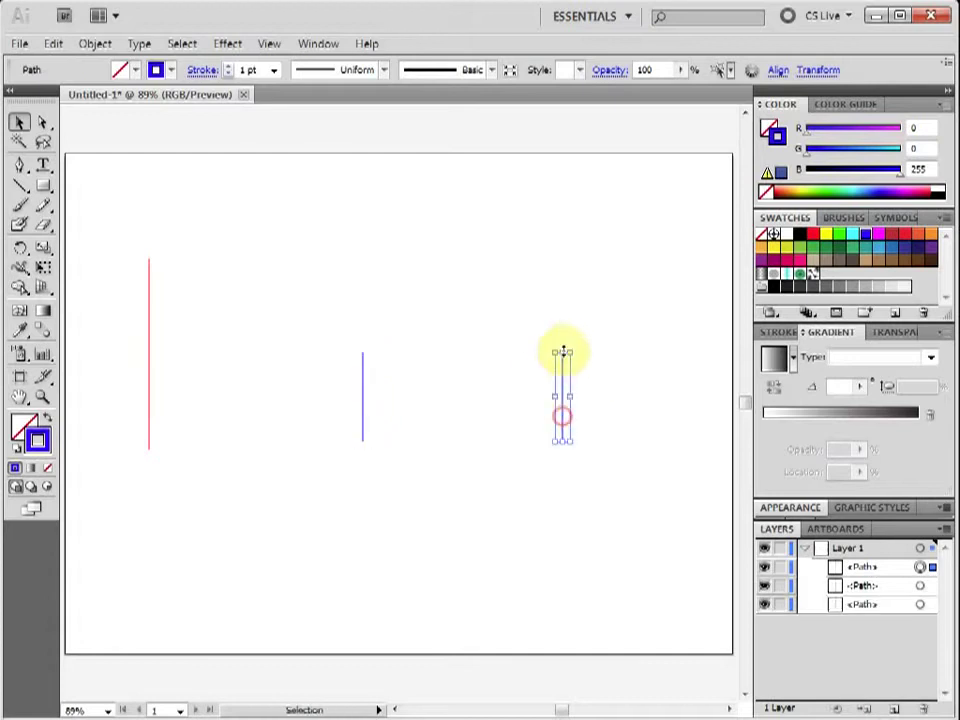
pyautogui.moveTo(563, 350); pyautogui.dragTo(566, 278)
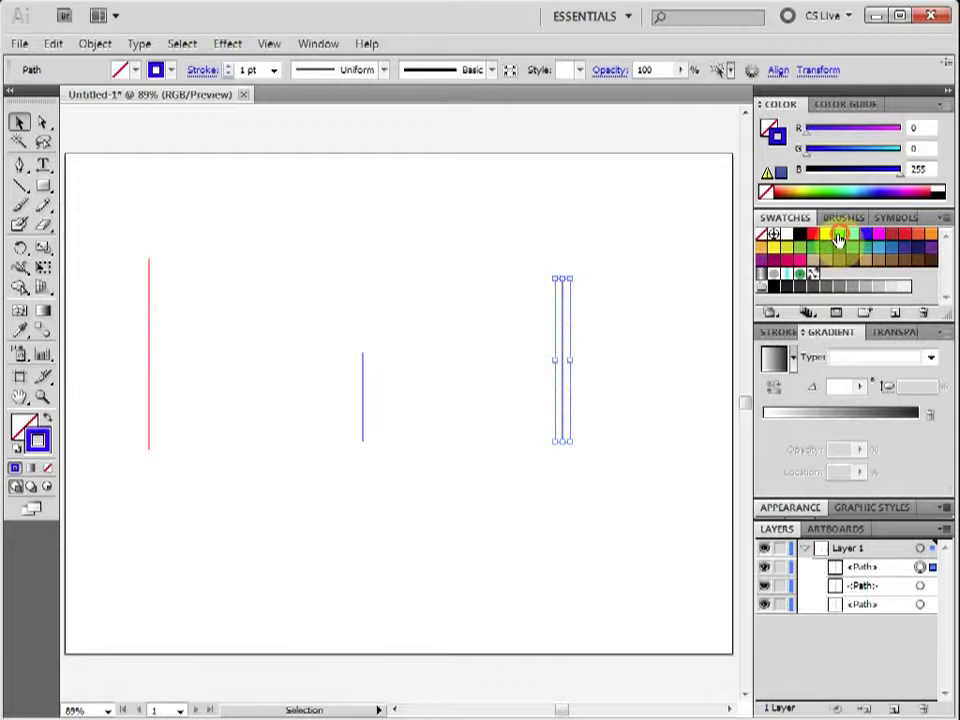
pyautogui.click(839, 234)
pyautogui.click(600, 362)
pyautogui.moveTo(122, 306); pyautogui.dragTo(613, 477)
pyautogui.click(520, 588)
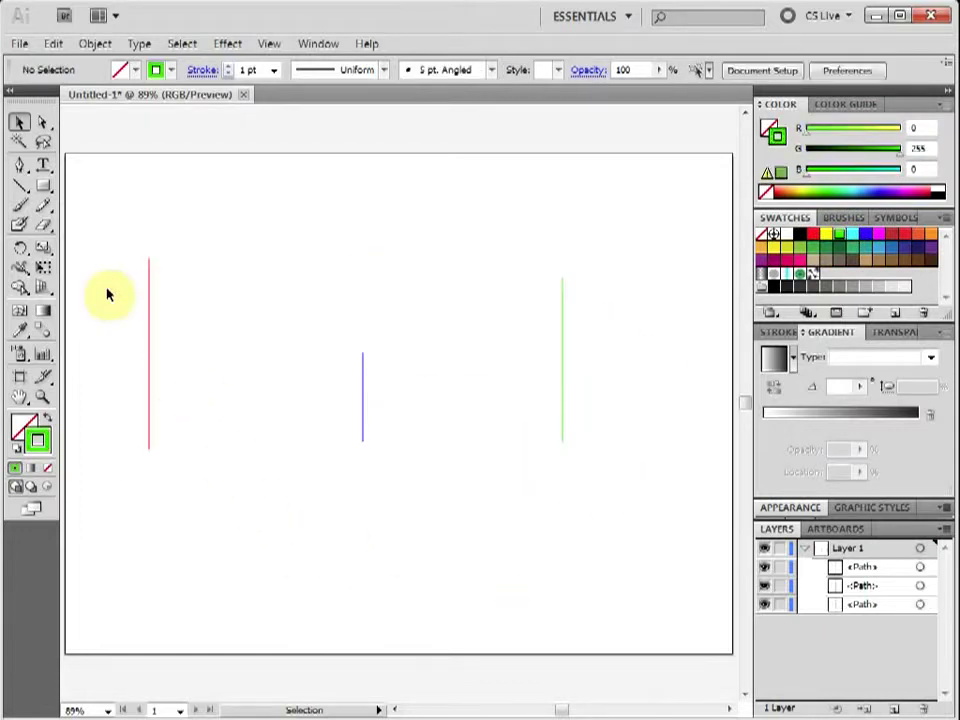
pyautogui.moveTo(107, 289); pyautogui.dragTo(607, 502)
pyautogui.click(214, 504)
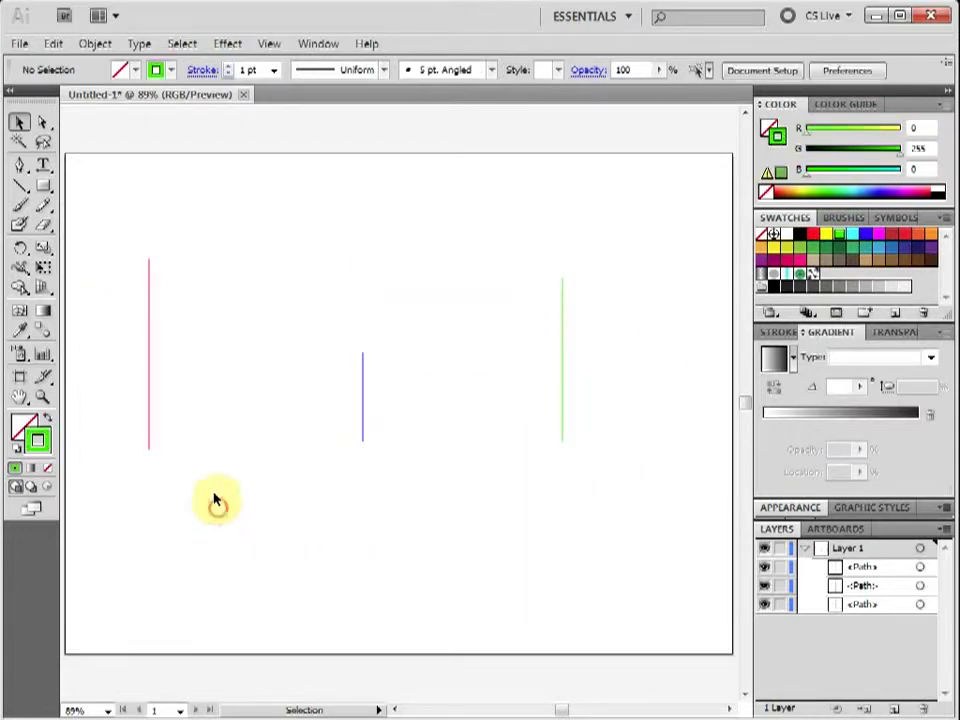
# Step: Try blending the red, blue and green lines in sequence with the Blend tool, list the blend's paths, and undo it
pyautogui.click(42, 333)
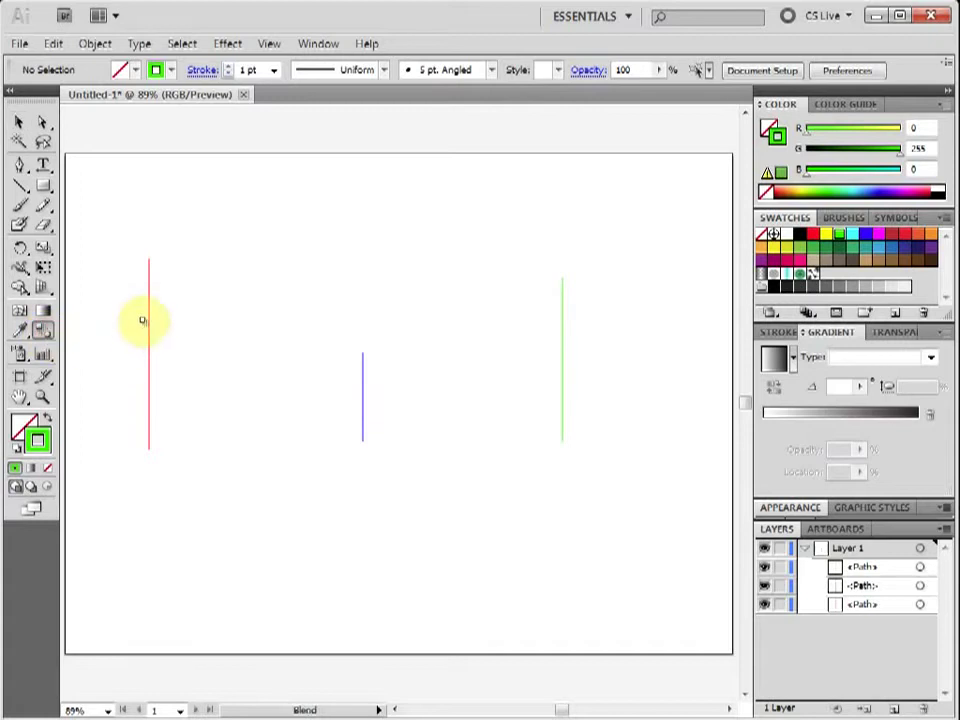
pyautogui.click(363, 400)
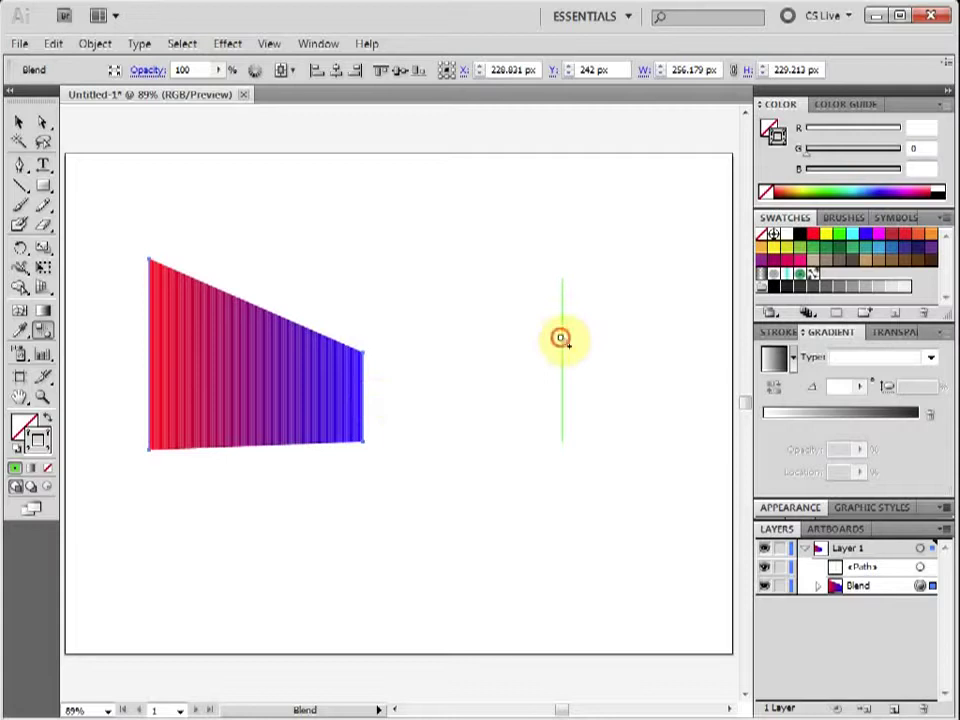
pyautogui.click(561, 338)
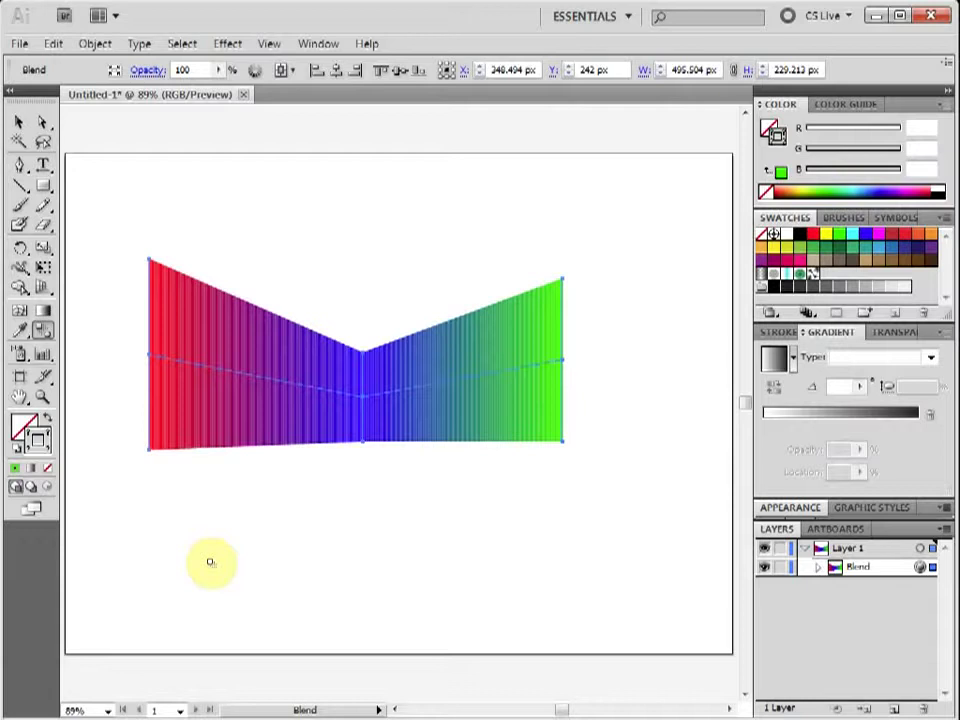
pyautogui.click(818, 567)
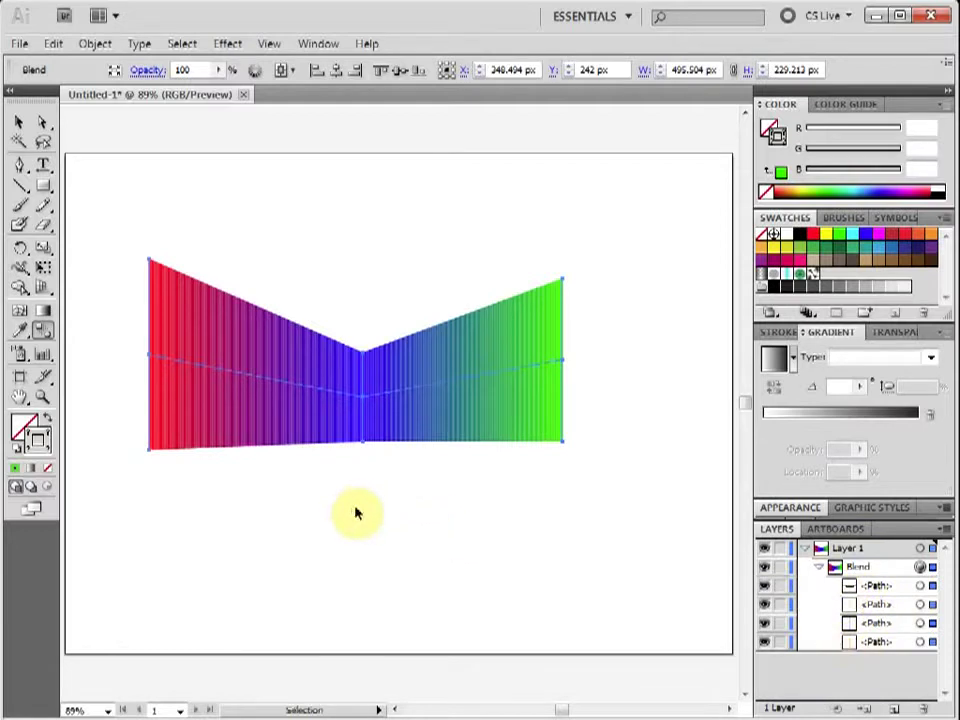
pyautogui.hotkey('ctrl', 'z')
pyautogui.hotkey('ctrl', 'z')
# Step: Try a crossed blend from the red line's top end point through the blue line's bottom to the green line's top, and undo it
pyautogui.press('w')
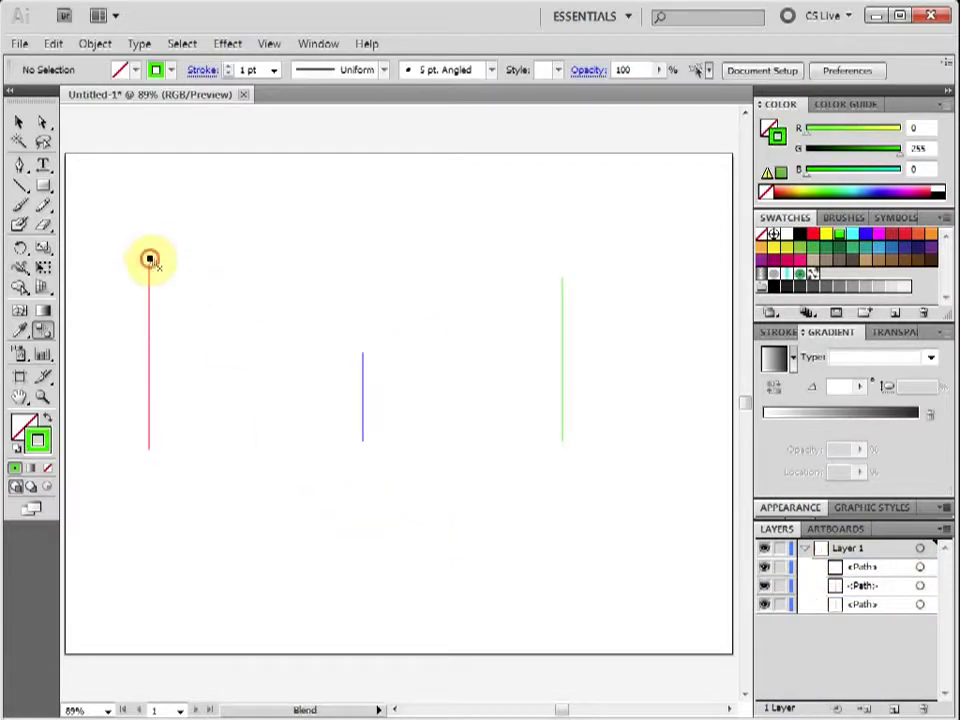
pyautogui.click(363, 443)
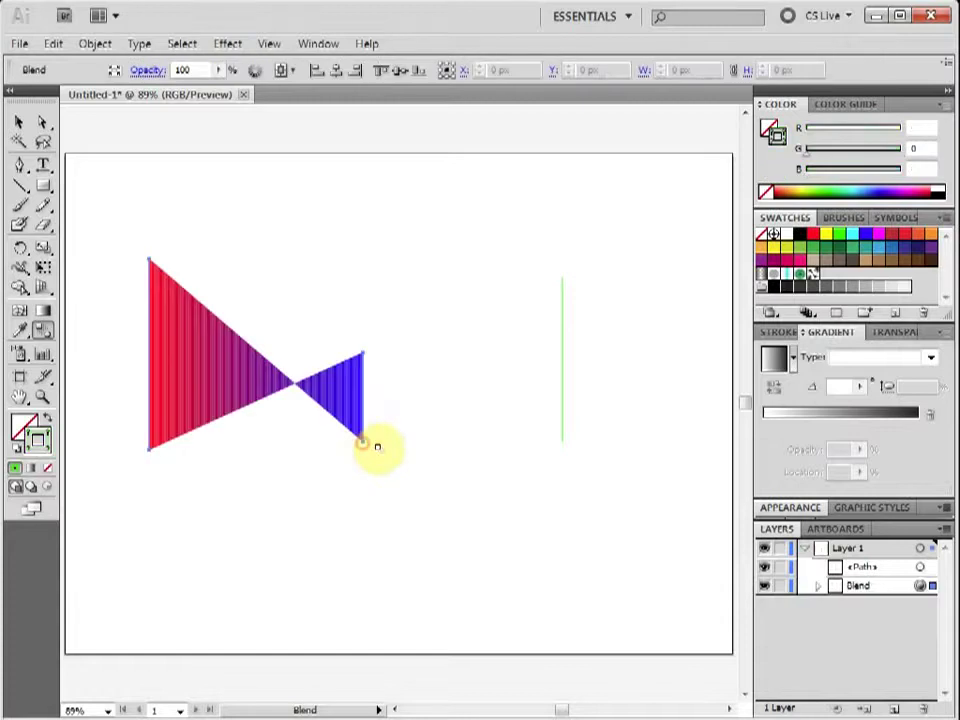
pyautogui.click(562, 281)
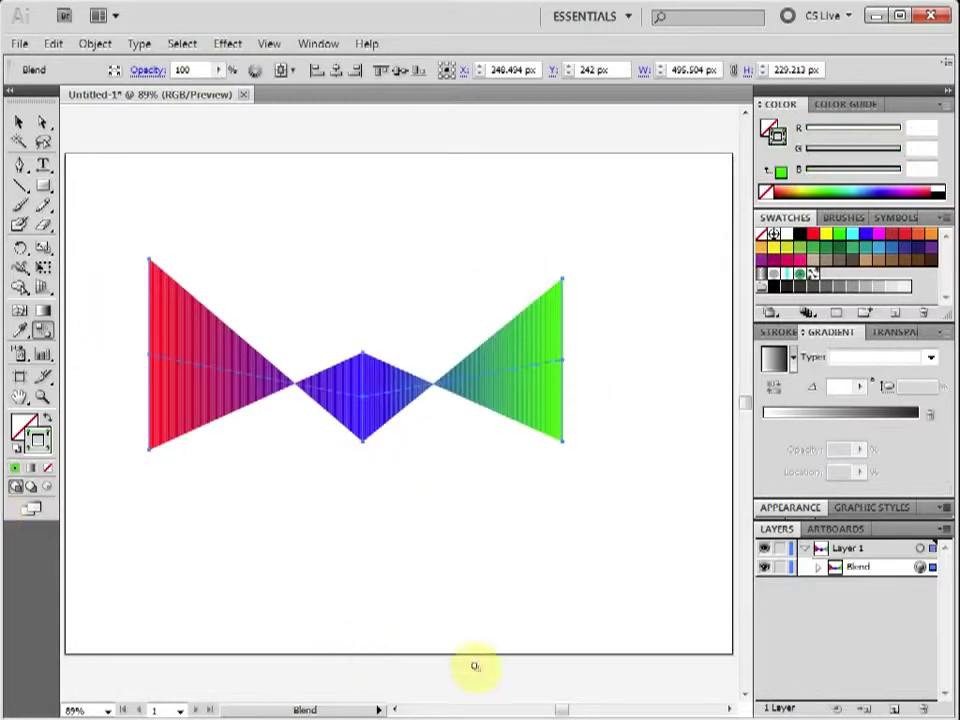
pyautogui.hotkey('ctrl', 'z')
pyautogui.hotkey('ctrl', 'z')
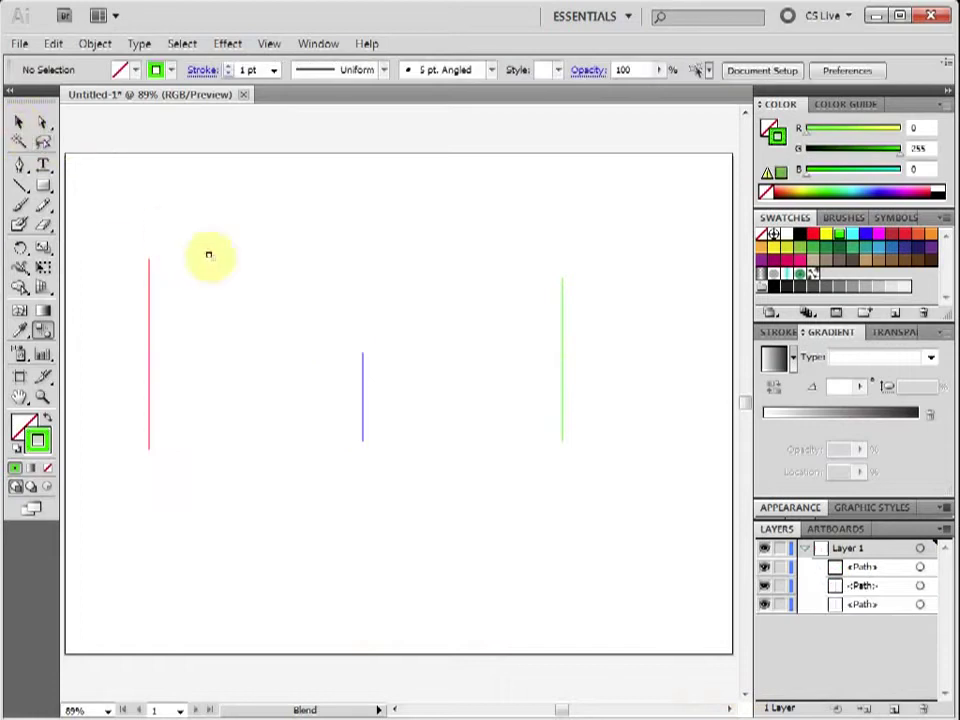
# Step: Blend the red line to the blue line and on to the green line, list the blend's paths, and select its spine
pyautogui.click(148, 378)
pyautogui.click(361, 385)
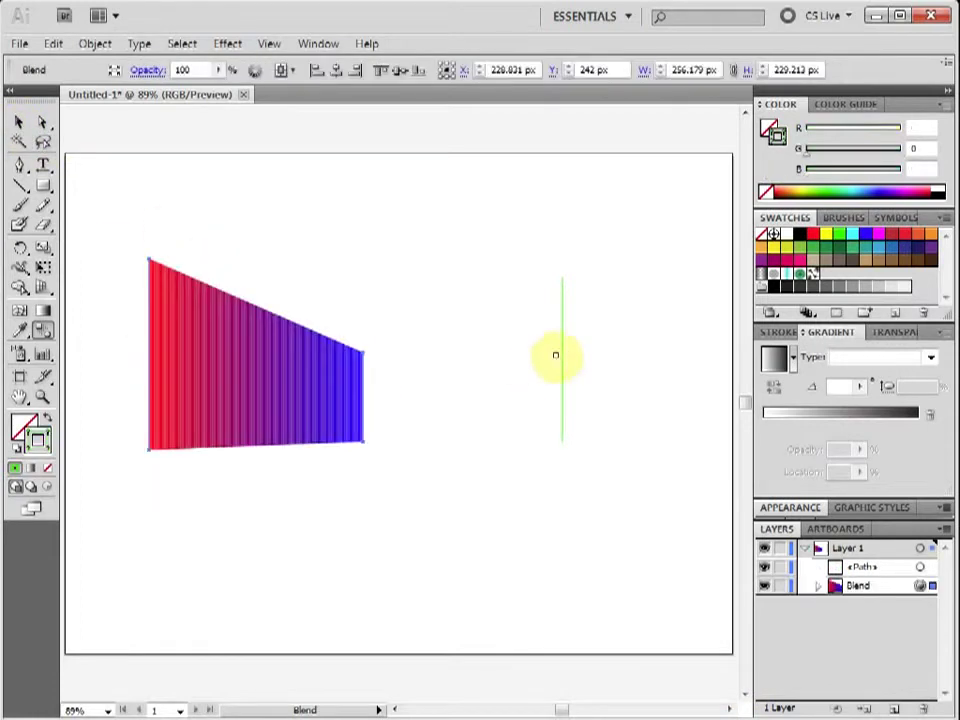
pyautogui.click(562, 355)
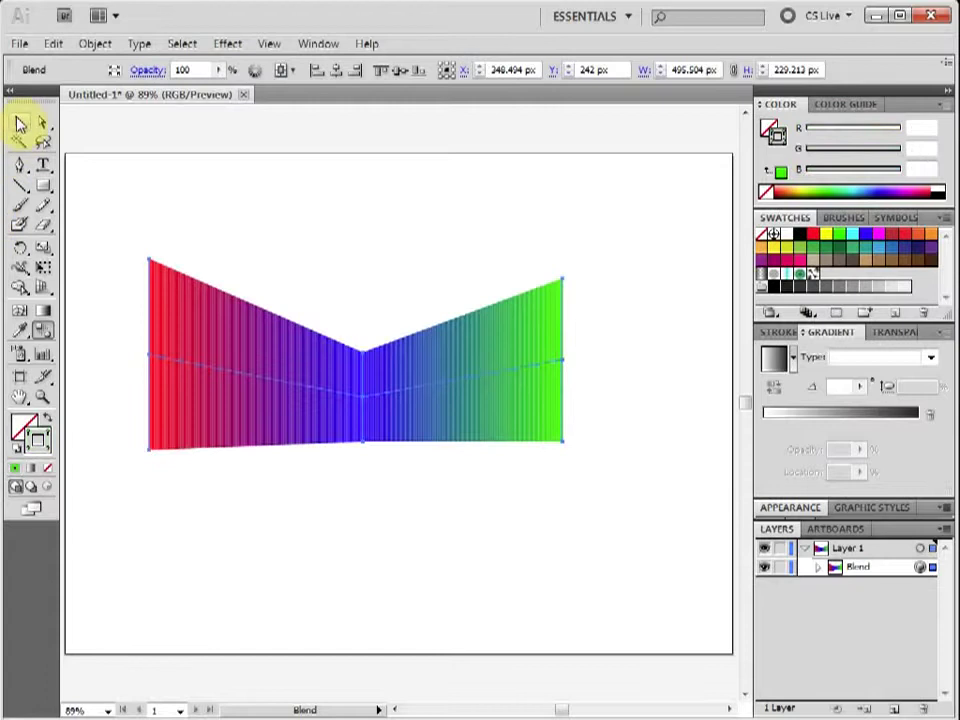
pyautogui.click(16, 122)
pyautogui.click(817, 567)
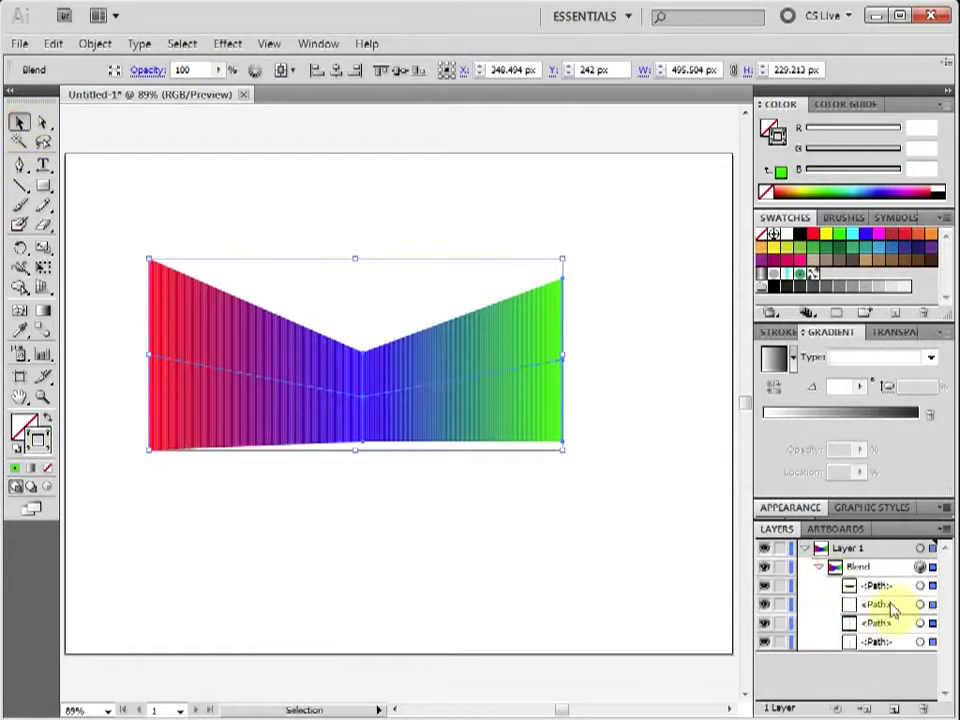
pyautogui.click(919, 587)
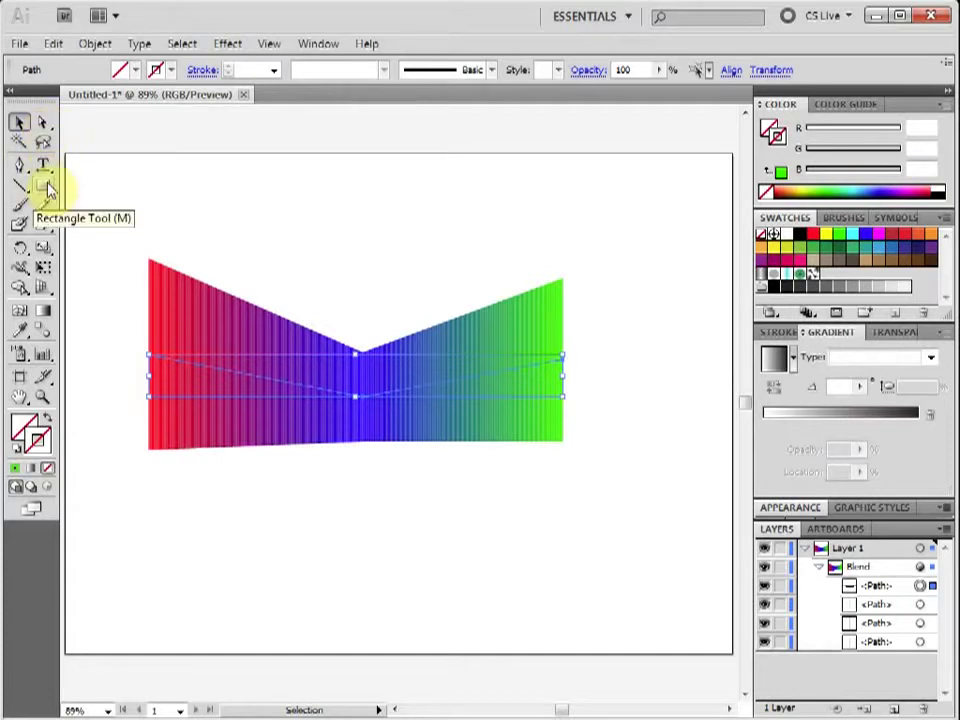
# Step: Draw a wide ellipse without fill or stroke below the blend, and stretch it upward to about 639 by 161 px
pyautogui.moveTo(43, 187); pyautogui.dragTo(89, 228)
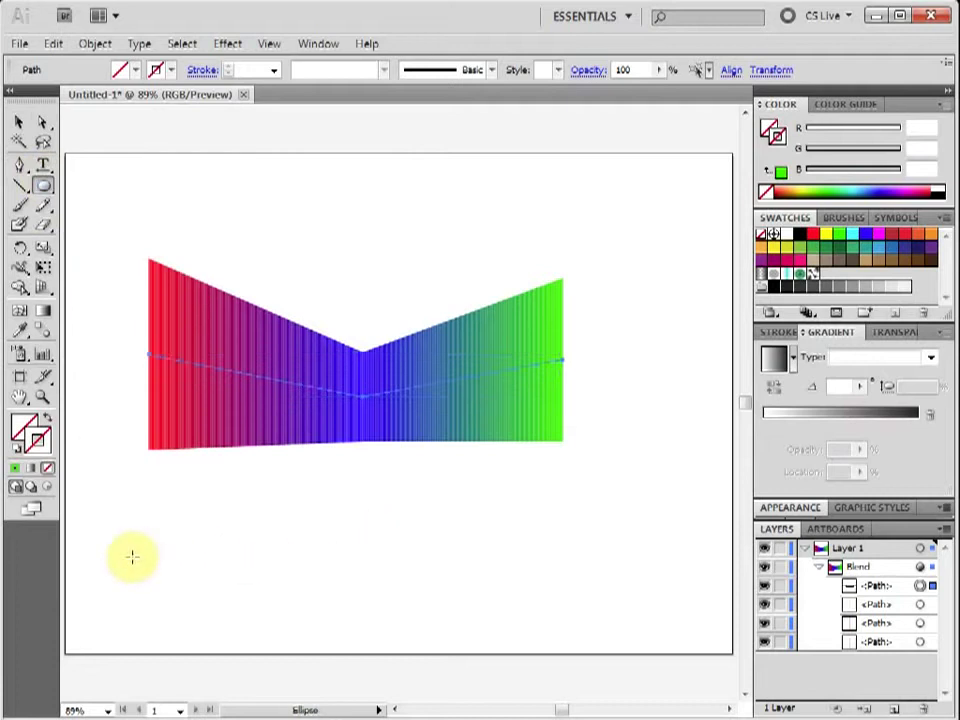
pyautogui.moveTo(131, 556); pyautogui.dragTo(665, 636)
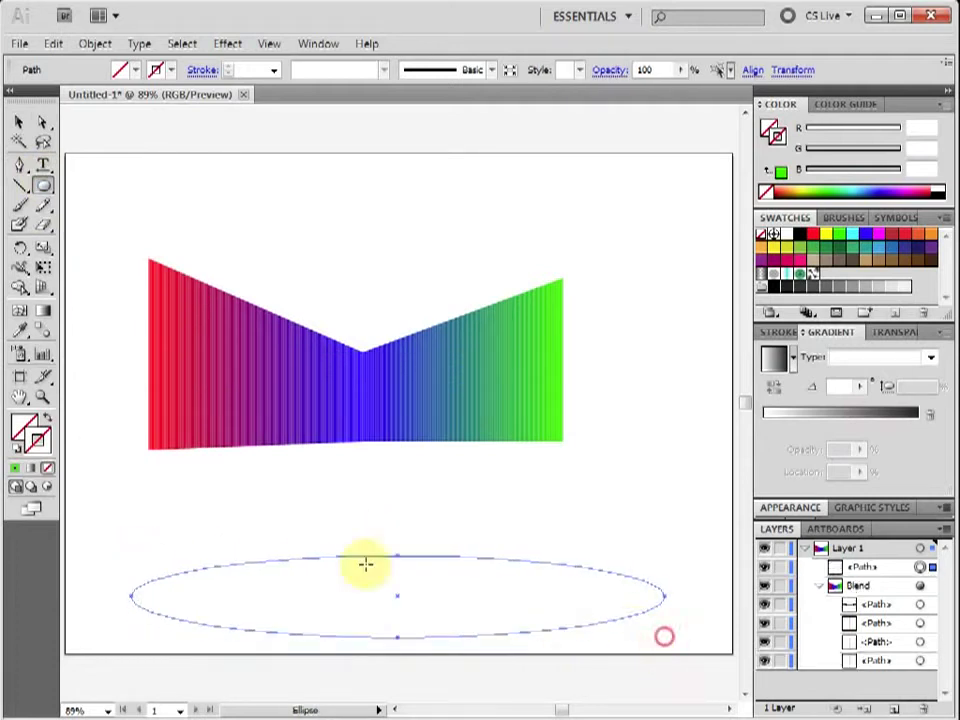
pyautogui.click(19, 121)
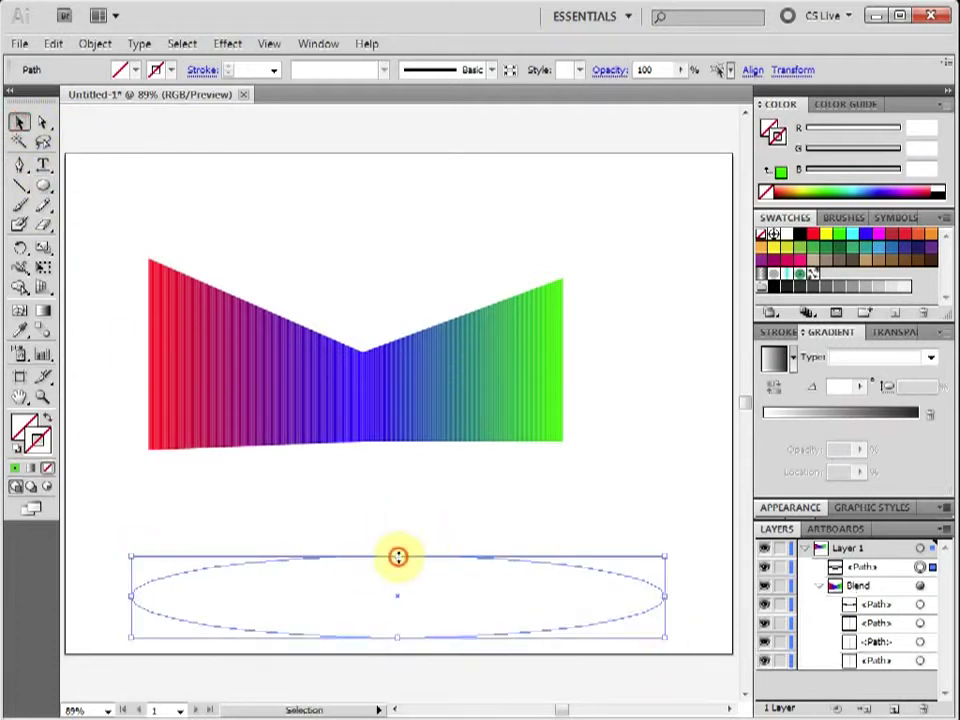
pyautogui.moveTo(398, 557); pyautogui.dragTo(397, 503)
# Step: Delete both lower segments of the ellipse and the stray bottom anchor point, keeping only the upper arc
pyautogui.press('a')
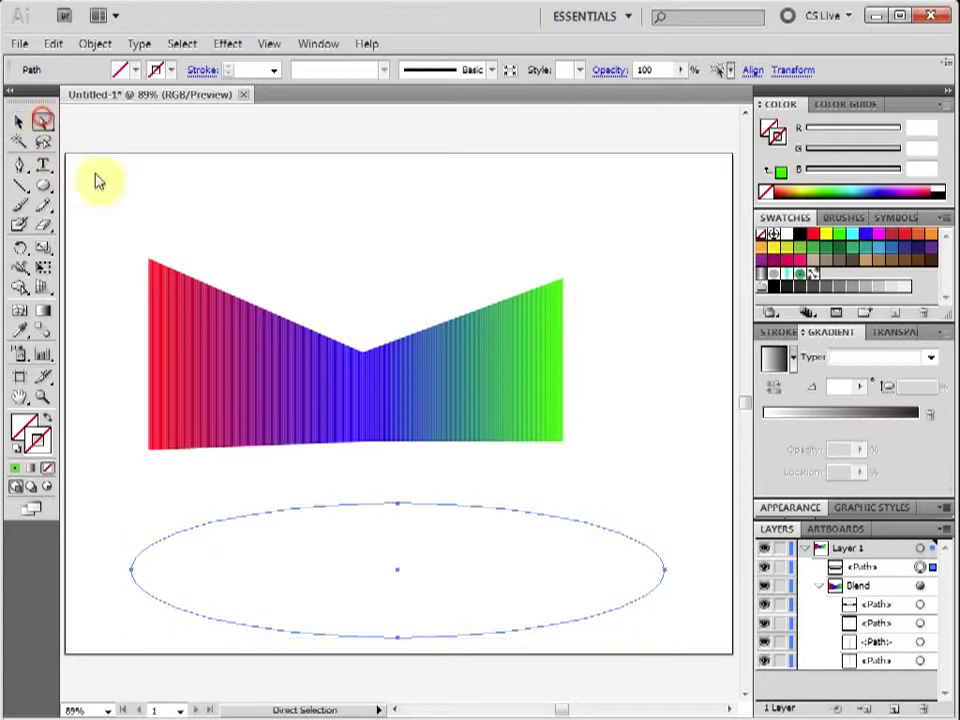
pyautogui.click(476, 641)
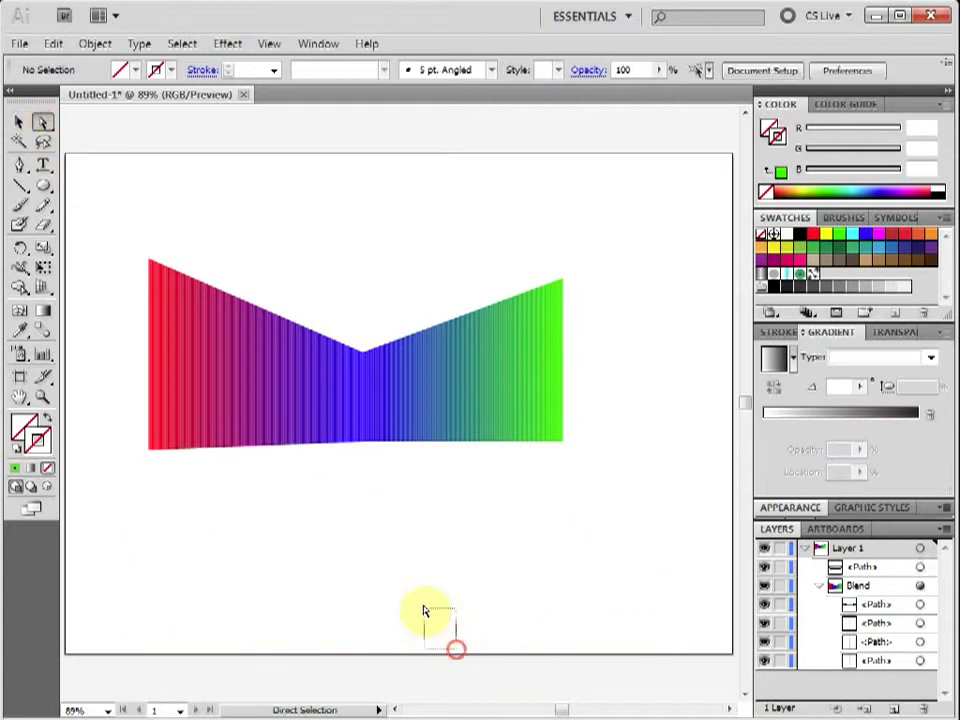
pyautogui.moveTo(424, 610); pyautogui.dragTo(455, 640)
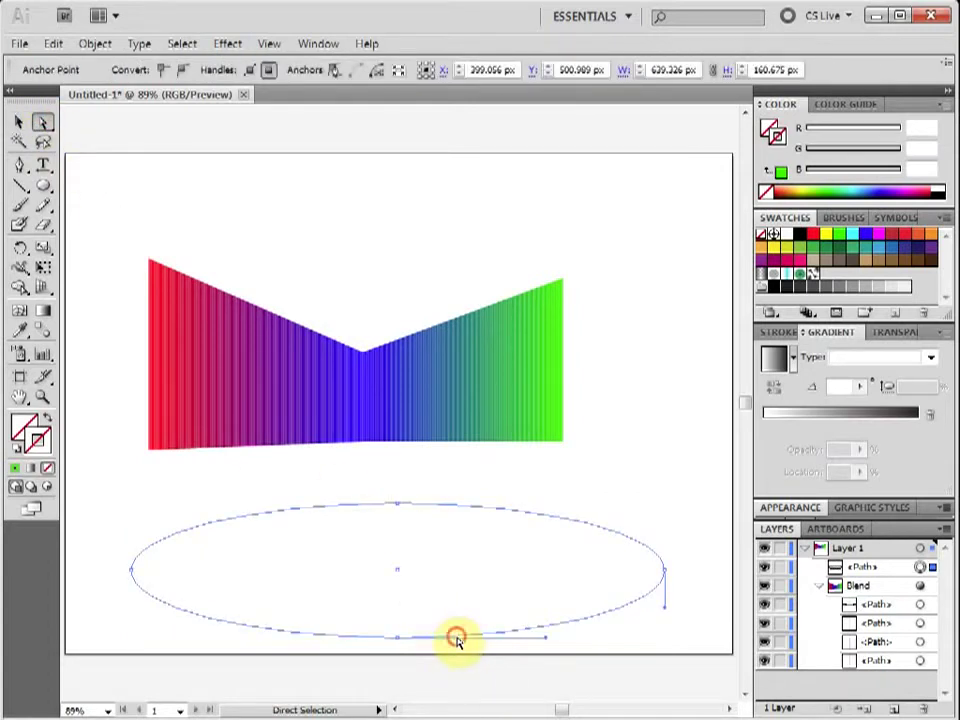
pyautogui.click(456, 640)
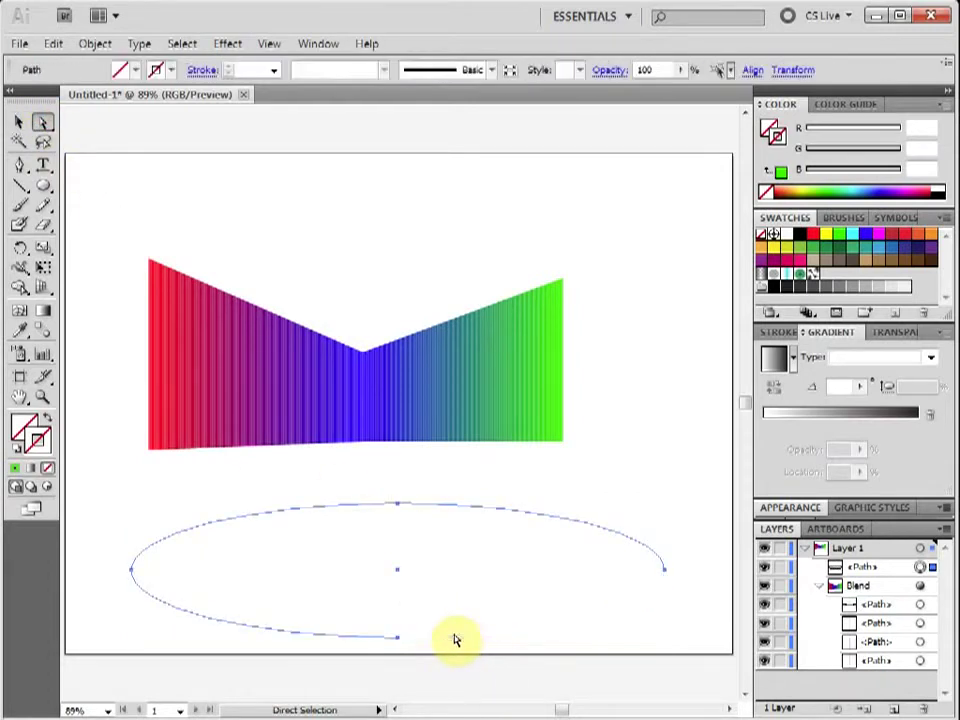
pyautogui.click(372, 640)
pyautogui.click(372, 640)
pyautogui.press('Delete')
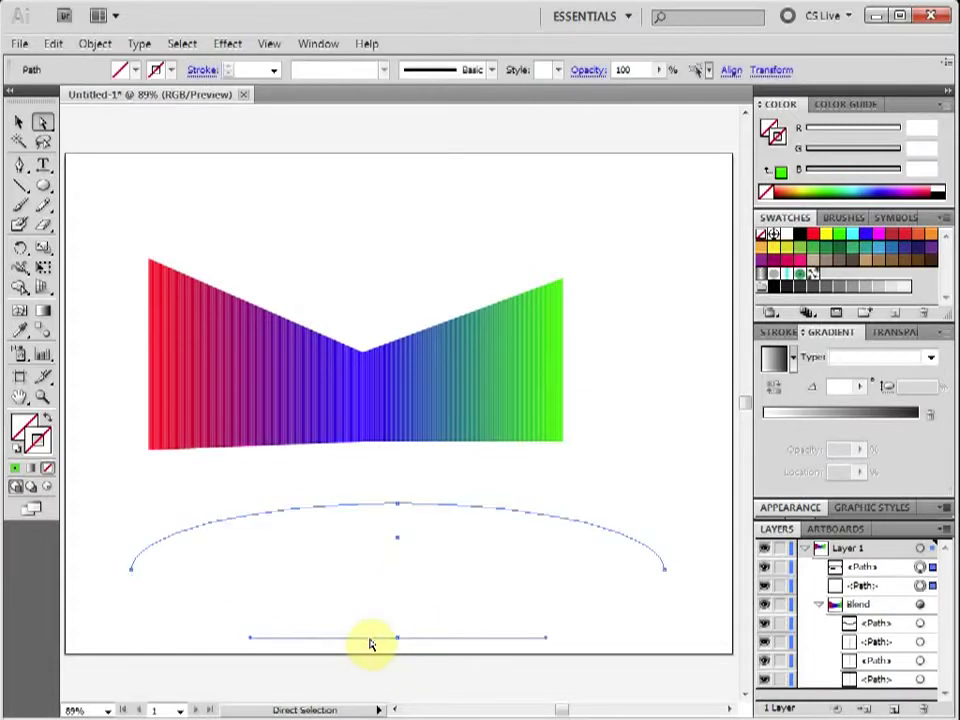
pyautogui.click(397, 640)
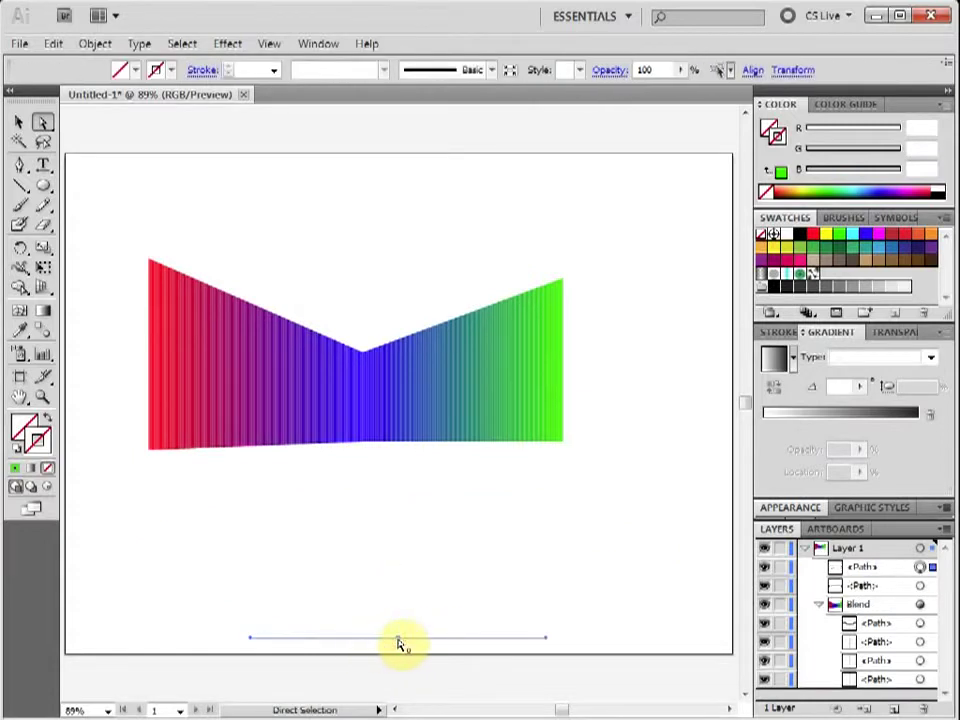
pyautogui.click(668, 548)
# Step: Select the open arc together with the three-colour blend, and replace the blend's spine with the arc
pyautogui.click(18, 122)
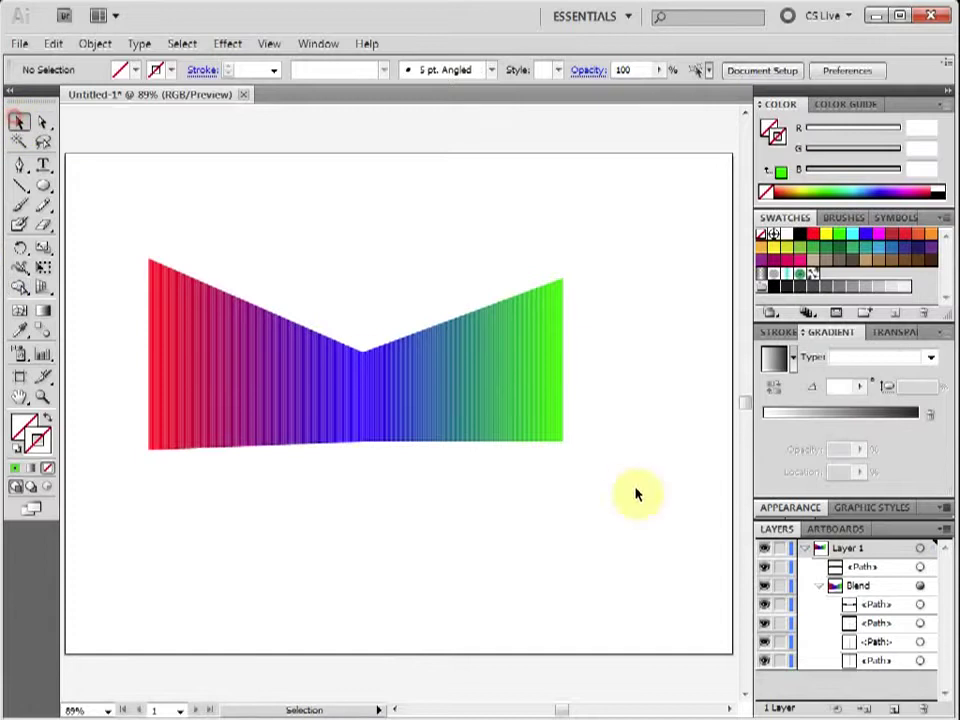
pyautogui.moveTo(681, 508); pyautogui.dragTo(574, 583)
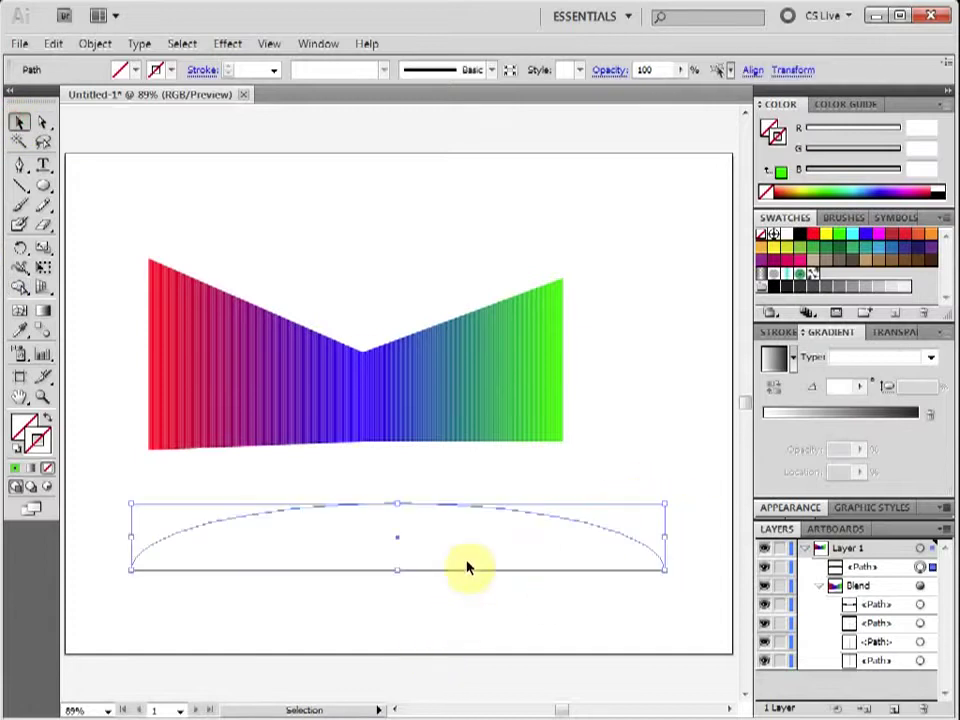
pyautogui.keyDown('shift'); pyautogui.click(522, 403); pyautogui.keyUp('shift')
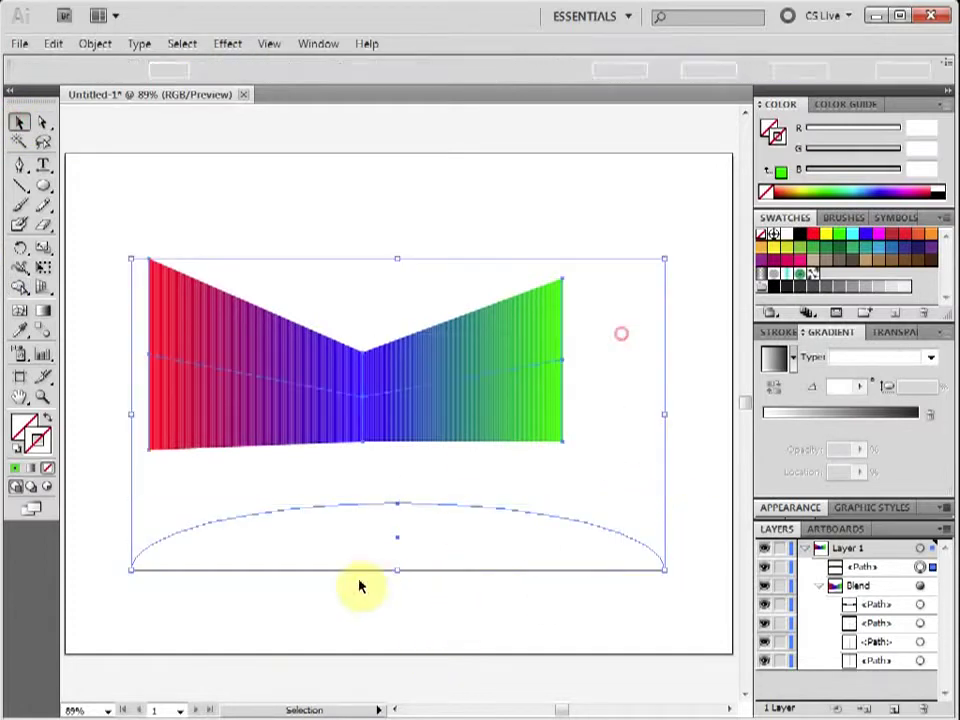
pyautogui.click(90, 45)
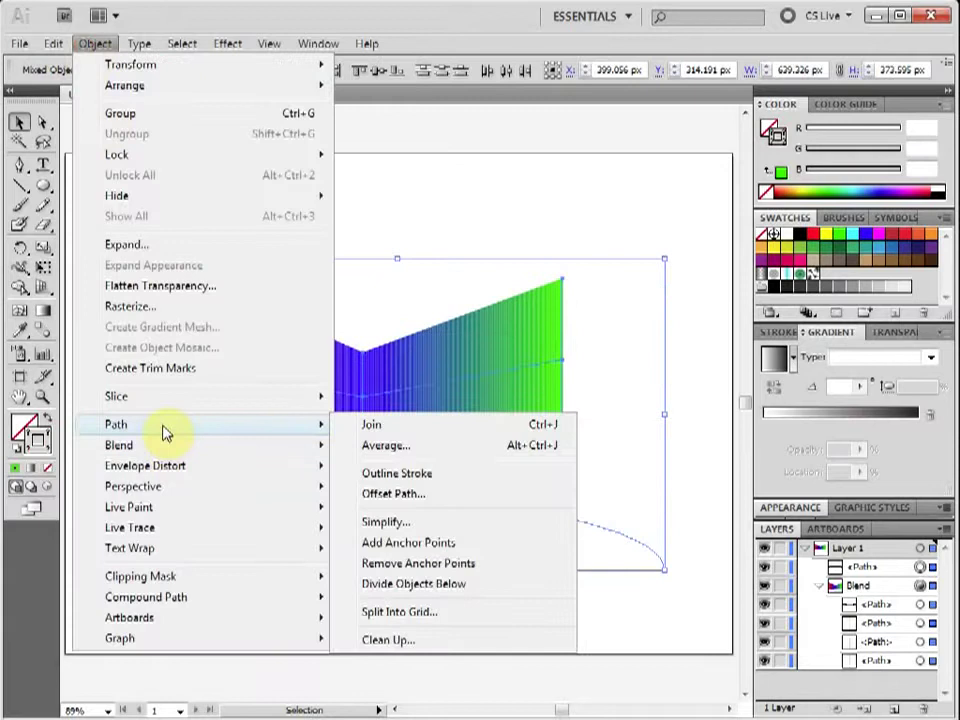
pyautogui.moveTo(163, 442)
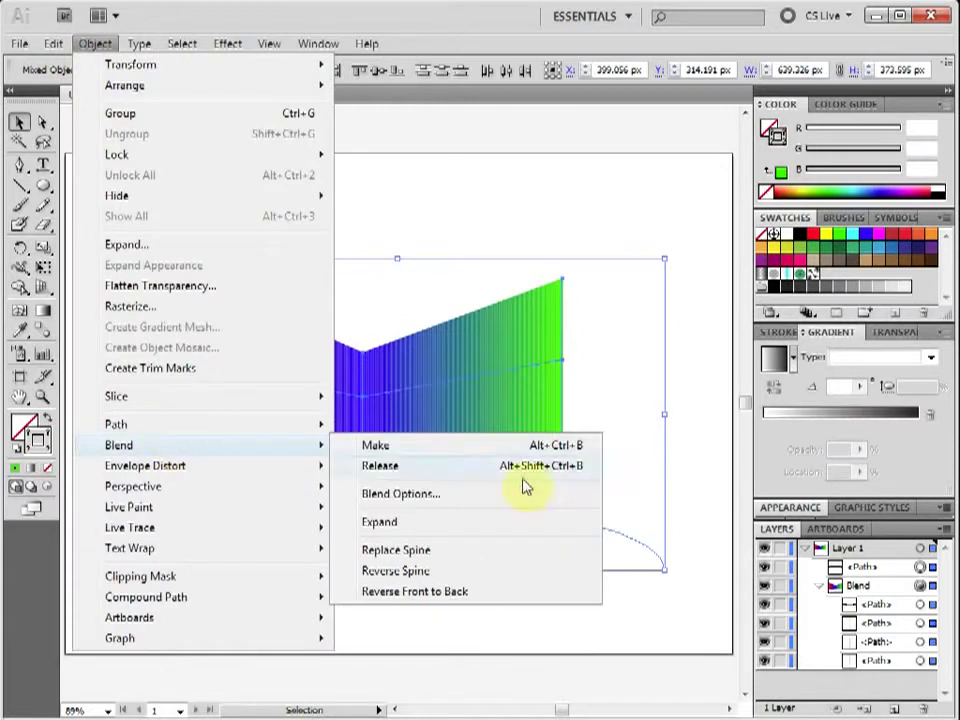
pyautogui.click(432, 553)
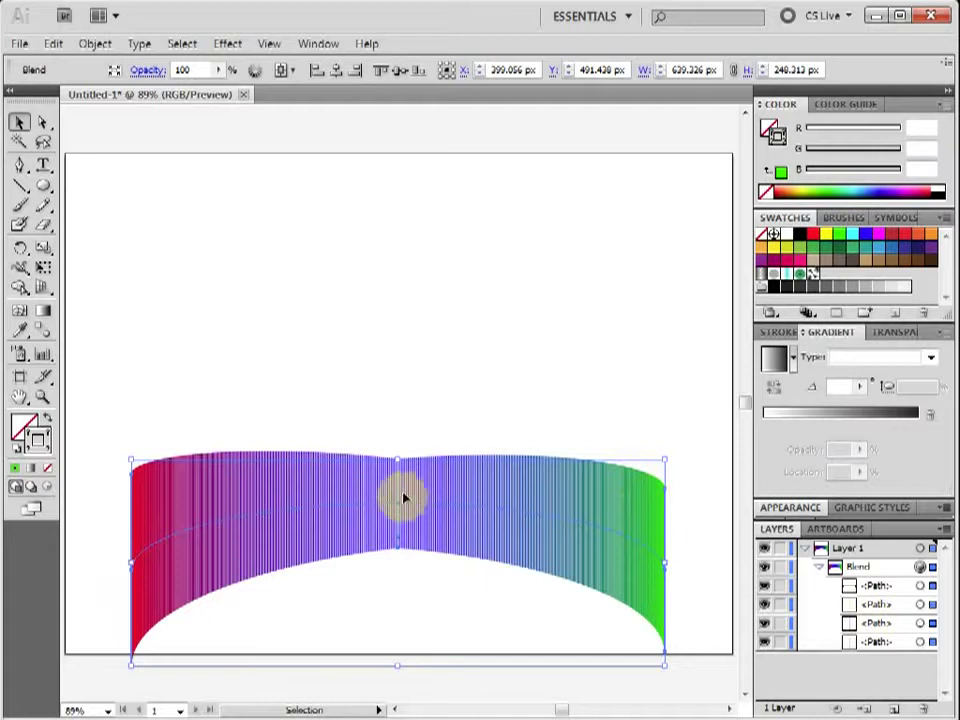
# Step: Move the blend up to the middle of the artboard and set its orientation to Align to Path
pyautogui.moveTo(424, 489); pyautogui.dragTo(418, 371)
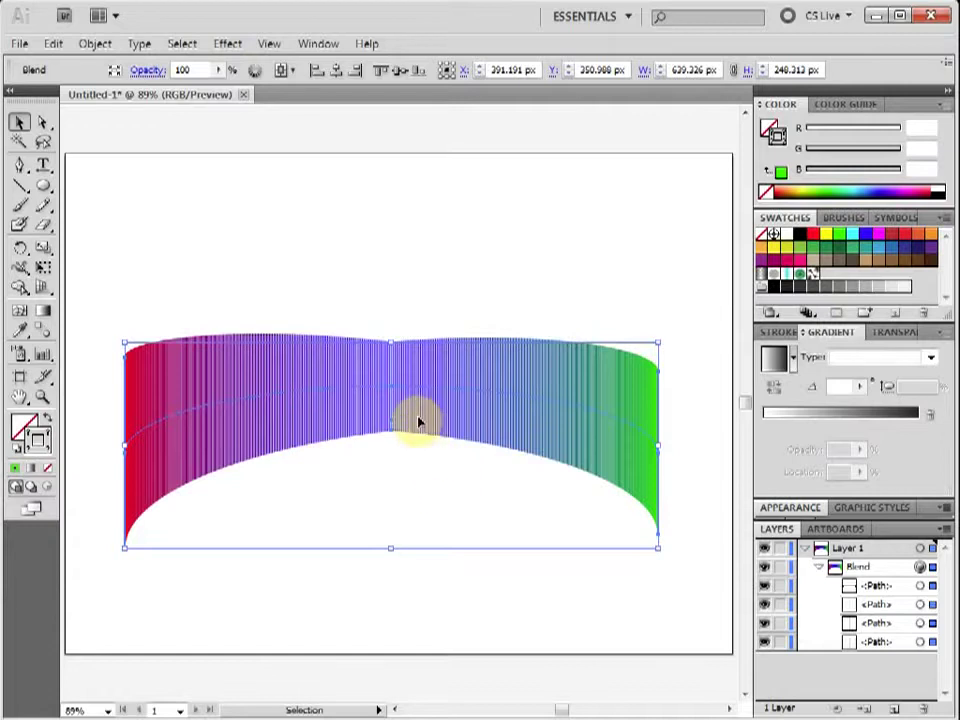
pyautogui.click(95, 43)
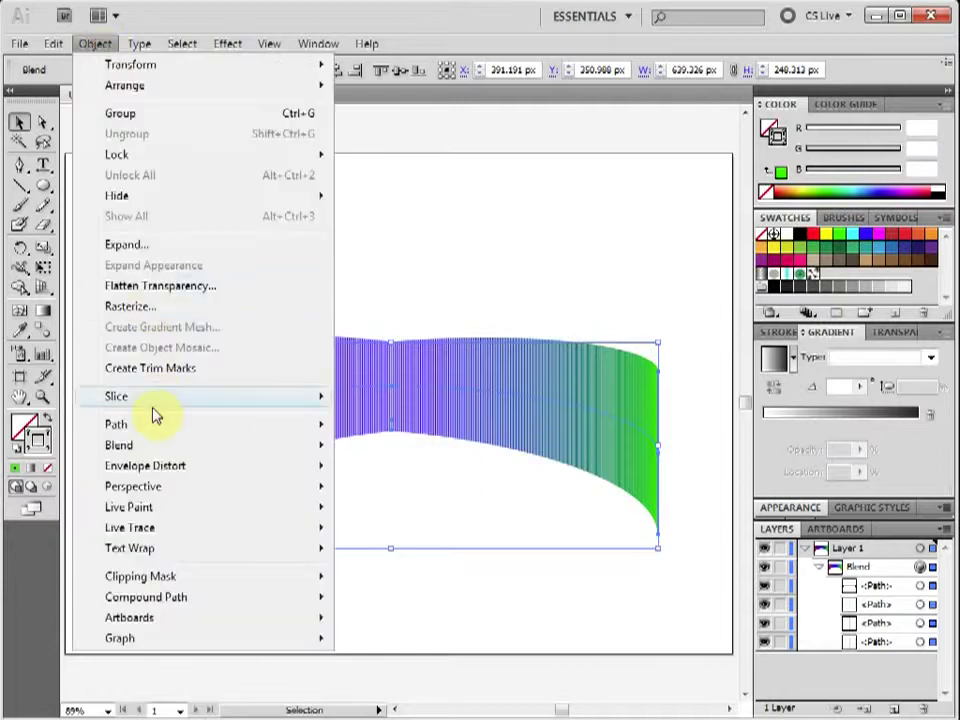
pyautogui.moveTo(150, 444)
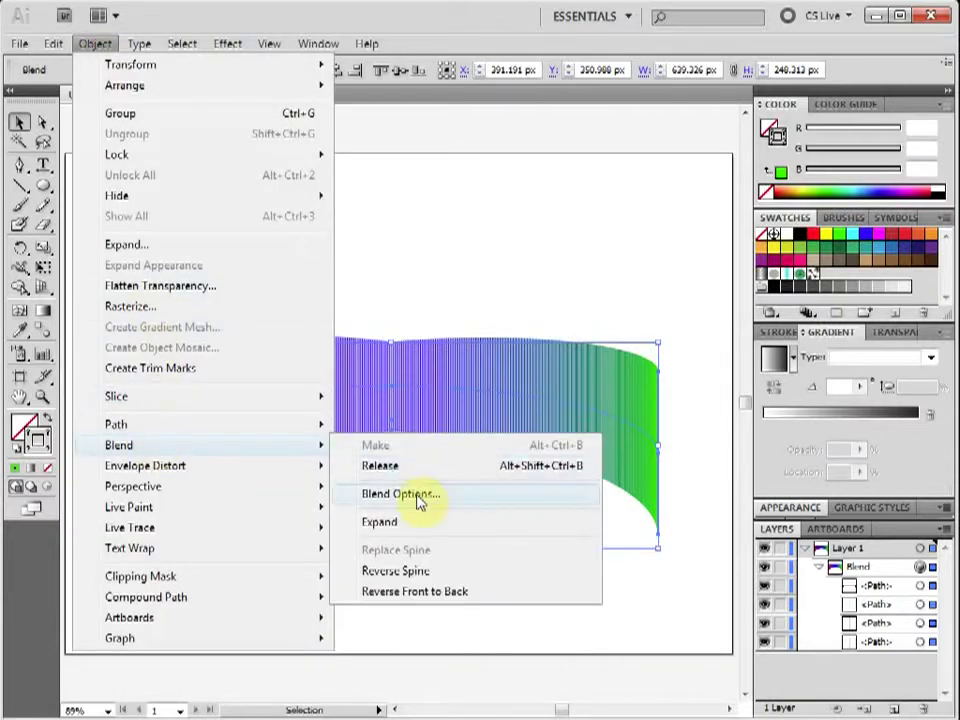
pyautogui.click(418, 502)
pyautogui.moveTo(421, 304); pyautogui.dragTo(388, 178)
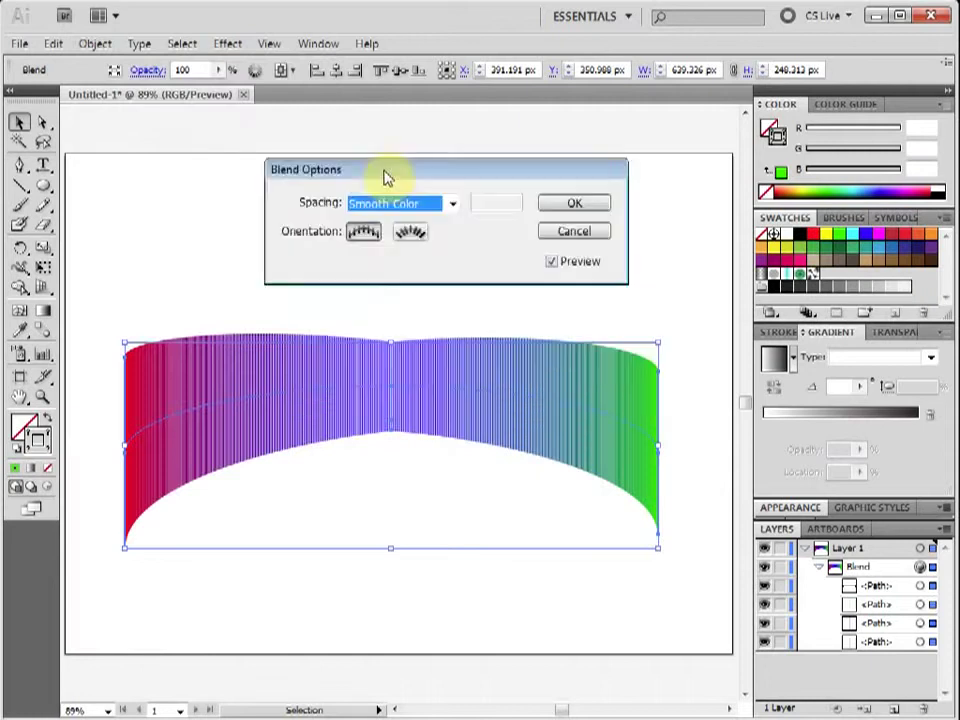
pyautogui.click(410, 235)
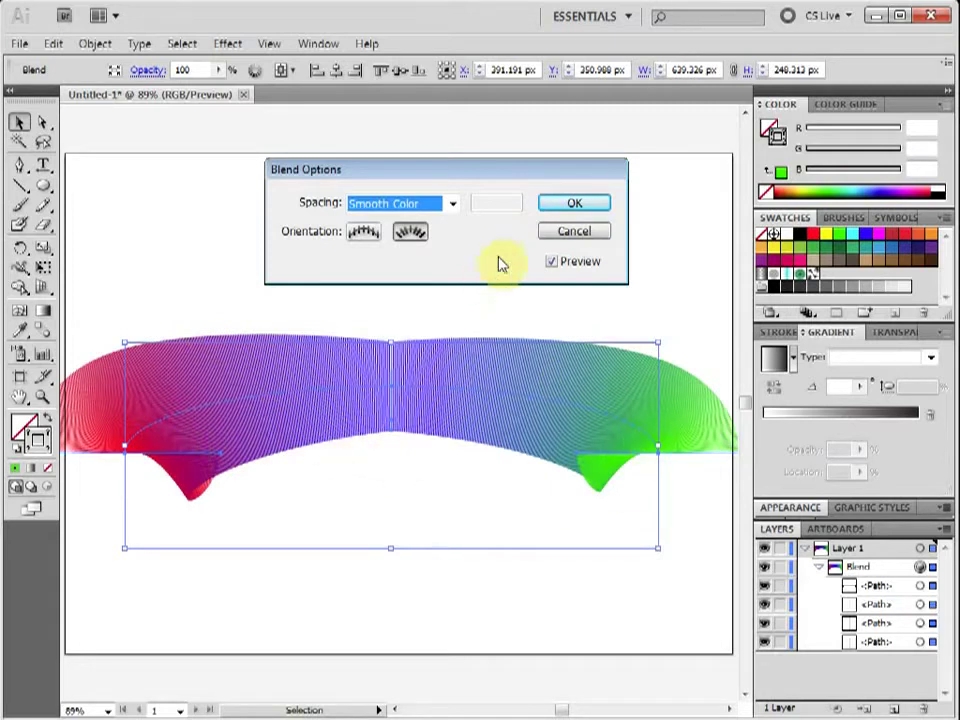
pyautogui.click(565, 204)
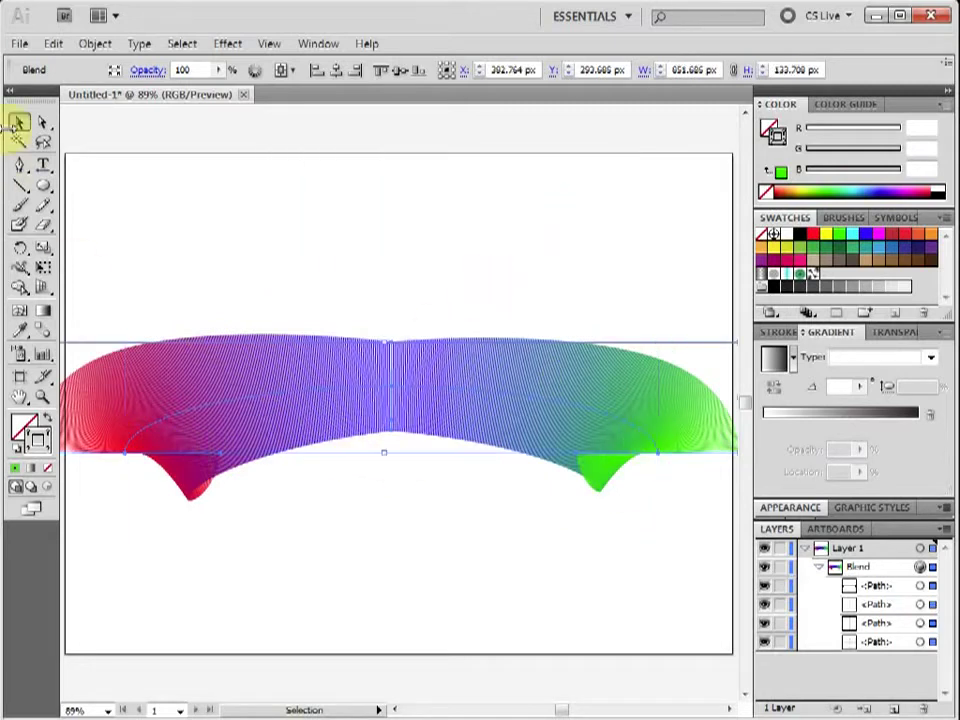
# Step: Reshape the blend's spine into a taller arch by adjusting its end handles and raising the middle blue line
pyautogui.click(46, 121)
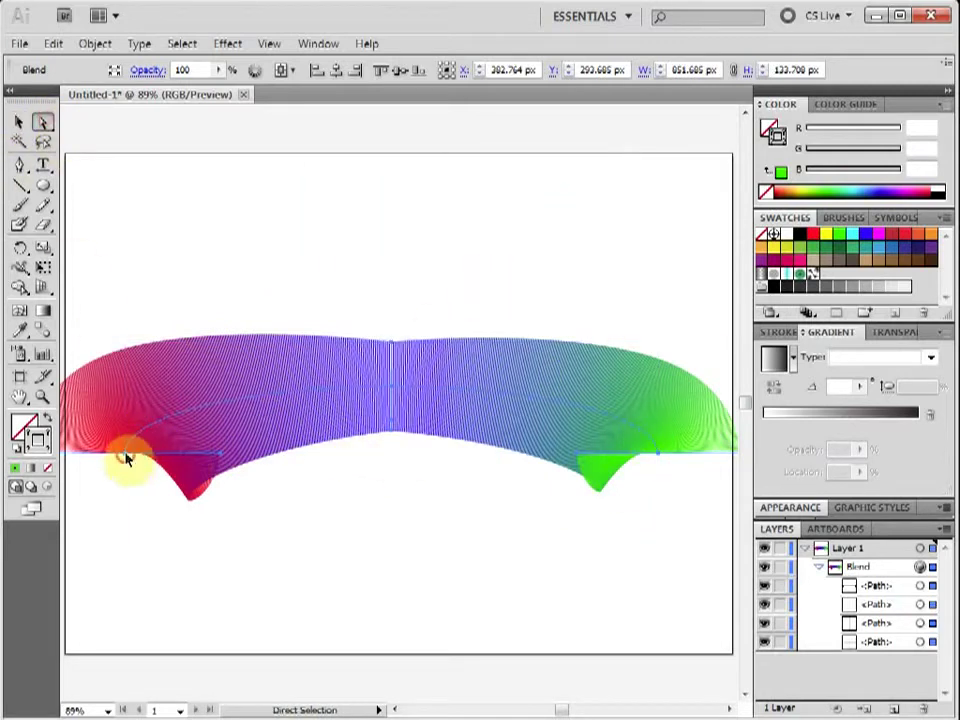
pyautogui.click(125, 457)
pyautogui.moveTo(215, 456); pyautogui.dragTo(392, 296)
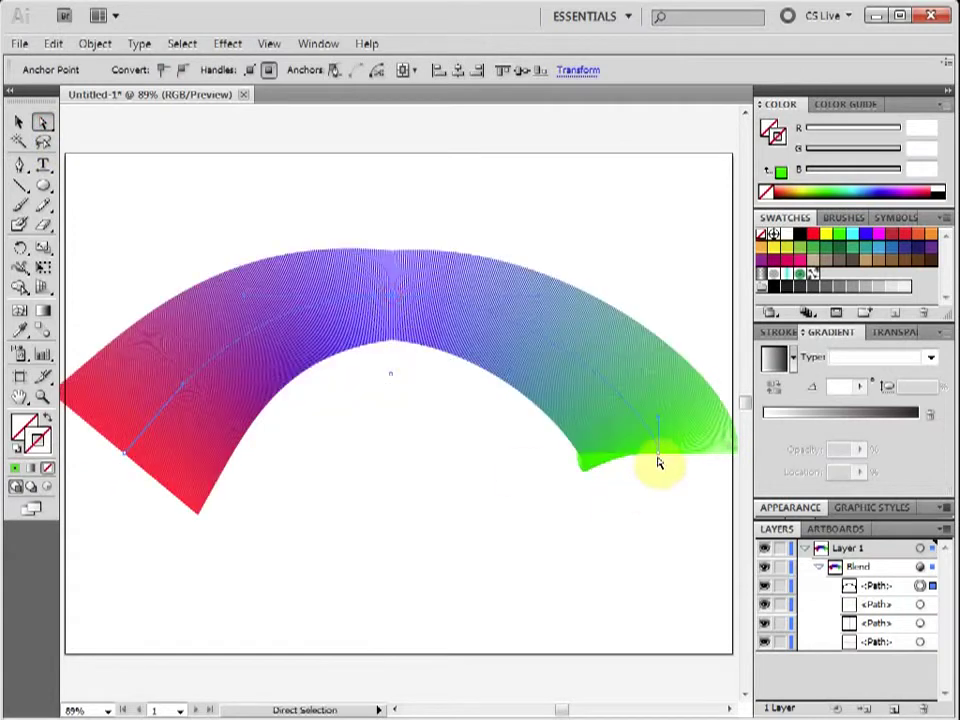
pyautogui.click(659, 457)
pyautogui.moveTo(660, 420); pyautogui.dragTo(677, 367)
pyautogui.moveTo(650, 497)
pyautogui.mouseDown()
pyautogui.moveTo(677, 497)
pyautogui.moveTo(660, 484)
pyautogui.mouseUp()
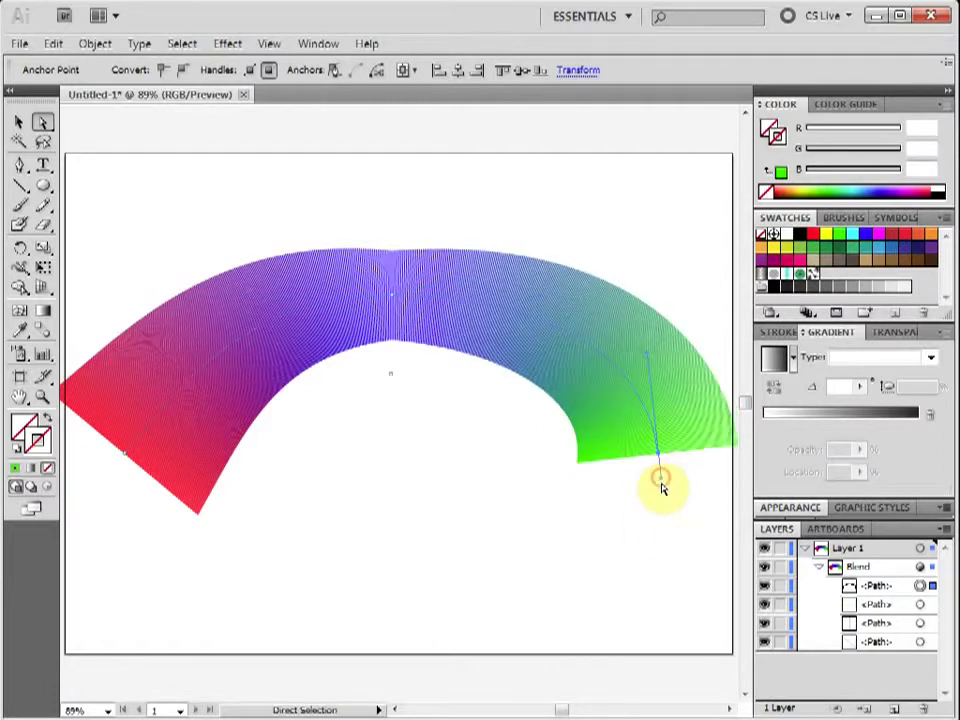
pyautogui.moveTo(393, 300); pyautogui.dragTo(392, 270)
# Step: Set the whole blend's spacing to Specified Steps with 51 steps, previewing the result
pyautogui.click(20, 122)
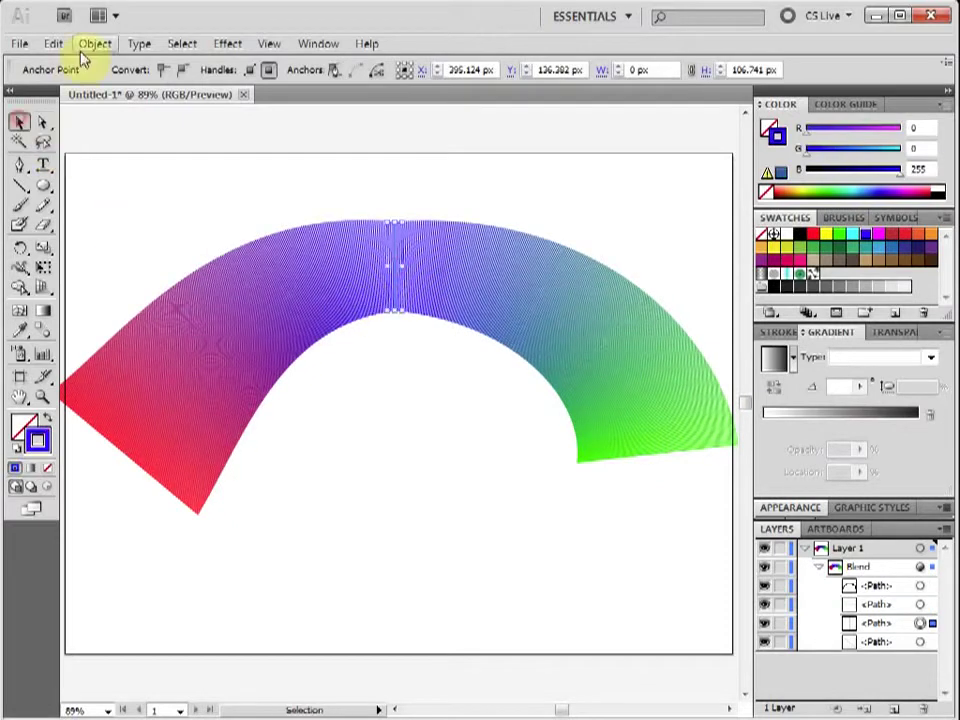
pyautogui.click(95, 43)
pyautogui.moveTo(160, 447)
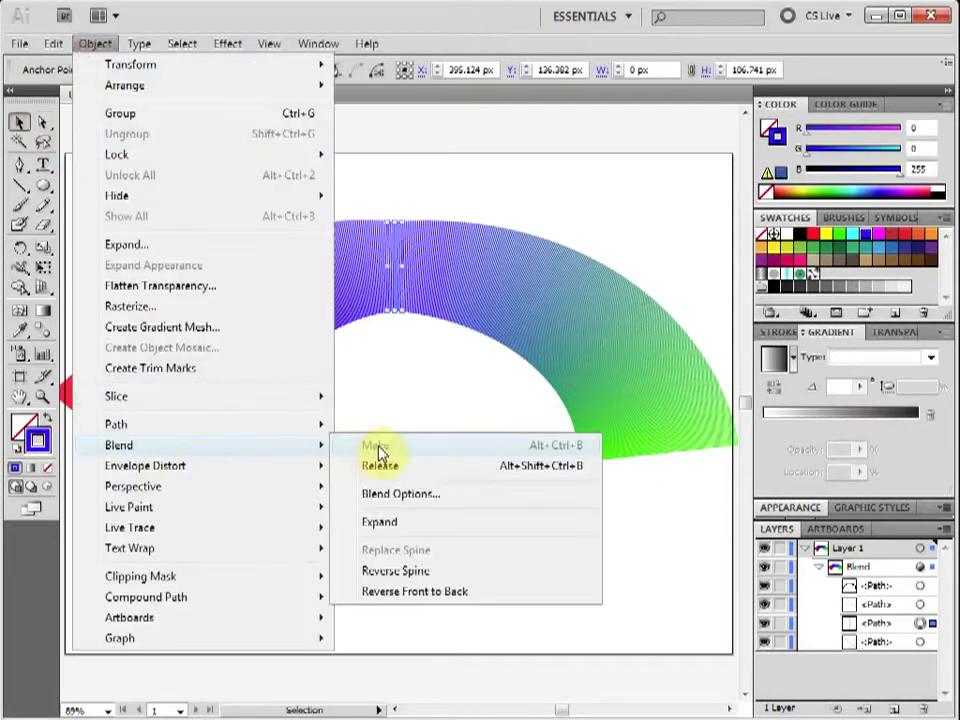
pyautogui.click(454, 261)
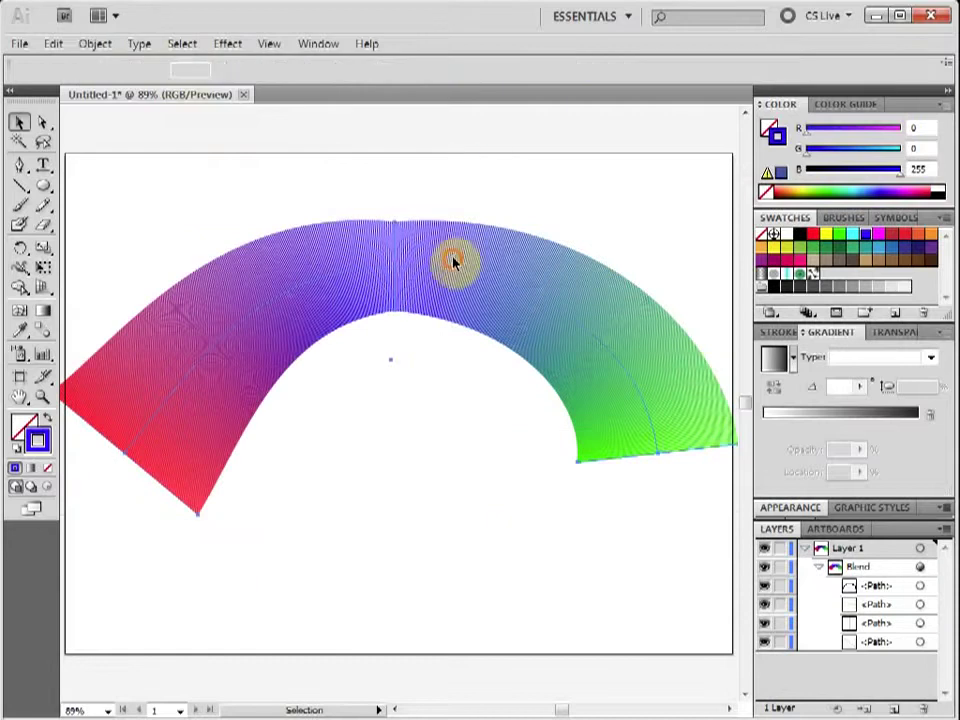
pyautogui.click(100, 44)
pyautogui.moveTo(257, 447)
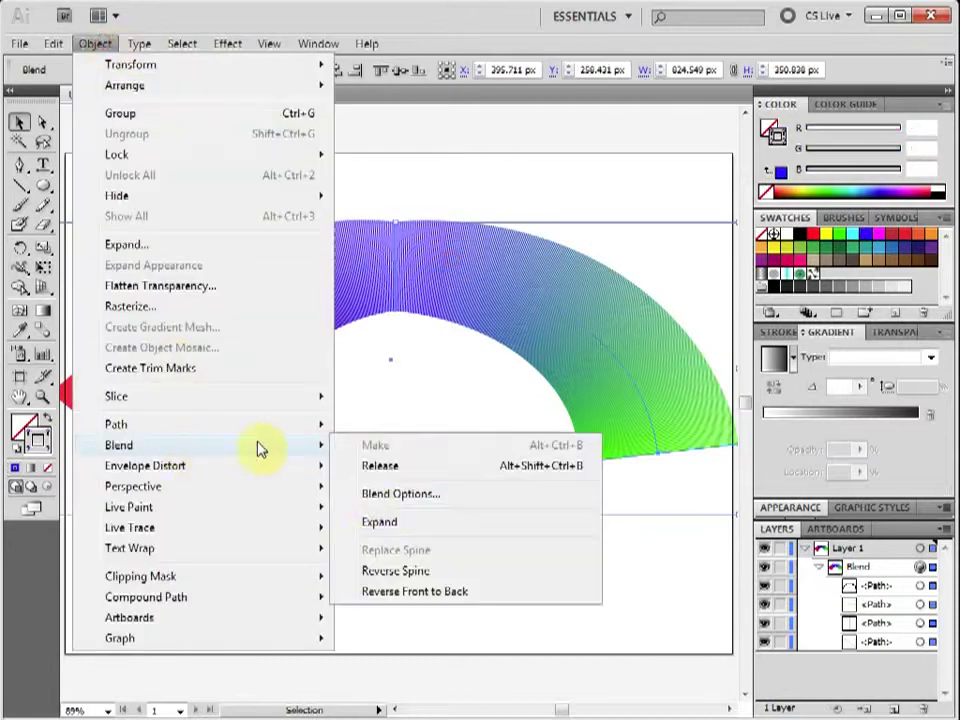
pyautogui.click(364, 494)
pyautogui.moveTo(462, 318); pyautogui.dragTo(449, 577)
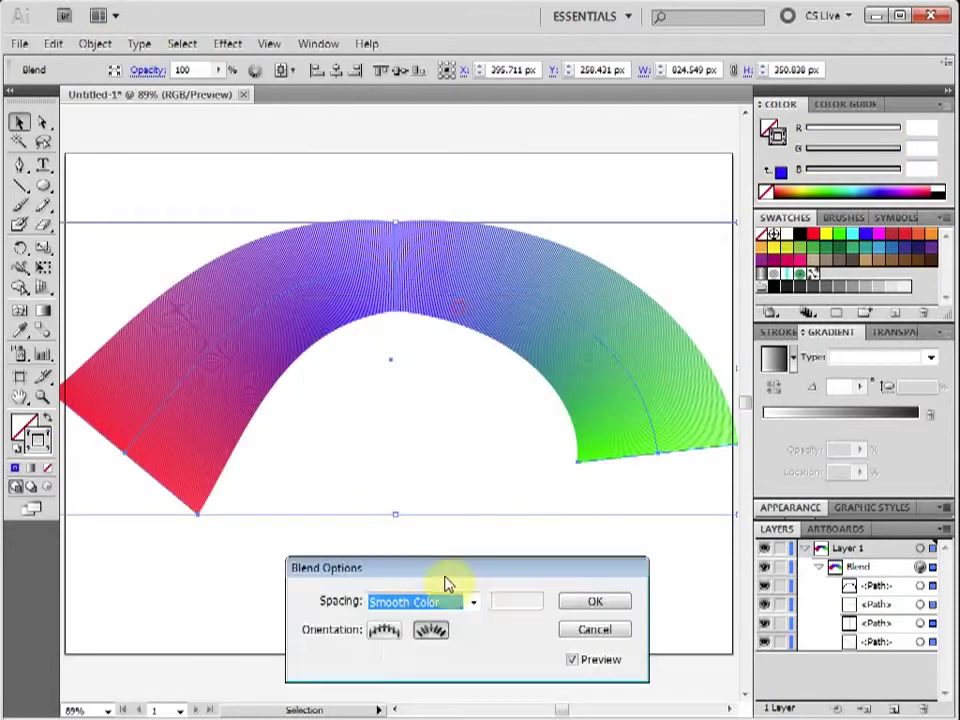
pyautogui.click(425, 603)
pyautogui.click(422, 638)
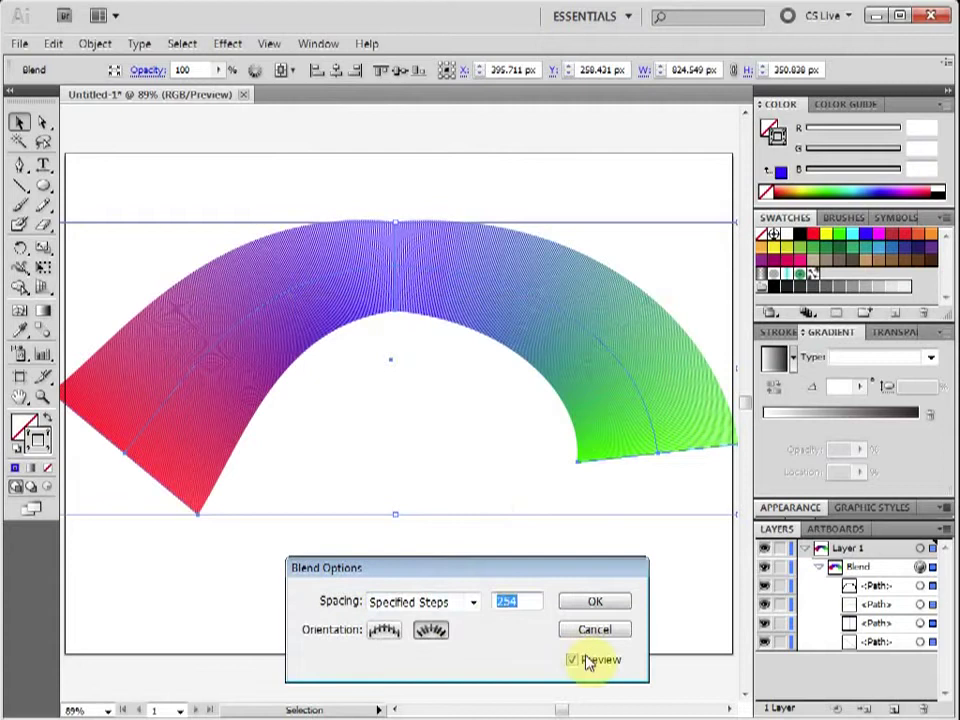
pyautogui.press('Down')
pyautogui.press('Down')
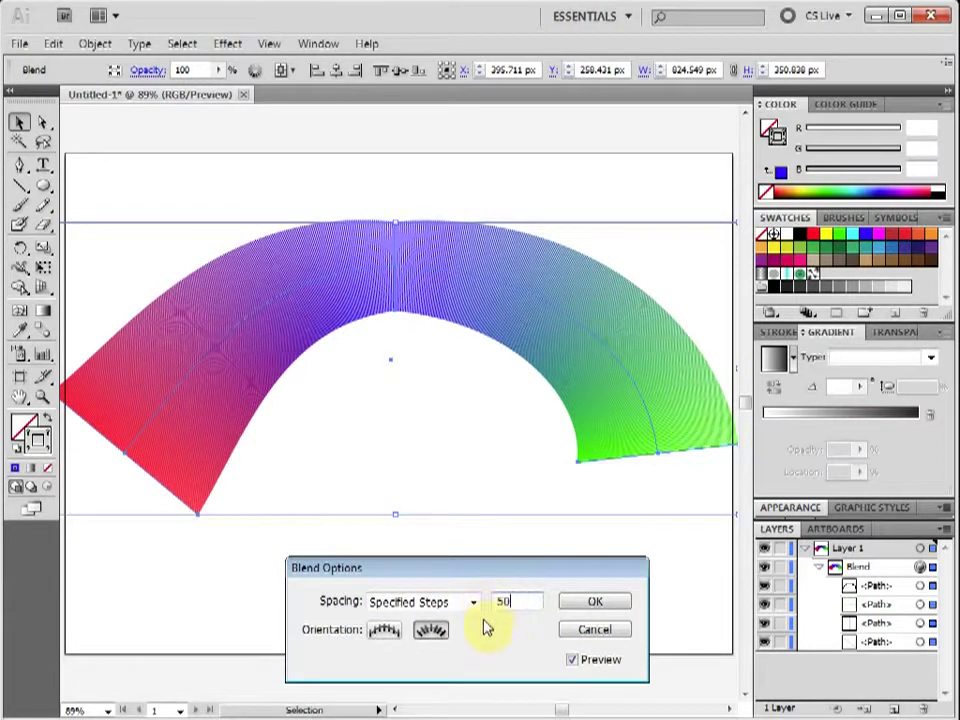
pyautogui.press('Up')
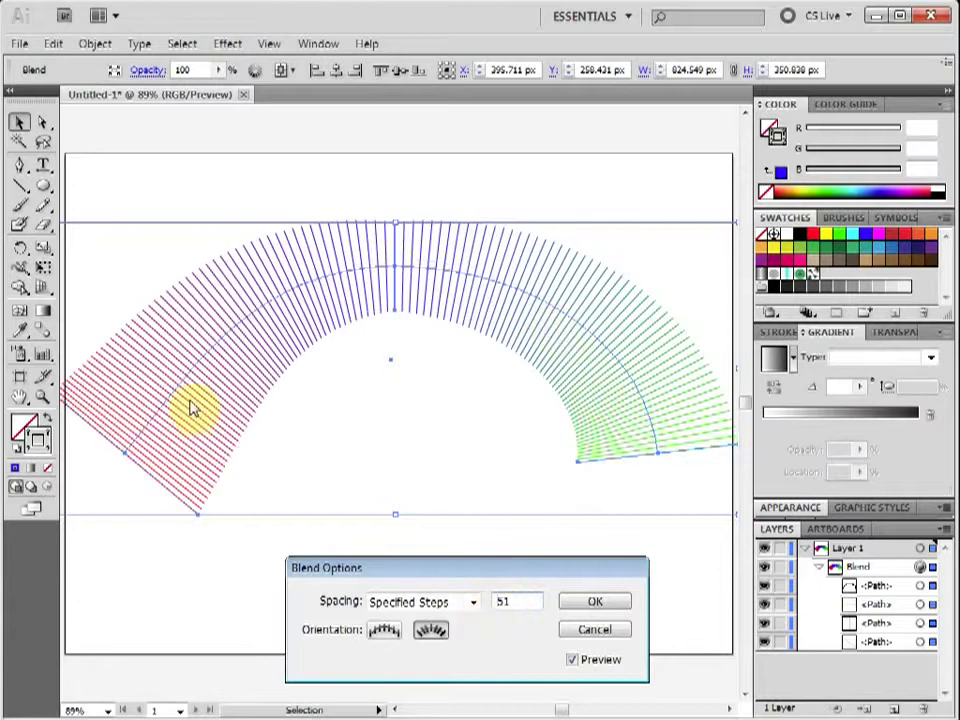
# Step: Compare the blend in Align to Page orientation, restore Align to Path and apply the blend options
pyautogui.click(384, 630)
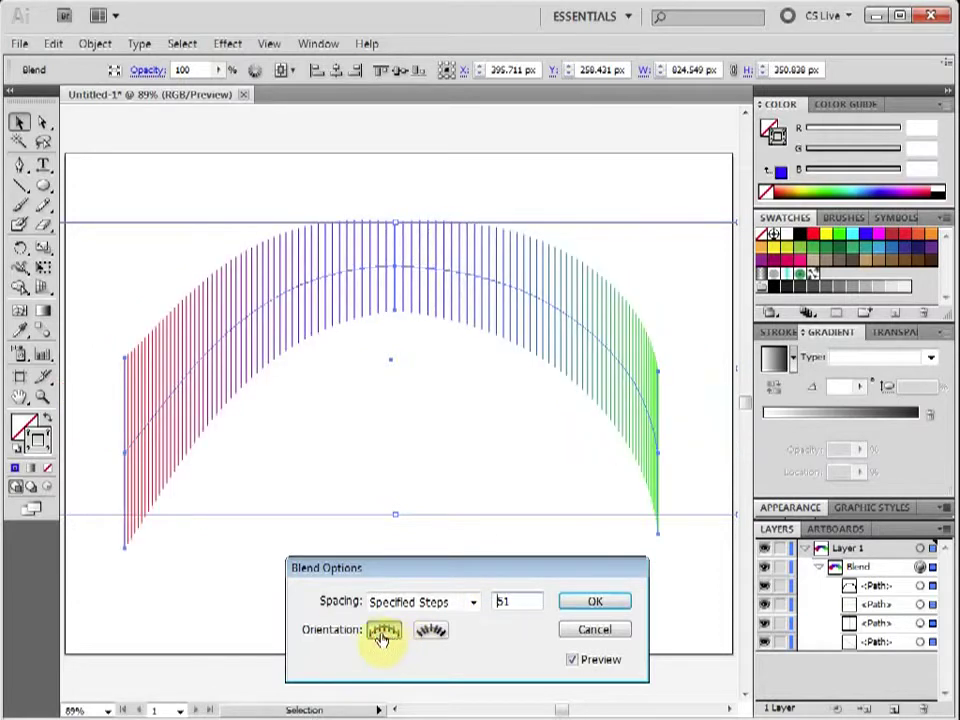
pyautogui.click(431, 630)
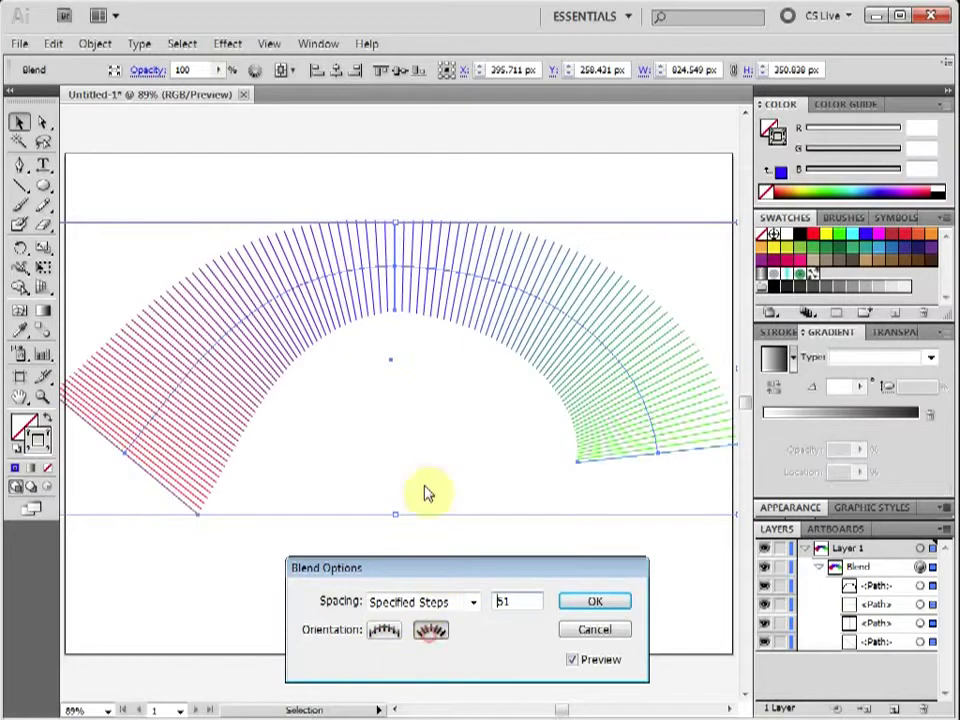
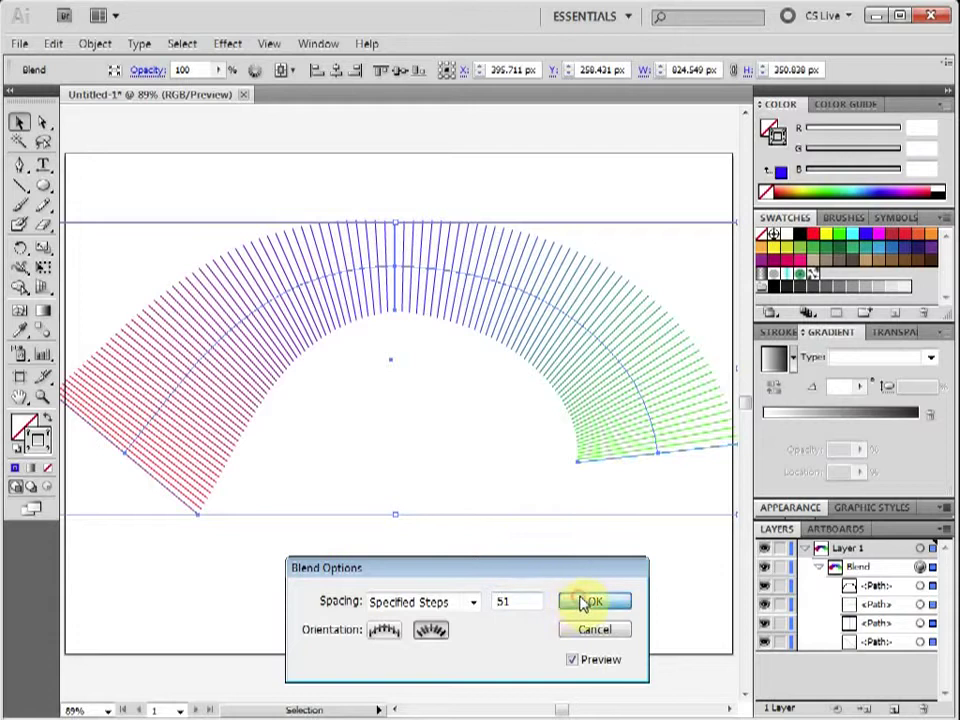
pyautogui.click(588, 601)
# Step: Expand the blend with Object, Fill and Stroke enabled to turn it into a group of separate lines
pyautogui.click(95, 43)
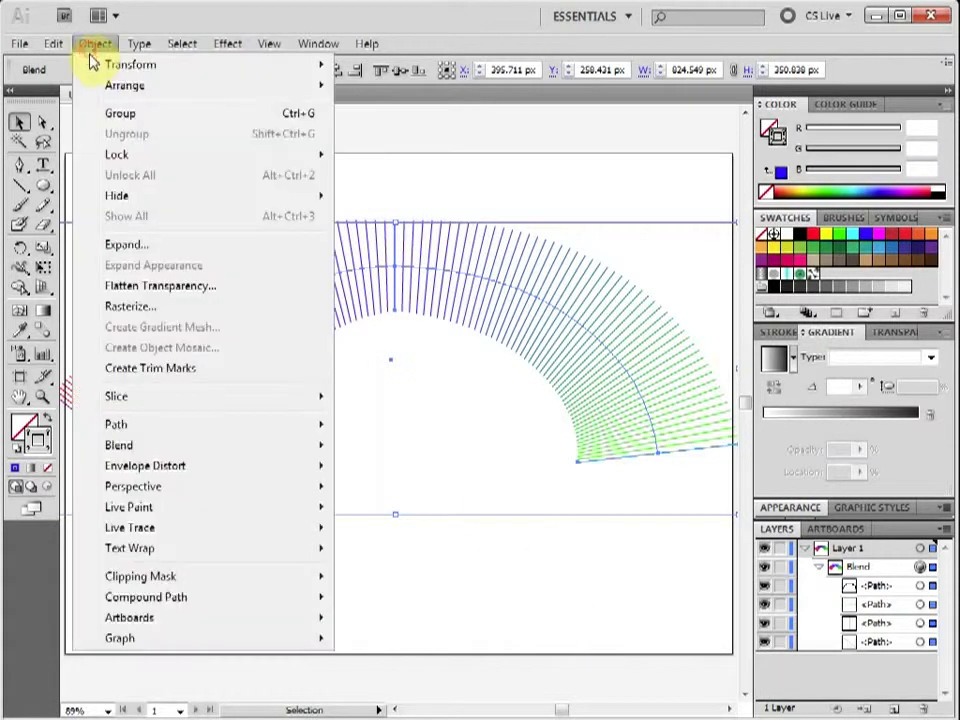
pyautogui.click(115, 247)
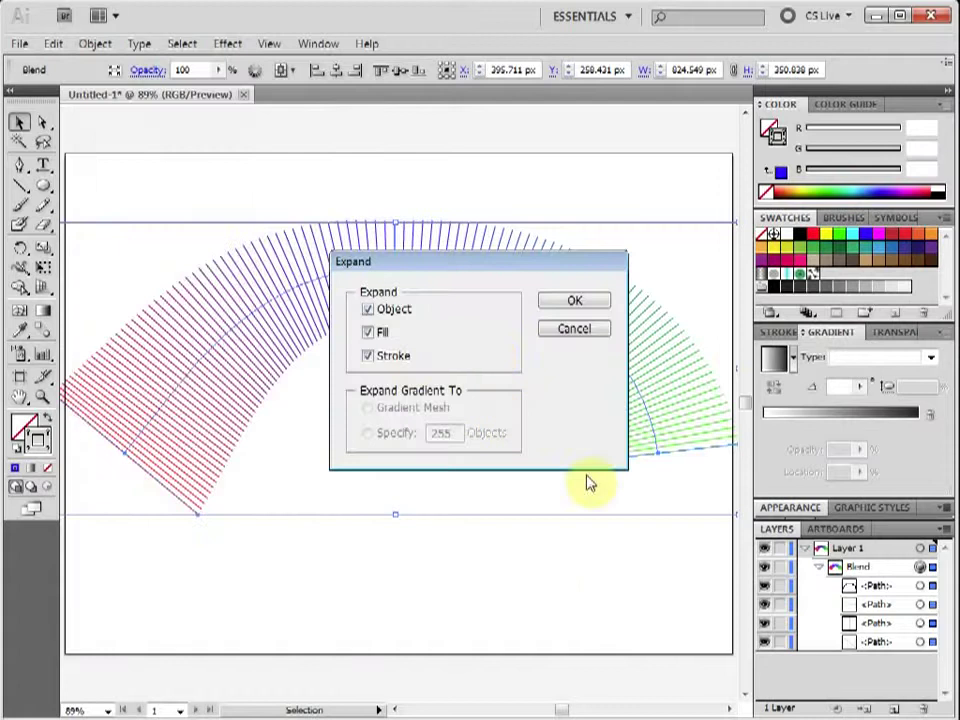
pyautogui.click(566, 303)
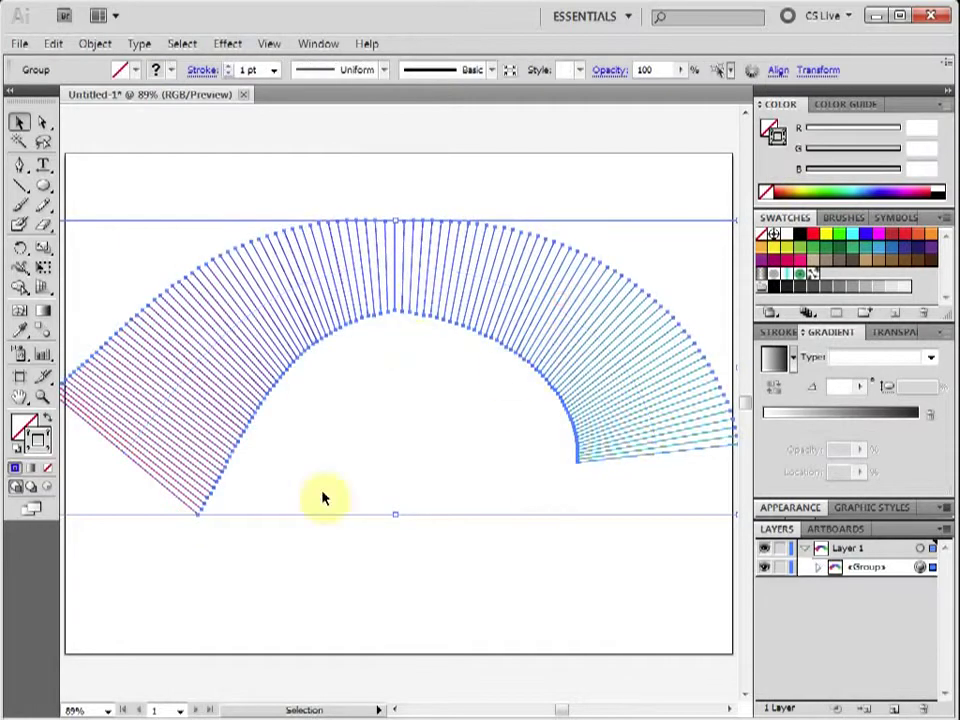
# Step: Reveal the expanded group's individual paths in the layer structure and reselect the group to inspect it
pyautogui.click(818, 568)
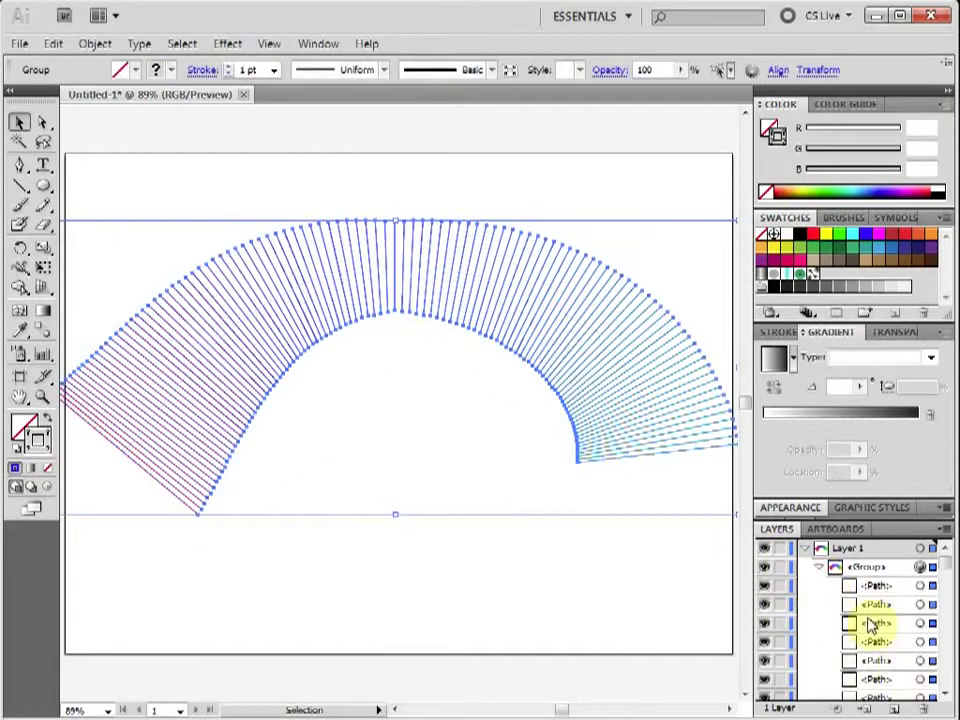
pyautogui.click(384, 585)
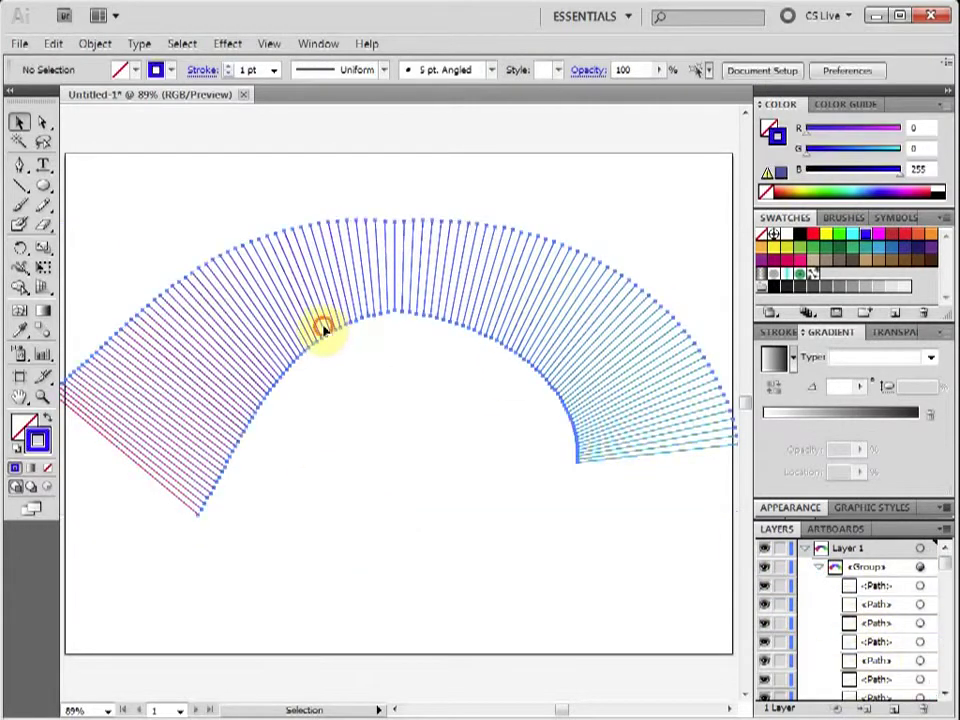
pyautogui.click(321, 326)
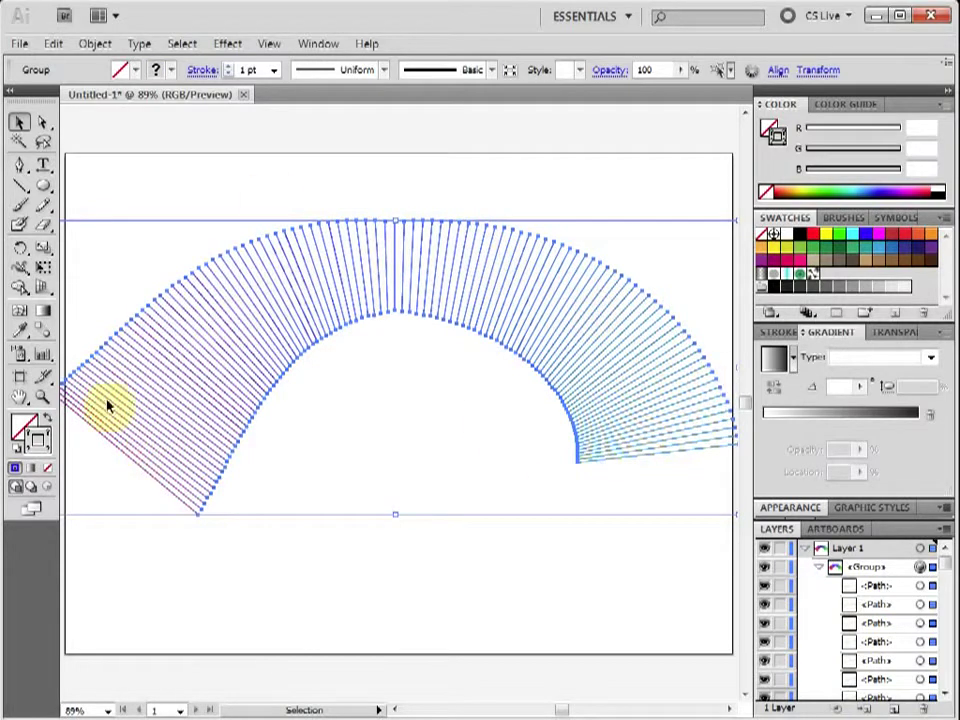
# Step: Delete the expanded group of lines to clear the artboard
pyautogui.click(259, 204)
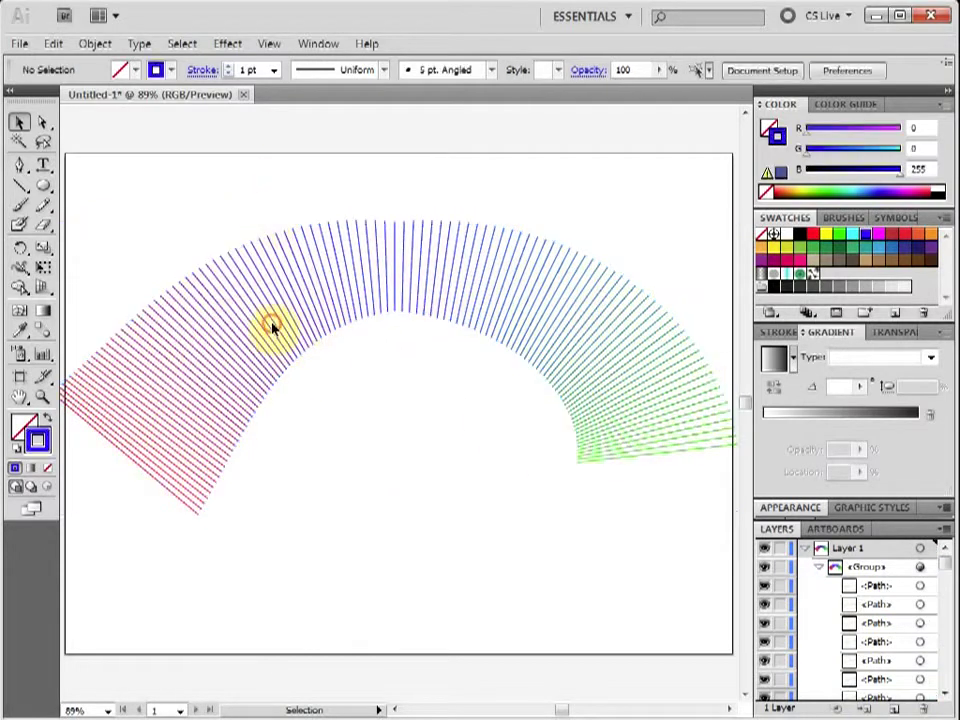
pyautogui.click(216, 350)
pyautogui.press('Delete')
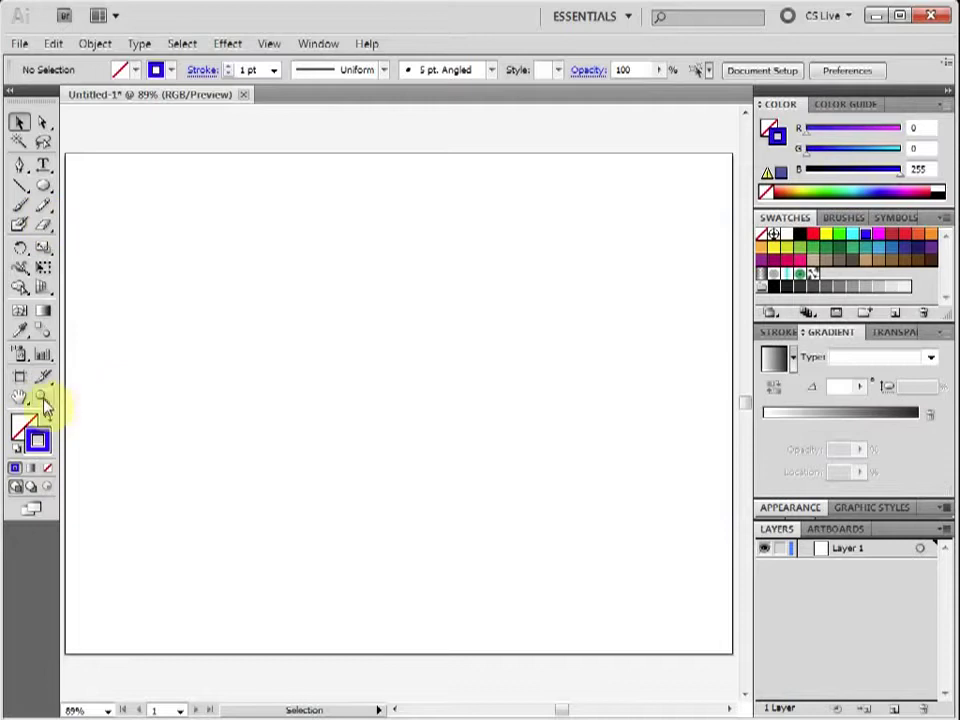
# Step: Draw a hexagon near the artboard's left edge and give it no stroke and a red fill
pyautogui.click(25, 424)
pyautogui.moveTo(43, 188); pyautogui.dragTo(88, 249)
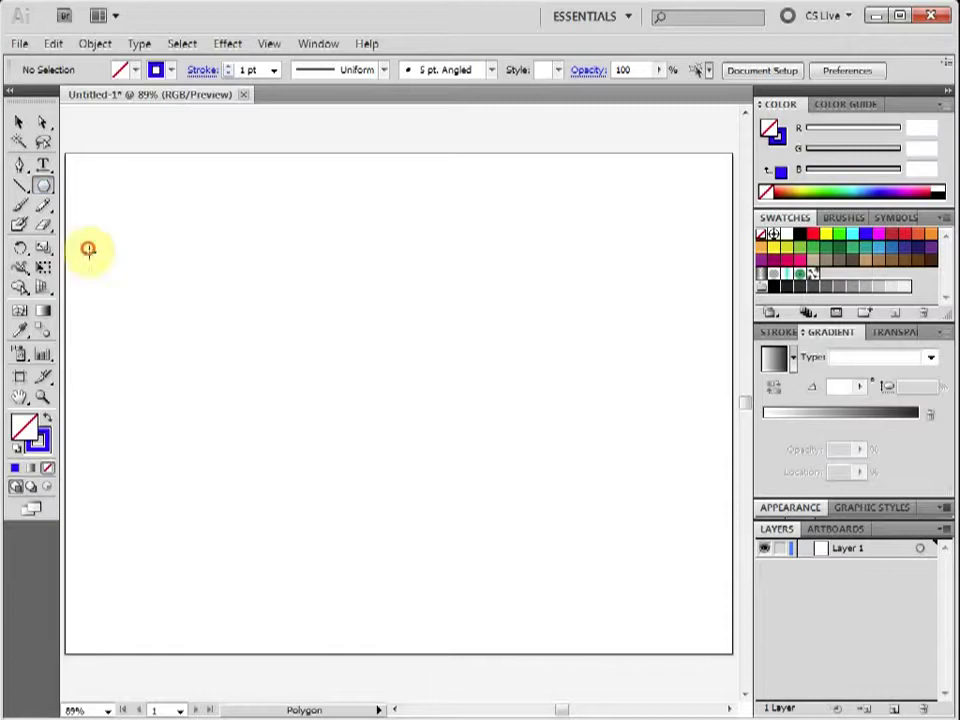
pyautogui.moveTo(154, 396); pyautogui.dragTo(200, 431)
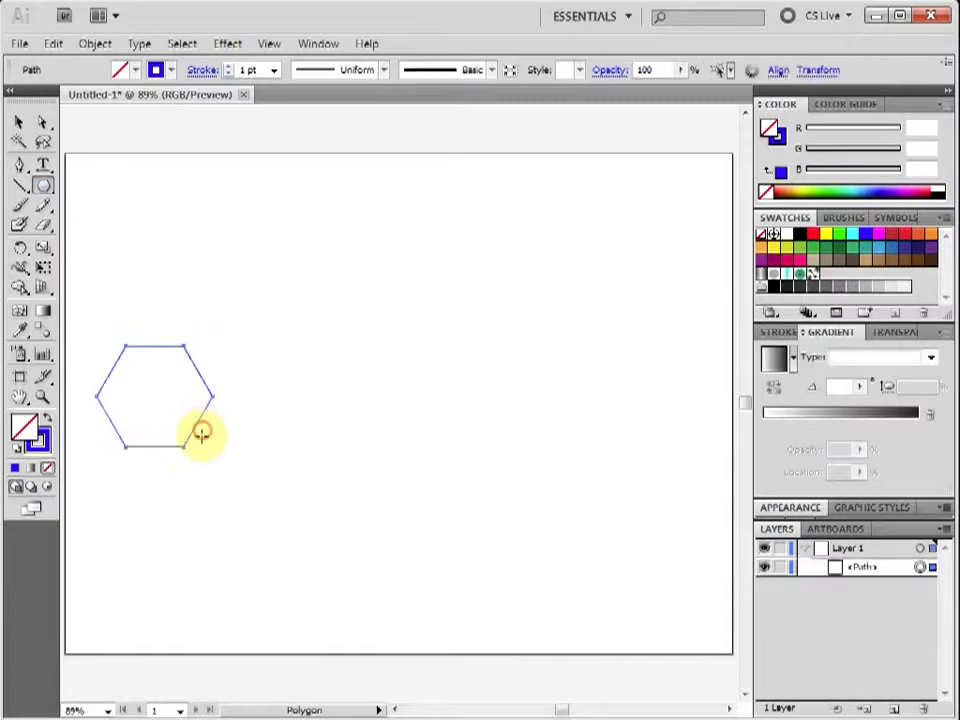
pyautogui.click(762, 236)
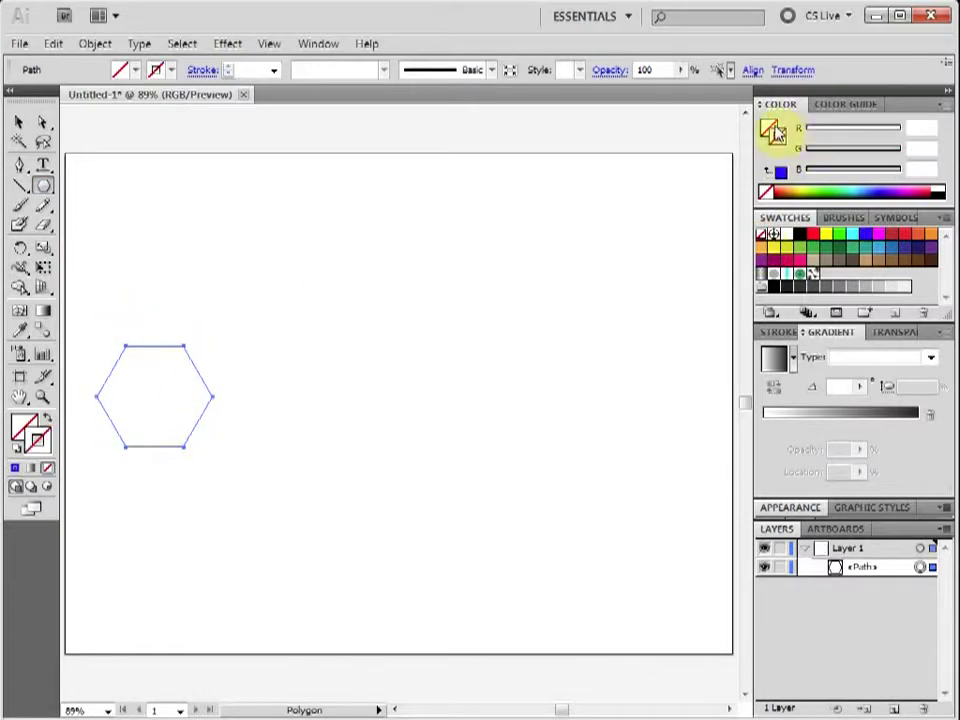
pyautogui.click(815, 241)
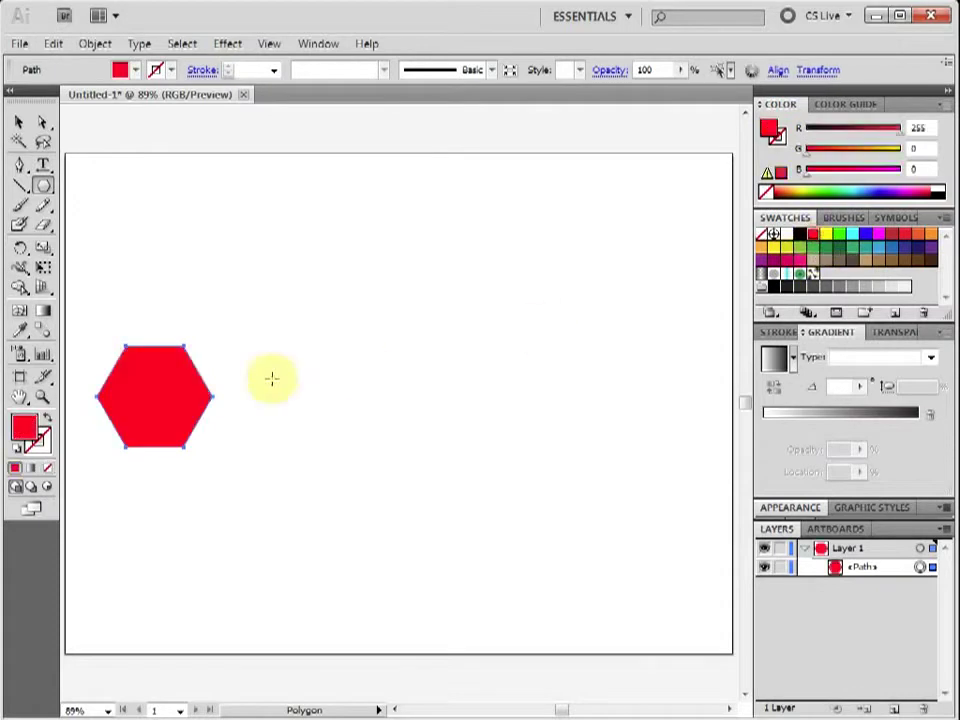
# Step: Fill the hexagon with a linear gradient running from yellow to red
pyautogui.click(31, 468)
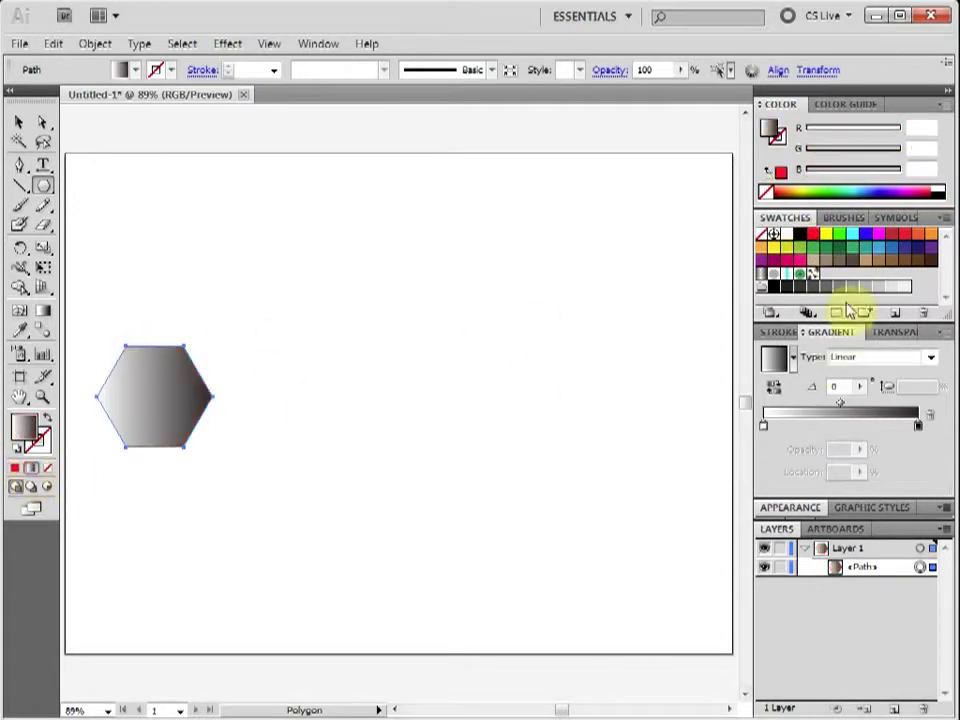
pyautogui.click(918, 425)
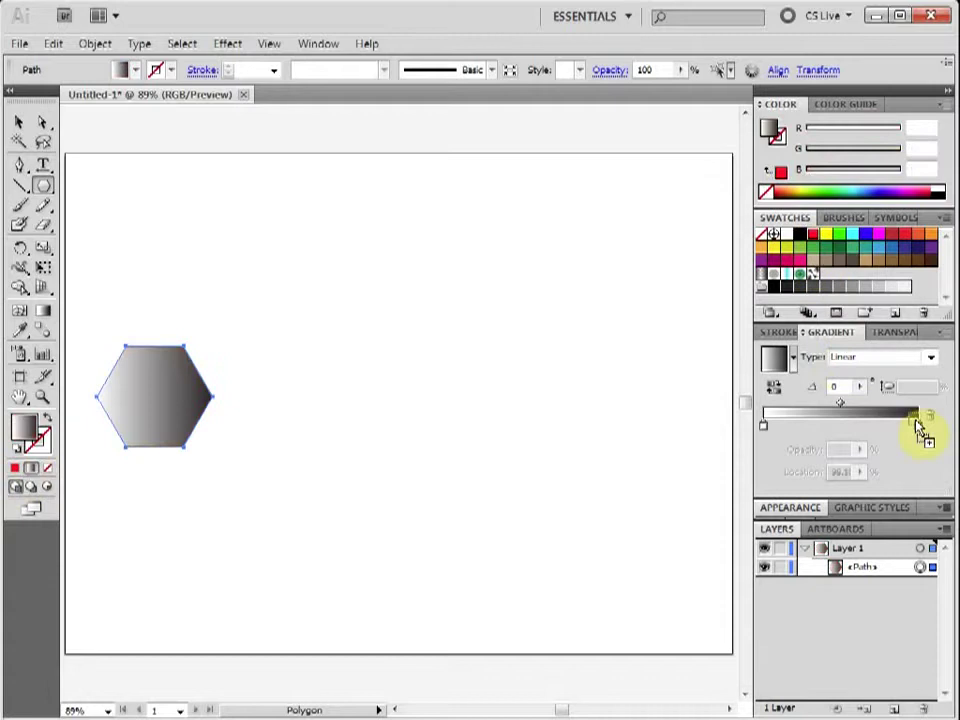
pyautogui.click(812, 233)
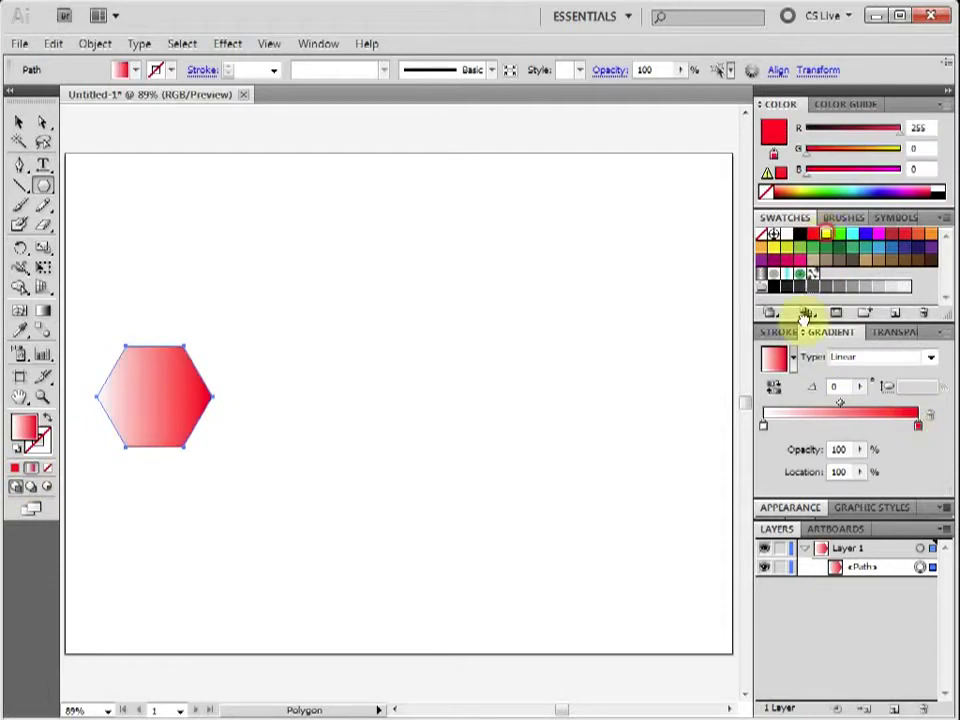
pyautogui.click(763, 428)
pyautogui.click(826, 233)
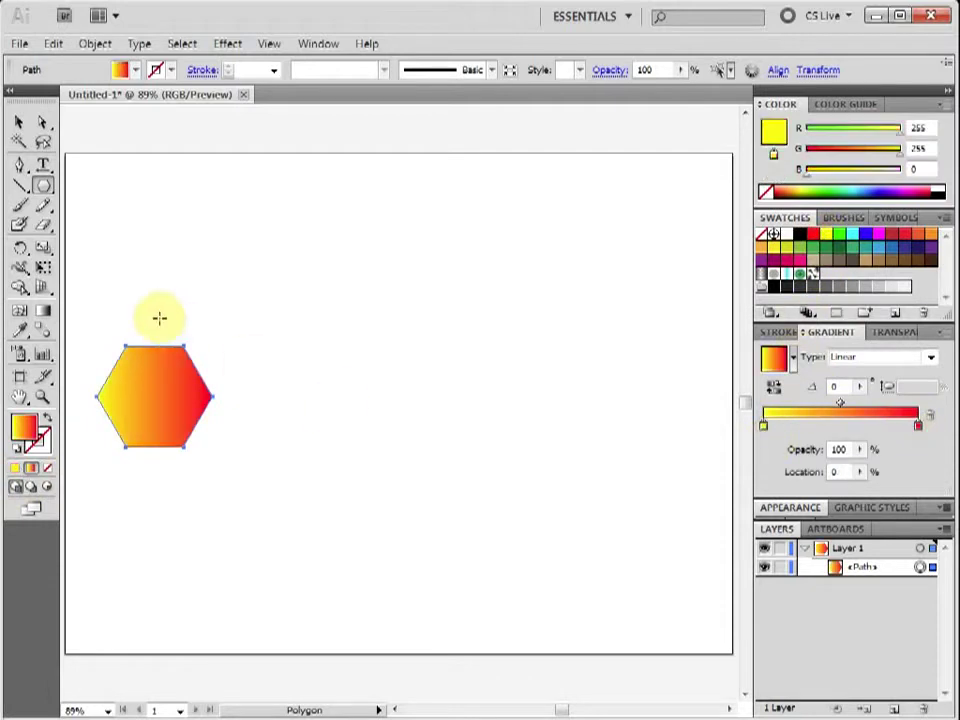
# Step: Draw a five-pointed star near the artboard's upper right and fill it with an orange-to-blue linear gradient, midpoint at 60%
pyautogui.moveTo(44, 193); pyautogui.dragTo(88, 266)
pyautogui.moveTo(546, 220)
pyautogui.mouseDown()
pyautogui.moveTo(596, 272)
pyautogui.moveTo(589, 259)
pyautogui.mouseUp()
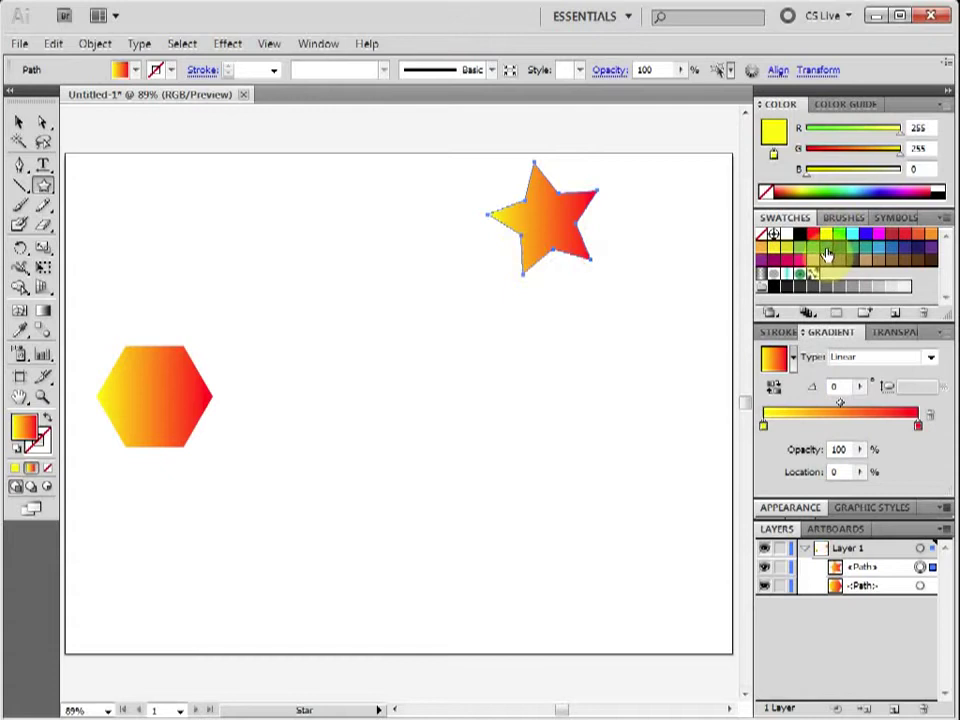
pyautogui.moveTo(813, 271); pyautogui.dragTo(920, 428)
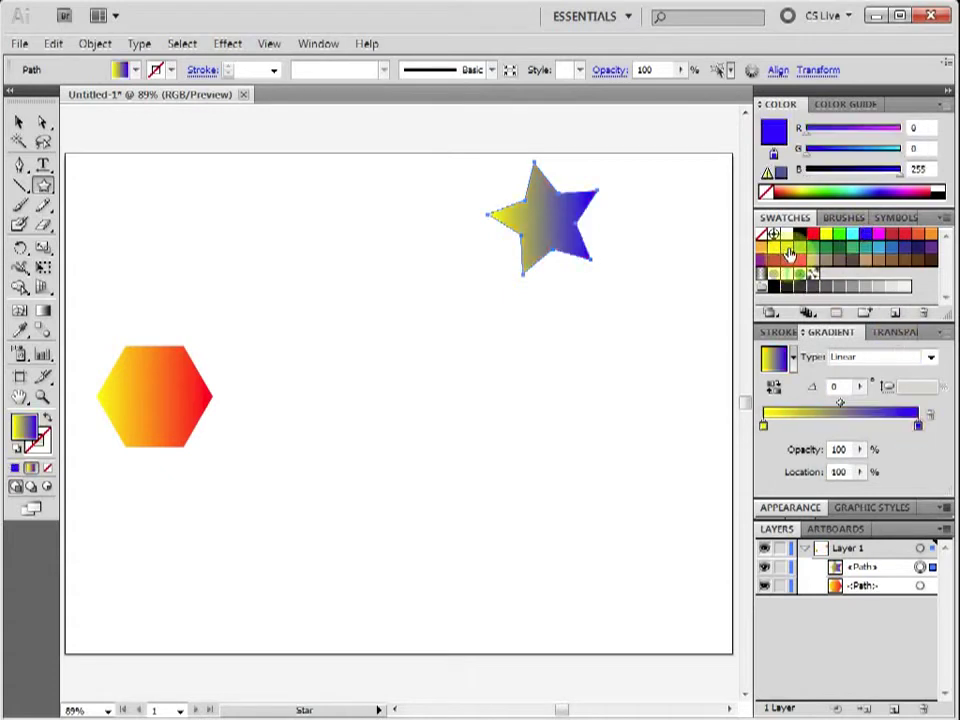
pyautogui.moveTo(763, 253); pyautogui.dragTo(762, 426)
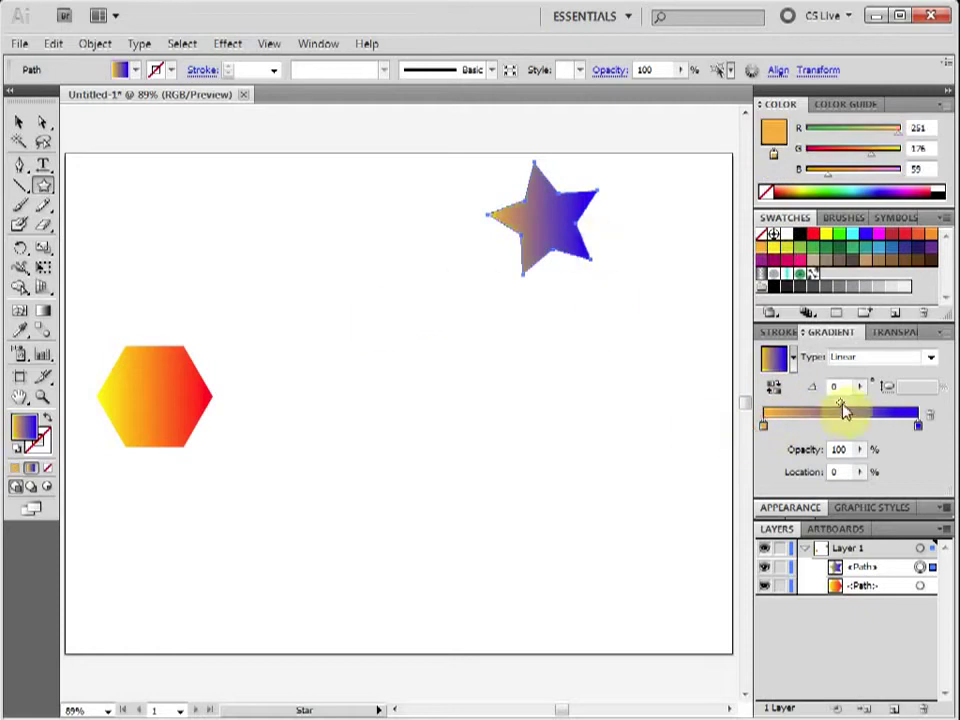
# Step: Blend the hexagon with the star using the Blend tool
pyautogui.click(19, 122)
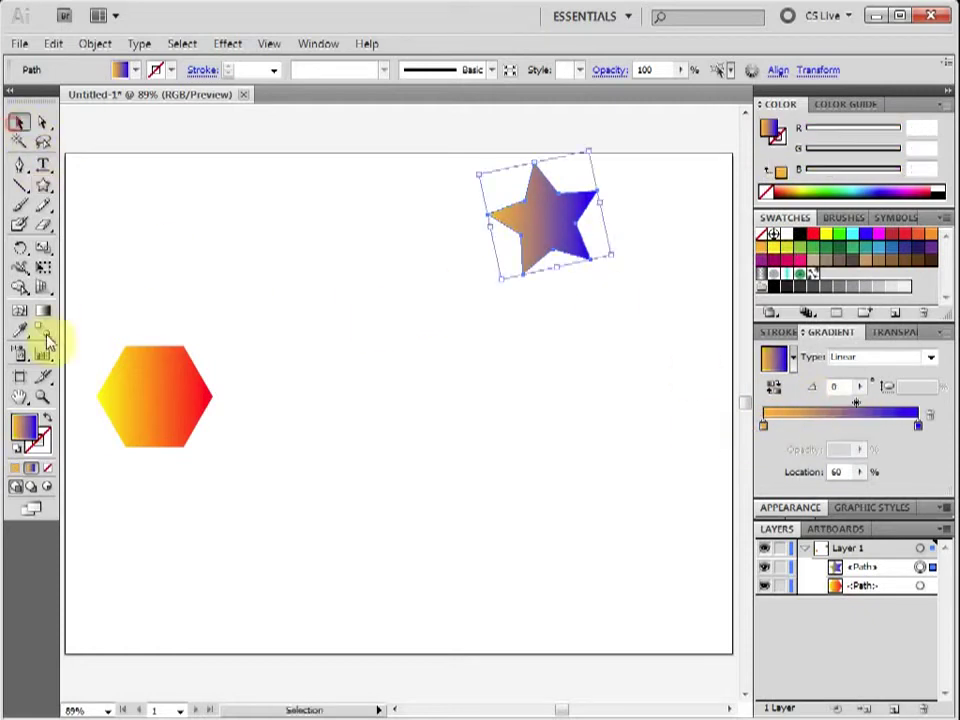
pyautogui.click(42, 337)
pyautogui.click(167, 386)
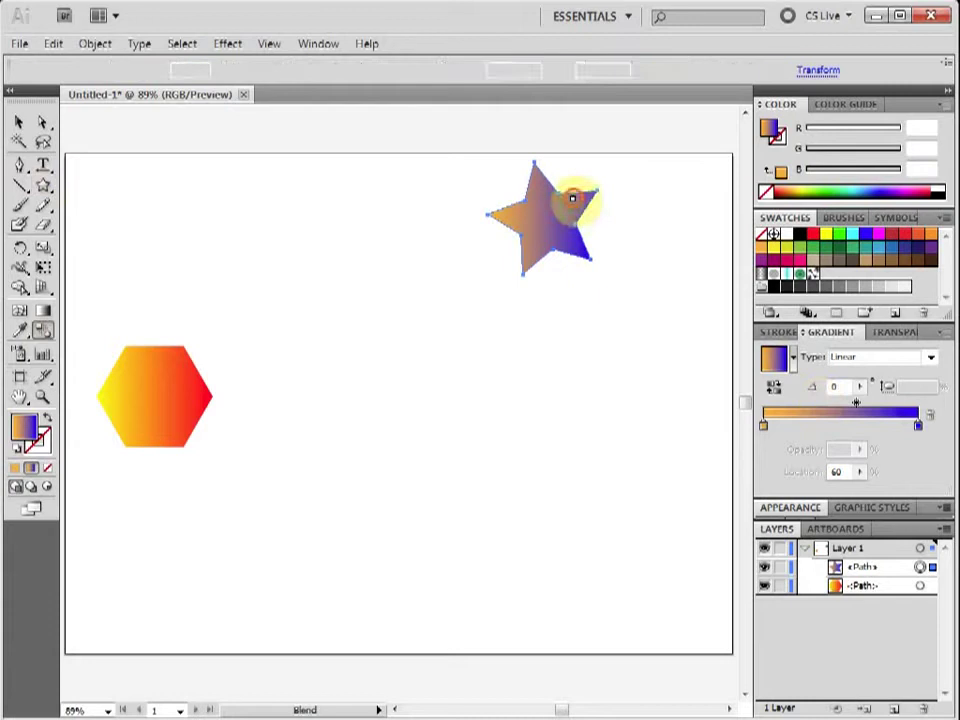
pyautogui.click(502, 243)
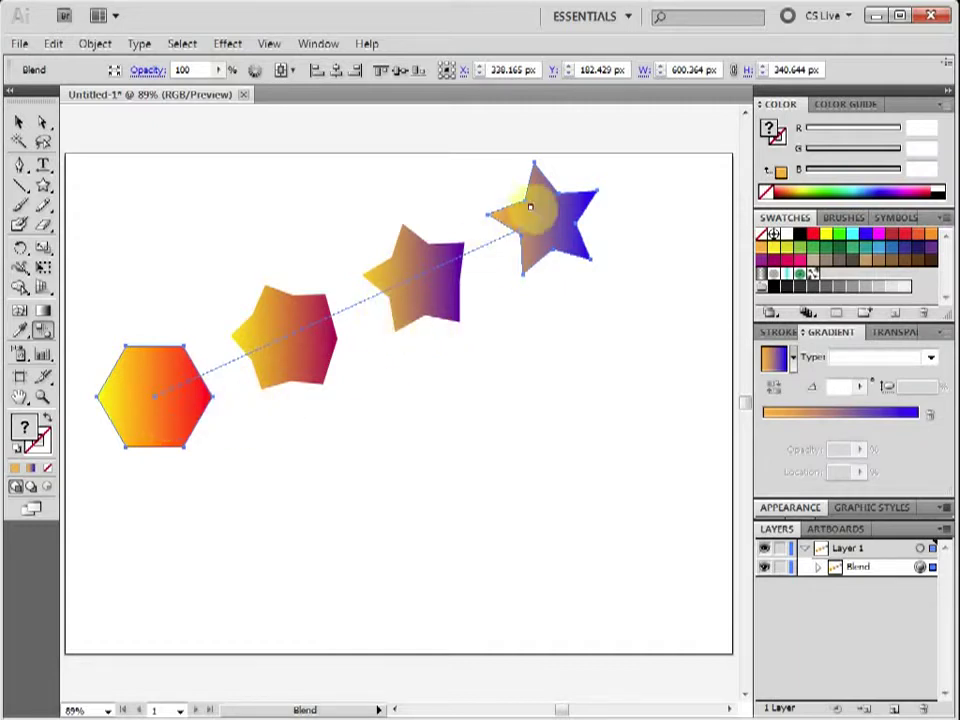
# Step: Set the blend's spacing to 44 specified steps, try the Align to Path orientation and apply the options
pyautogui.click(96, 44)
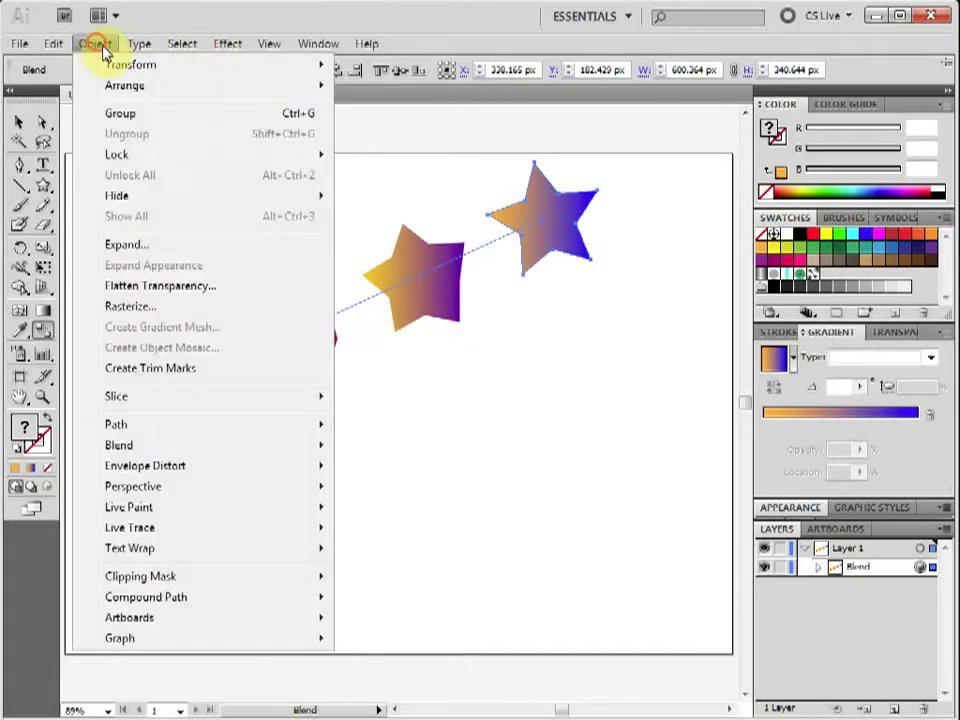
pyautogui.moveTo(184, 454)
pyautogui.click(451, 496)
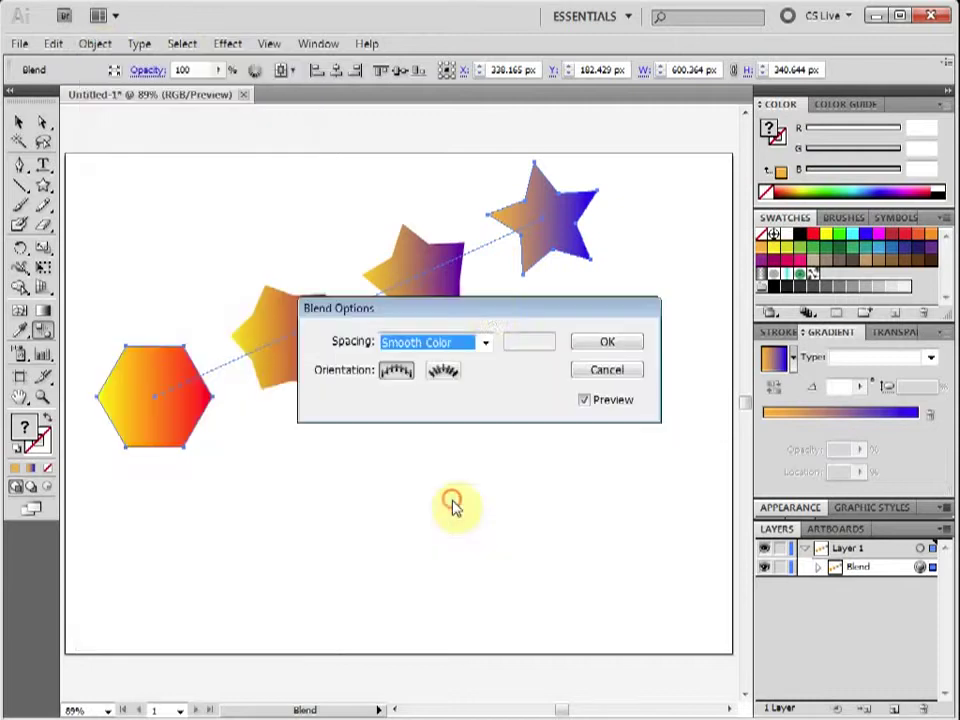
pyautogui.moveTo(489, 310); pyautogui.dragTo(519, 466)
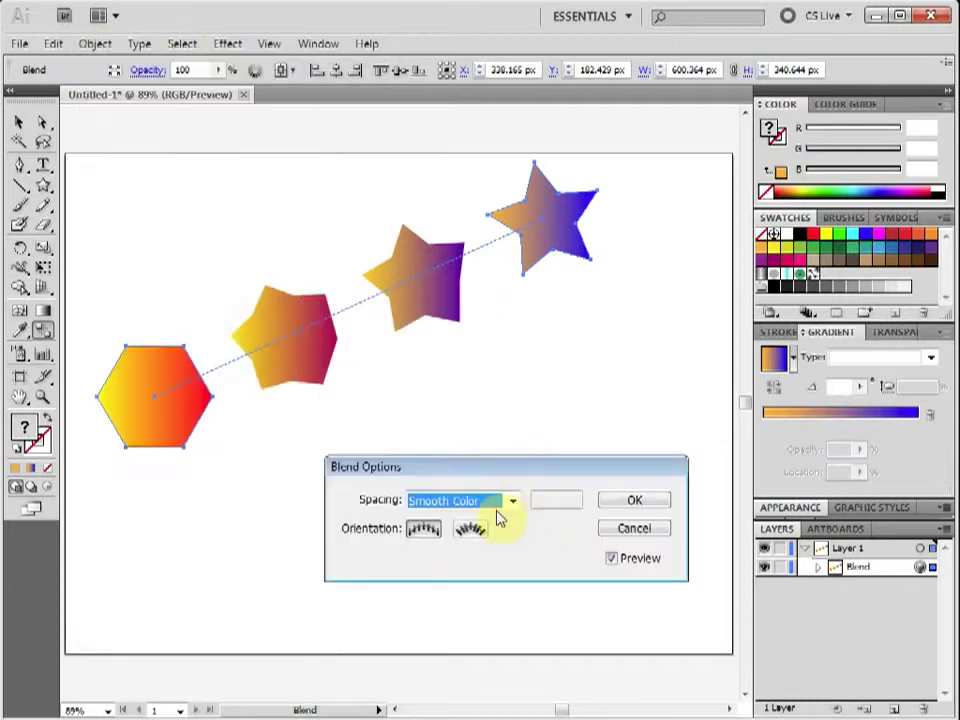
pyautogui.click(485, 501)
pyautogui.click(441, 536)
pyautogui.click(553, 503)
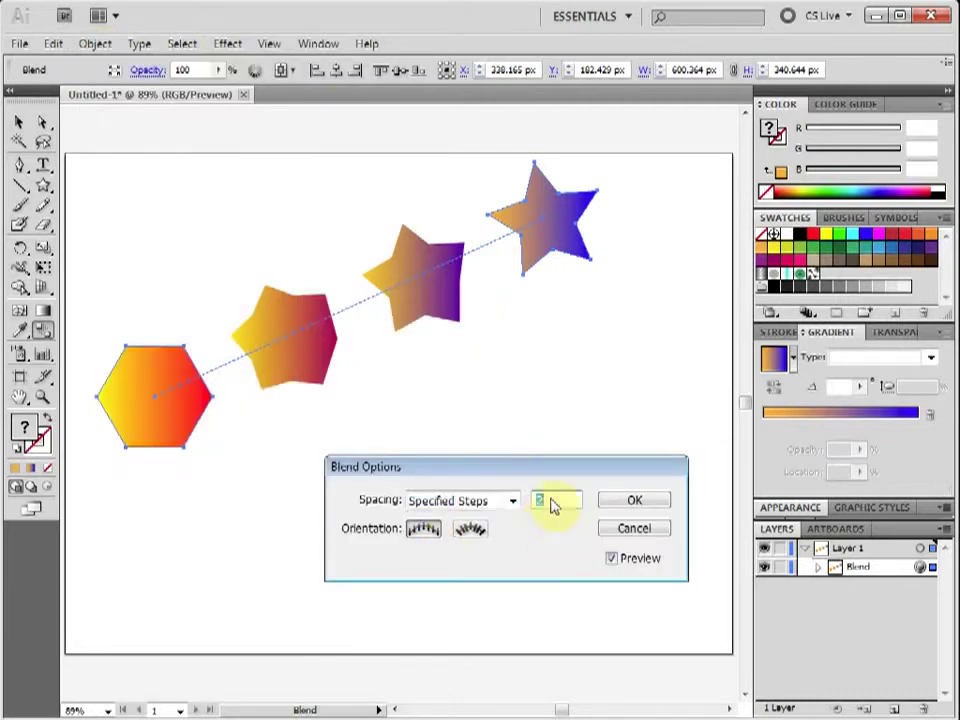
pyautogui.press('Up')
pyautogui.press('Up')
pyautogui.press('Up')
pyautogui.press('Up')
pyautogui.press('Up')
pyautogui.press('Up')
pyautogui.press('Up')
pyautogui.press('Up')
pyautogui.press('Up')
pyautogui.press('Up')
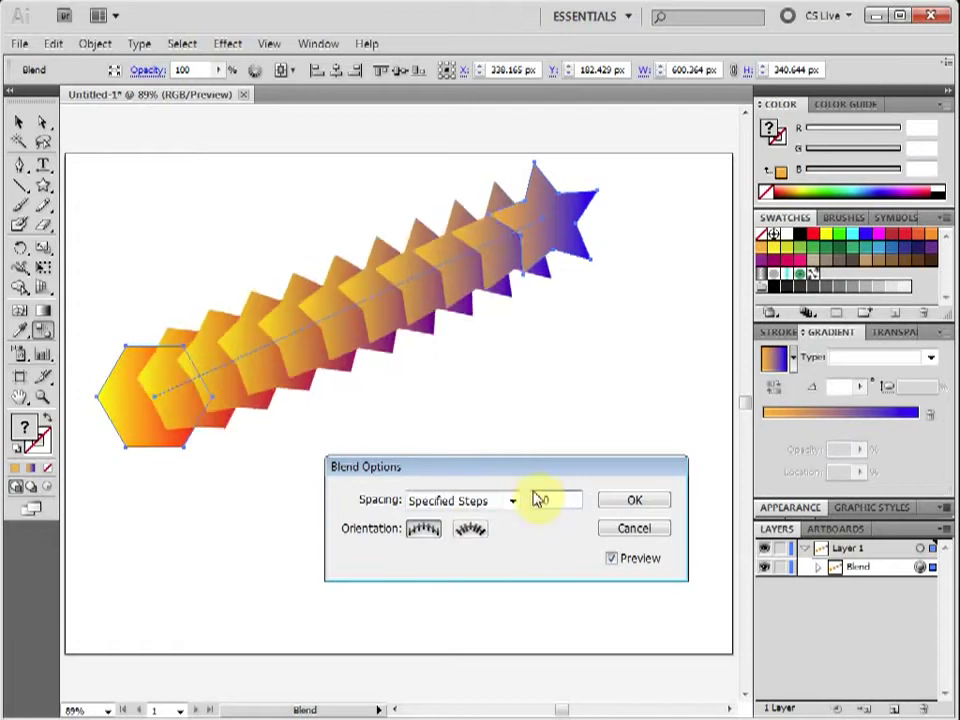
pyautogui.press('Up')
pyautogui.press('Up')
pyautogui.press('Up')
pyautogui.press('Up')
pyautogui.press('Up')
pyautogui.press('Up')
pyautogui.press('Up')
pyautogui.press('Up')
pyautogui.press('Up')
pyautogui.press('Up')
pyautogui.press('Up')
pyautogui.press('Up')
pyautogui.press('Up')
pyautogui.press('Up')
pyautogui.press('Up')
pyautogui.press('Up')
pyautogui.press('Up')
pyautogui.press('Up')
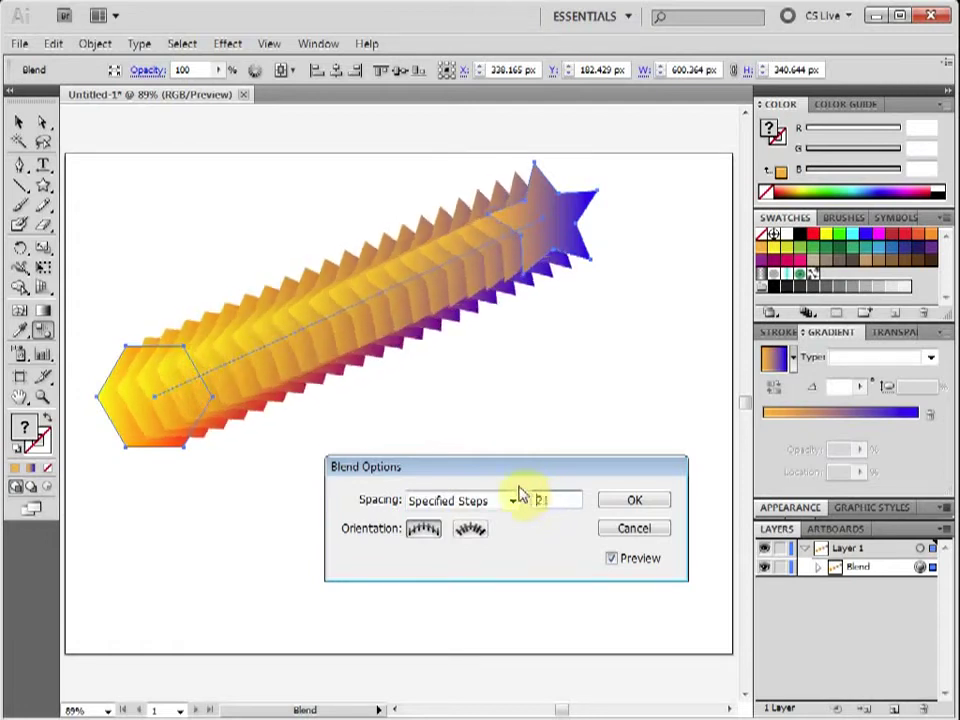
pyautogui.press('Up')
pyautogui.press('Up')
pyautogui.press('Up')
pyautogui.press('Up')
pyautogui.press('Up')
pyautogui.press('Up')
pyautogui.press('Up')
pyautogui.press('Up')
pyautogui.press('Up')
pyautogui.press('Up')
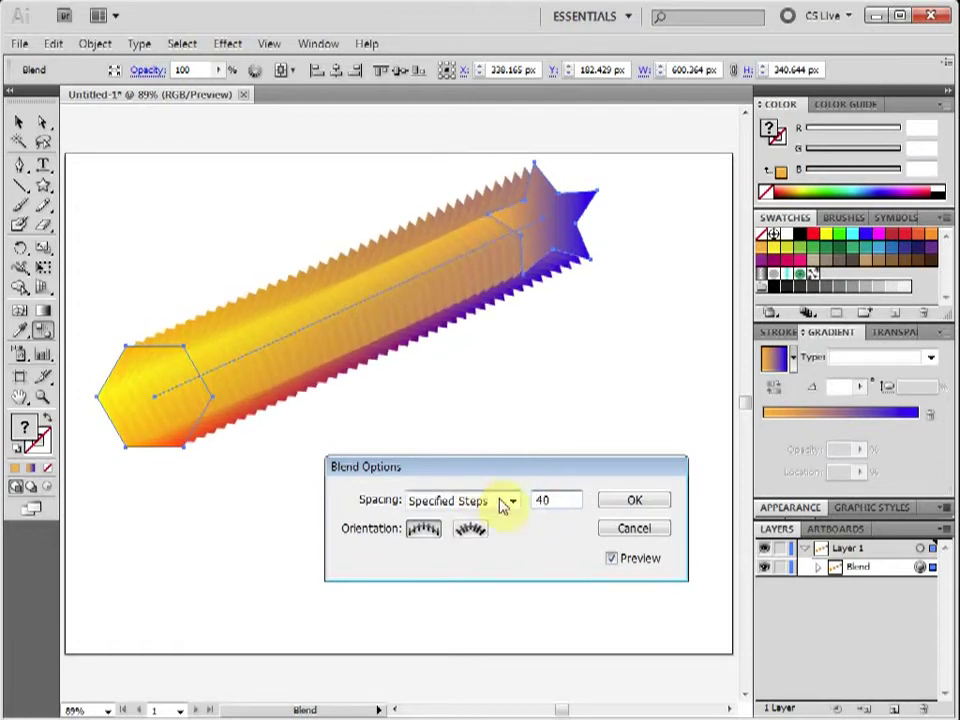
pyautogui.press('Up')
pyautogui.press('Up')
pyautogui.press('Up')
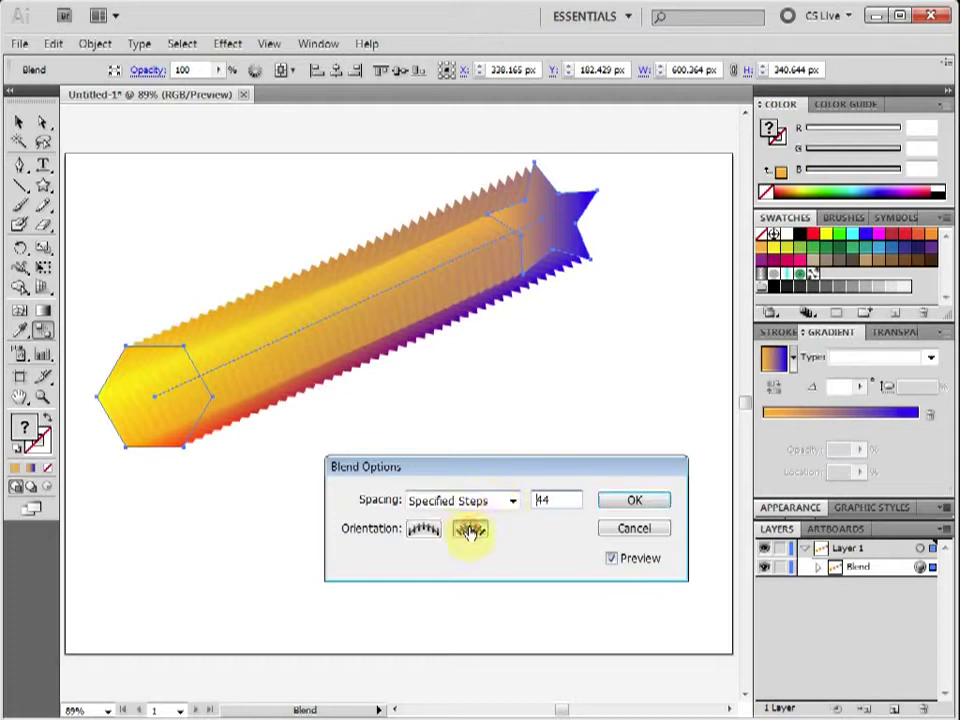
pyautogui.click(468, 529)
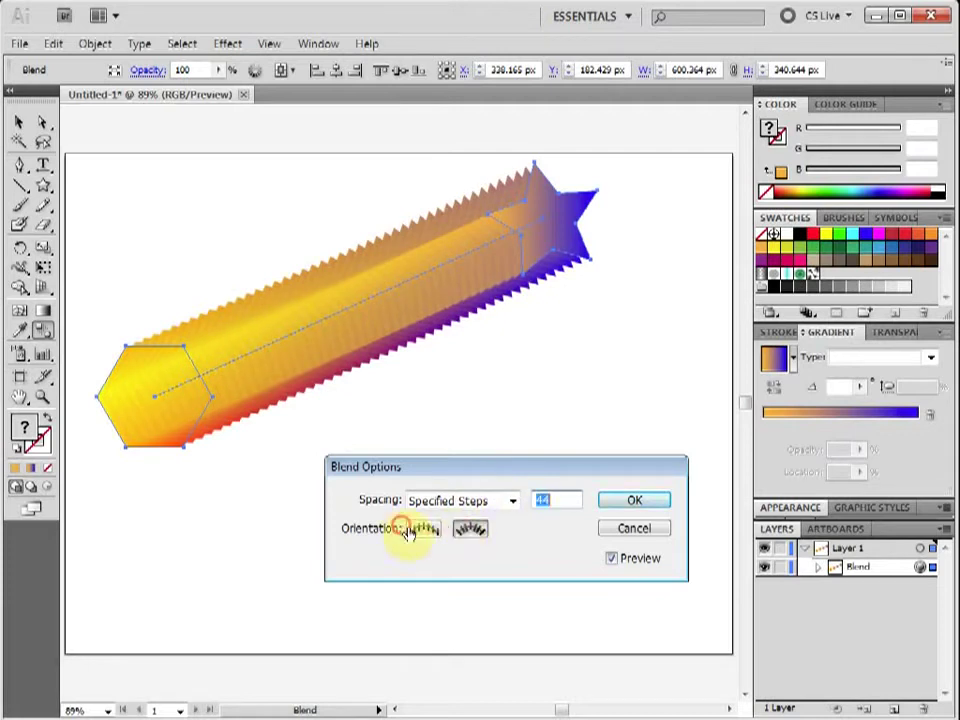
pyautogui.click(616, 503)
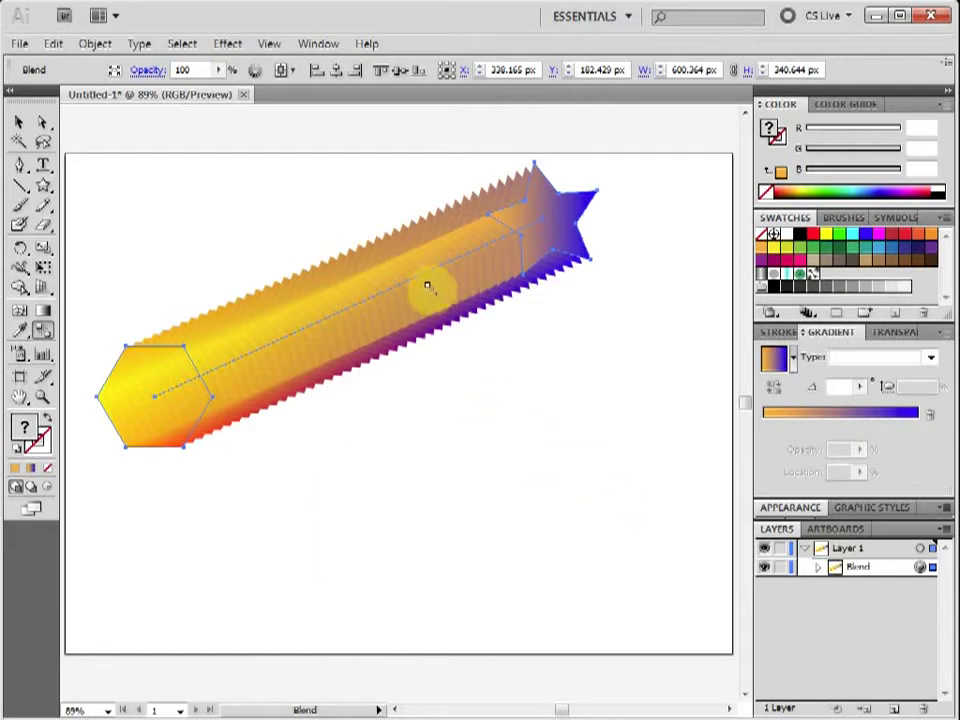
# Step: Move the whole blend down and slightly right toward the middle of the artboard
pyautogui.click(19, 121)
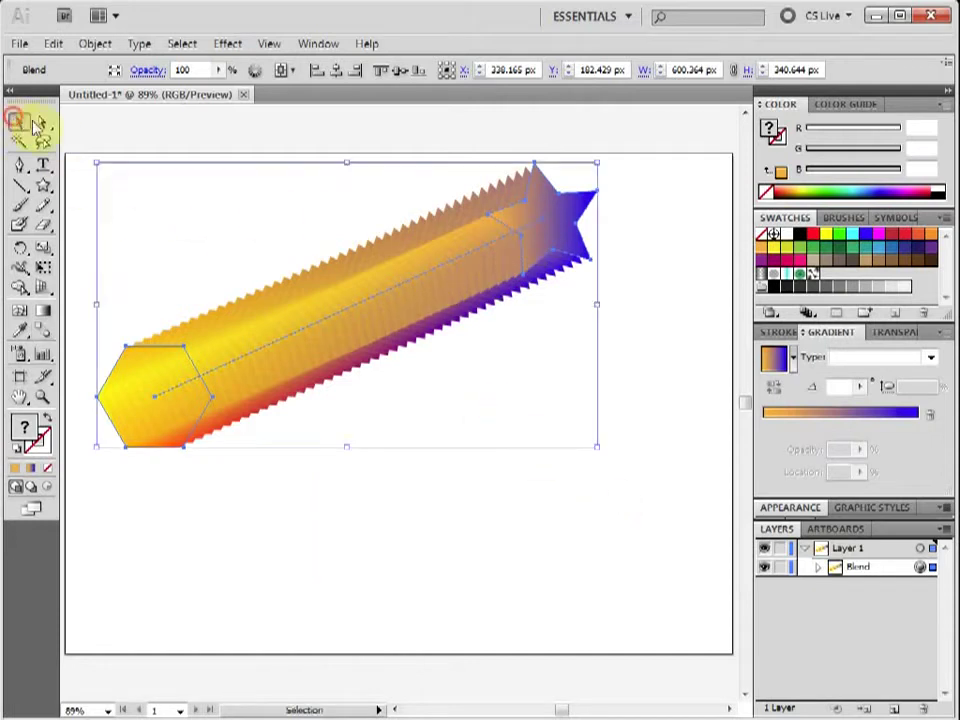
pyautogui.click(268, 228)
pyautogui.moveTo(429, 242); pyautogui.dragTo(454, 337)
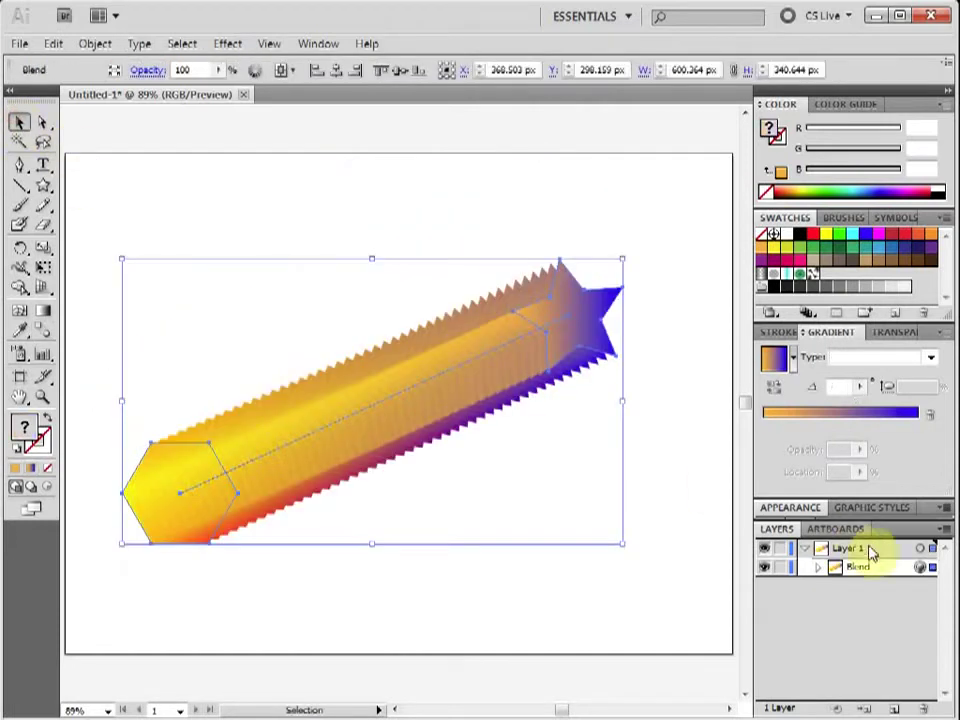
# Step: Select only the star path inside the blend and rotate it about 46 degrees clockwise
pyautogui.click(817, 567)
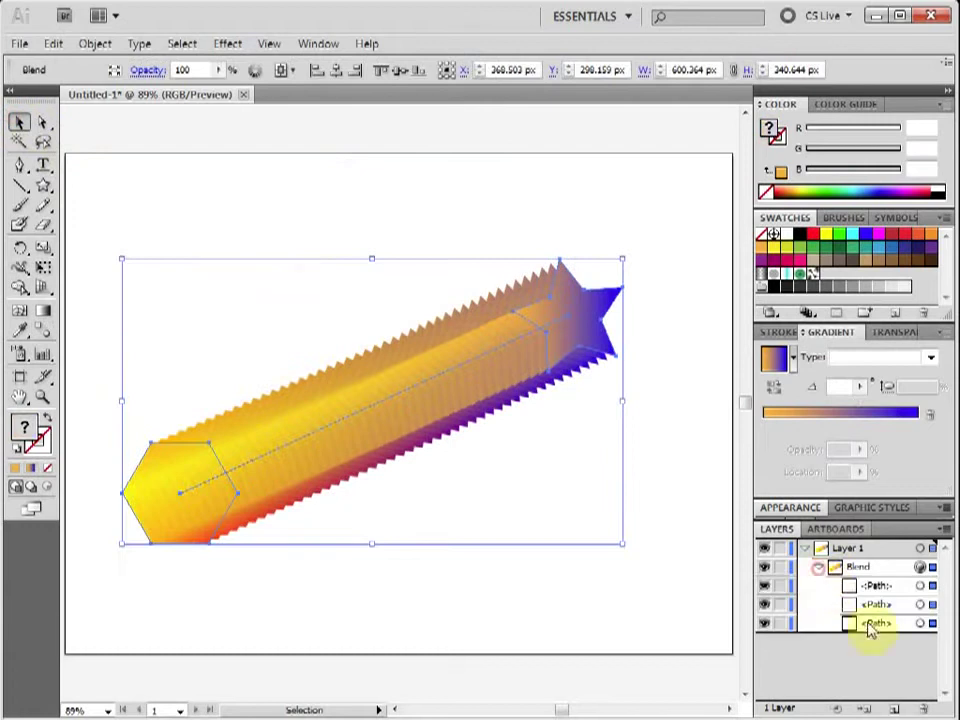
pyautogui.click(918, 606)
pyautogui.moveTo(632, 300); pyautogui.dragTo(622, 346)
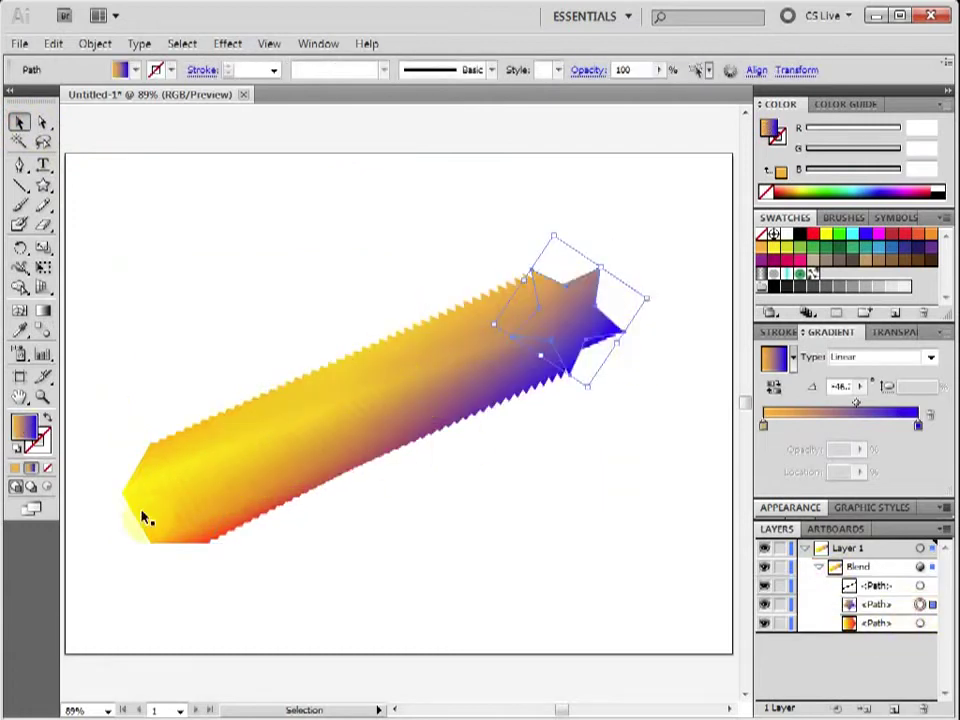
# Step: Select only the hexagon path inside the blend, stretch it taller downward and move it up slightly
pyautogui.click(918, 624)
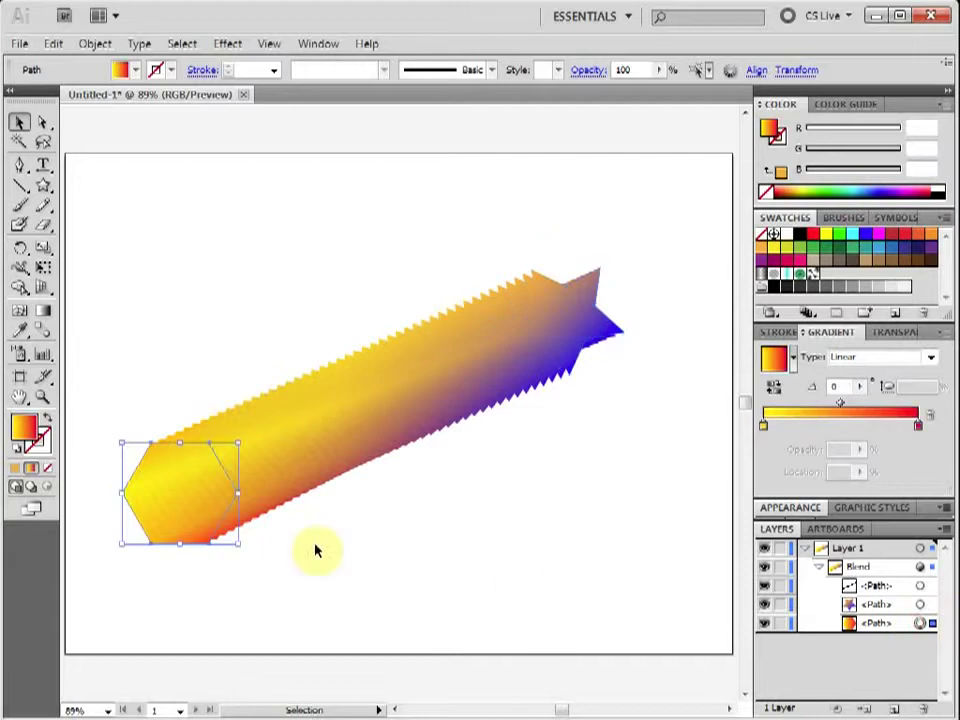
pyautogui.moveTo(234, 542); pyautogui.dragTo(236, 620)
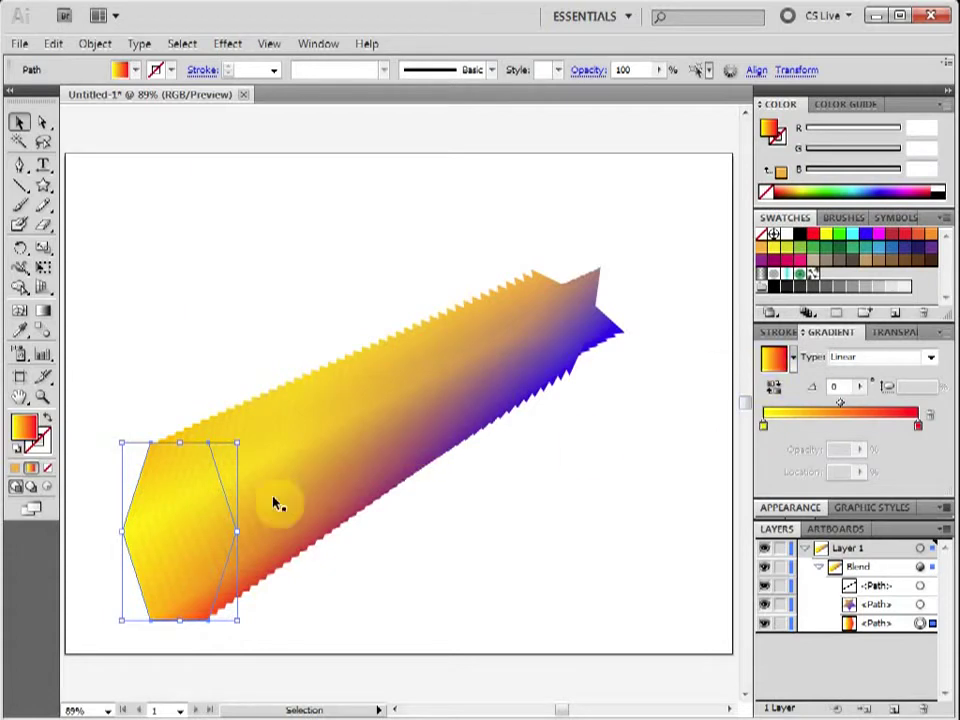
pyautogui.moveTo(205, 518); pyautogui.dragTo(204, 469)
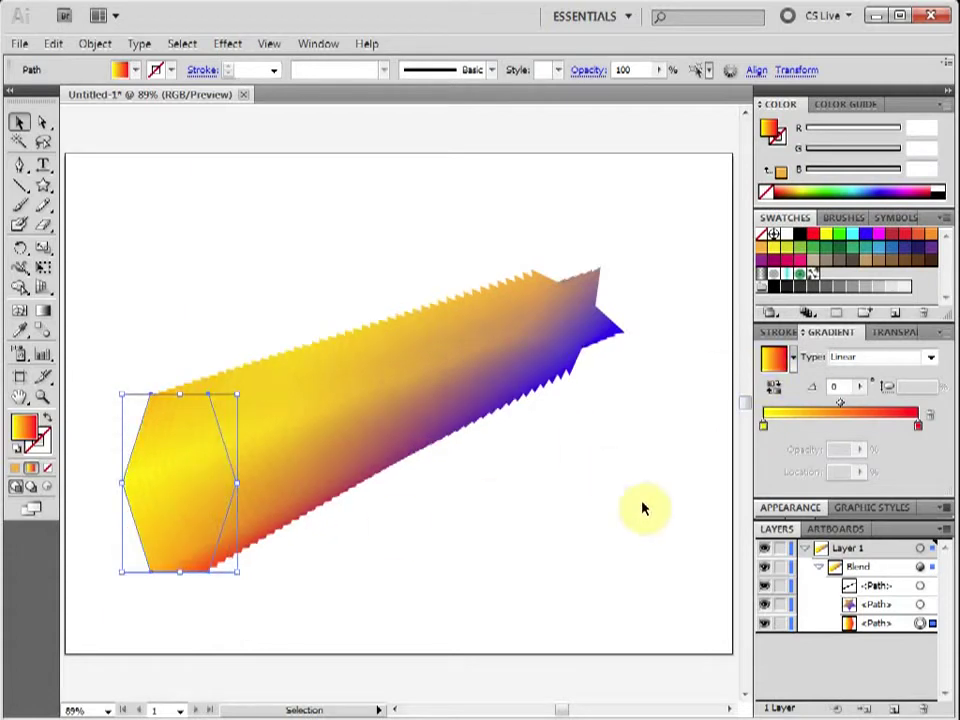
# Step: Change the red stop of the hexagon's gradient to dark green, R 0, G 94, B 0, and deselect the path
pyautogui.click(570, 323)
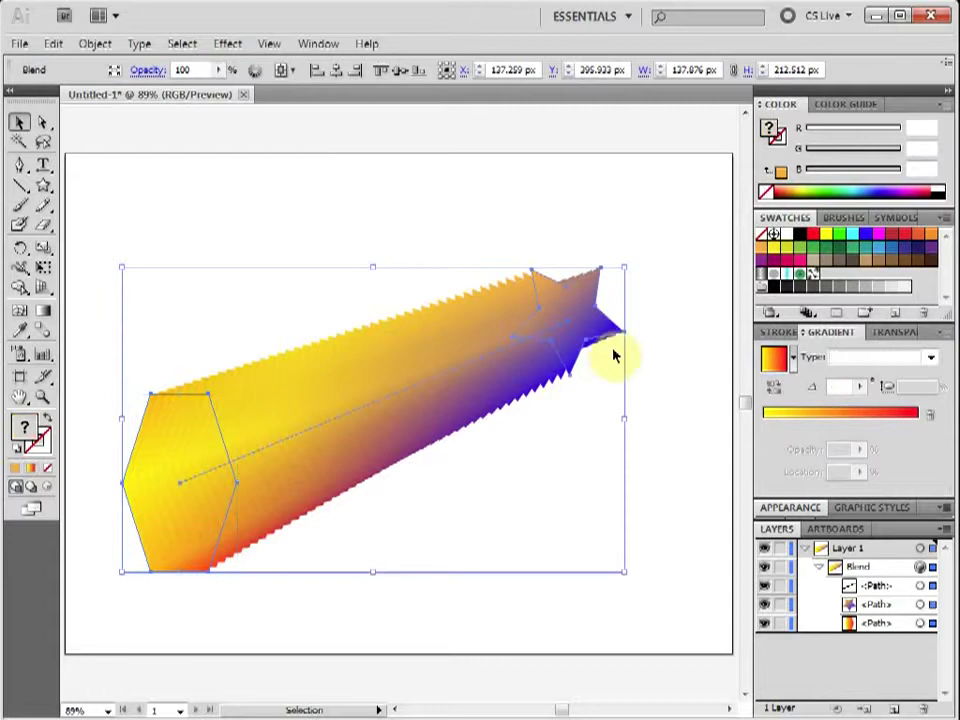
pyautogui.click(919, 624)
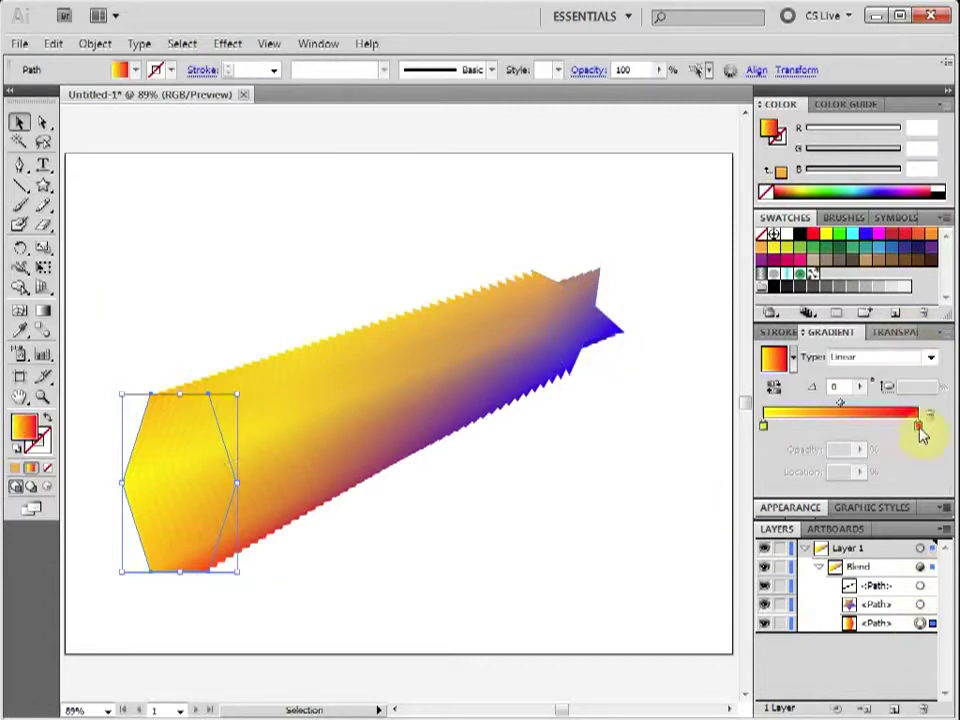
pyautogui.click(919, 426)
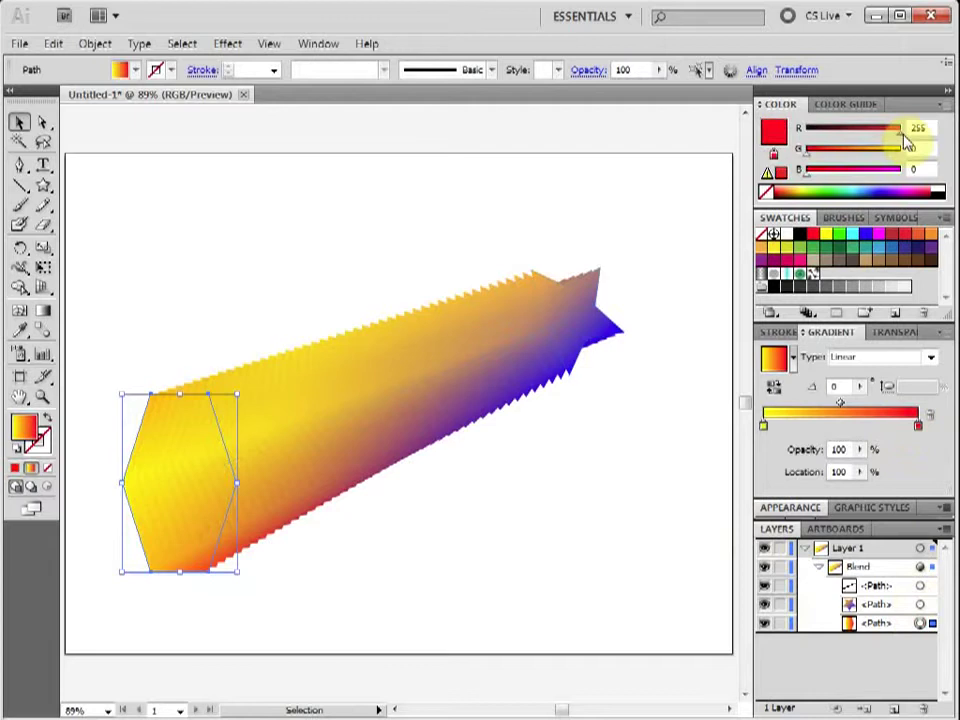
pyautogui.moveTo(905, 130); pyautogui.dragTo(875, 139)
pyautogui.moveTo(812, 150); pyautogui.dragTo(856, 150)
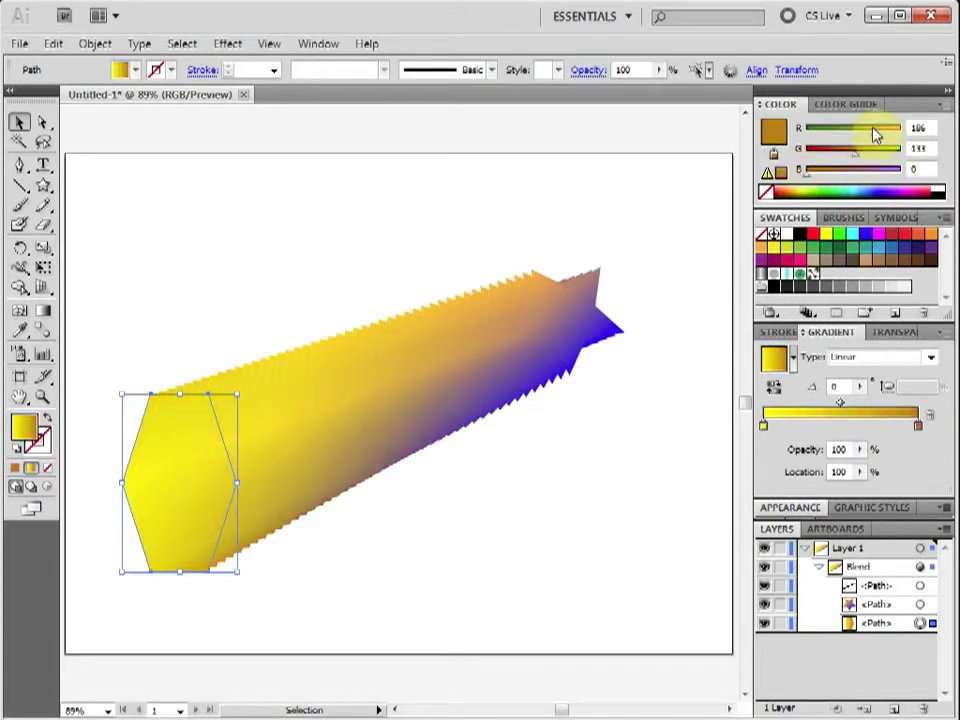
pyautogui.moveTo(877, 137); pyautogui.dragTo(806, 132)
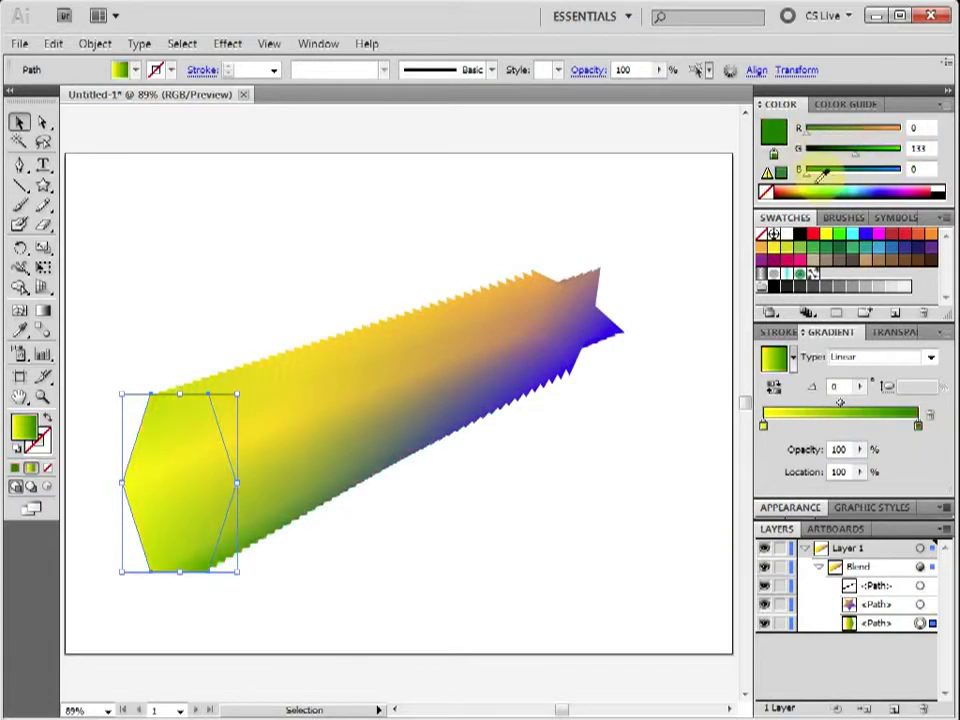
pyautogui.moveTo(857, 158); pyautogui.dragTo(841, 156)
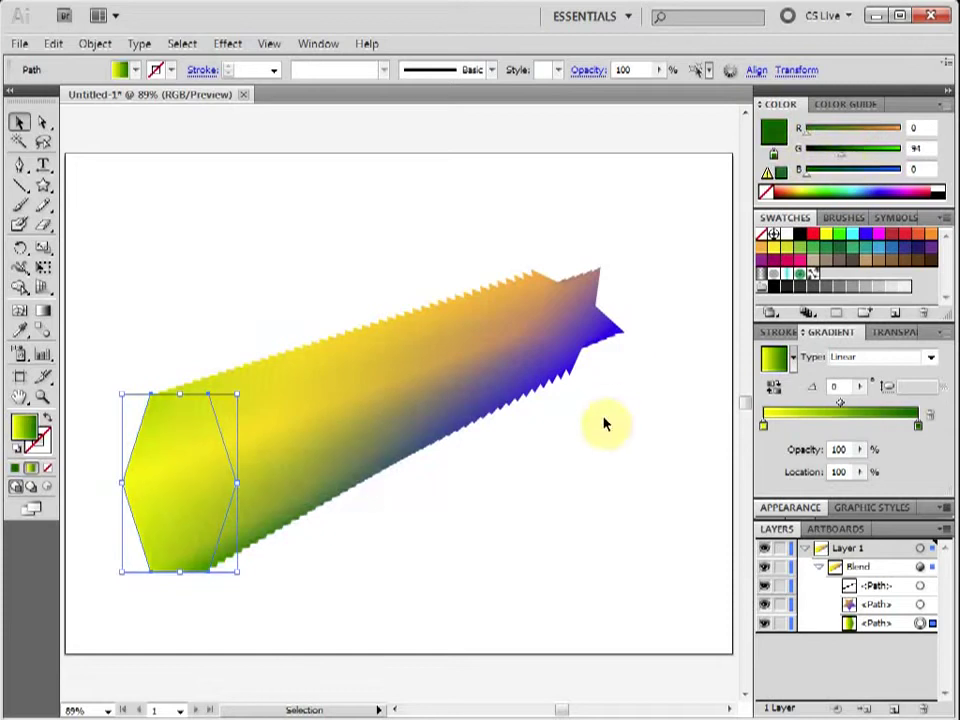
pyautogui.click(618, 466)
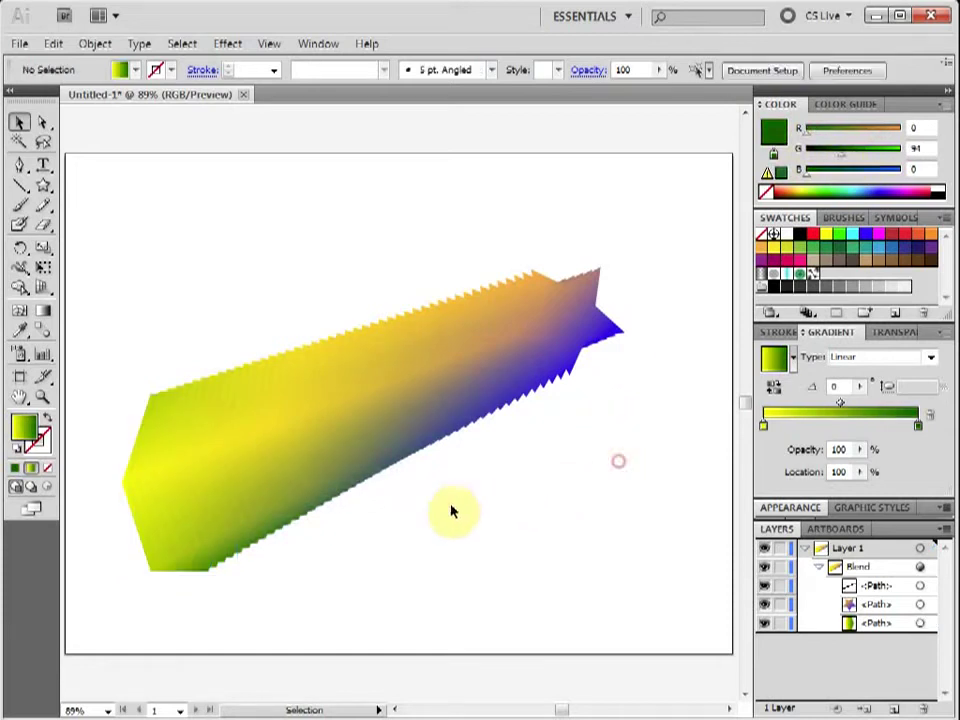
pyautogui.click(310, 434)
pyautogui.click(171, 261)
pyautogui.click(637, 590)
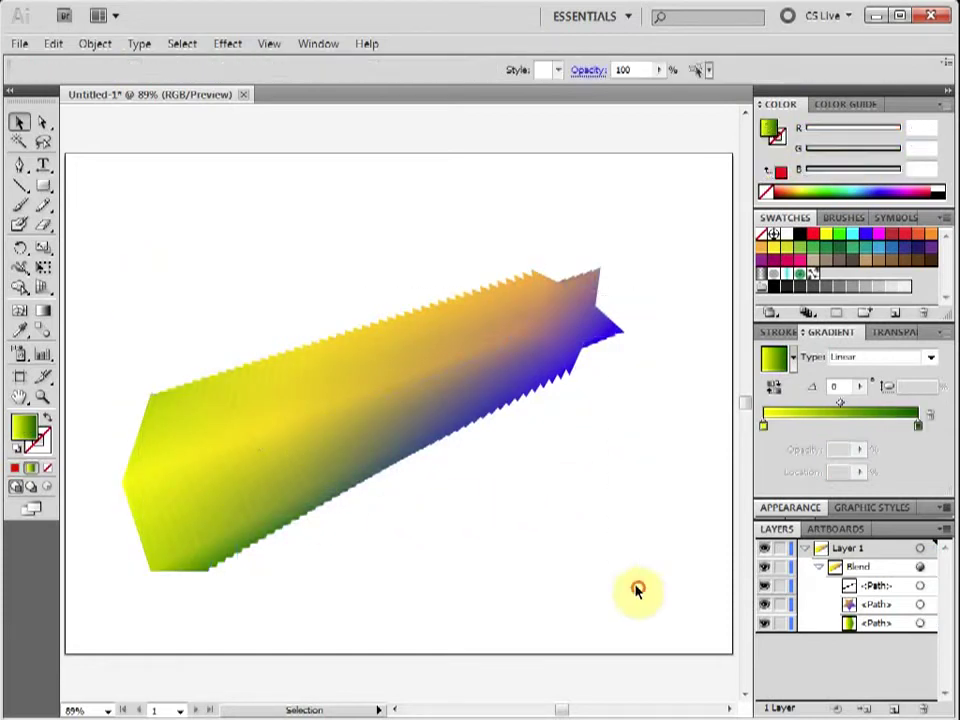
# Step: Delete the whole blend and draw a small circle with the yellow-green gradient fill near the artboard's left side
pyautogui.hotkey('ctrl', 'a')
pyautogui.press('Delete')
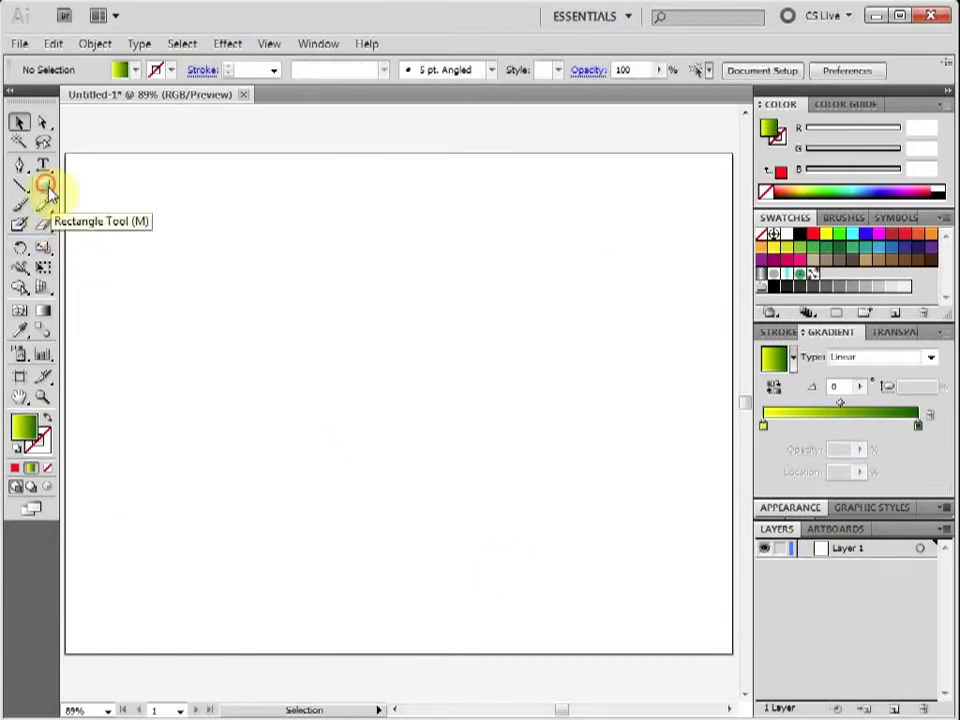
pyautogui.moveTo(43, 186); pyautogui.dragTo(75, 231)
pyautogui.moveTo(147, 410); pyautogui.dragTo(193, 466)
# Step: Draw a small tilted hexagon just above the circle, slightly overlapping it, and fill it with red
pyautogui.moveTo(43, 186); pyautogui.dragTo(110, 248)
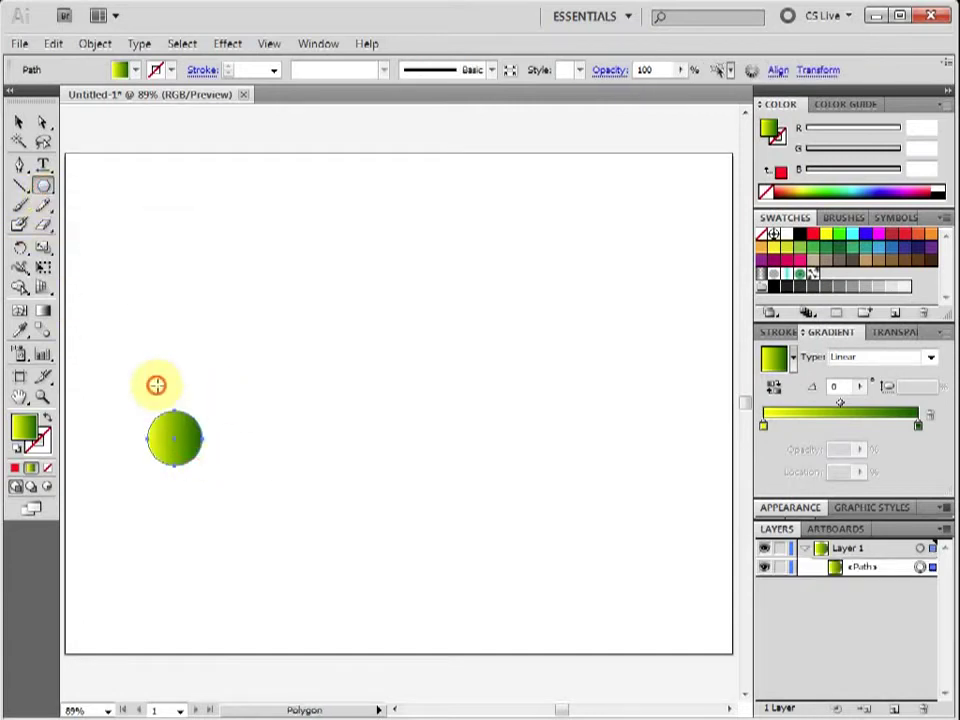
pyautogui.moveTo(156, 385); pyautogui.dragTo(184, 358)
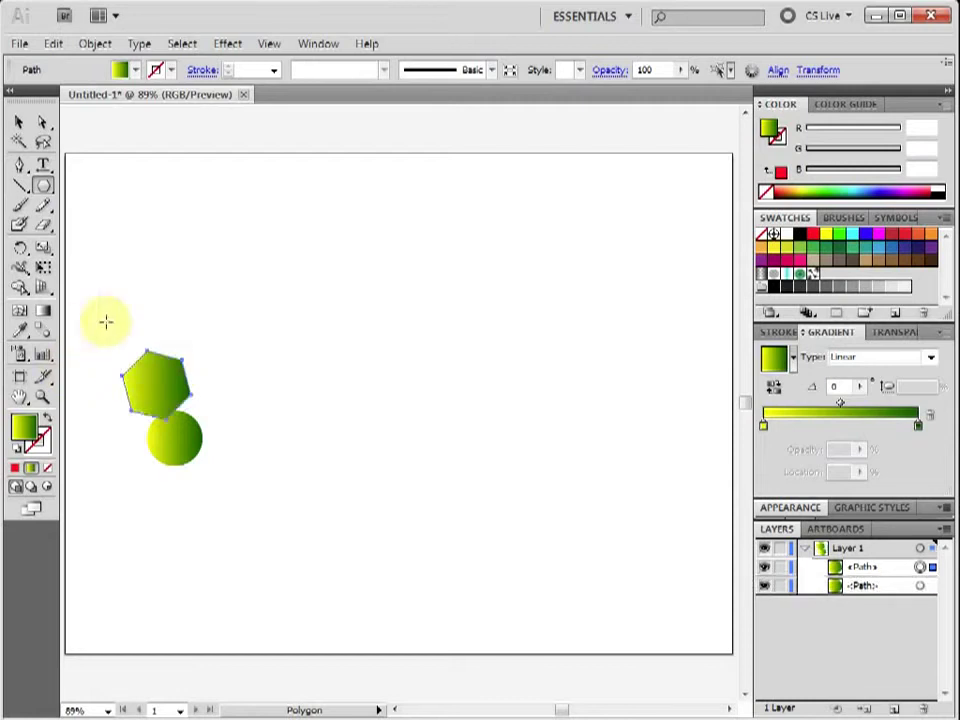
pyautogui.click(815, 236)
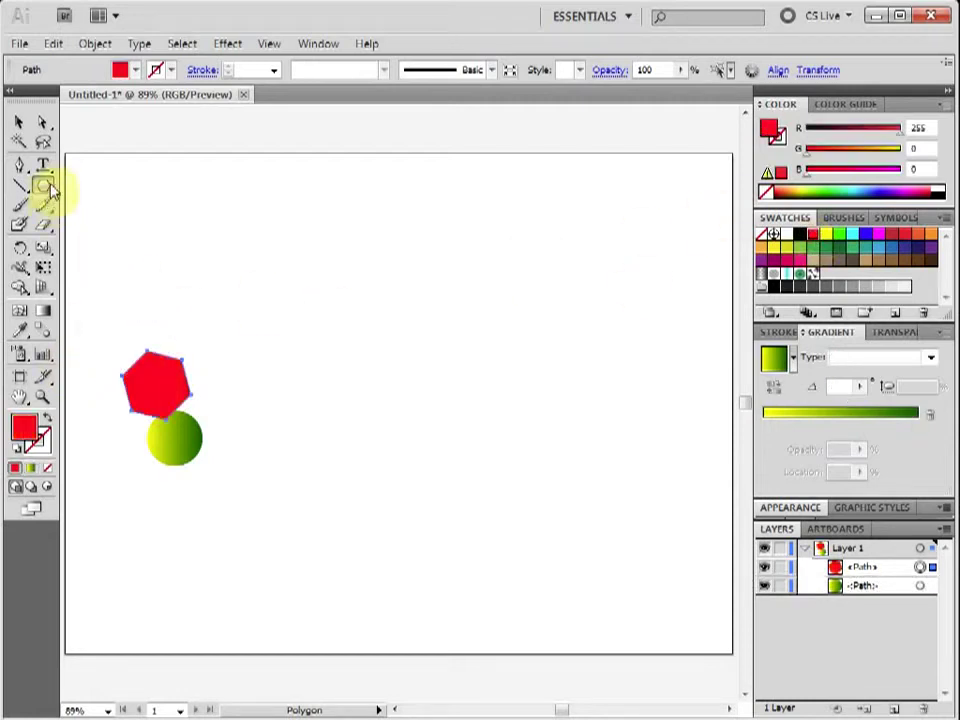
# Step: Draw a rounded rectangle overlapping the hexagon's upper right corner and fill it with cyan, R 0, G 255, B 255
pyautogui.moveTo(42, 186); pyautogui.dragTo(96, 209)
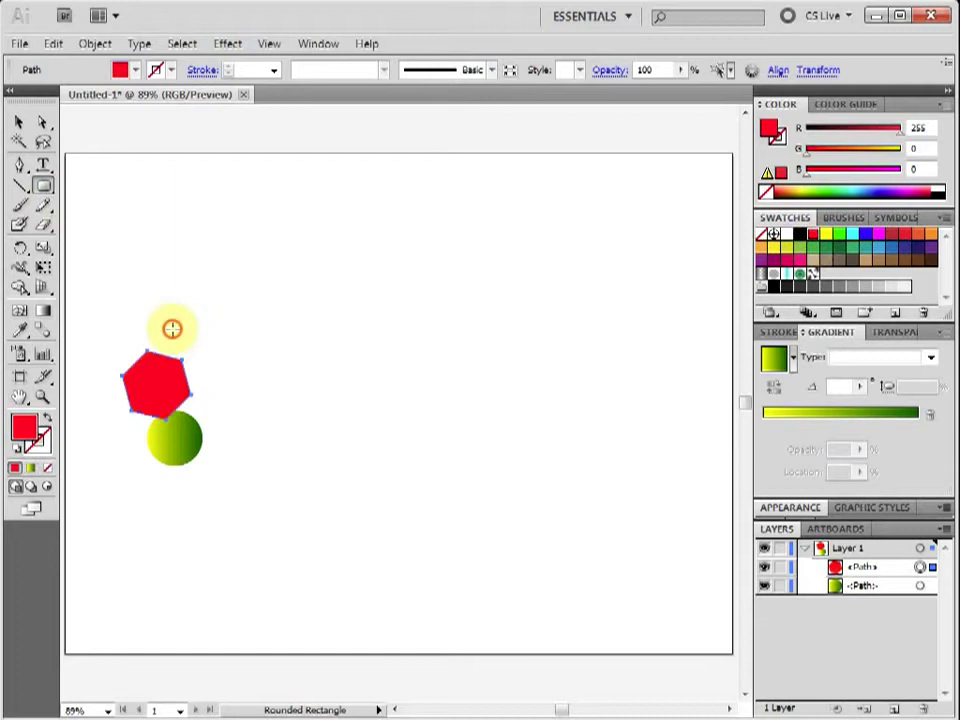
pyautogui.moveTo(172, 329); pyautogui.dragTo(247, 385)
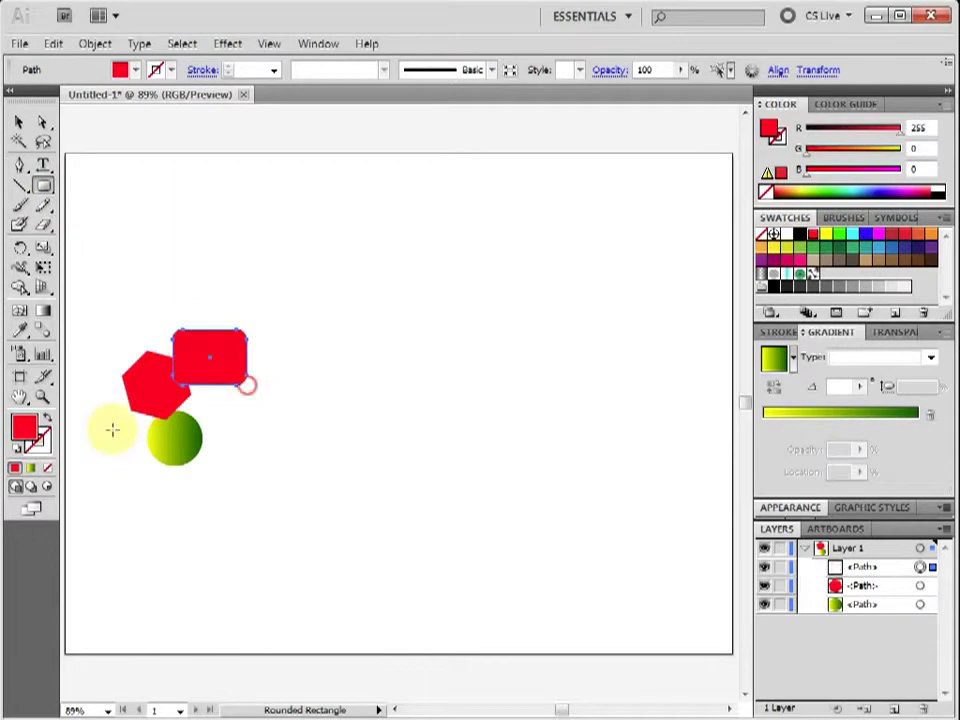
pyautogui.click(853, 237)
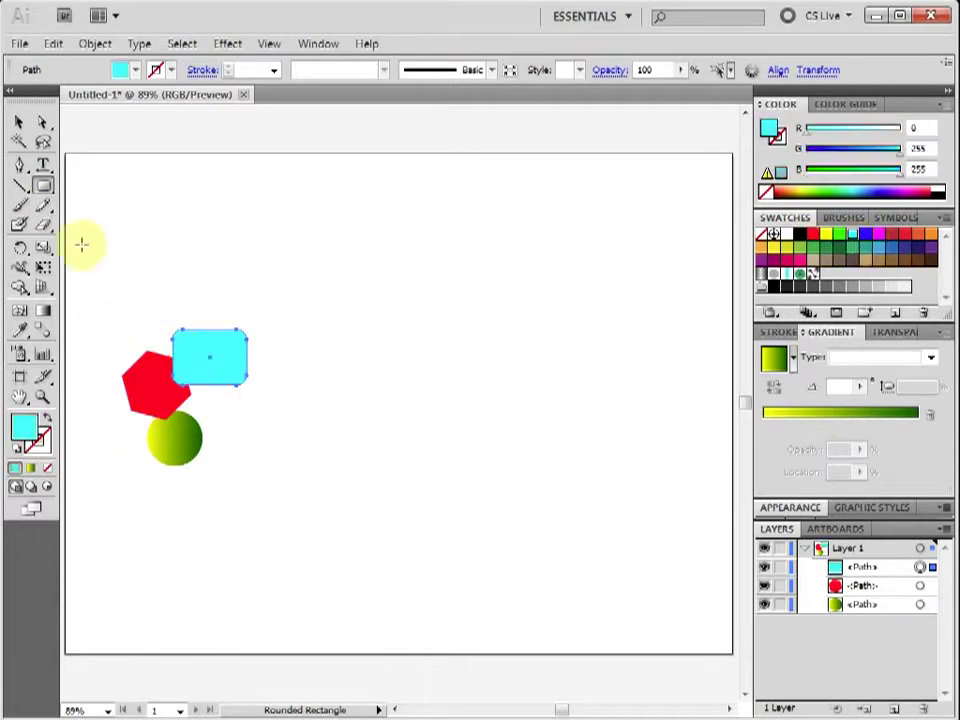
# Step: Group the circle, hexagon and rounded rectangle, and deselect the group
pyautogui.click(20, 122)
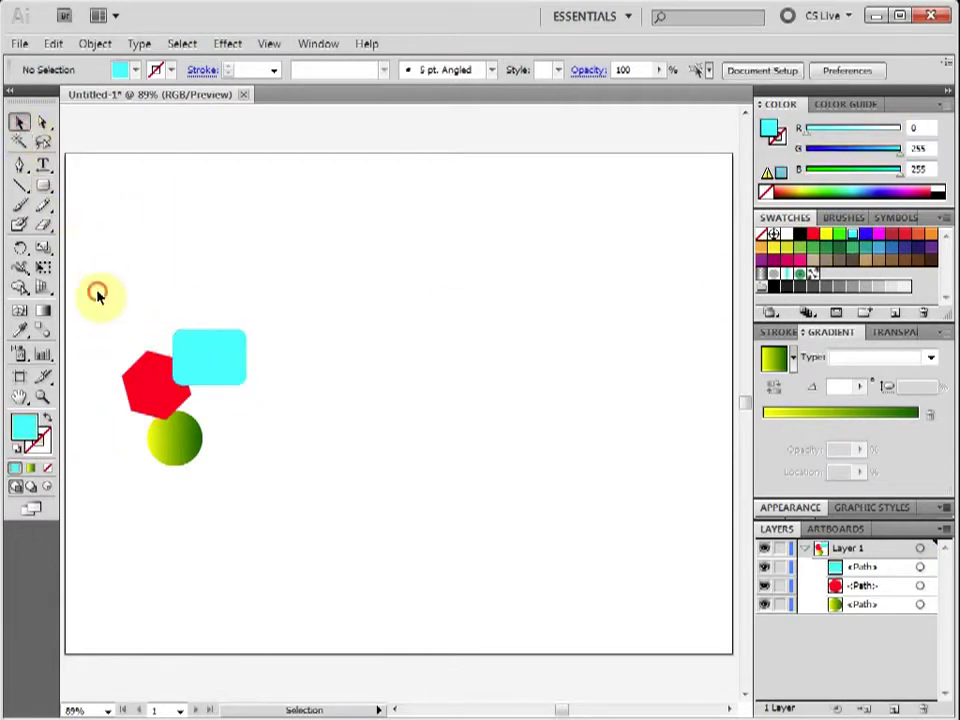
pyautogui.moveTo(96, 293); pyautogui.dragTo(306, 495)
pyautogui.hotkey('ctrl', 'g')
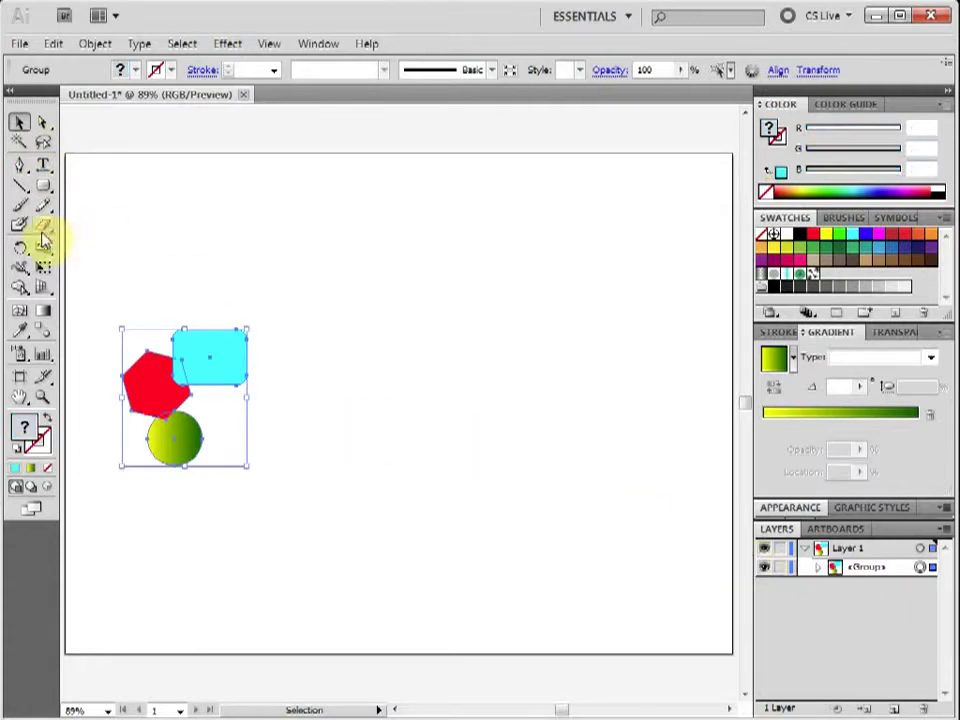
pyautogui.click(315, 305)
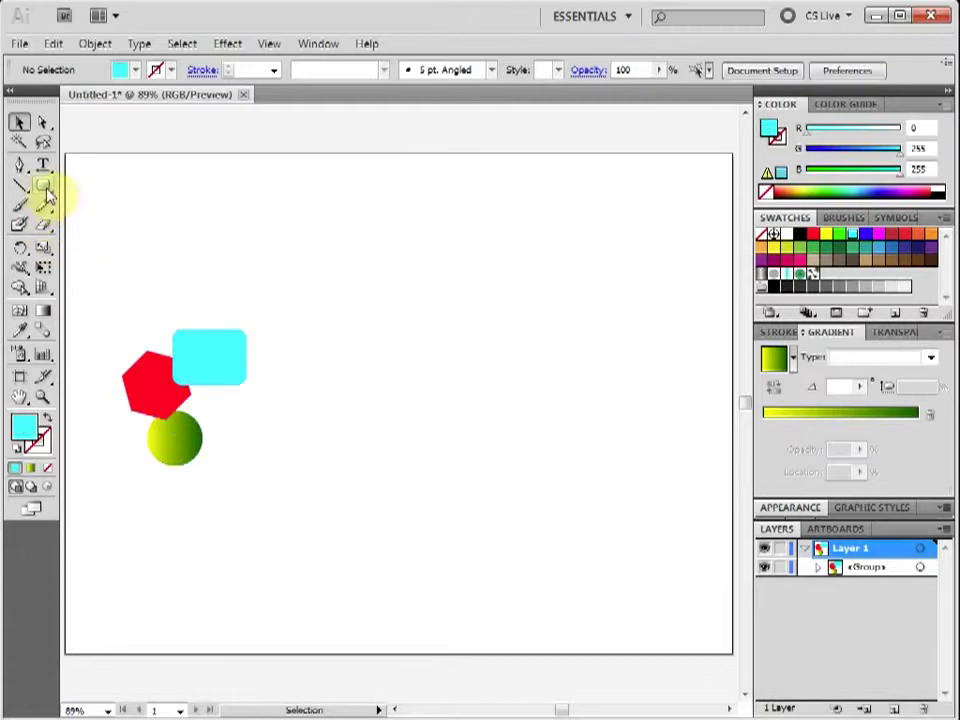
# Step: Draw an upright rectangle near the middle of the artboard and fill it with blue, R 0, G 0, B 255
pyautogui.moveTo(43, 187); pyautogui.dragTo(92, 190)
pyautogui.moveTo(371, 395); pyautogui.dragTo(430, 477)
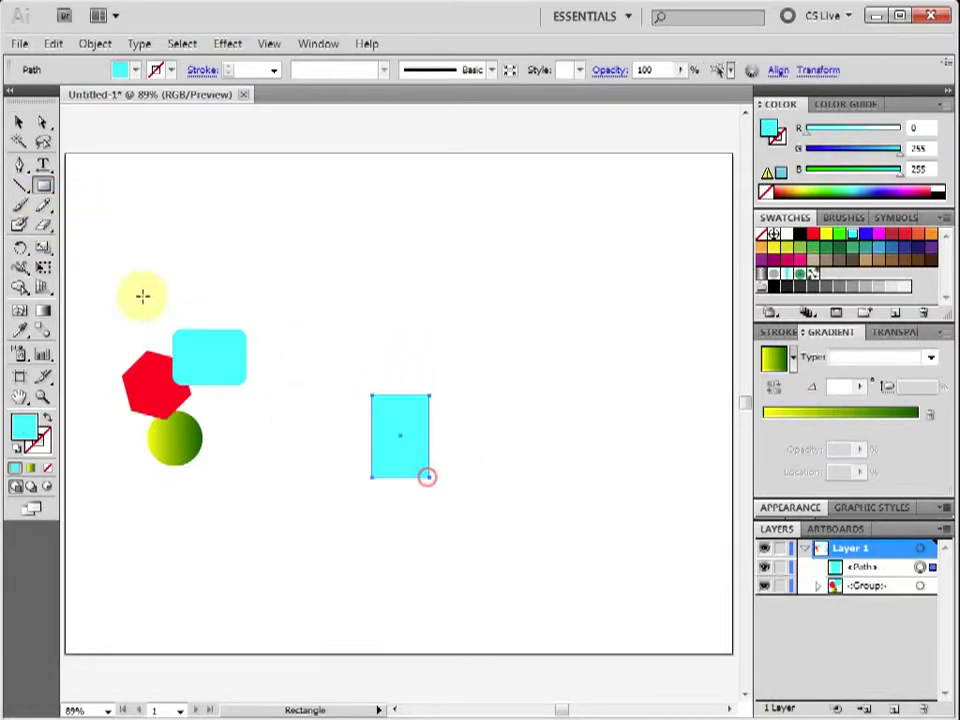
pyautogui.click(864, 245)
# Step: Draw a five-pointed star above and to the left of the blue rectangle and fill it with medium green
pyautogui.moveTo(43, 184); pyautogui.dragTo(91, 267)
pyautogui.moveTo(353, 351); pyautogui.dragTo(378, 388)
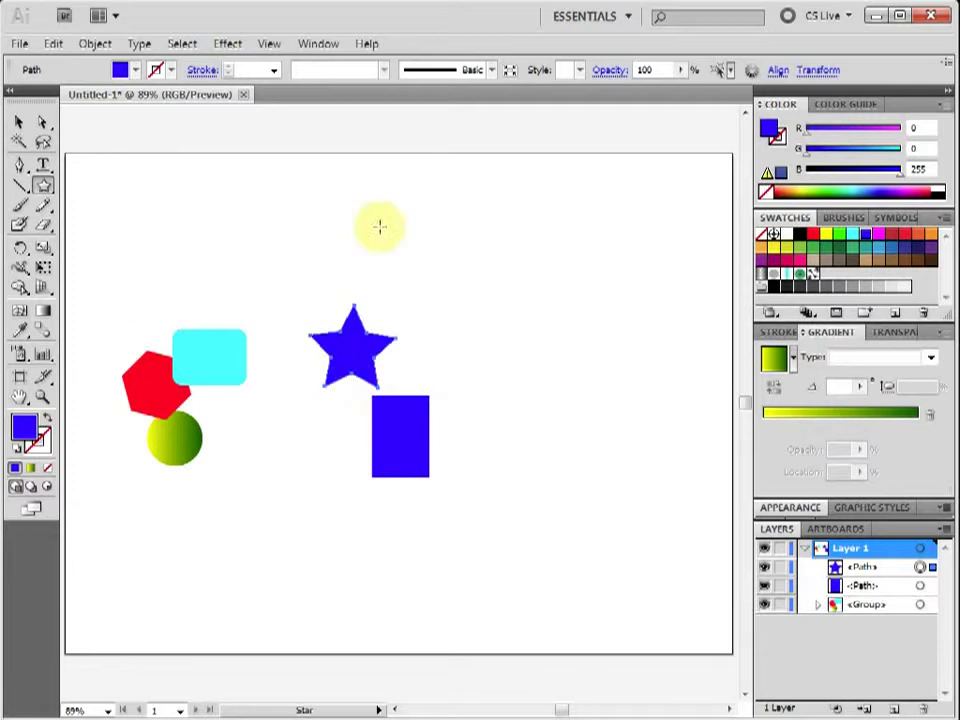
pyautogui.click(813, 250)
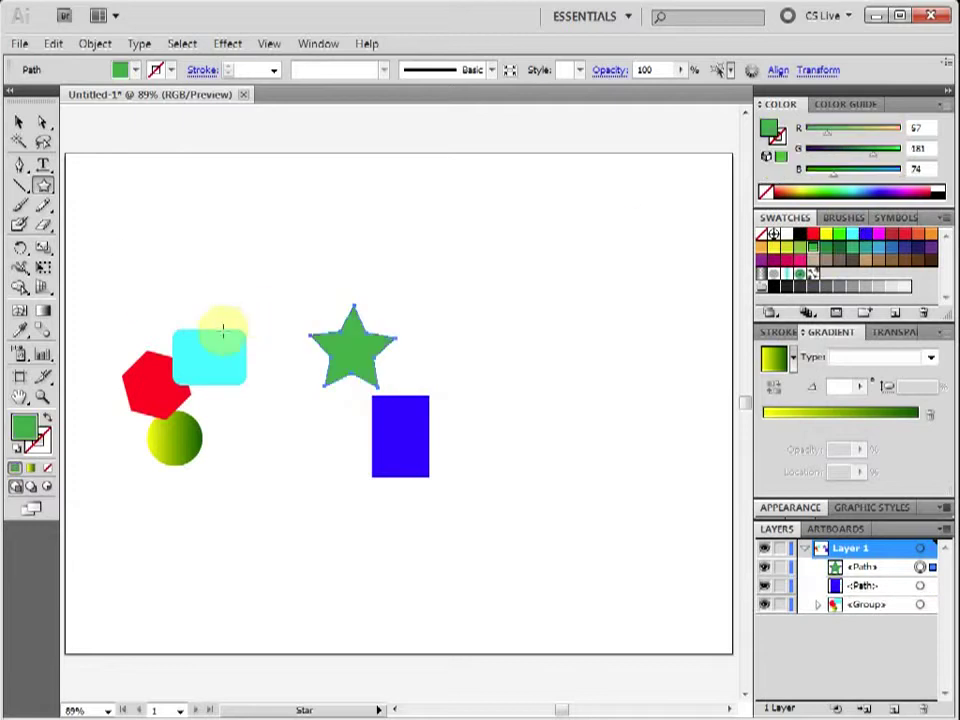
# Step: Group the green star with the blue rectangle and deselect the group
pyautogui.click(19, 122)
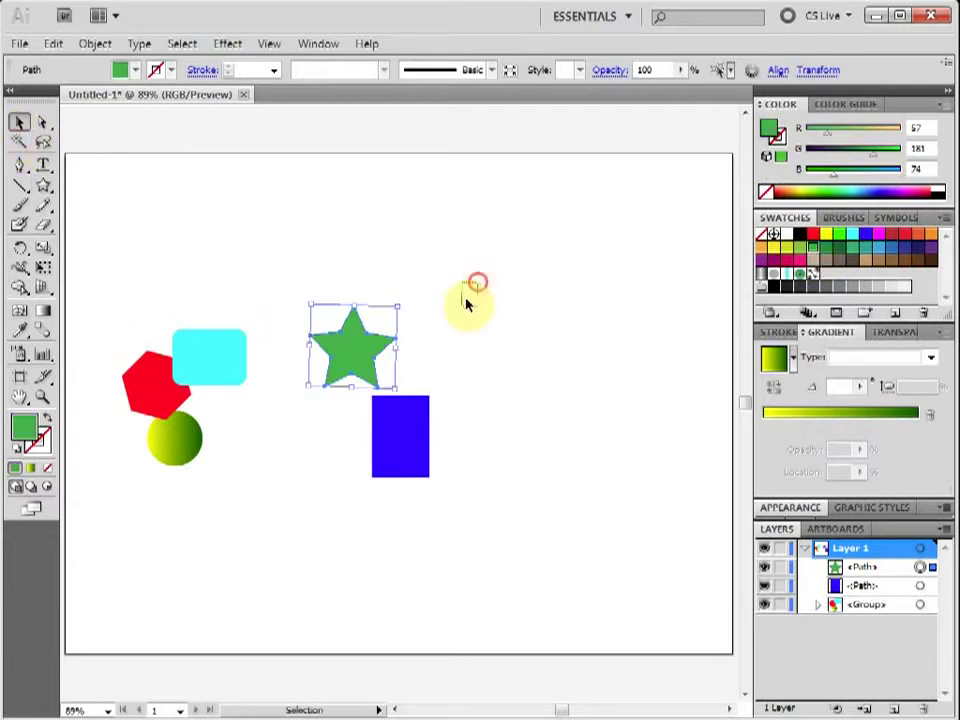
pyautogui.moveTo(467, 300); pyautogui.dragTo(325, 482)
pyautogui.hotkey('ctrl', 'g')
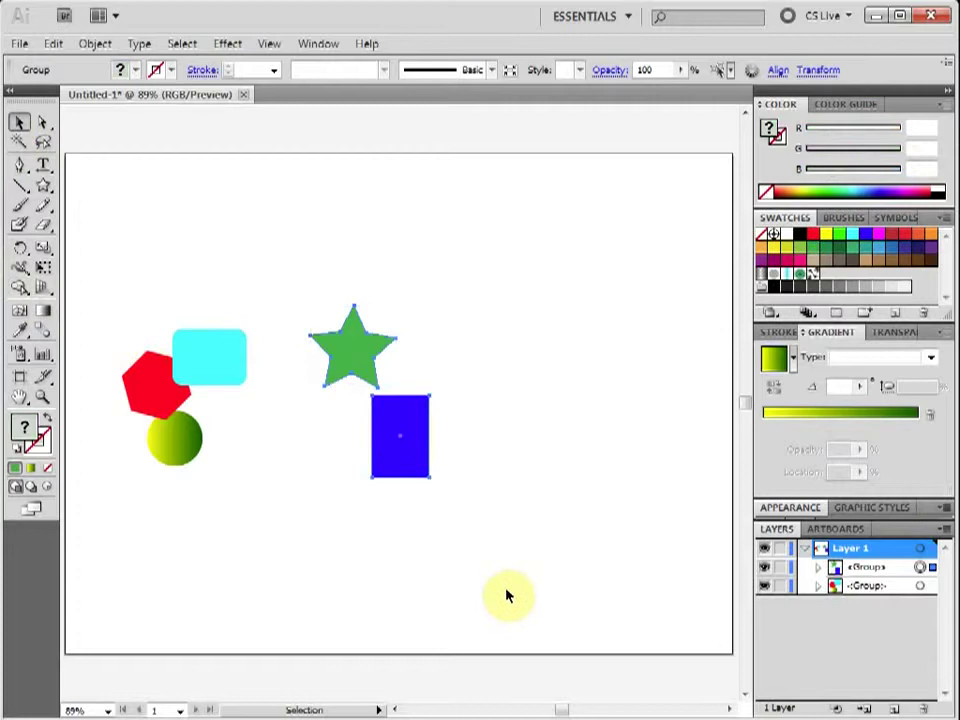
pyautogui.click(507, 591)
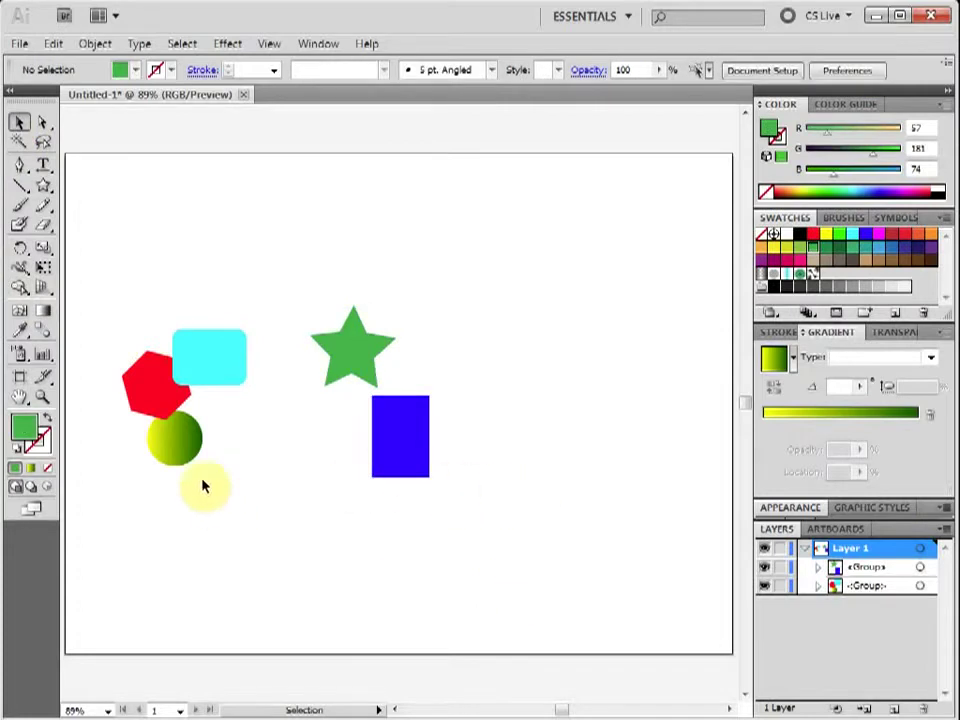
# Step: Move the star and rectangle group to the artboard's right side, slightly higher, and deselect it
pyautogui.moveTo(360, 435); pyautogui.dragTo(619, 422)
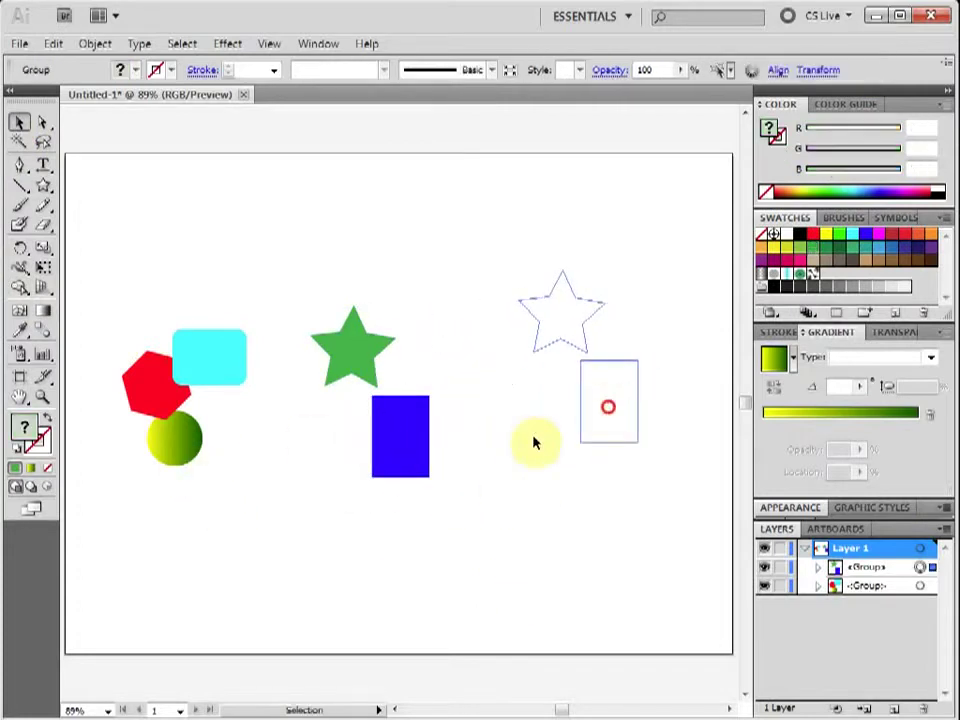
pyautogui.moveTo(533, 443); pyautogui.dragTo(533, 443)
pyautogui.click(195, 510)
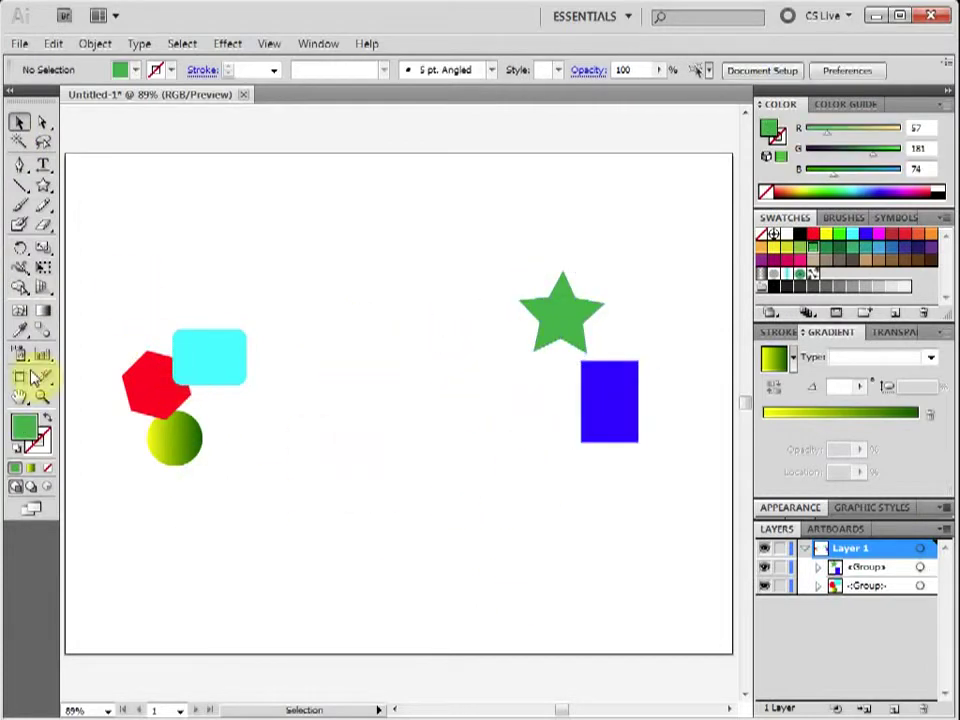
# Step: Blend the three-shape group into the star and rectangle group with the Blend tool and expand the blend's layer contents
pyautogui.click(44, 331)
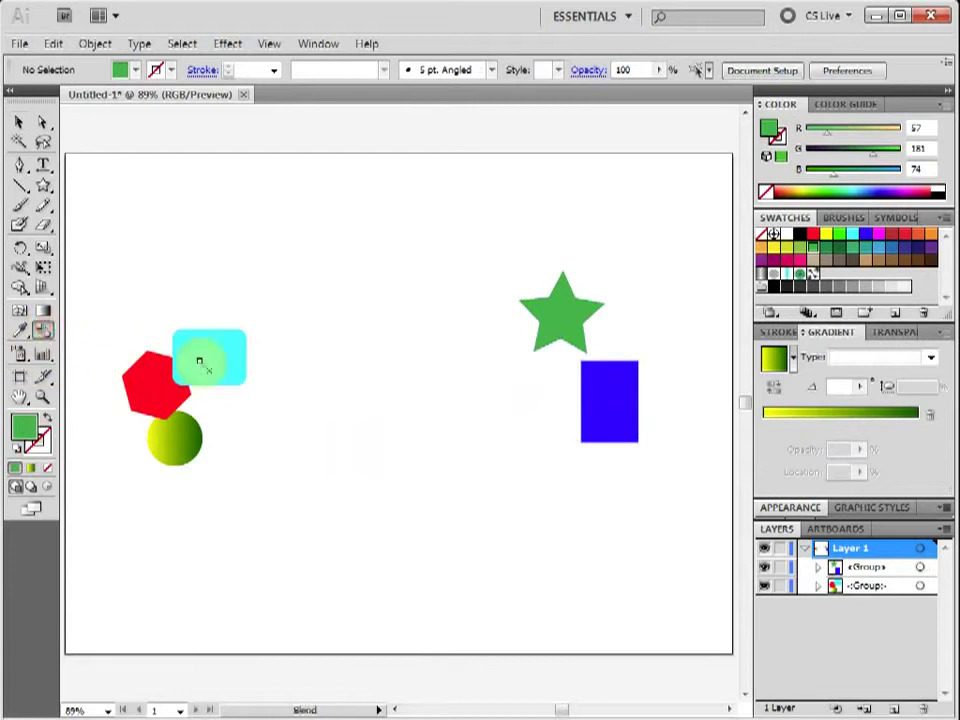
pyautogui.click(199, 362)
pyautogui.click(559, 319)
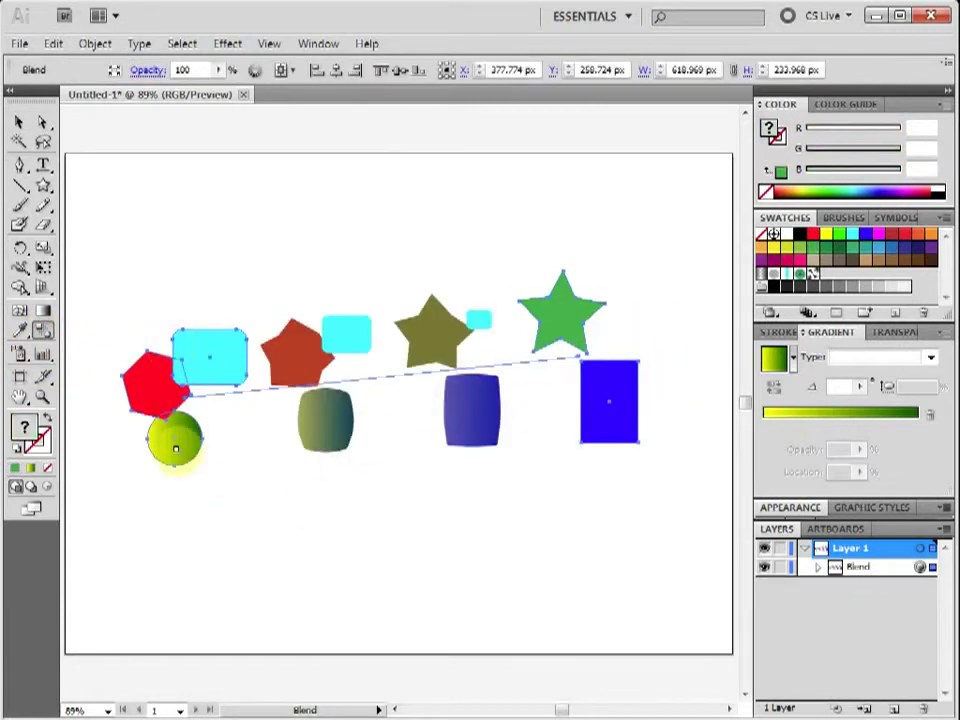
pyautogui.click(817, 567)
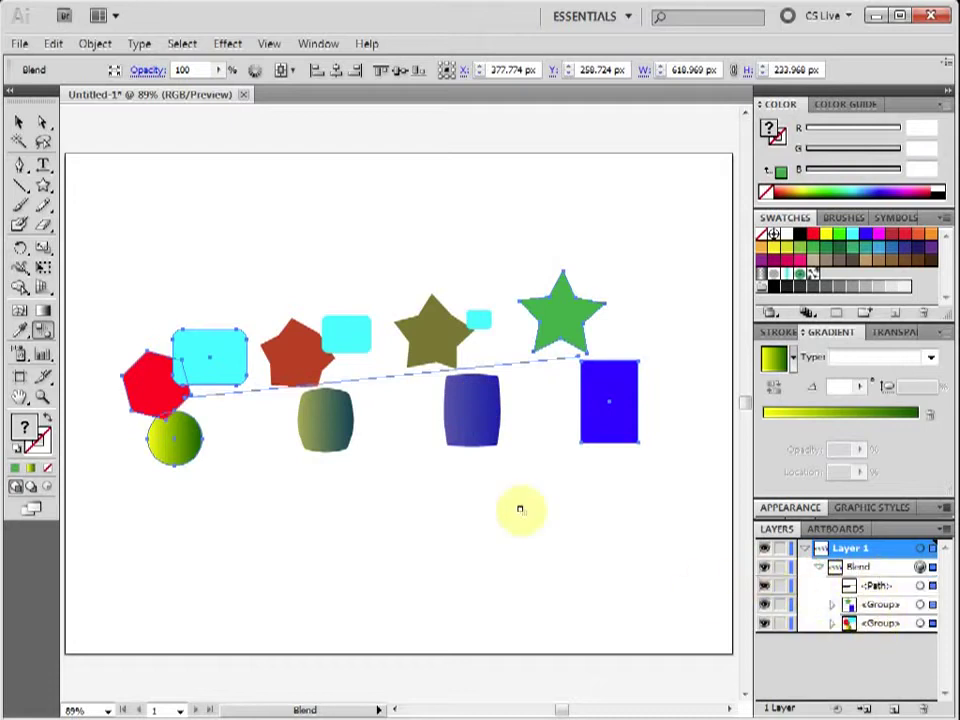
# Step: Set the blend's spacing to Specified Steps and raise the count to about 17 steps with the preview on
pyautogui.click(96, 52)
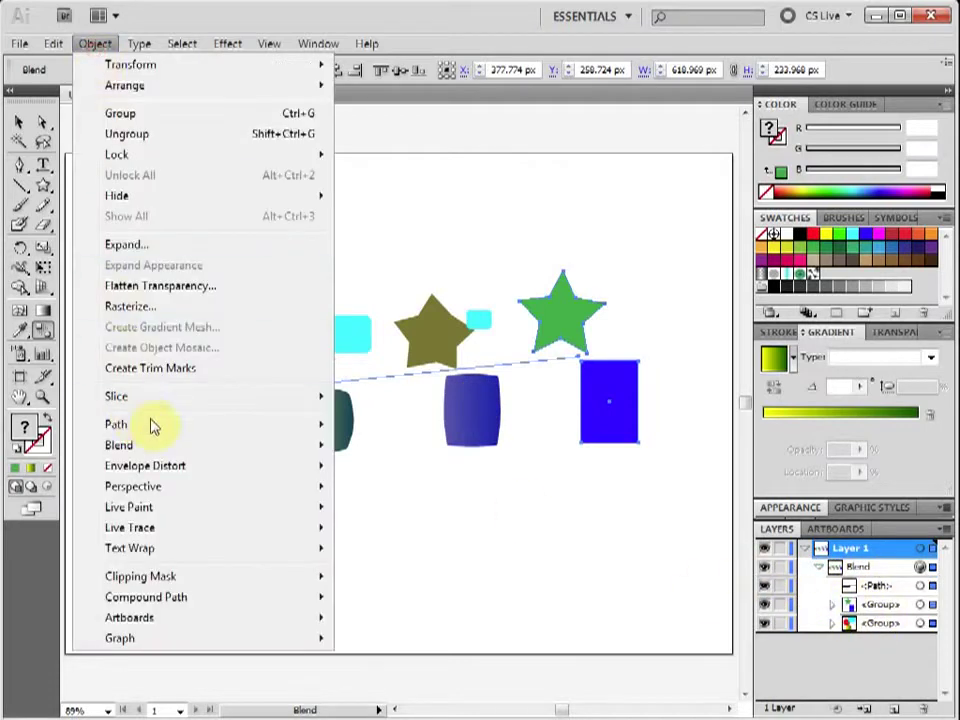
pyautogui.moveTo(159, 445)
pyautogui.click(421, 494)
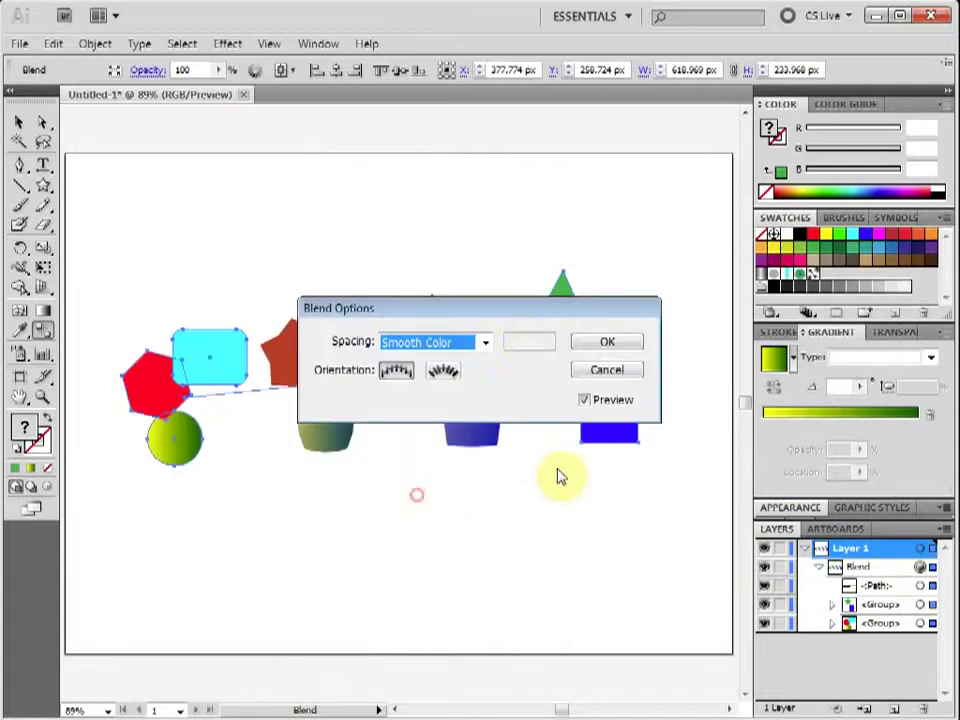
pyautogui.moveTo(510, 311); pyautogui.dragTo(422, 530)
pyautogui.click(381, 564)
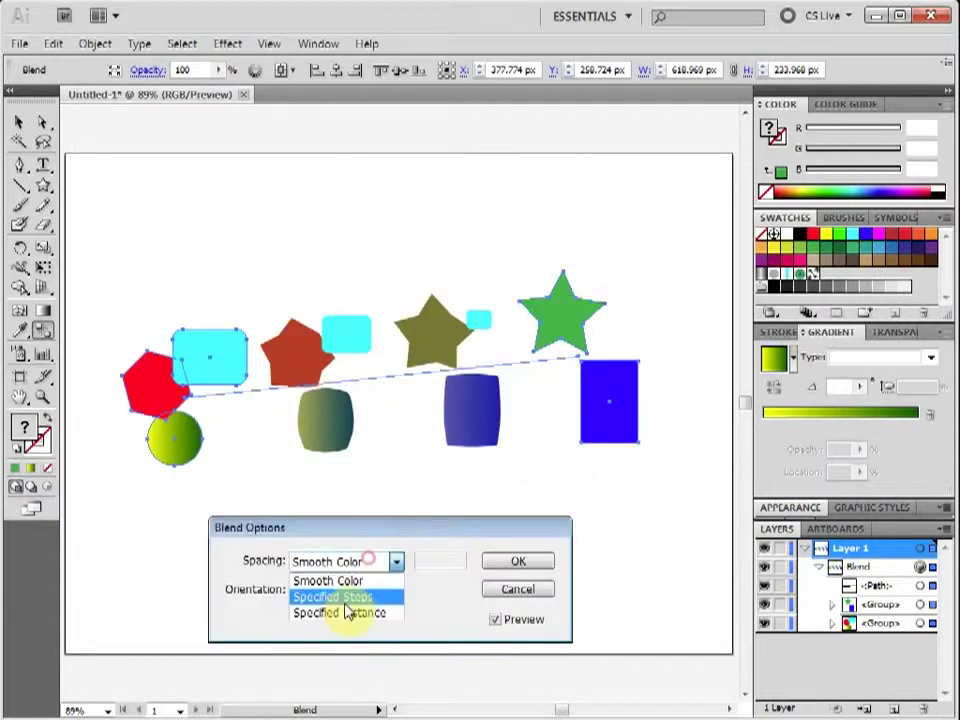
pyautogui.click(343, 598)
pyautogui.press('Up')
pyautogui.press('Up')
pyautogui.press('Up')
pyautogui.press('Up')
pyautogui.press('Up')
pyautogui.press('Up')
pyautogui.press('Up')
pyautogui.press('Up')
pyautogui.press('Up')
pyautogui.press('Up')
pyautogui.press('Up')
pyautogui.press('Up')
pyautogui.press('Up')
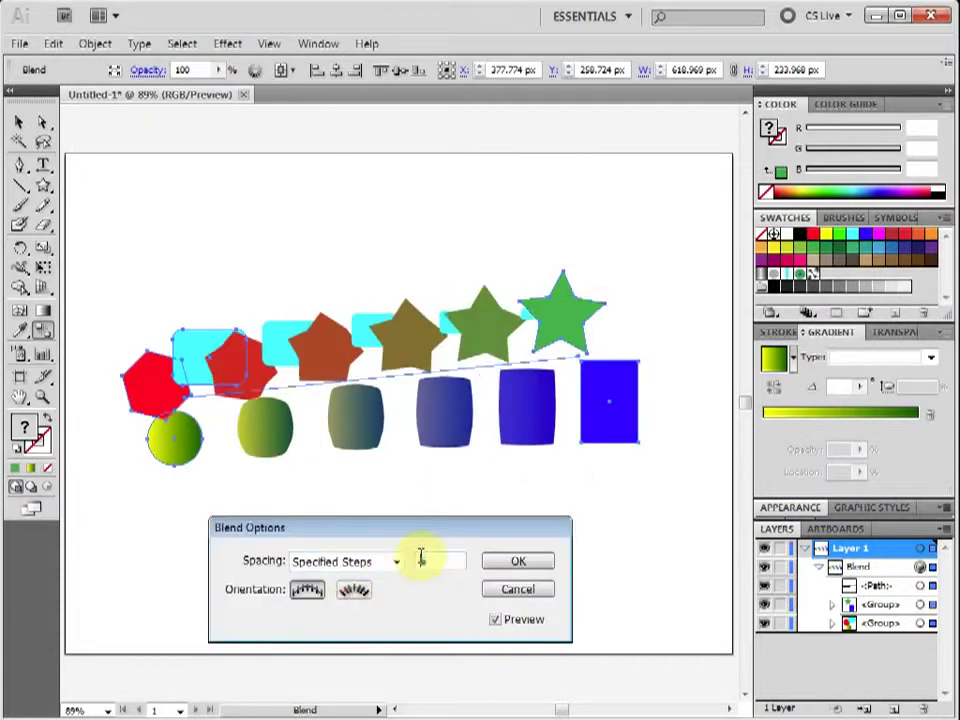
pyautogui.press('Up')
pyautogui.press('Up')
pyautogui.press('Up')
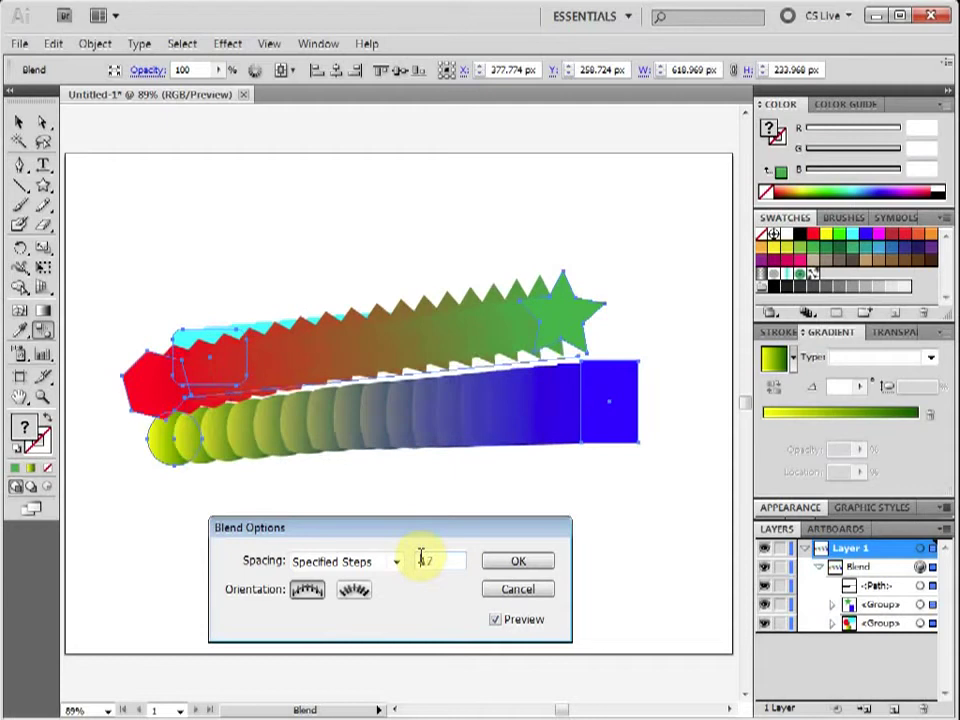
pyautogui.click(512, 563)
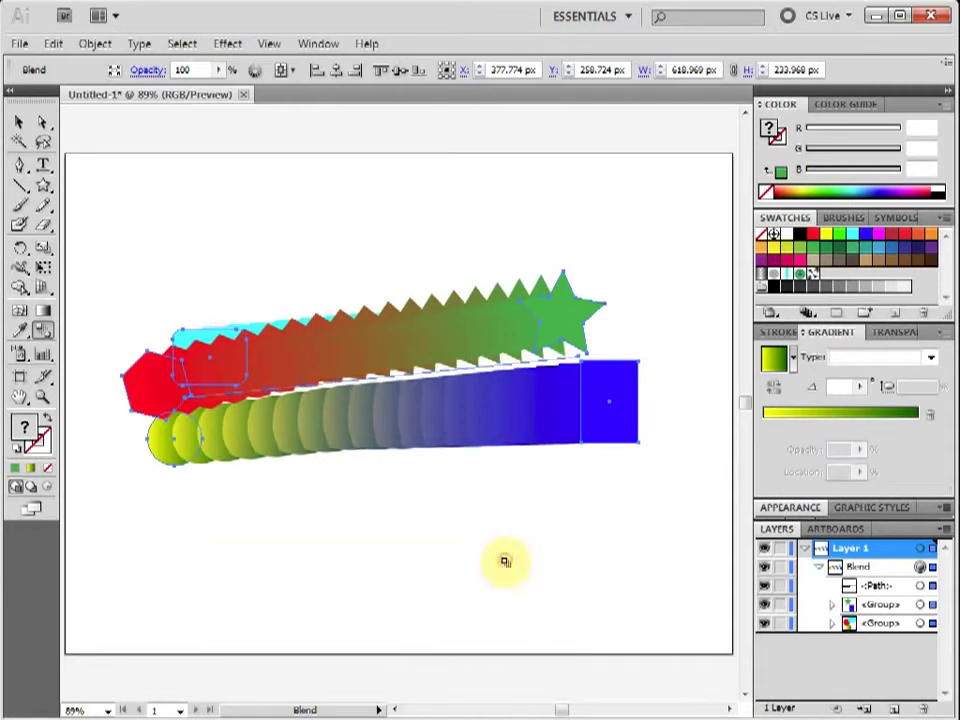
# Step: Select the whole blend of the two groups and delete it
pyautogui.click(22, 124)
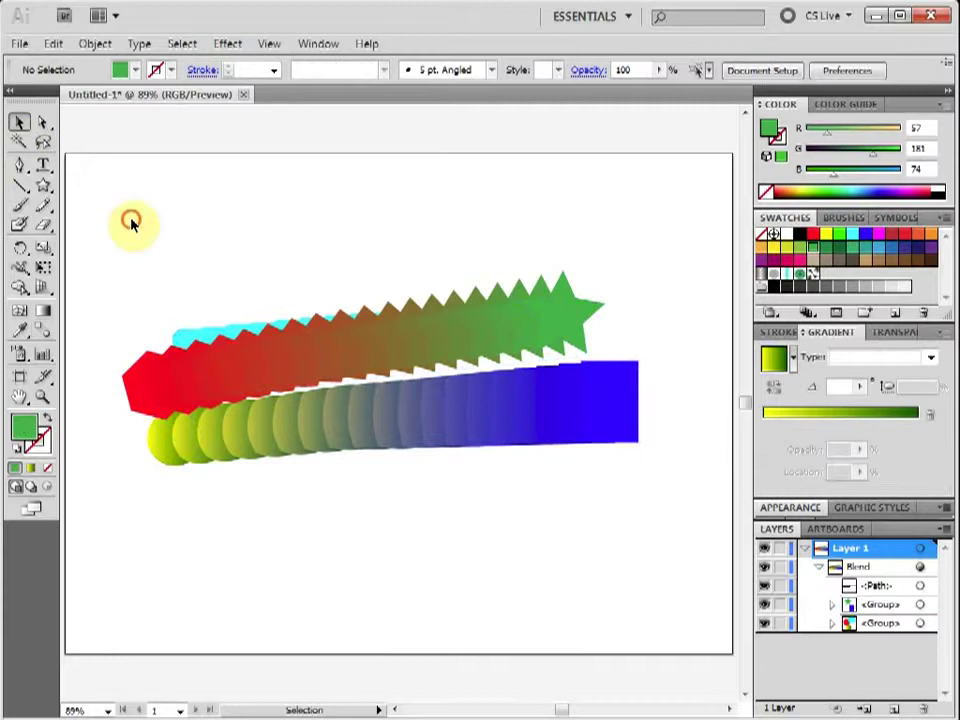
pyautogui.moveTo(131, 219); pyautogui.dragTo(645, 585)
pyautogui.press('Delete')
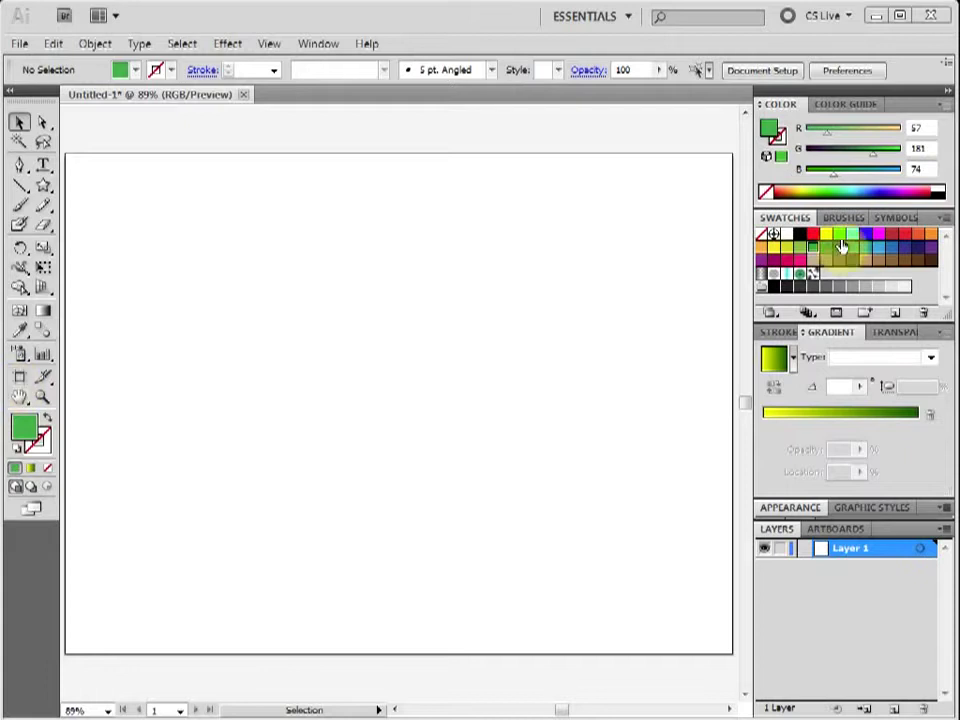
# Step: Place the Orb - Blue symbol on the artboard's left side and the Home symbol on its upper right side
pyautogui.click(900, 222)
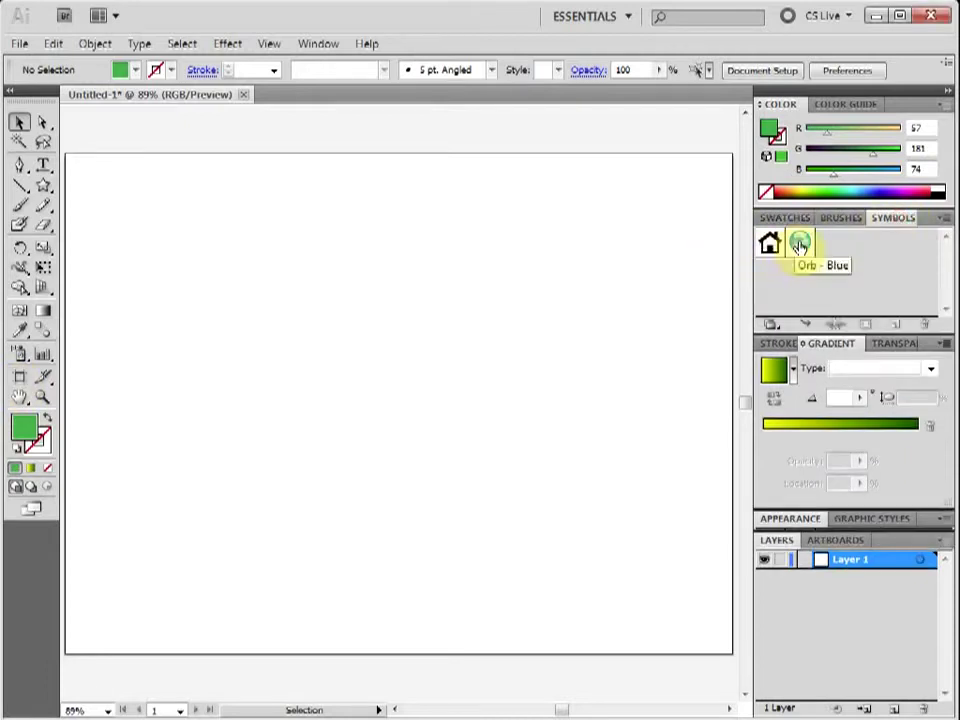
pyautogui.moveTo(800, 245); pyautogui.dragTo(184, 420)
pyautogui.moveTo(770, 246); pyautogui.dragTo(594, 326)
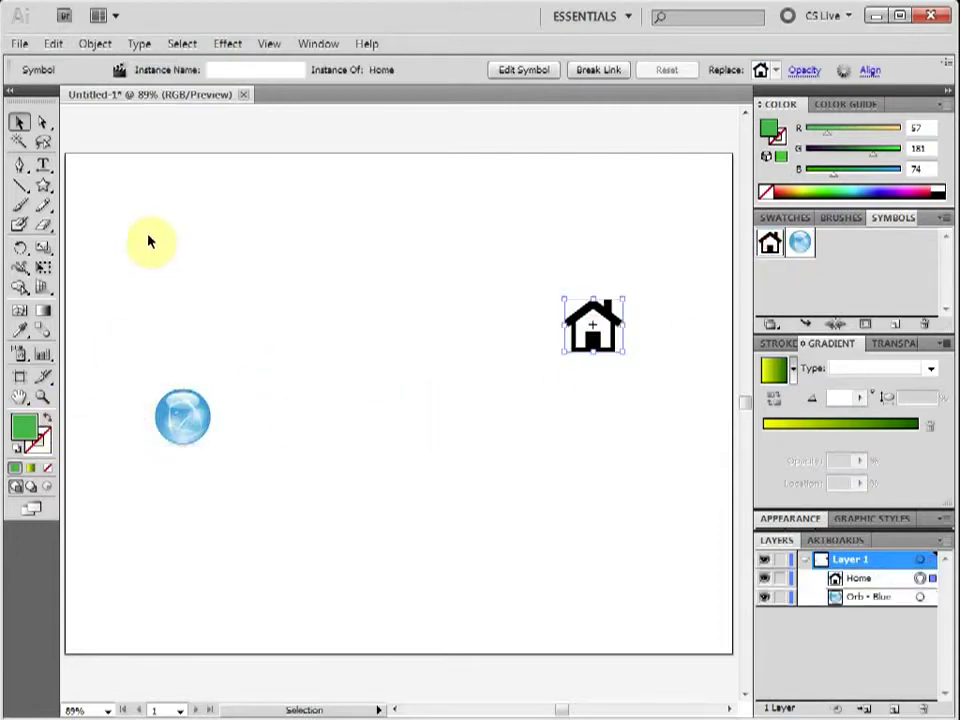
# Step: Select both the orb and home symbols and make a blend between them
pyautogui.moveTo(146, 234); pyautogui.dragTo(619, 521)
pyautogui.click(95, 43)
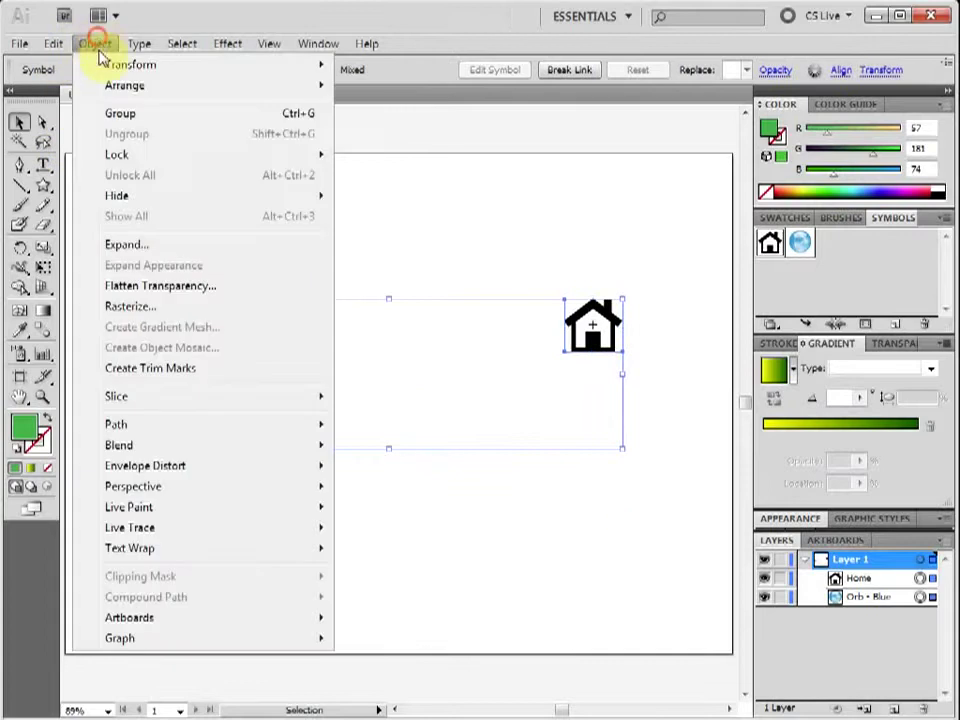
pyautogui.moveTo(140, 445)
pyautogui.click(375, 445)
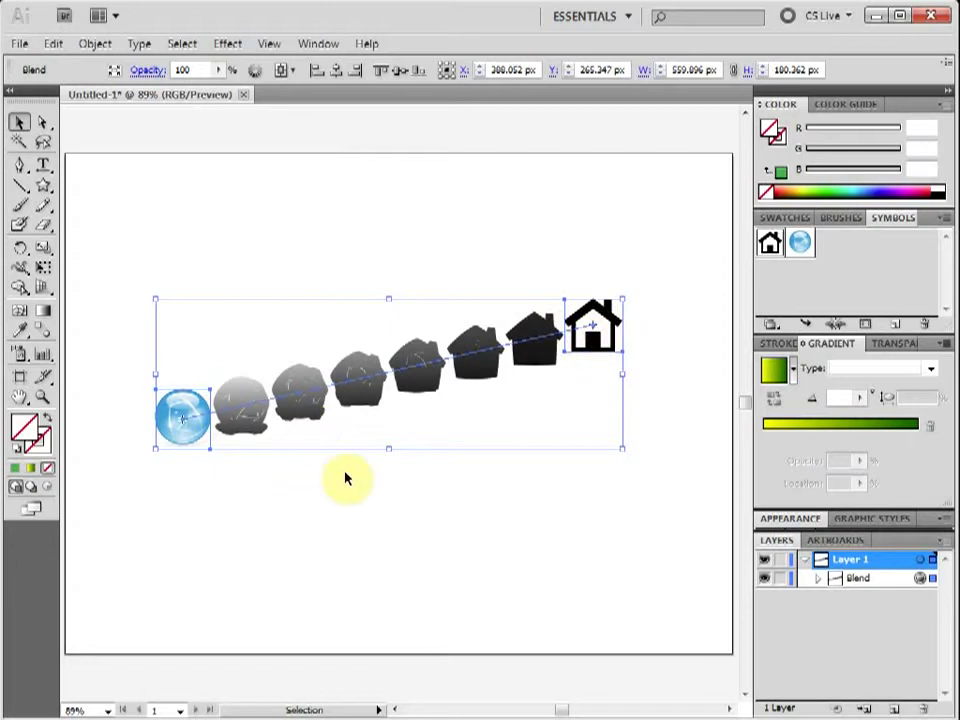
# Step: Delete the orb-to-home blend and draw a wavy open three-point path across the artboard with the Pen tool
pyautogui.press('Delete')
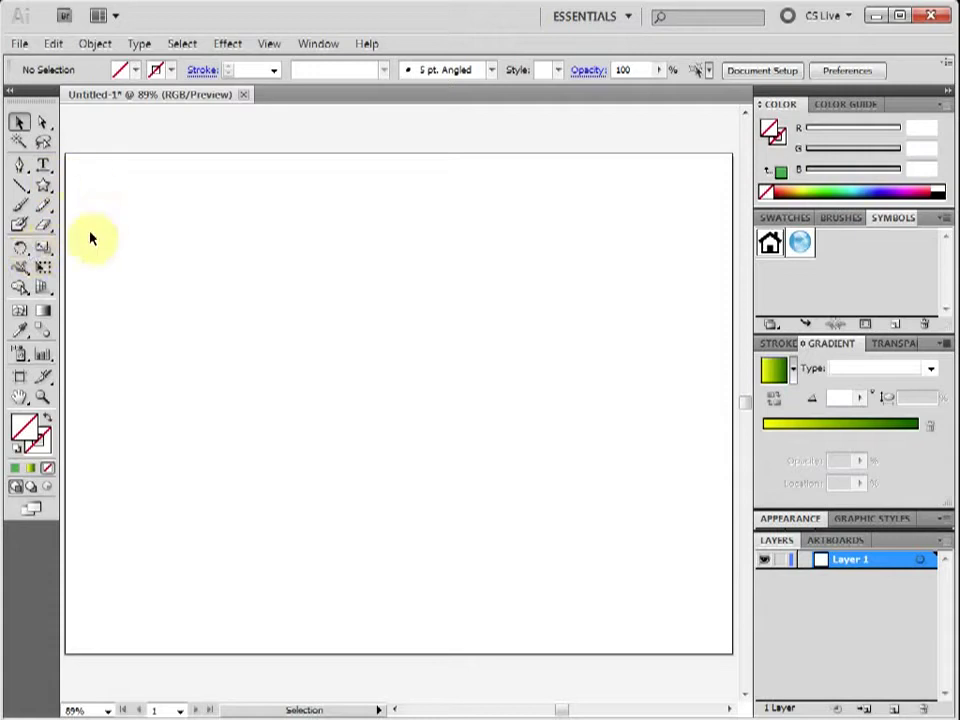
pyautogui.click(19, 165)
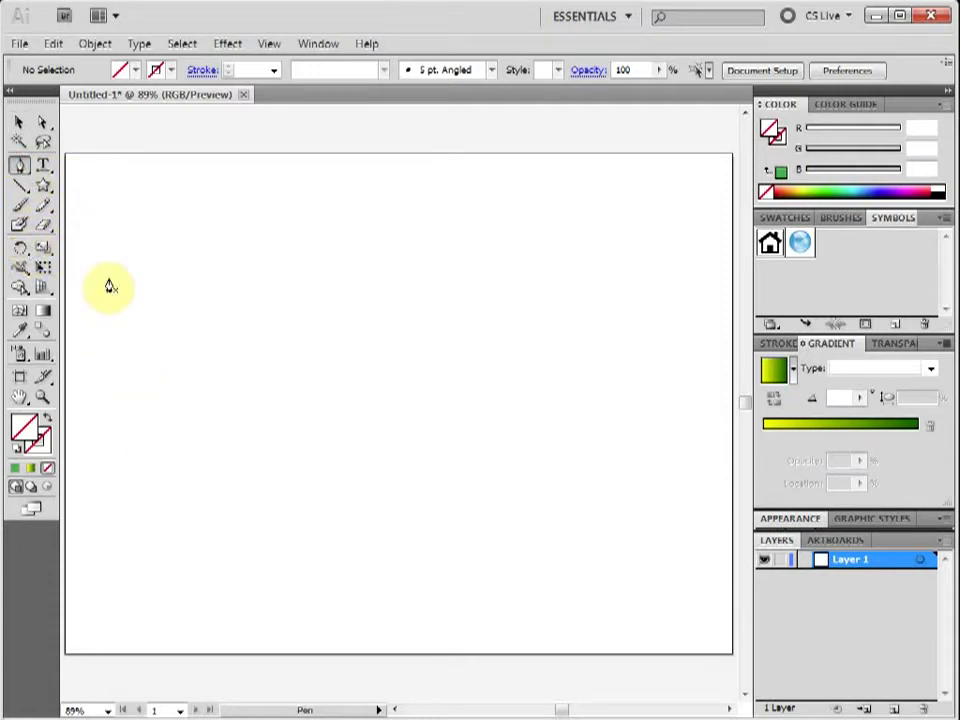
pyautogui.moveTo(108, 277); pyautogui.dragTo(177, 291)
pyautogui.moveTo(315, 398); pyautogui.dragTo(370, 457)
pyautogui.moveTo(672, 352); pyautogui.dragTo(690, 268)
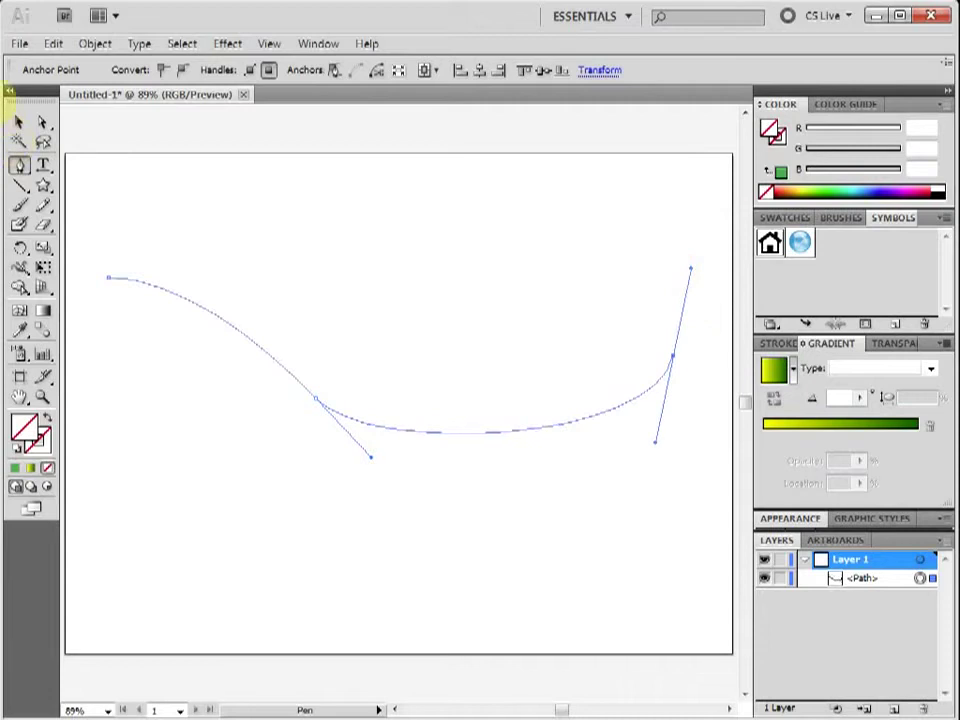
# Step: Give the wavy path a pure red stroke (RGB 255, 0, 0)
pyautogui.click(17, 124)
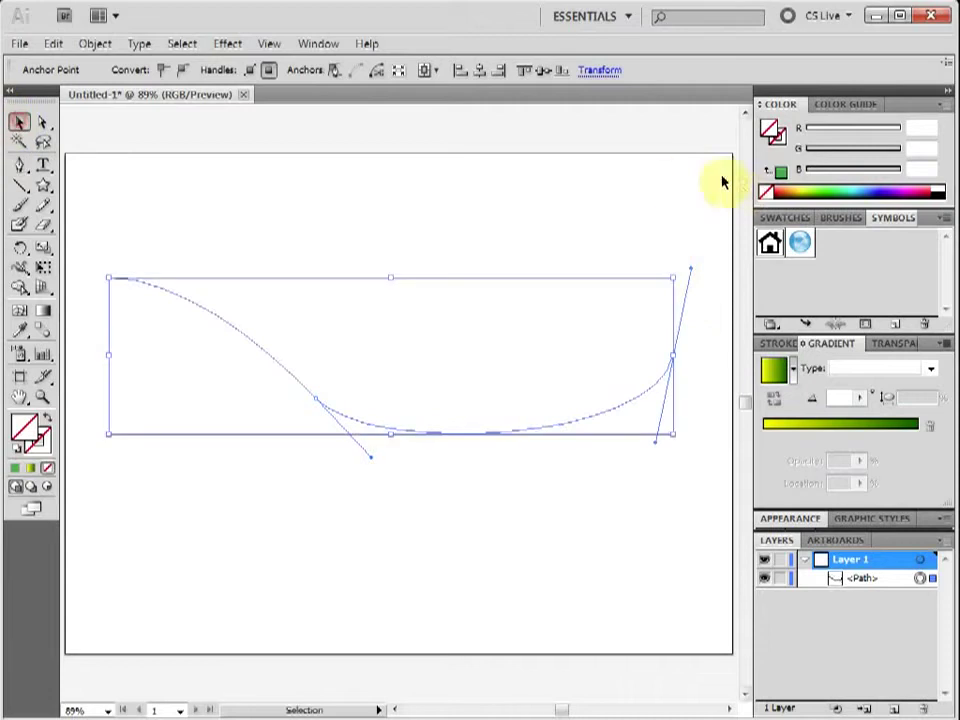
pyautogui.click(780, 219)
pyautogui.click(812, 234)
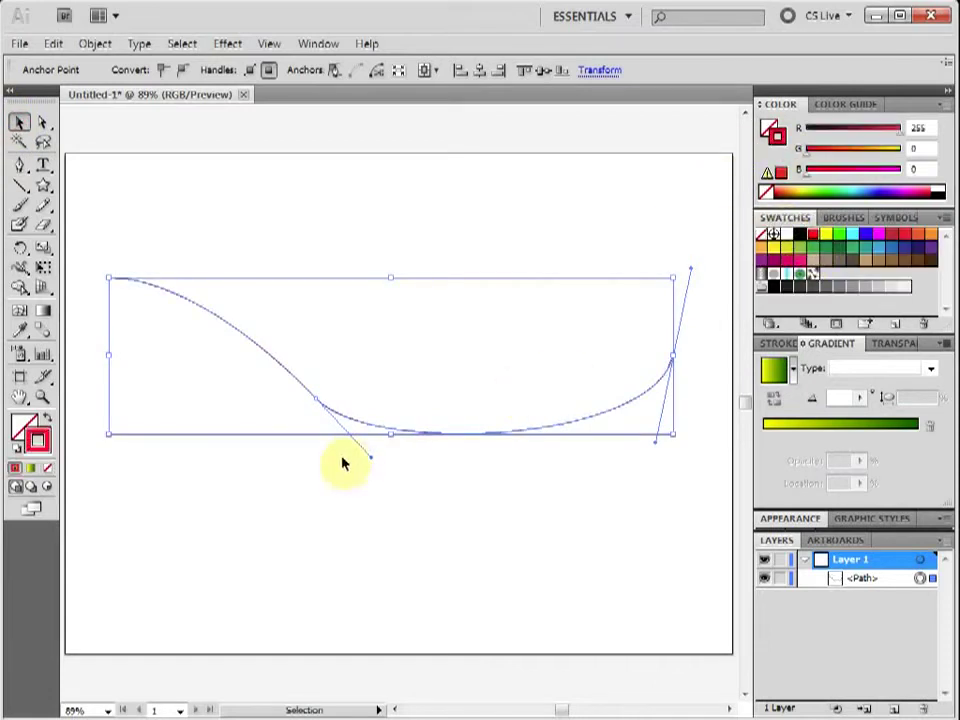
# Step: Move the red path's middle anchor slightly right and pull its lower handle outward to smooth the curve
pyautogui.click(42, 121)
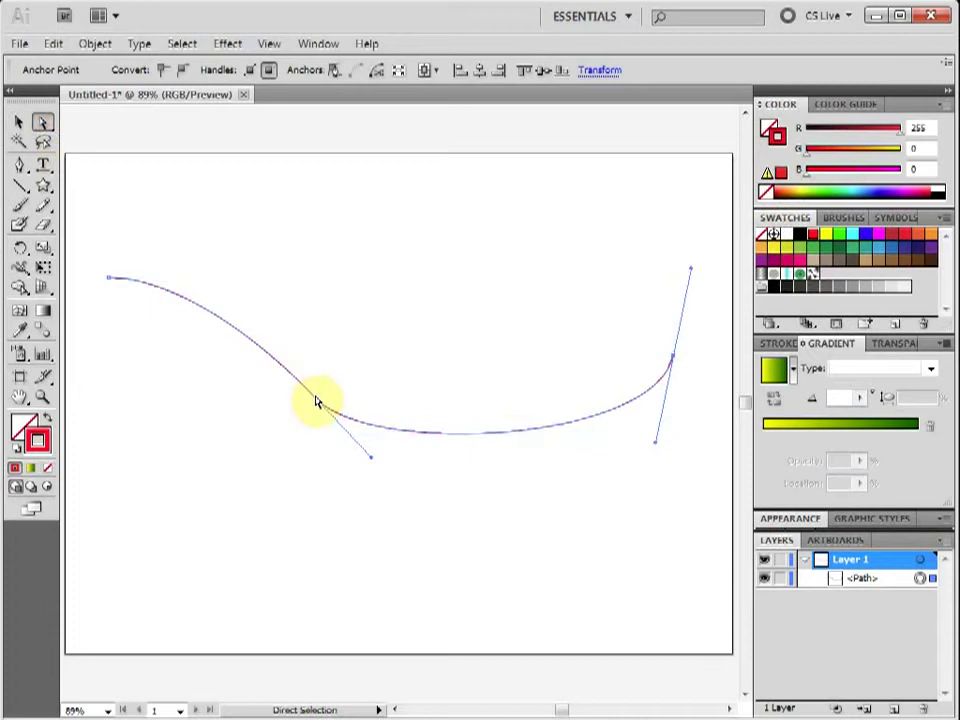
pyautogui.moveTo(315, 404); pyautogui.dragTo(333, 403)
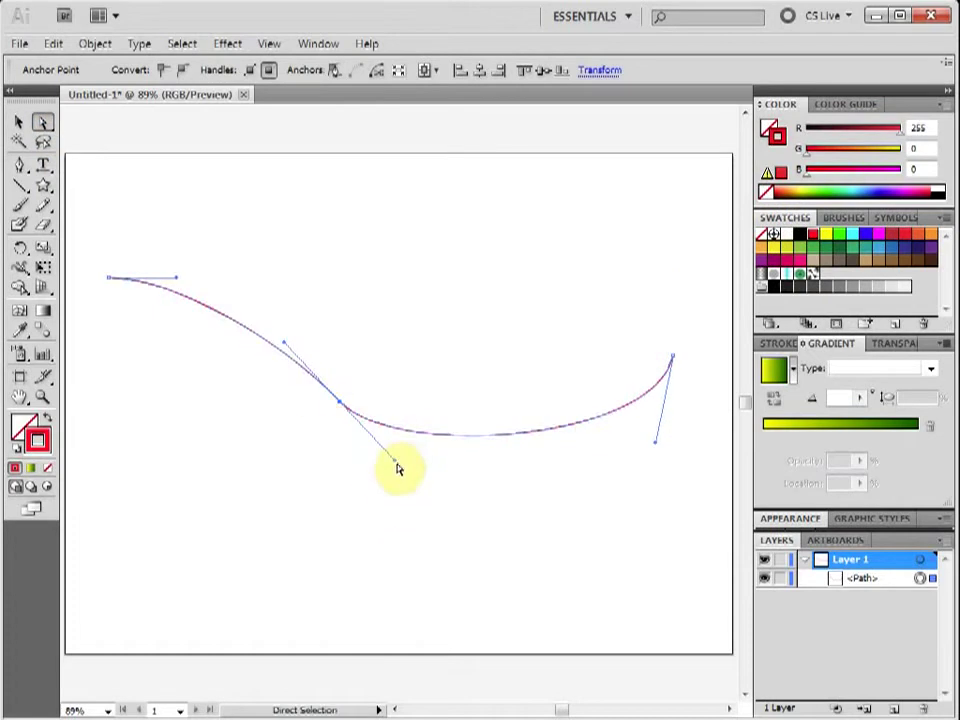
pyautogui.moveTo(396, 466); pyautogui.dragTo(441, 462)
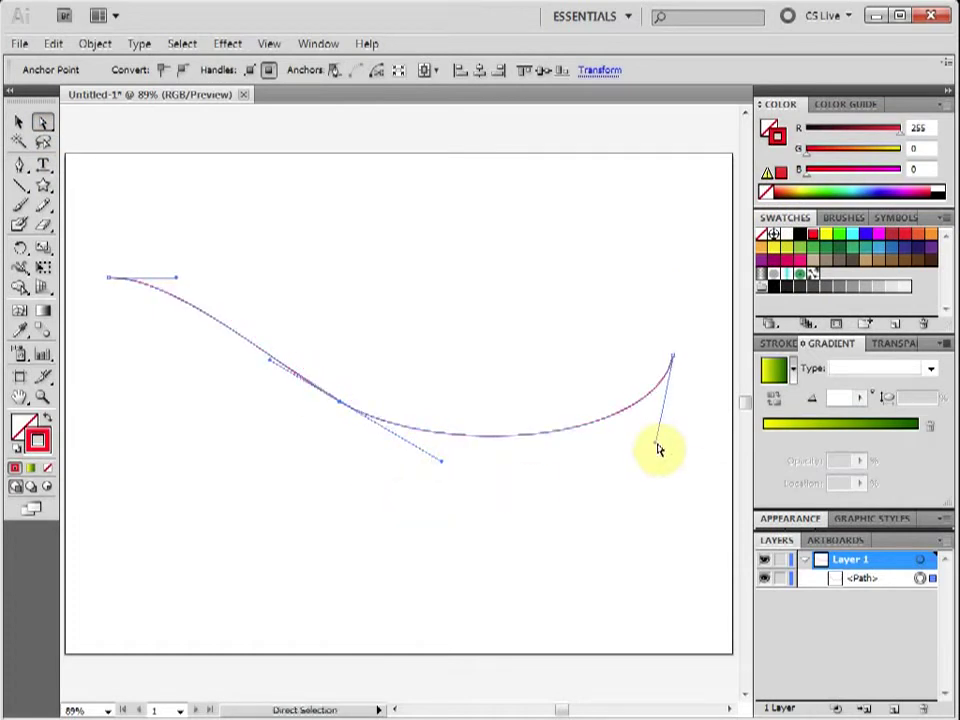
pyautogui.click(20, 123)
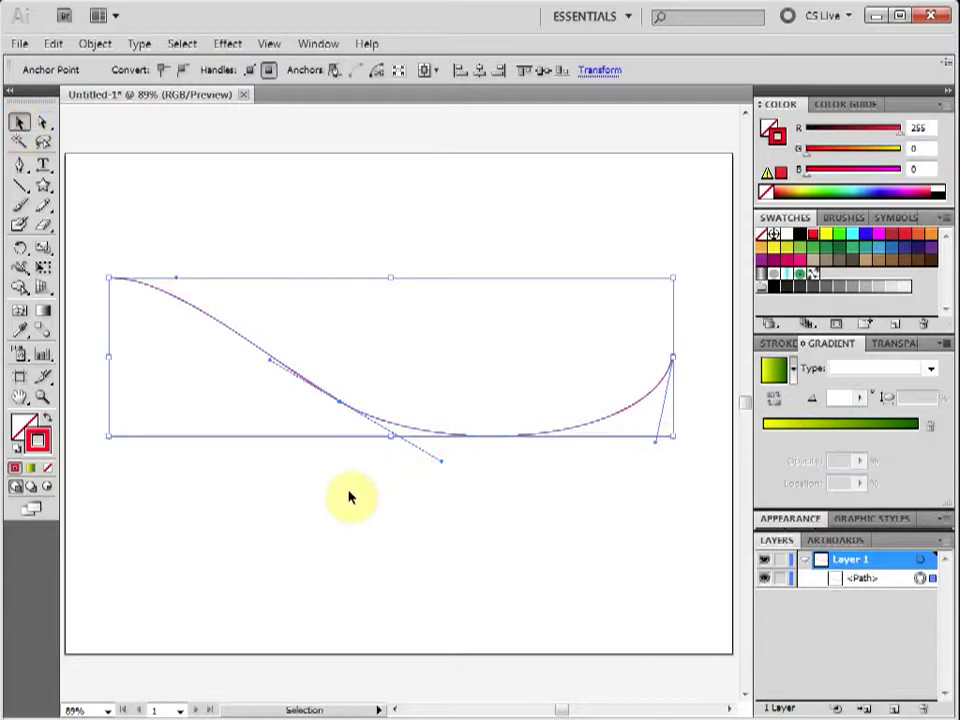
pyautogui.click(348, 493)
pyautogui.click(350, 412)
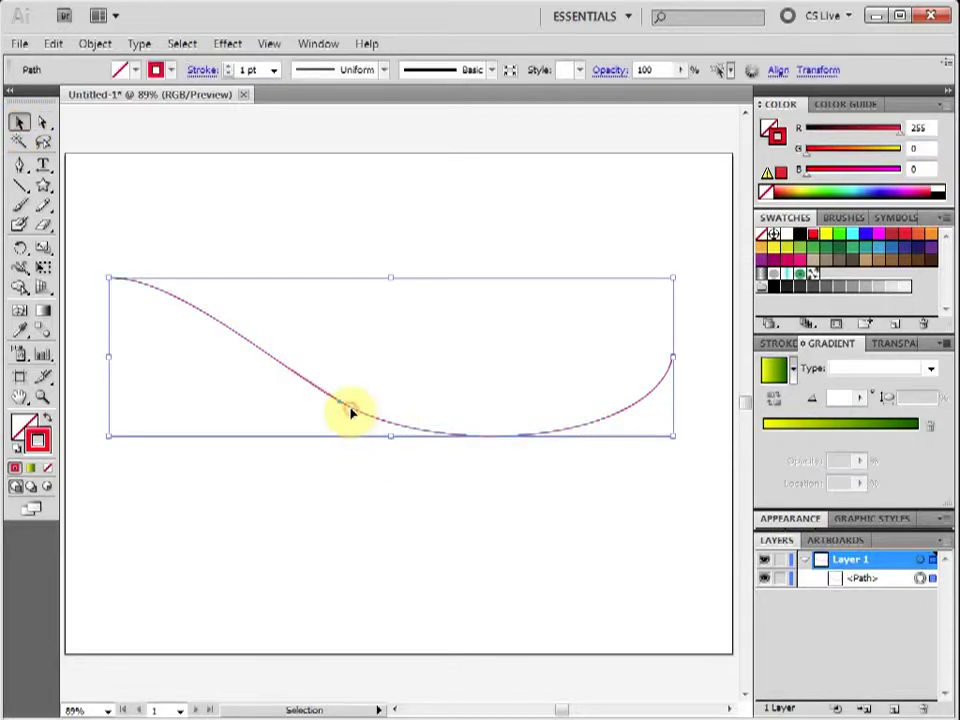
# Step: Draw a second curved path with the Pen tool, rising from the artboard's lower left across the red path to the upper right
pyautogui.click(20, 166)
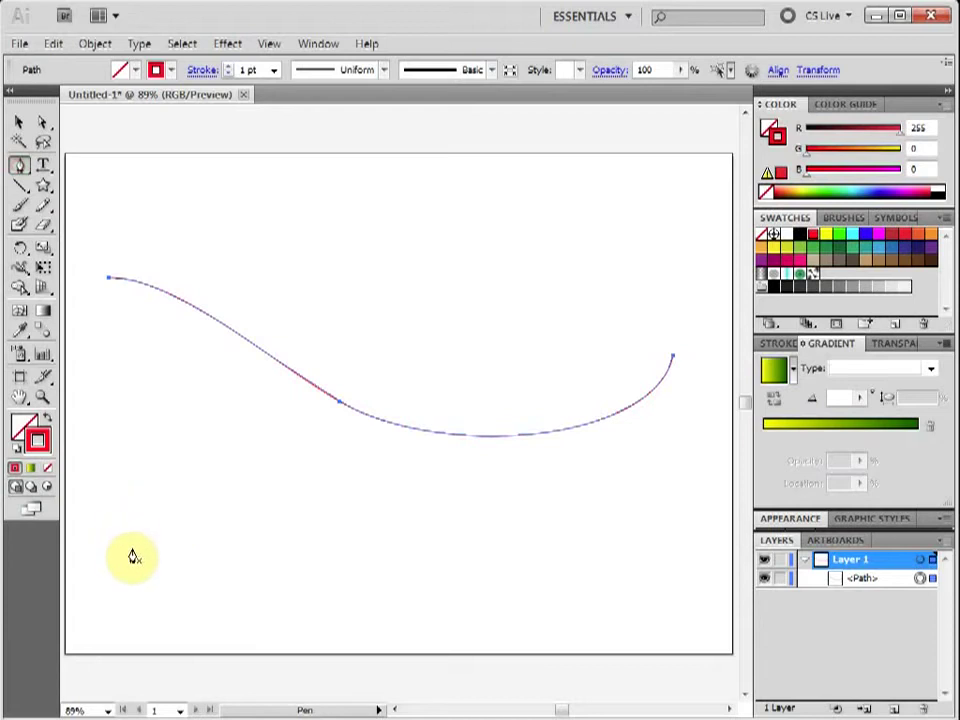
pyautogui.click(106, 621)
pyautogui.click(157, 474)
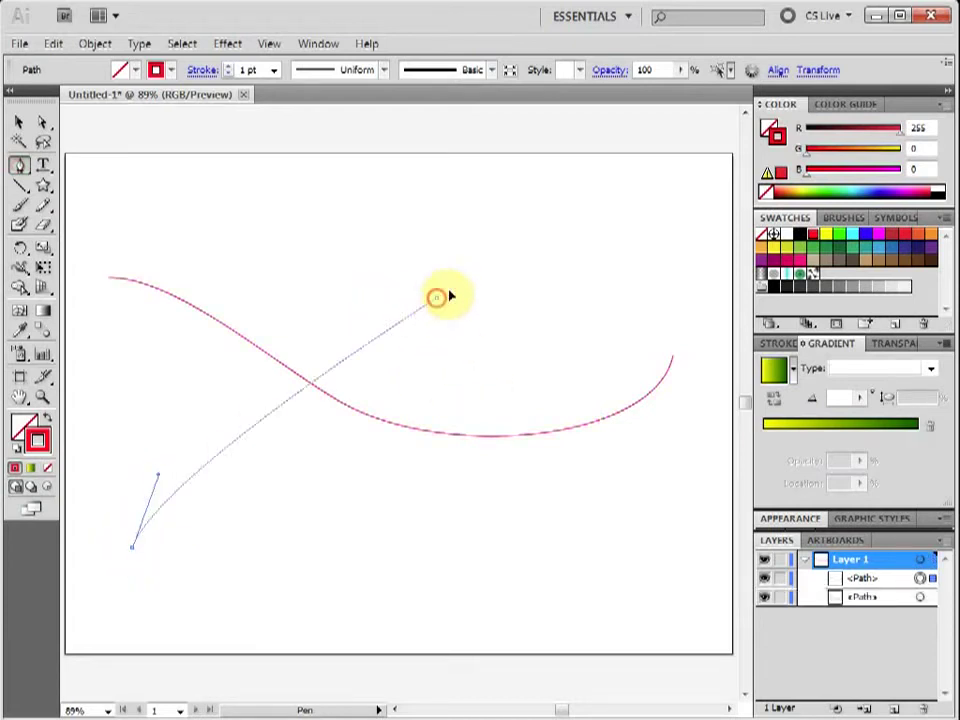
pyautogui.moveTo(436, 298); pyautogui.dragTo(598, 268)
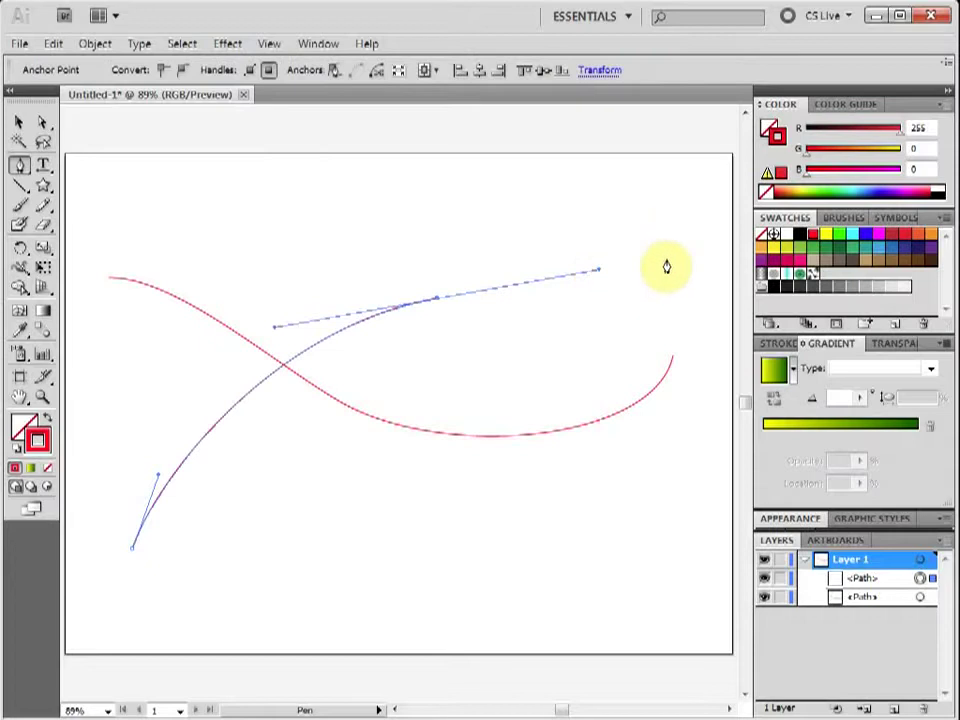
pyautogui.moveTo(683, 210); pyautogui.dragTo(695, 181)
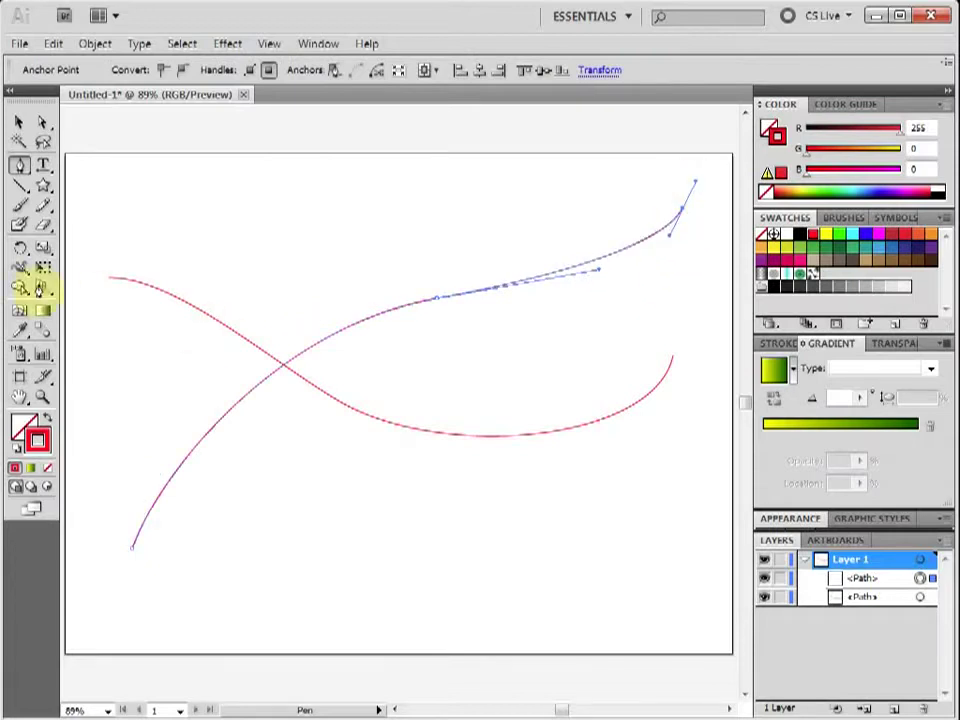
# Step: Give the second path a light green stroke (RGB 140, 198, 63) and deselect it
pyautogui.click(17, 125)
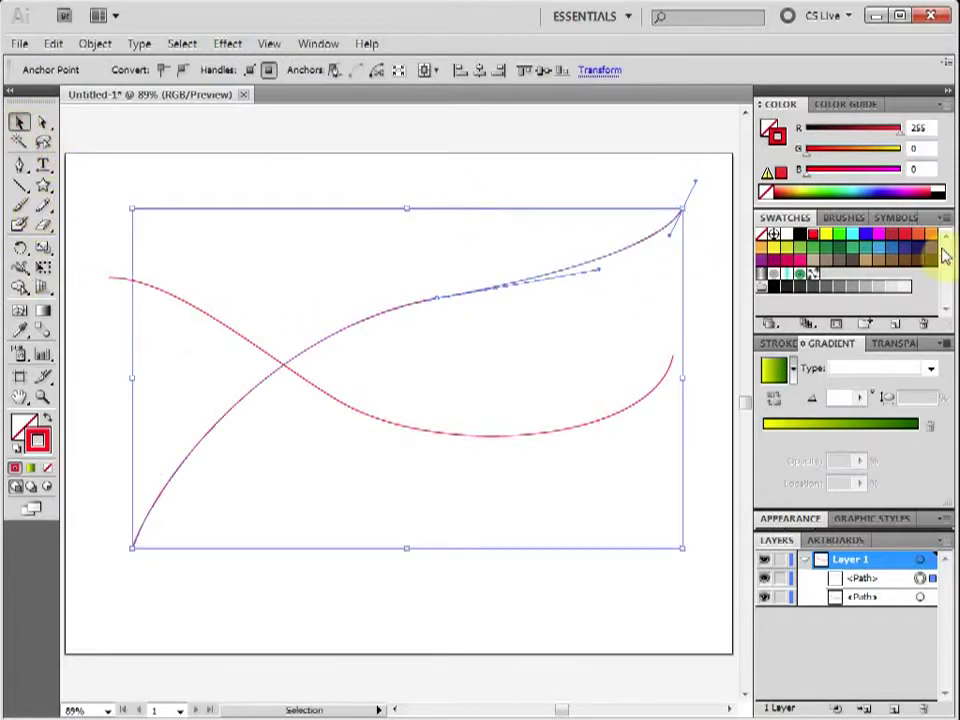
pyautogui.click(800, 248)
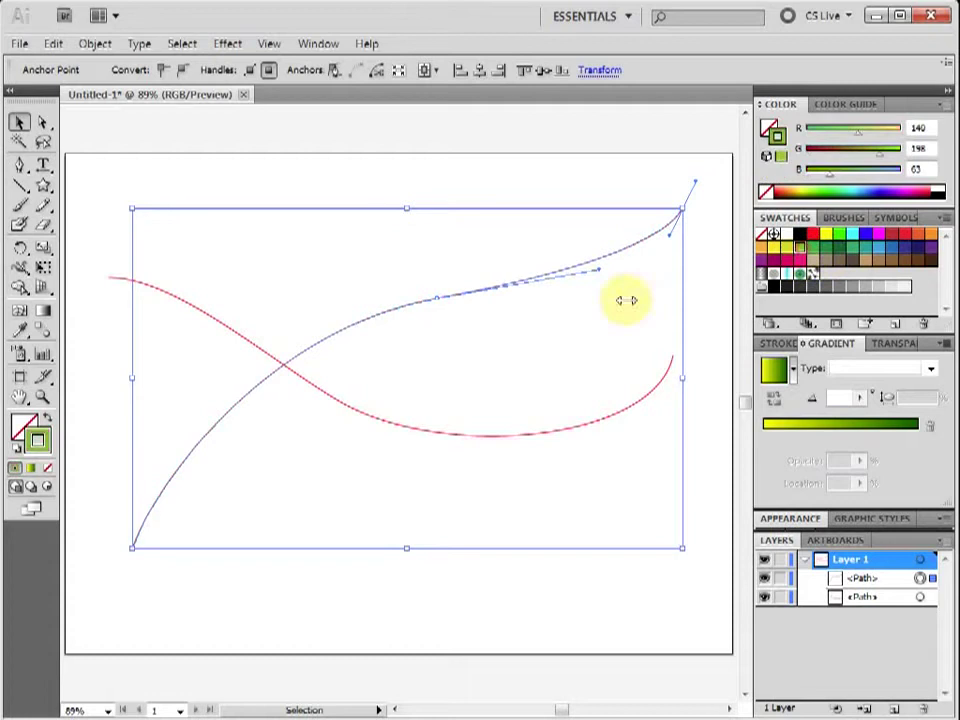
pyautogui.click(267, 186)
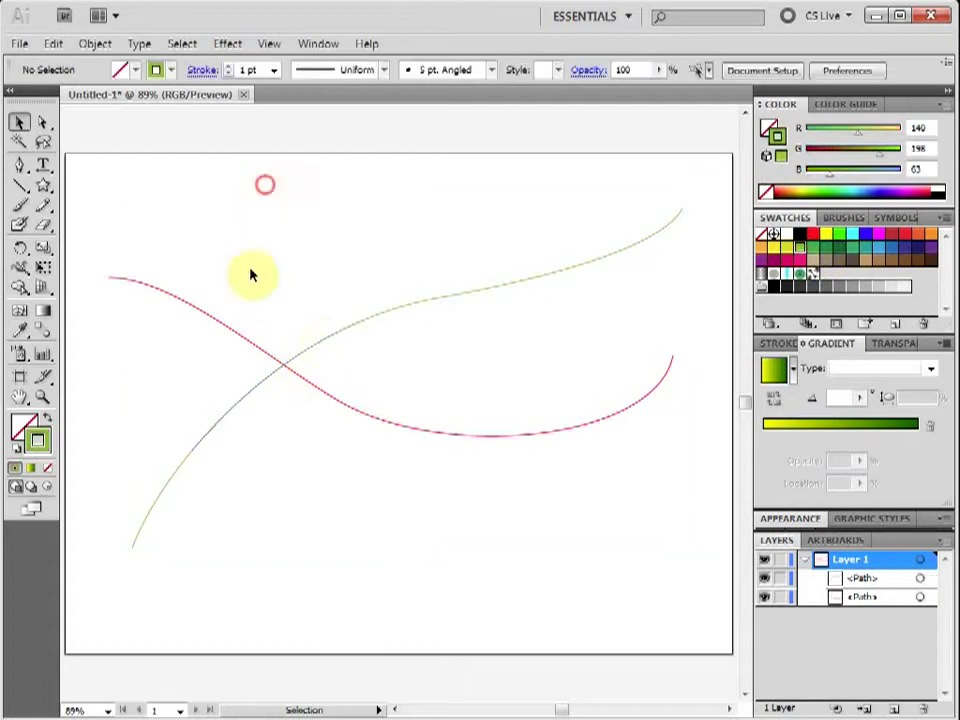
# Step: Create a blend between the red and green curves with the Blend tool
pyautogui.click(318, 339)
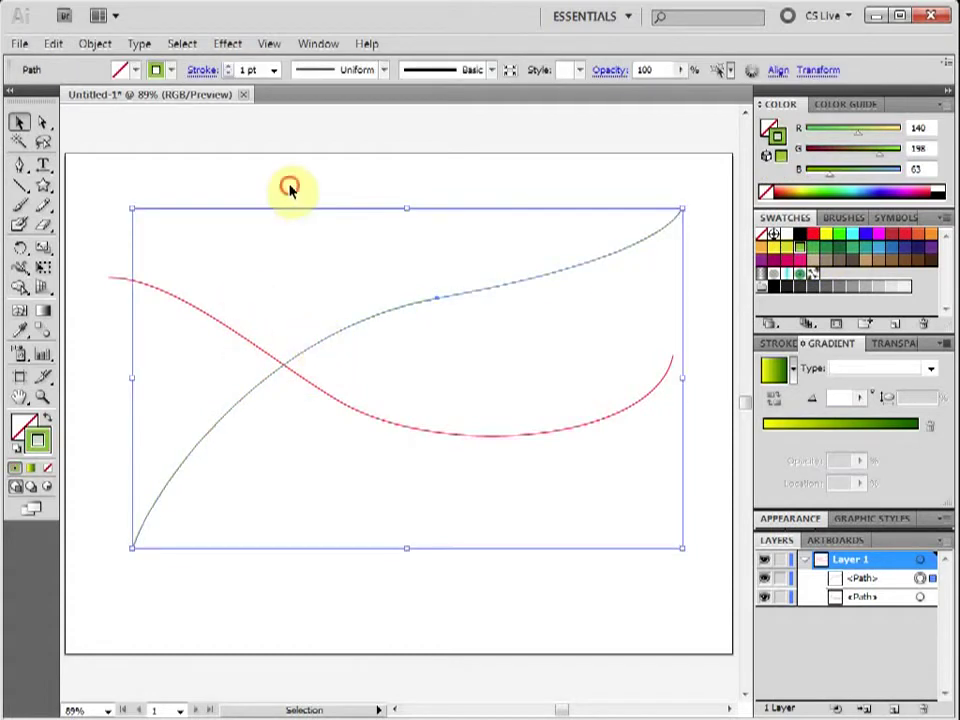
pyautogui.click(289, 186)
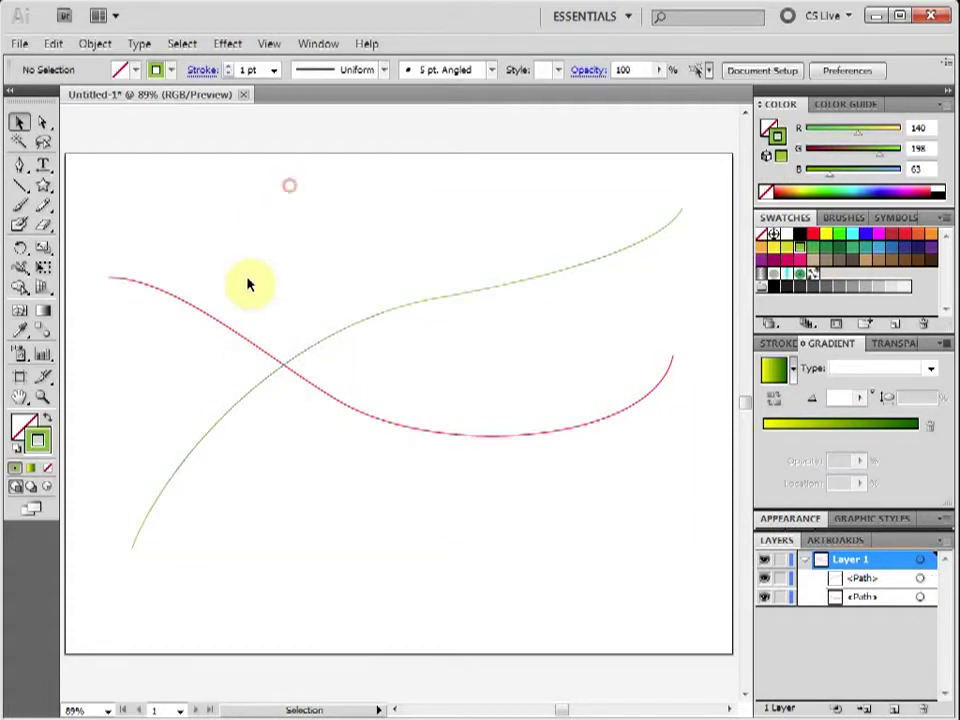
pyautogui.click(43, 332)
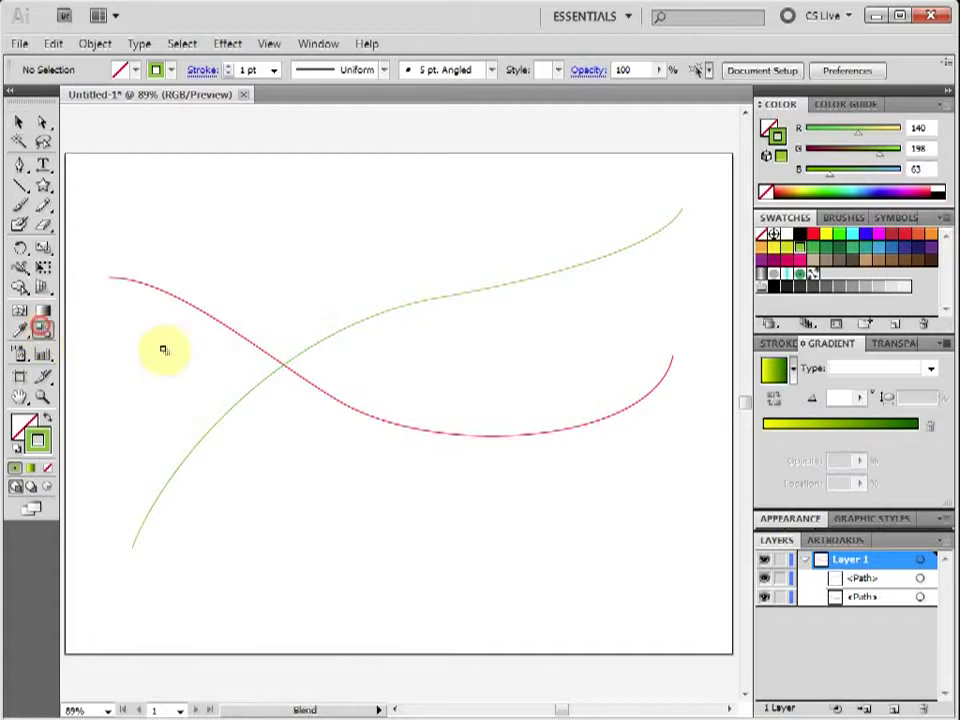
pyautogui.click(318, 344)
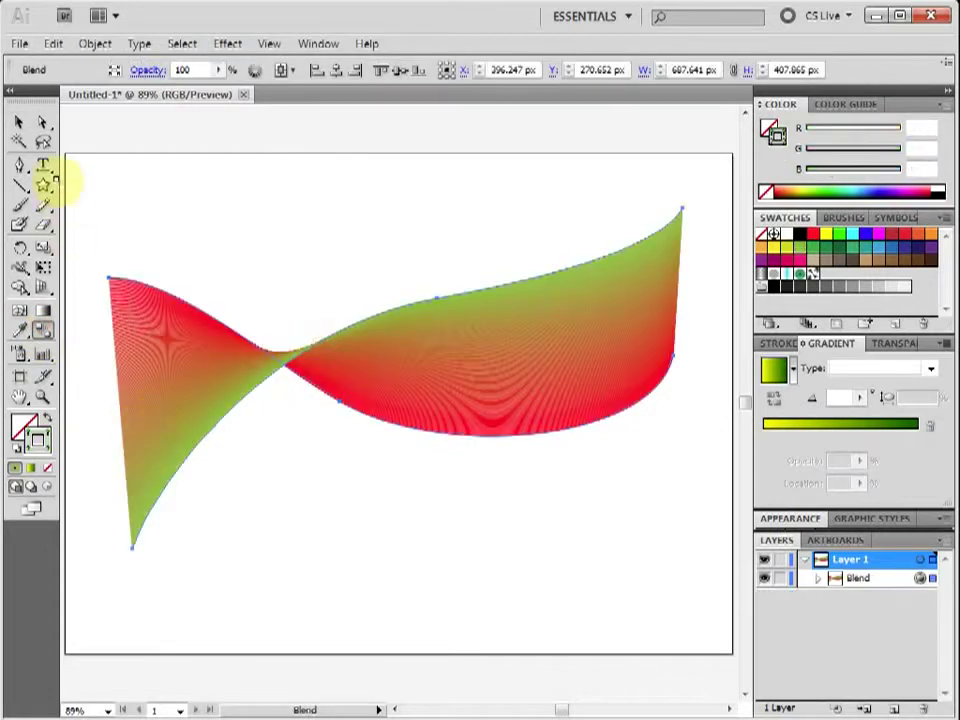
pyautogui.click(24, 126)
# Step: Set the curve blend's spacing to Specified Steps with 51 steps
pyautogui.click(96, 44)
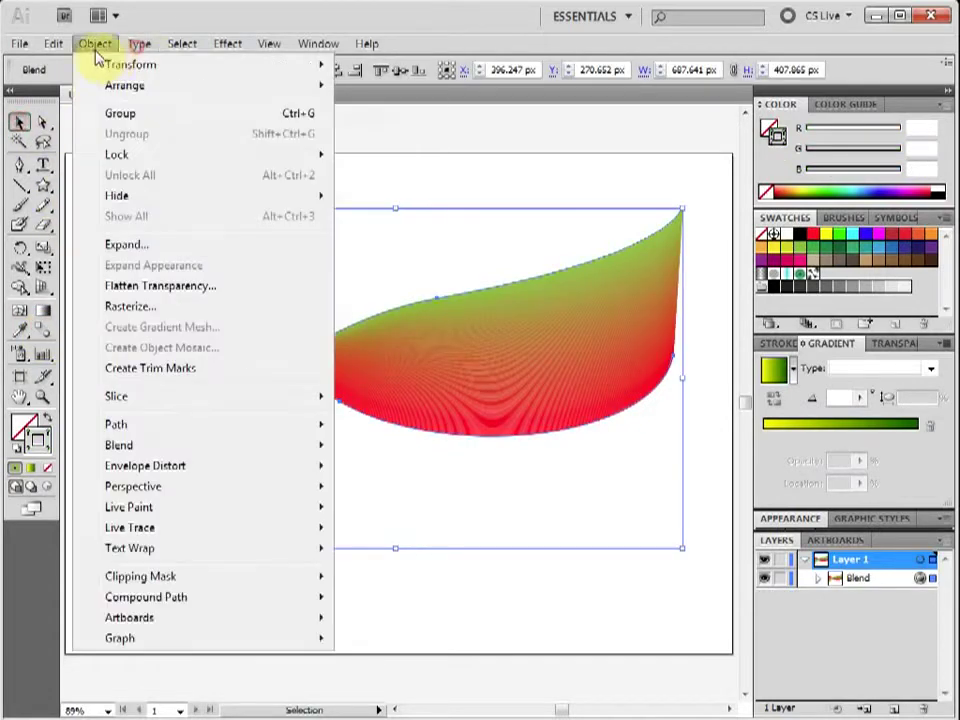
pyautogui.moveTo(171, 444)
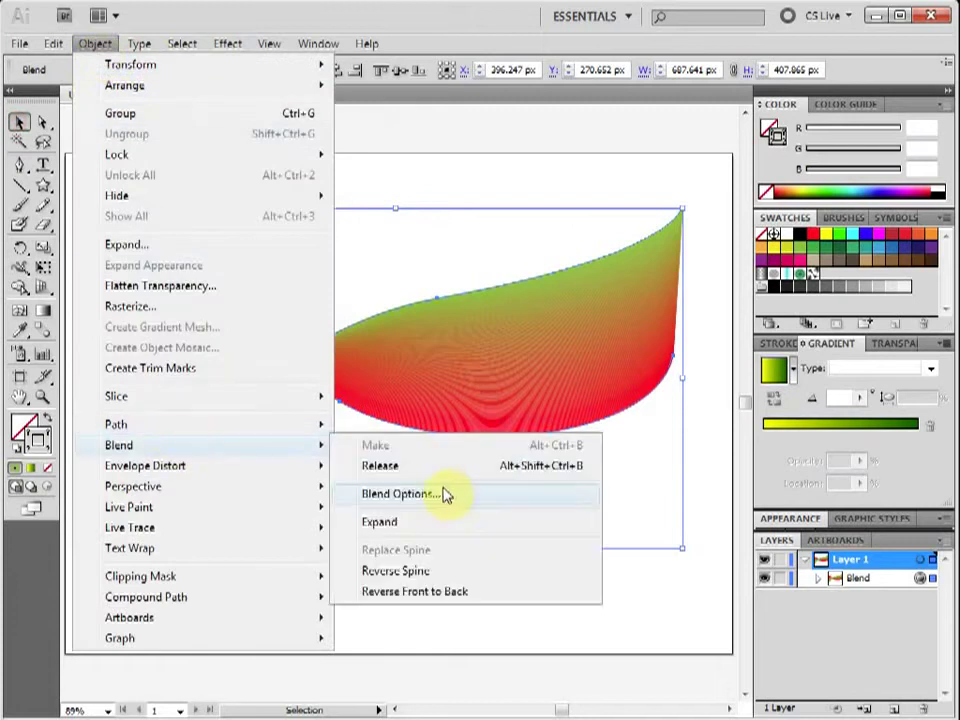
pyautogui.click(442, 494)
pyautogui.click(475, 342)
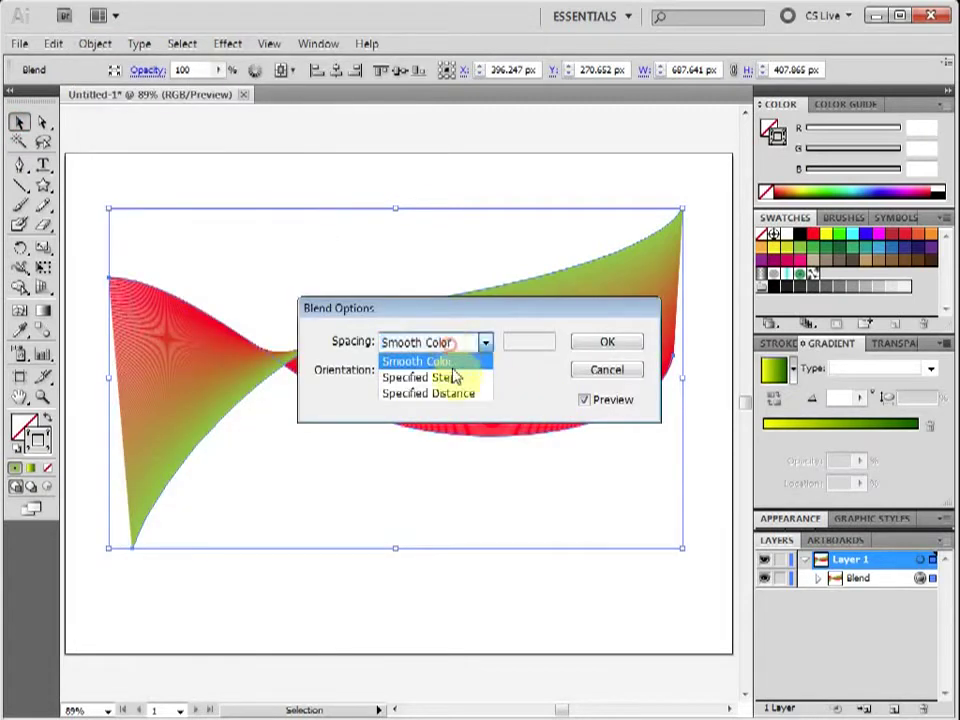
pyautogui.click(445, 378)
pyautogui.moveTo(490, 318); pyautogui.dragTo(470, 492)
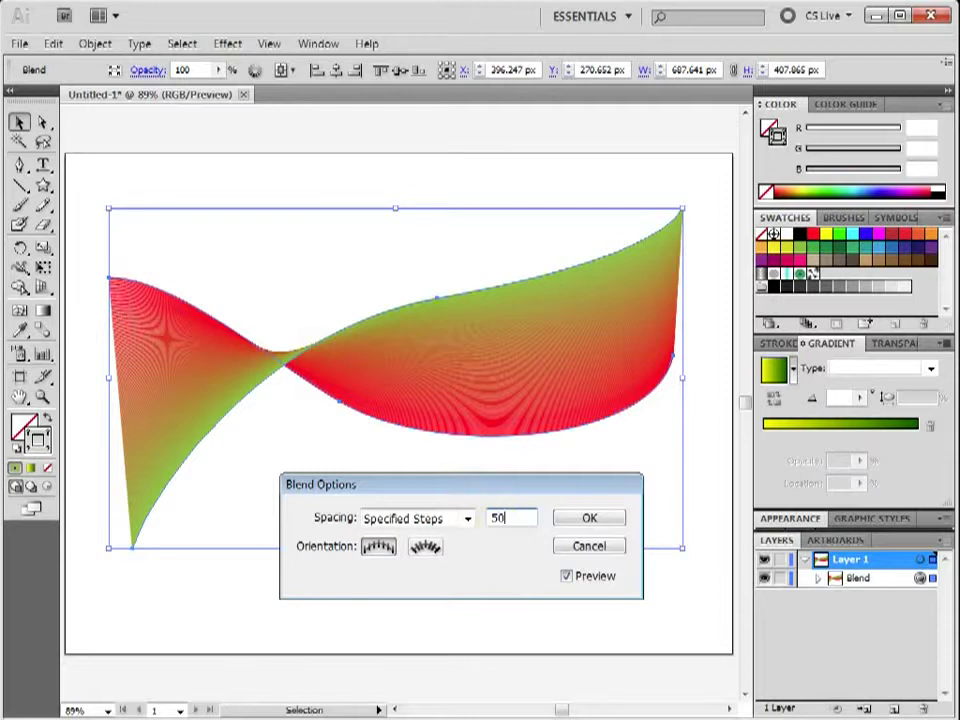
pyautogui.press('Up')
pyautogui.press('Up')
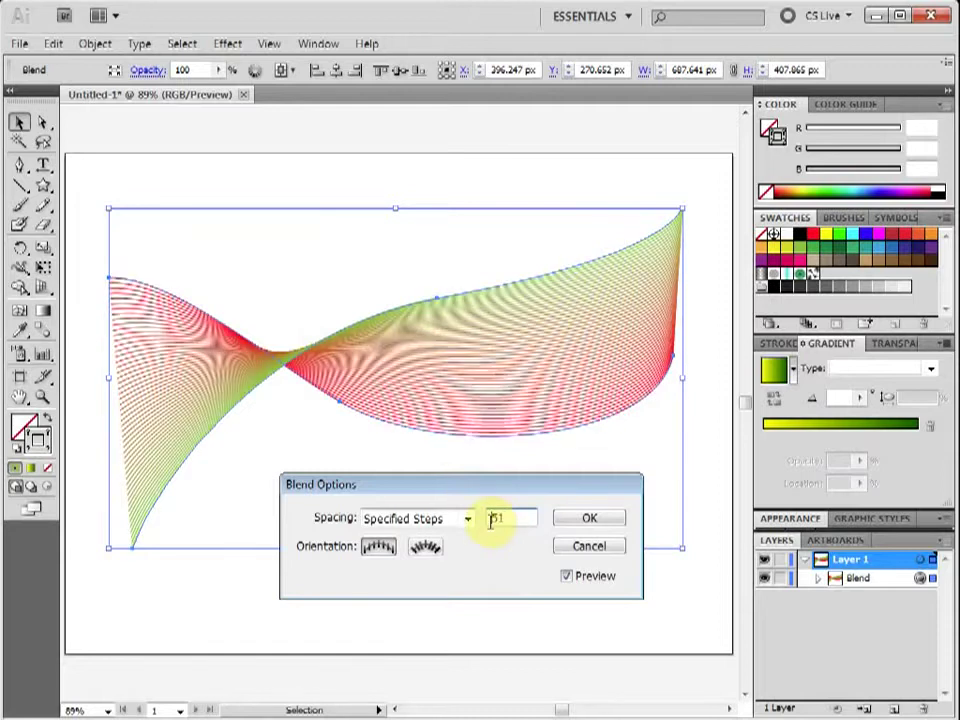
pyautogui.click(575, 519)
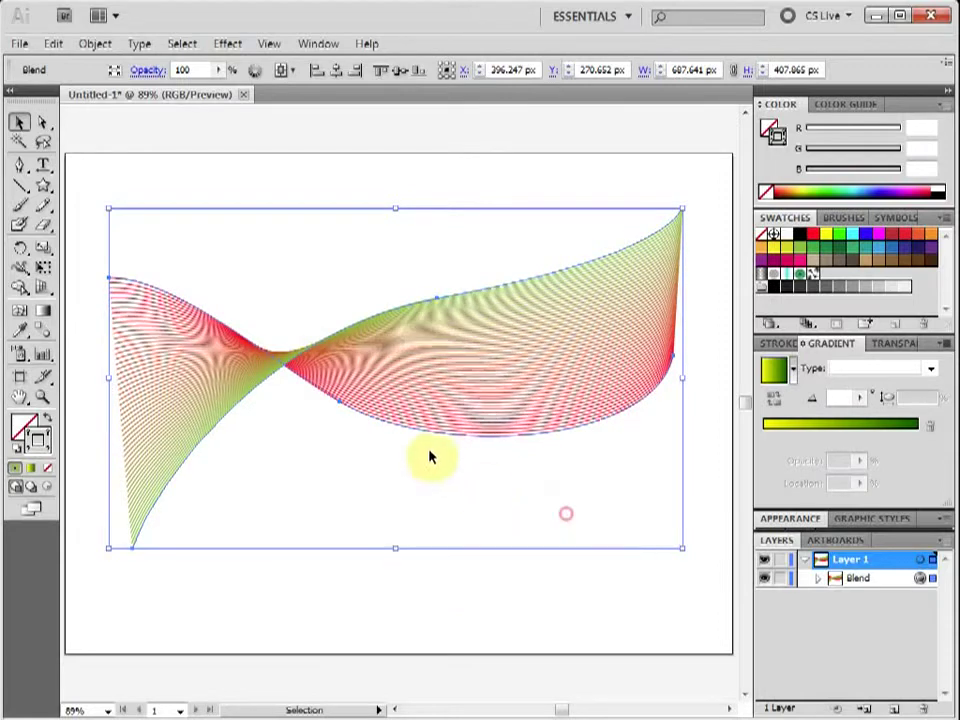
# Step: Reshape the green path inside the blend by moving its middle and upper right anchors and swinging their direction handles
pyautogui.click(819, 579)
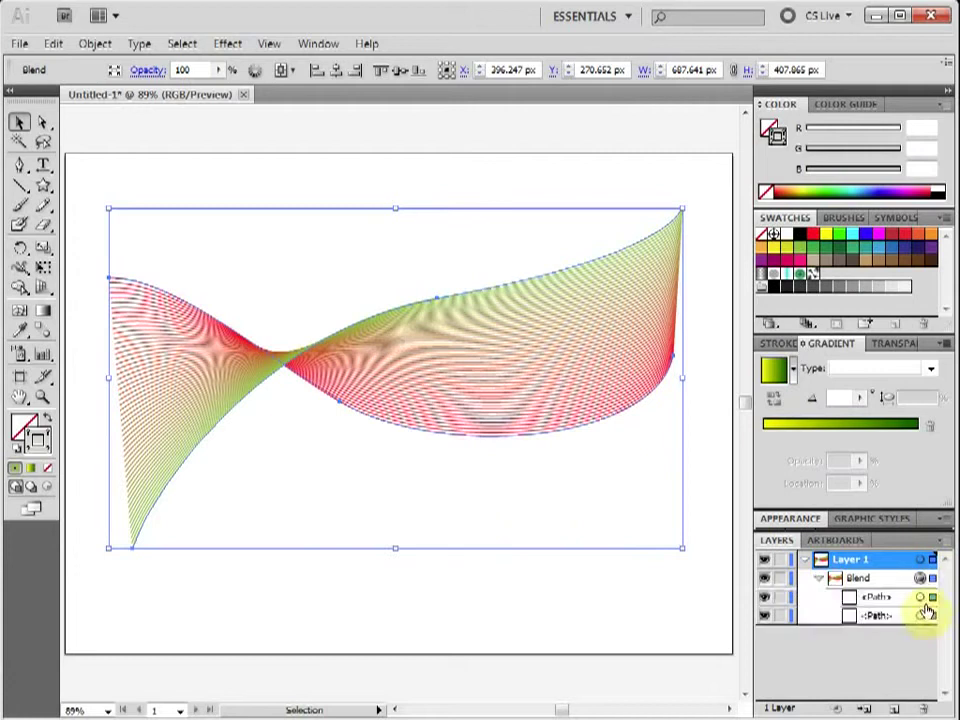
pyautogui.click(918, 598)
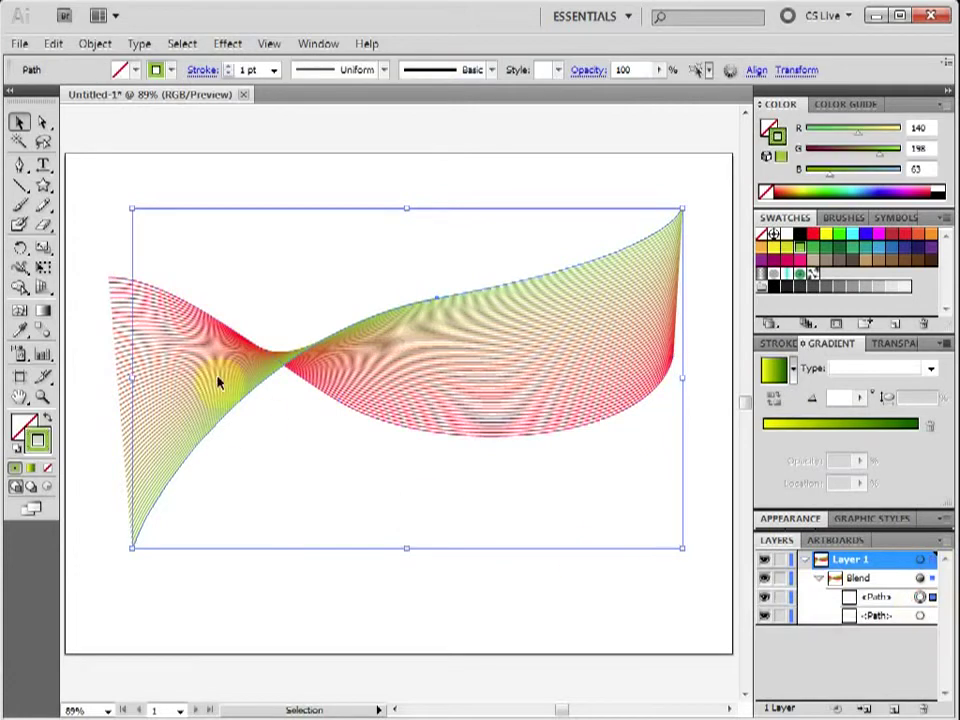
pyautogui.click(41, 121)
pyautogui.moveTo(438, 302); pyautogui.dragTo(472, 302)
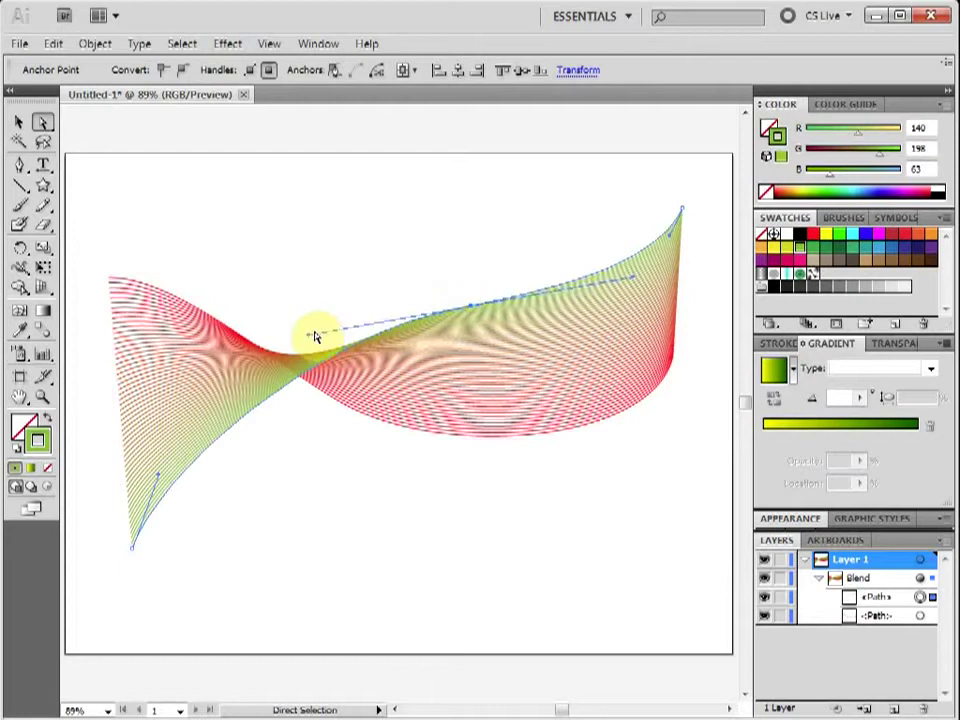
pyautogui.moveTo(310, 341); pyautogui.dragTo(338, 258)
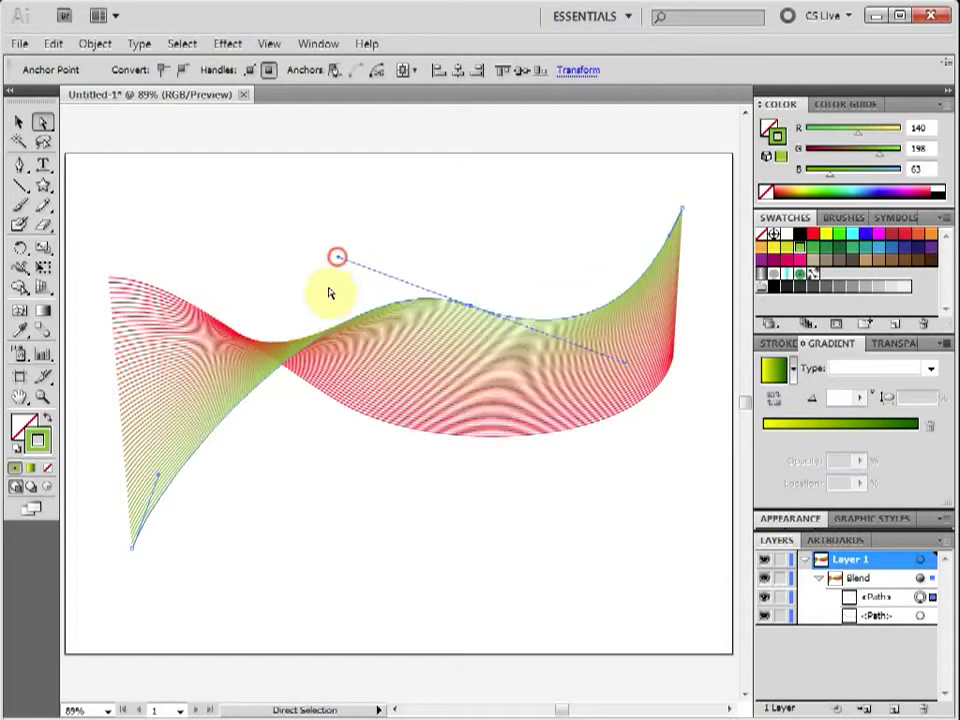
pyautogui.moveTo(682, 208); pyautogui.dragTo(697, 254)
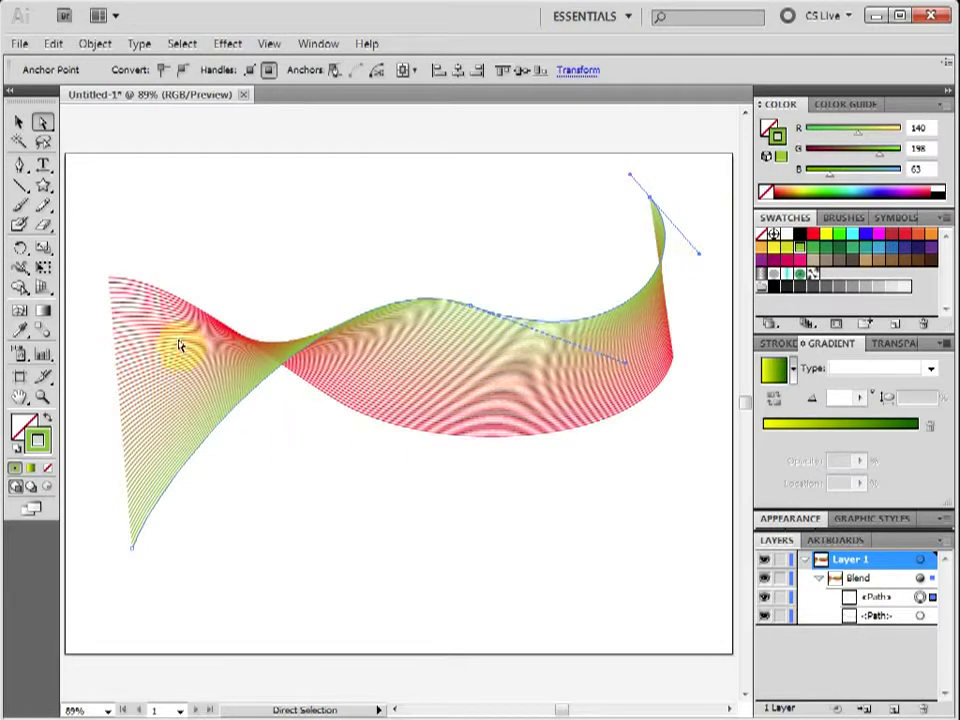
# Step: Move the whole blend down and slightly right on the artboard with the Direct Selection tool
pyautogui.click(133, 301)
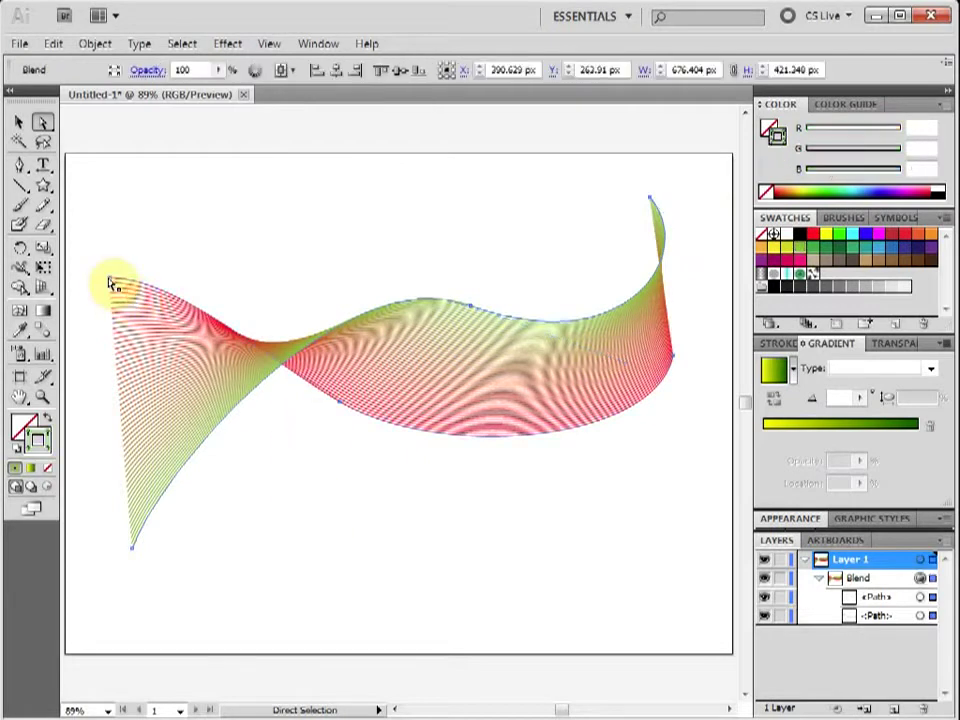
pyautogui.moveTo(113, 285); pyautogui.dragTo(125, 338)
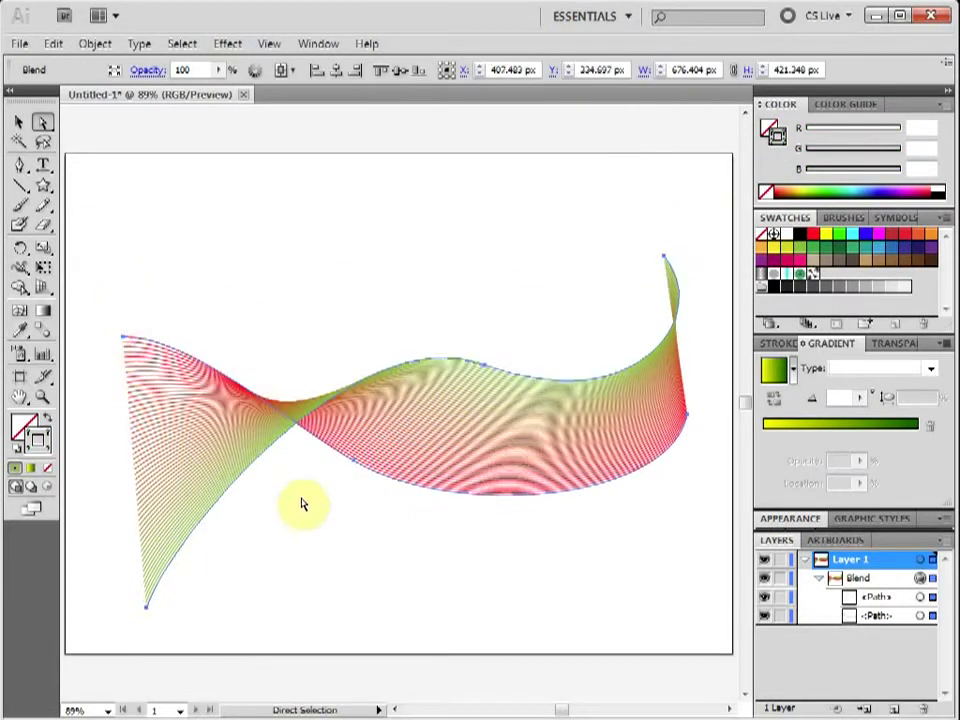
pyautogui.click(22, 122)
pyautogui.click(326, 446)
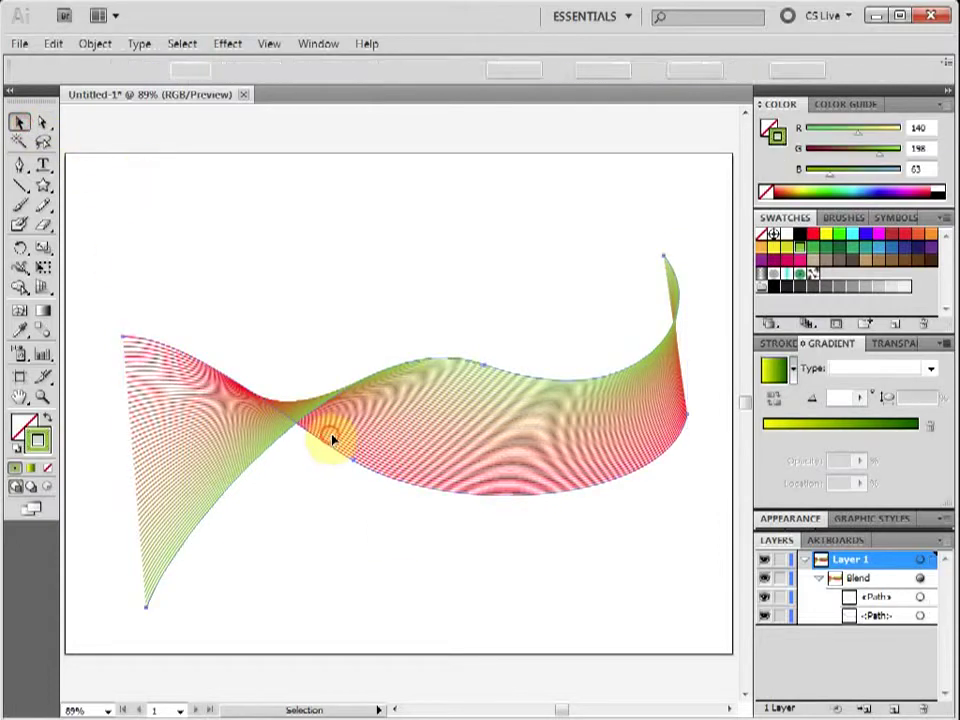
# Step: Delete the red and green curve blend and draw a rectangle covering the whole artboard
pyautogui.click(333, 440)
pyautogui.press('Delete')
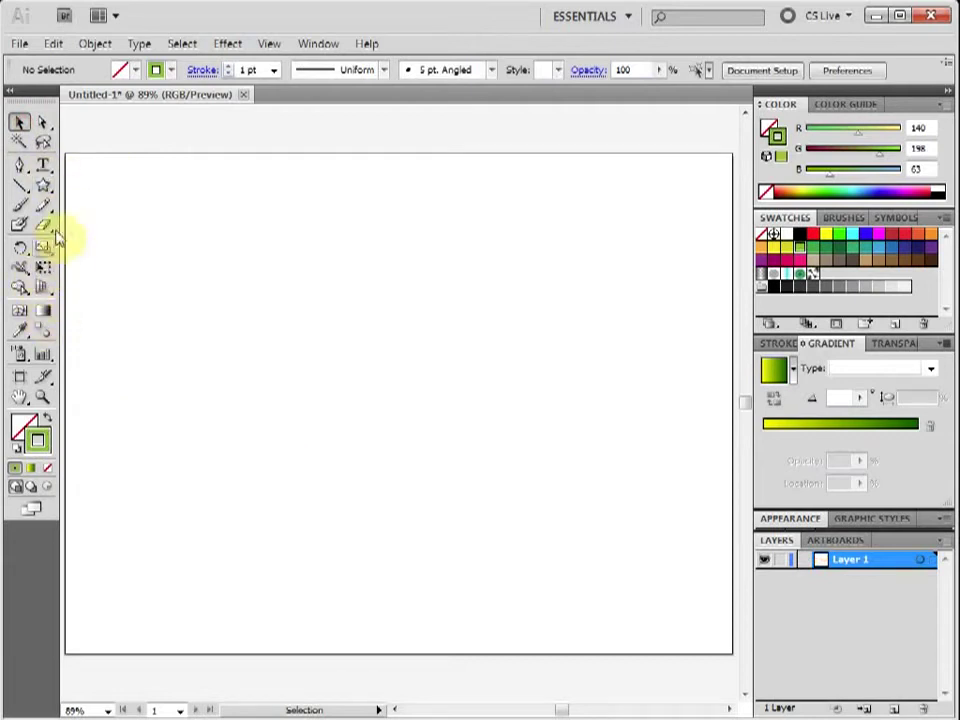
pyautogui.moveTo(43, 187); pyautogui.dragTo(98, 189)
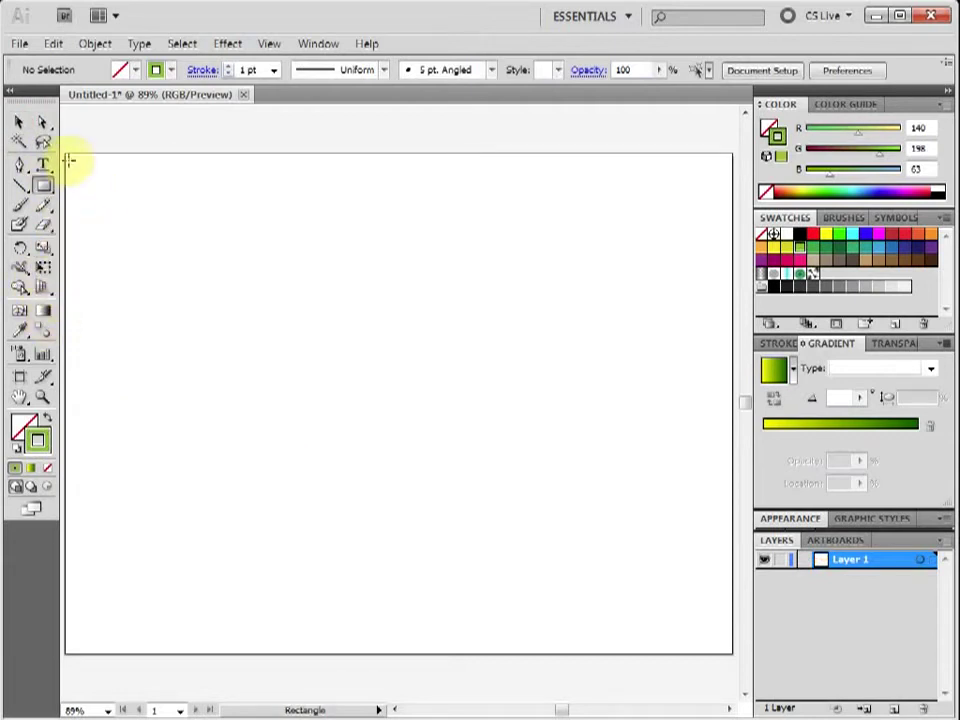
pyautogui.moveTo(65, 151); pyautogui.dragTo(729, 652)
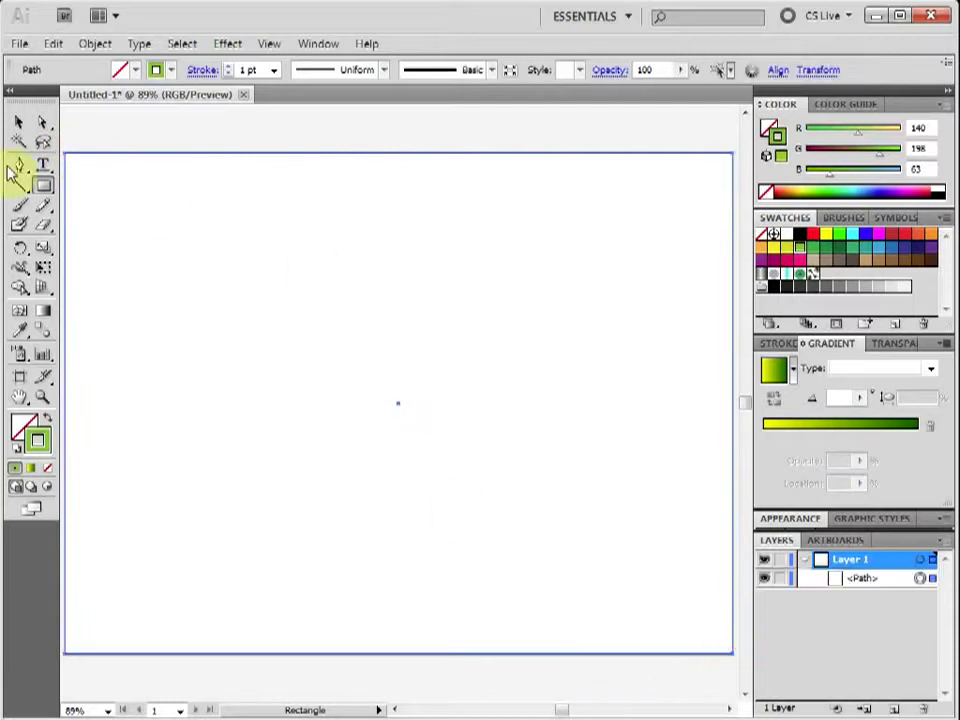
pyautogui.click(17, 121)
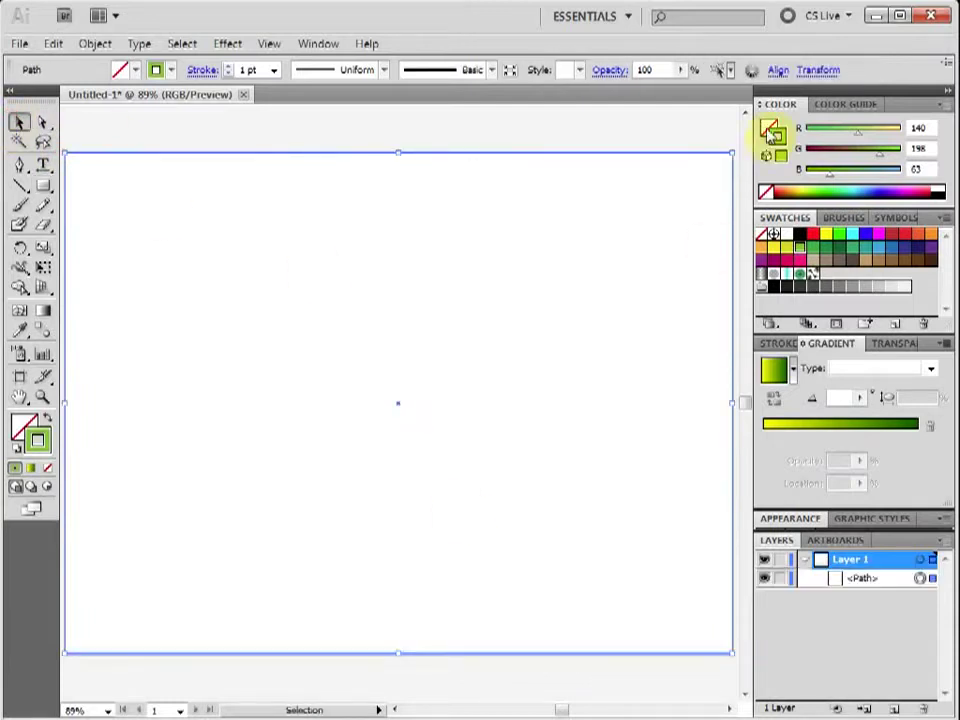
# Step: Give the rectangle no stroke and a 90° linear gradient from black to dark blue (R 27, G 20, B 100), and lock it
pyautogui.click(762, 233)
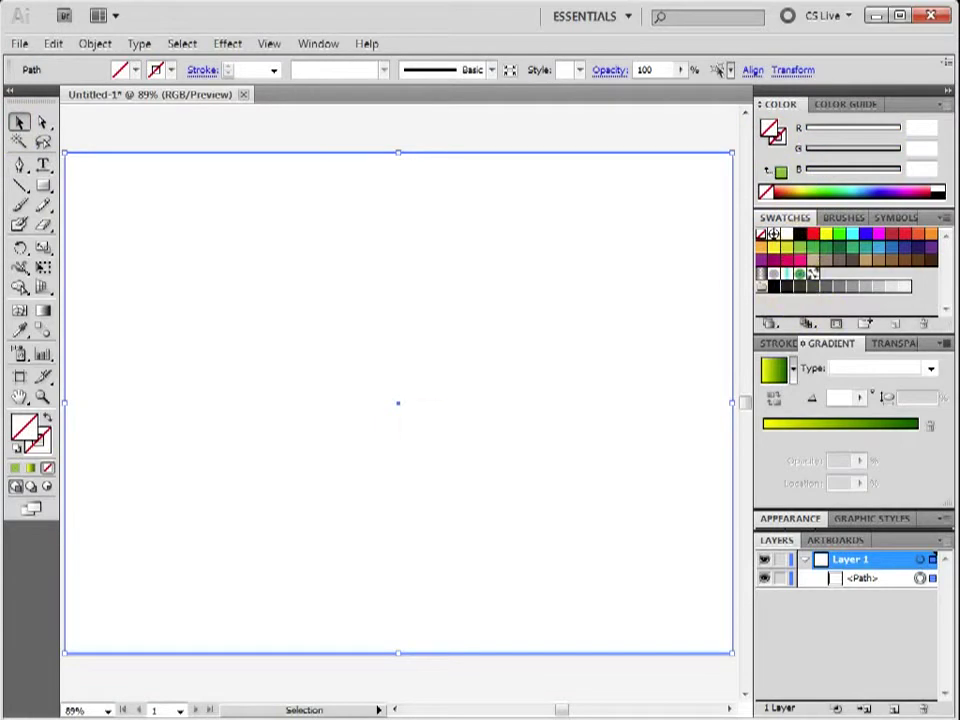
pyautogui.click(31, 467)
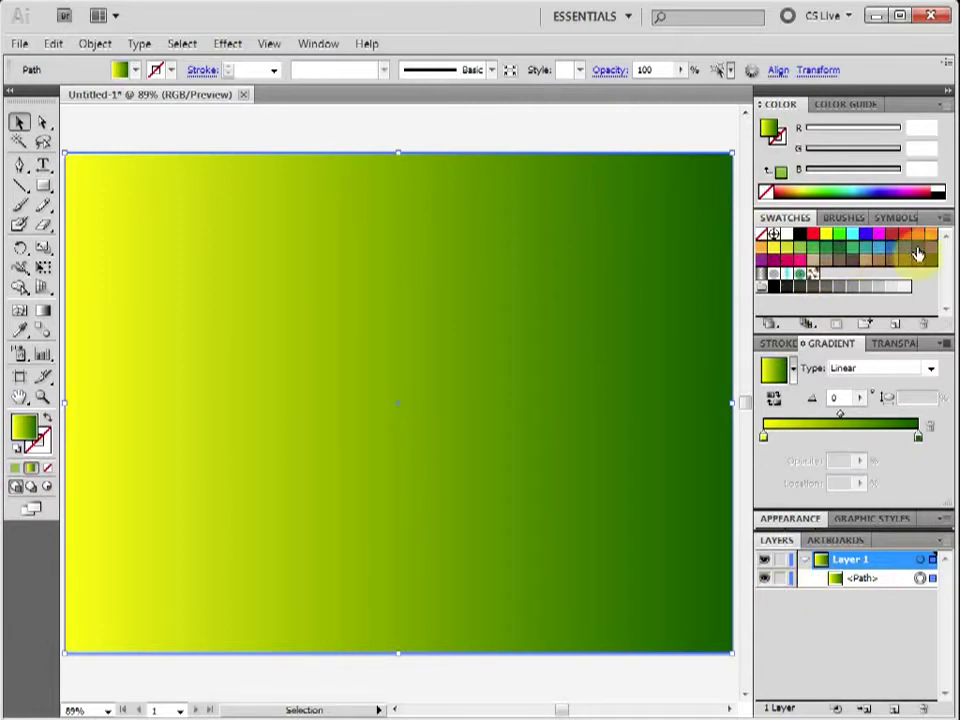
pyautogui.moveTo(918, 253); pyautogui.dragTo(917, 439)
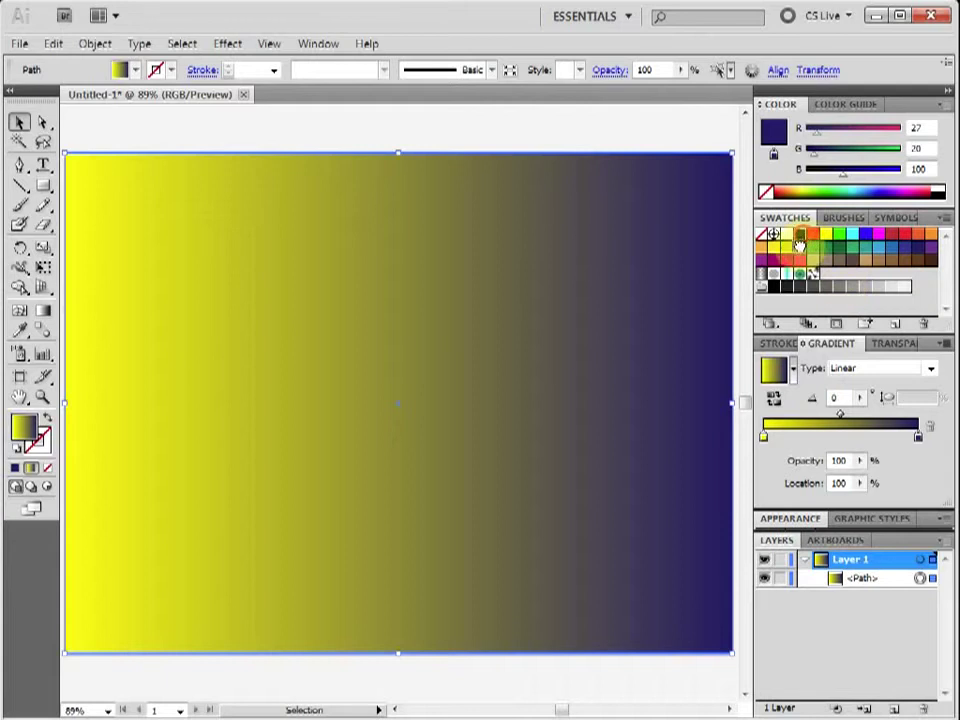
pyautogui.moveTo(800, 243); pyautogui.dragTo(762, 439)
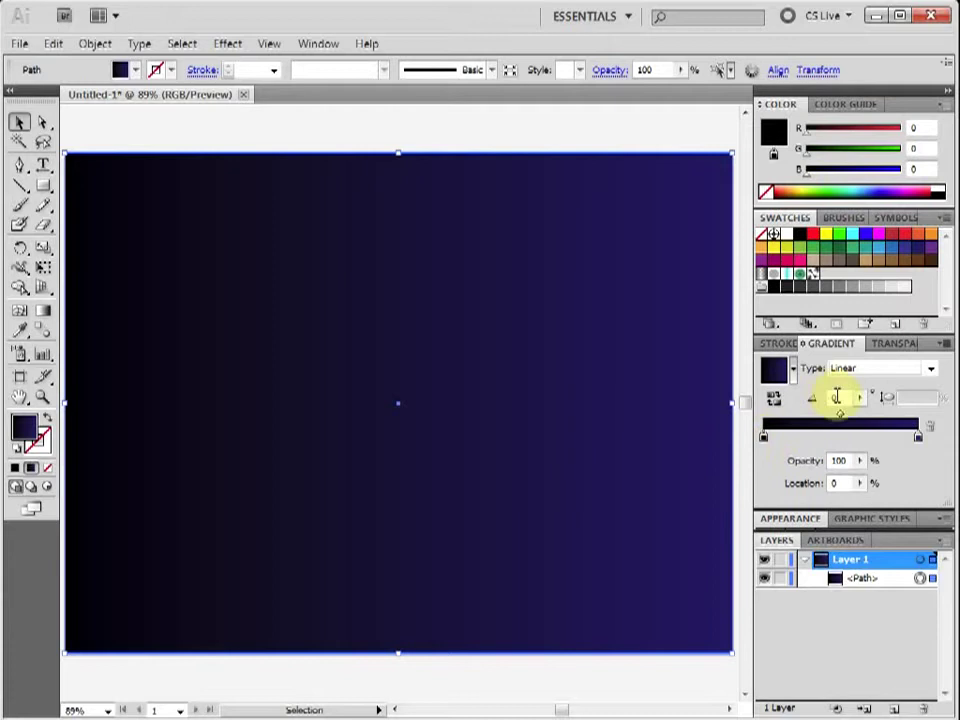
pyautogui.write('90')
pyautogui.press('Return')
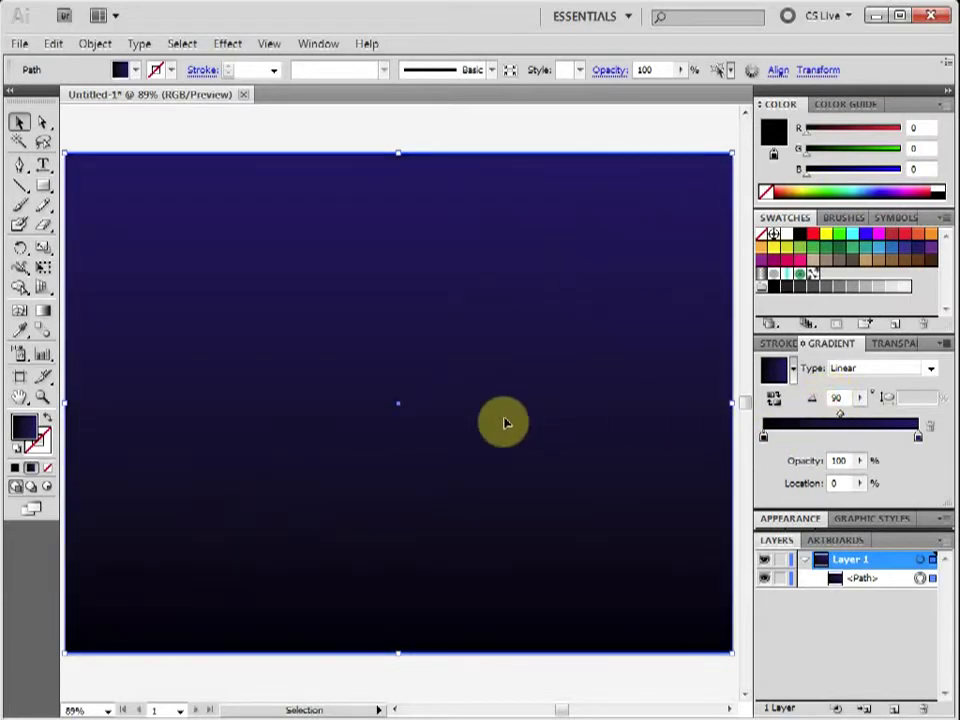
pyautogui.click(783, 580)
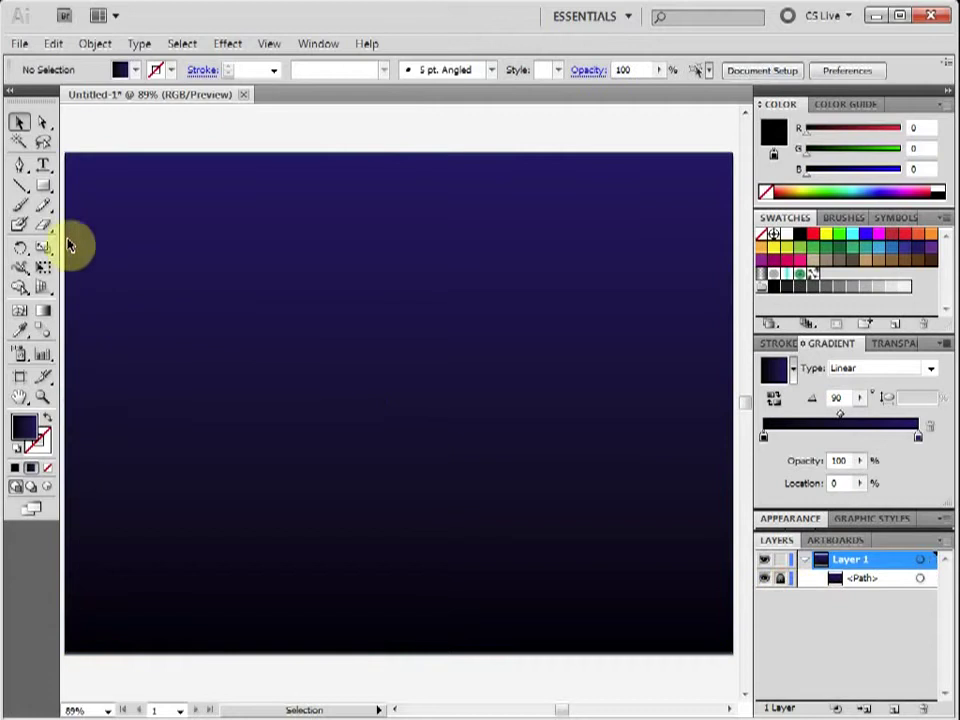
# Step: Draw a path from the artboard's upper left corner to its lower right corner, lengthening the end handle upward into a wide arc
pyautogui.click(21, 168)
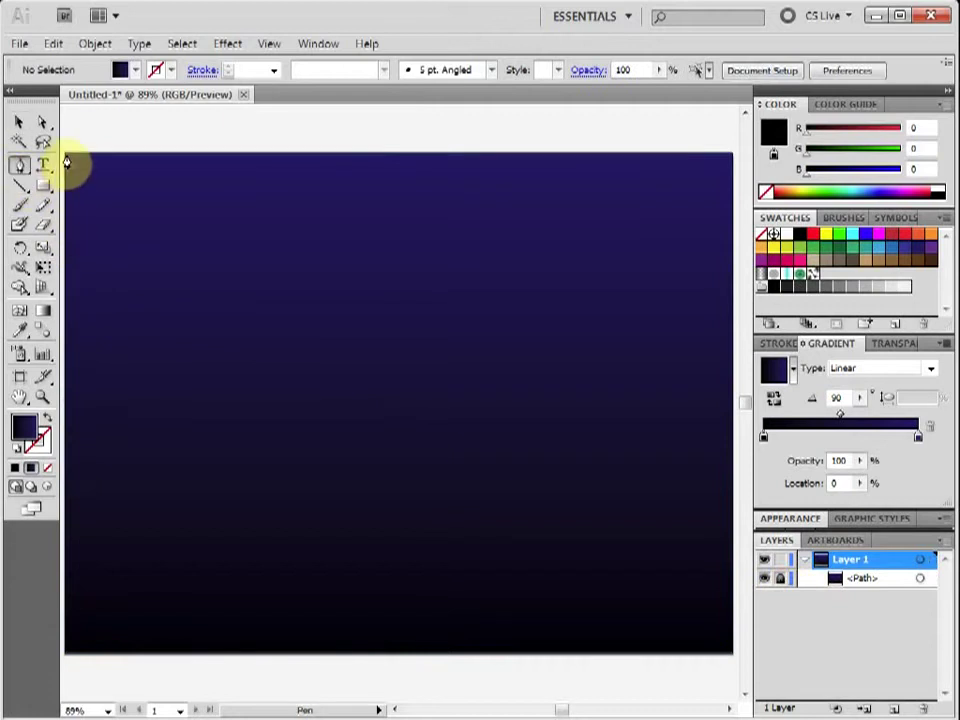
pyautogui.click(65, 155)
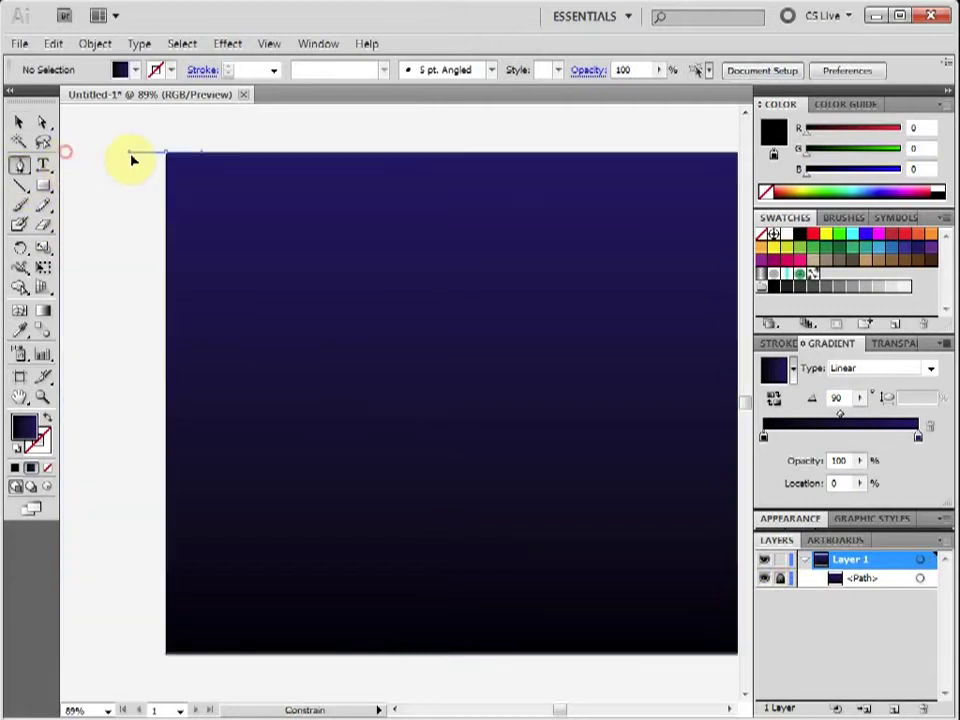
pyautogui.click(320, 164)
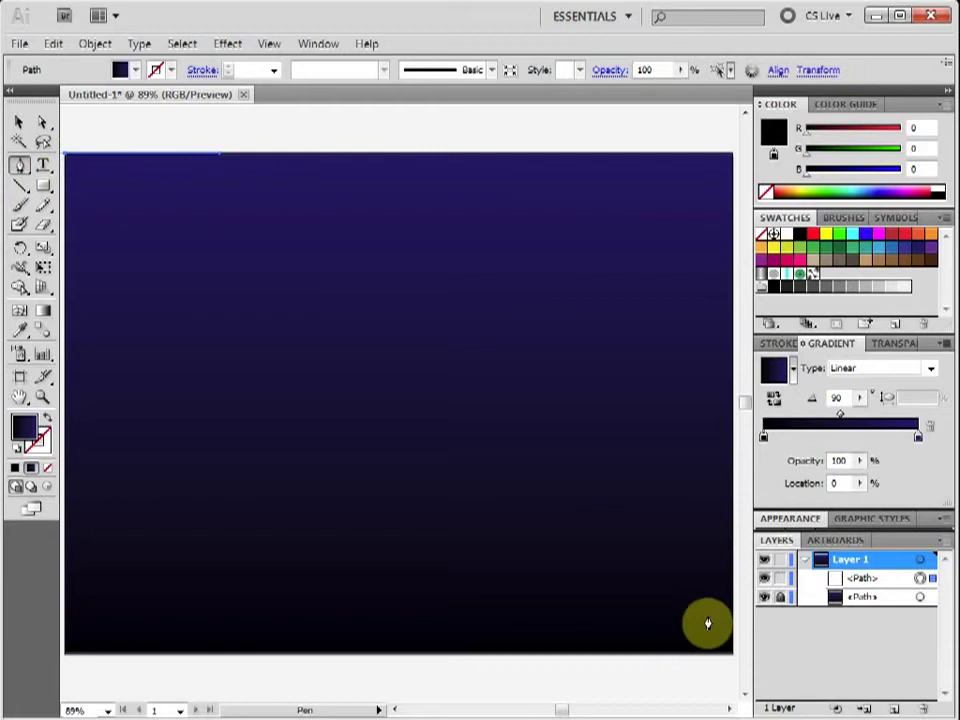
pyautogui.moveTo(731, 659); pyautogui.dragTo(731, 690)
pyautogui.press('a')
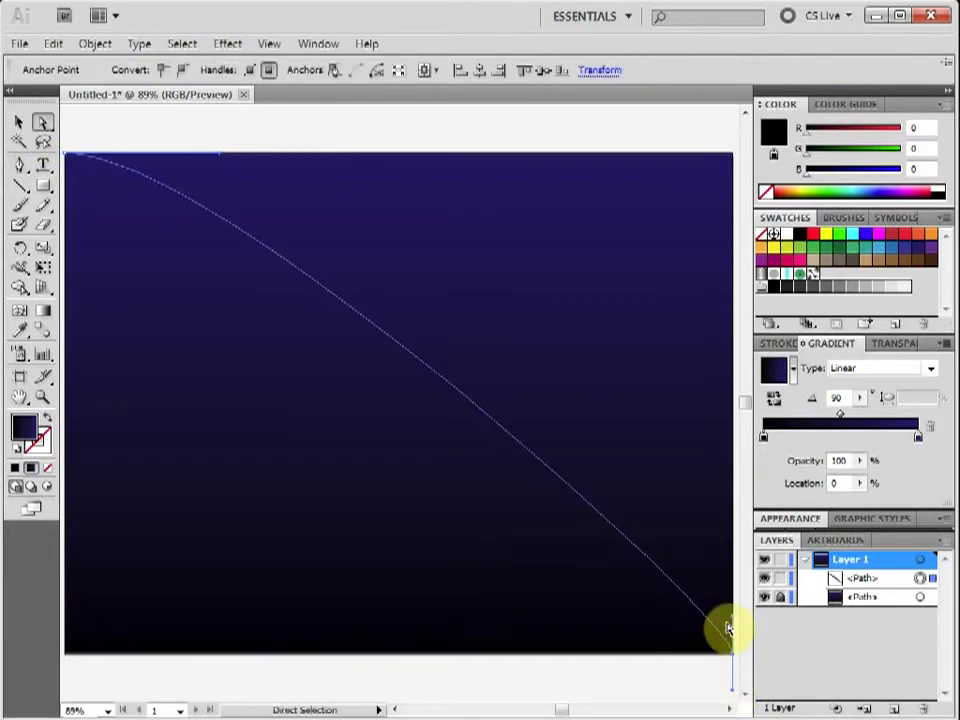
pyautogui.moveTo(733, 620); pyautogui.dragTo(727, 300)
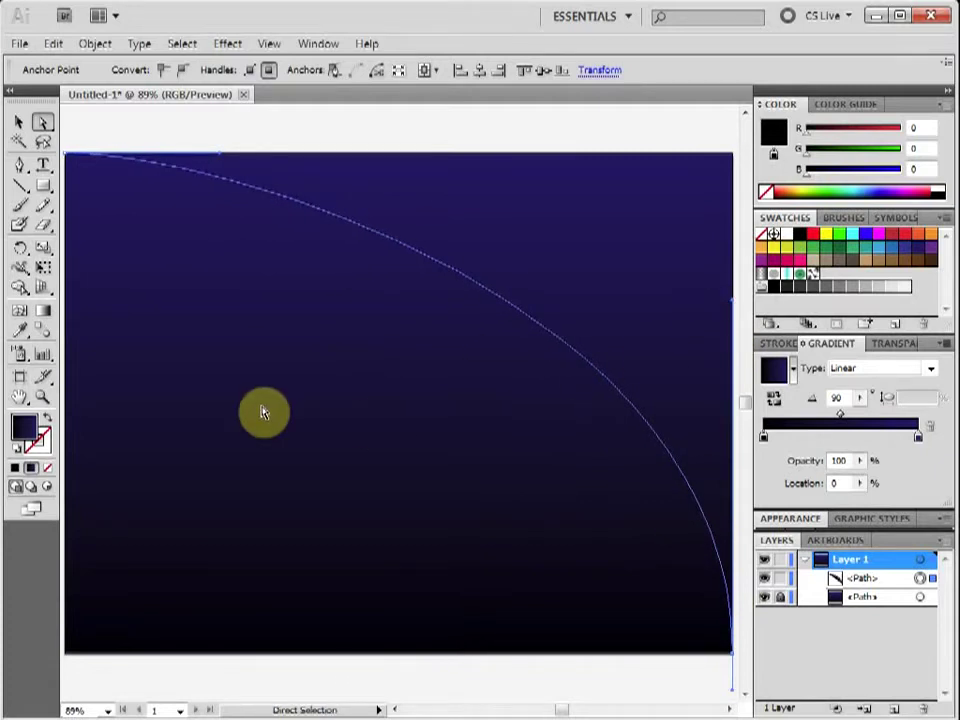
# Step: Give the arc no fill and a white 1 pt stroke
pyautogui.click(788, 236)
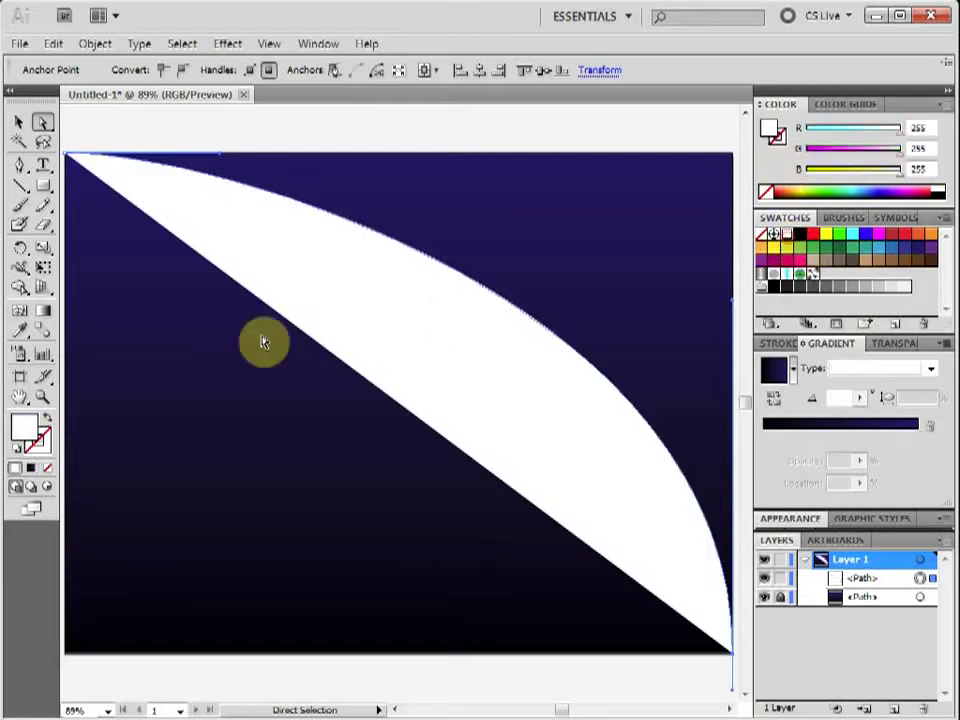
pyautogui.click(766, 191)
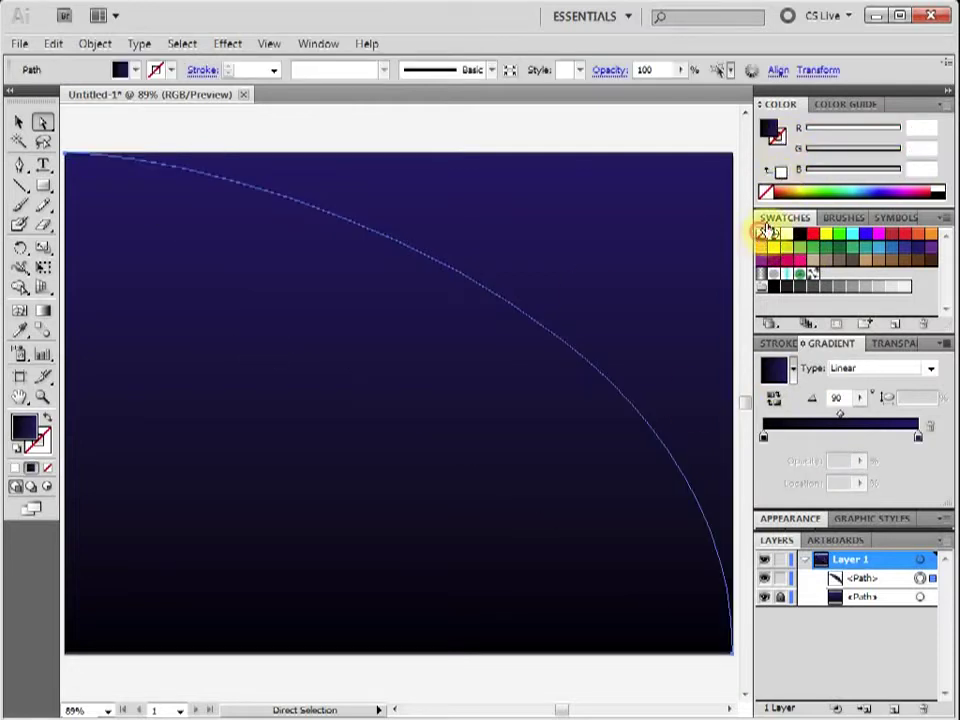
pyautogui.click(787, 145)
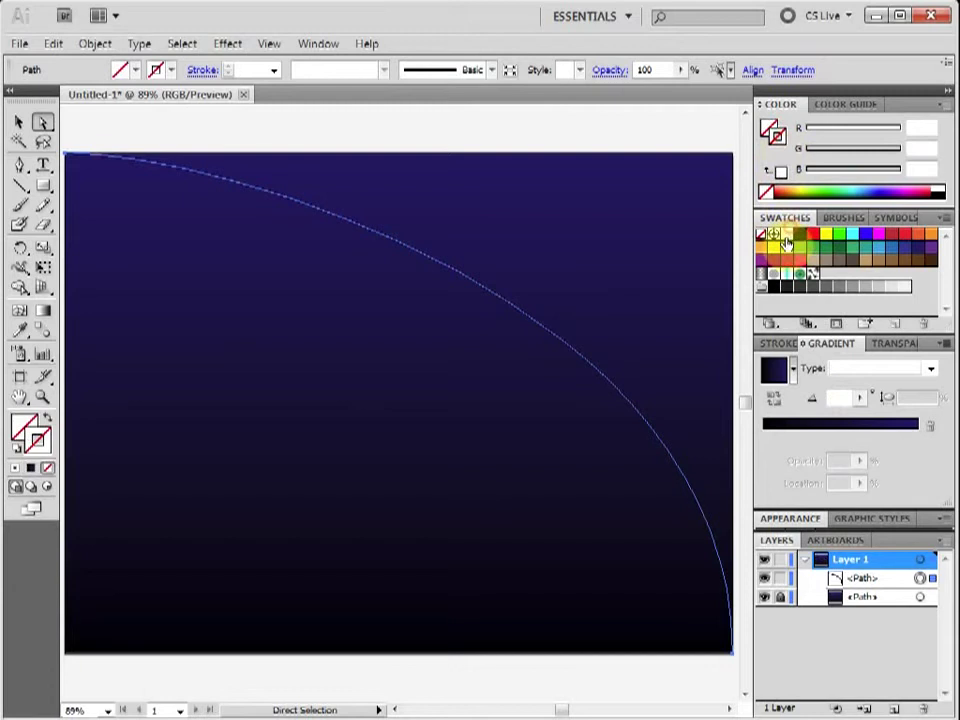
pyautogui.click(786, 237)
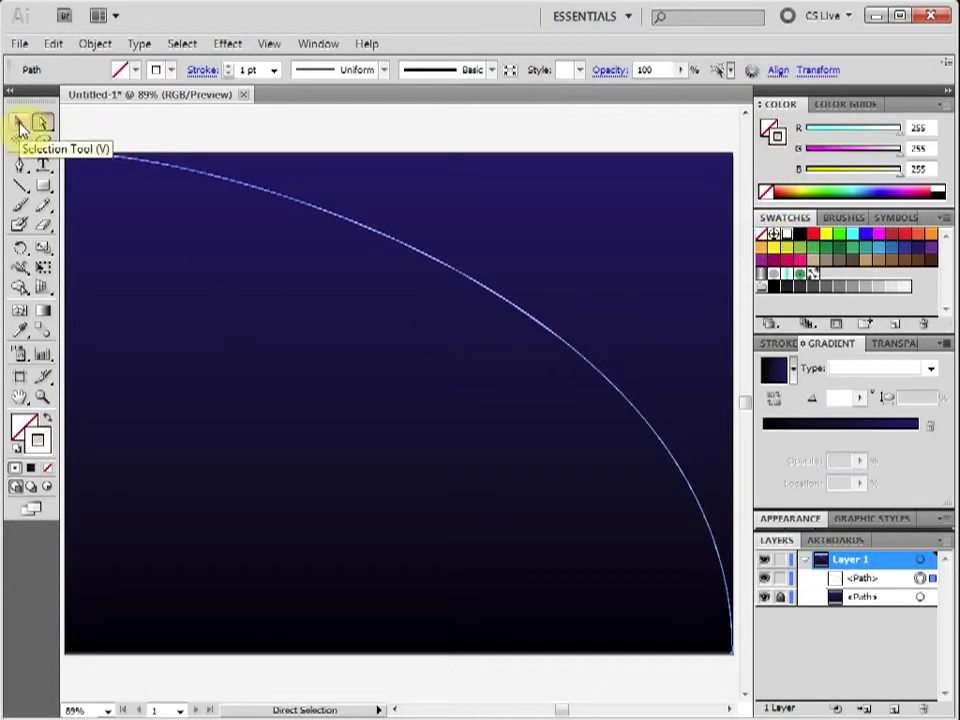
# Step: Draw a second white curve with the Pen tool from near the artboard's upper right corner to its lower left area
pyautogui.click(19, 165)
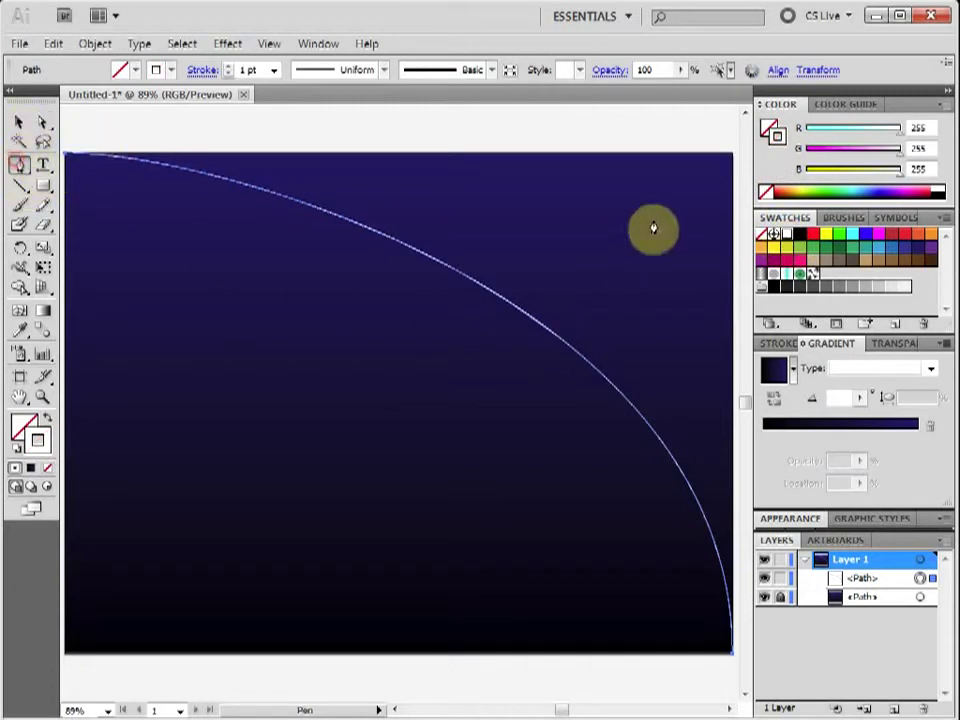
pyautogui.click(726, 168)
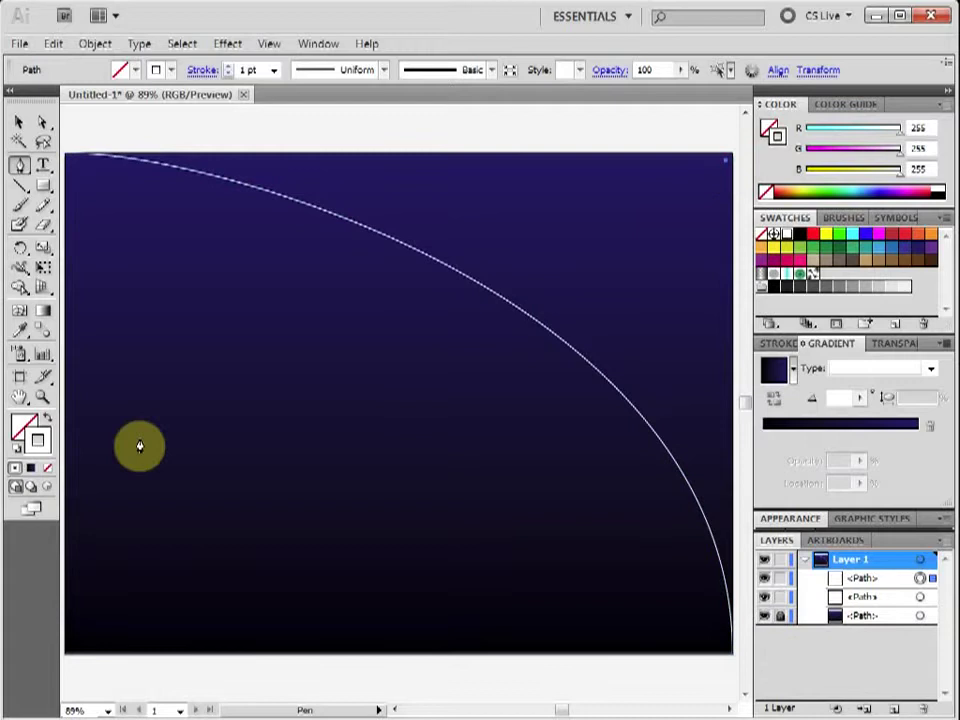
pyautogui.hotkey('ctrl', 'z')
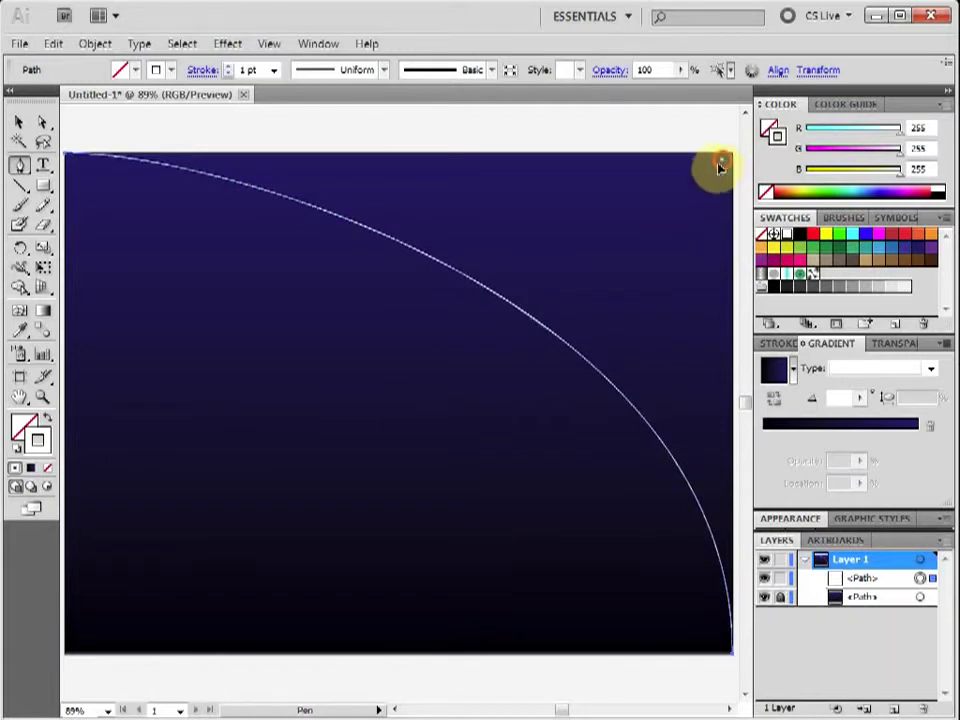
pyautogui.moveTo(722, 160); pyautogui.dragTo(656, 228)
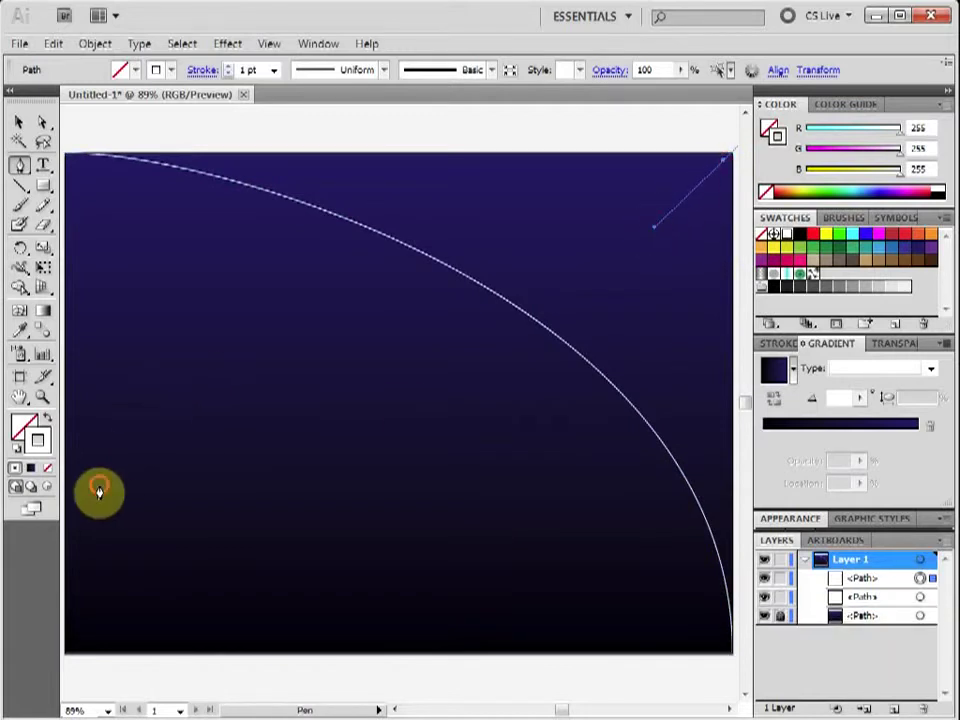
pyautogui.moveTo(99, 490); pyautogui.dragTo(120, 485)
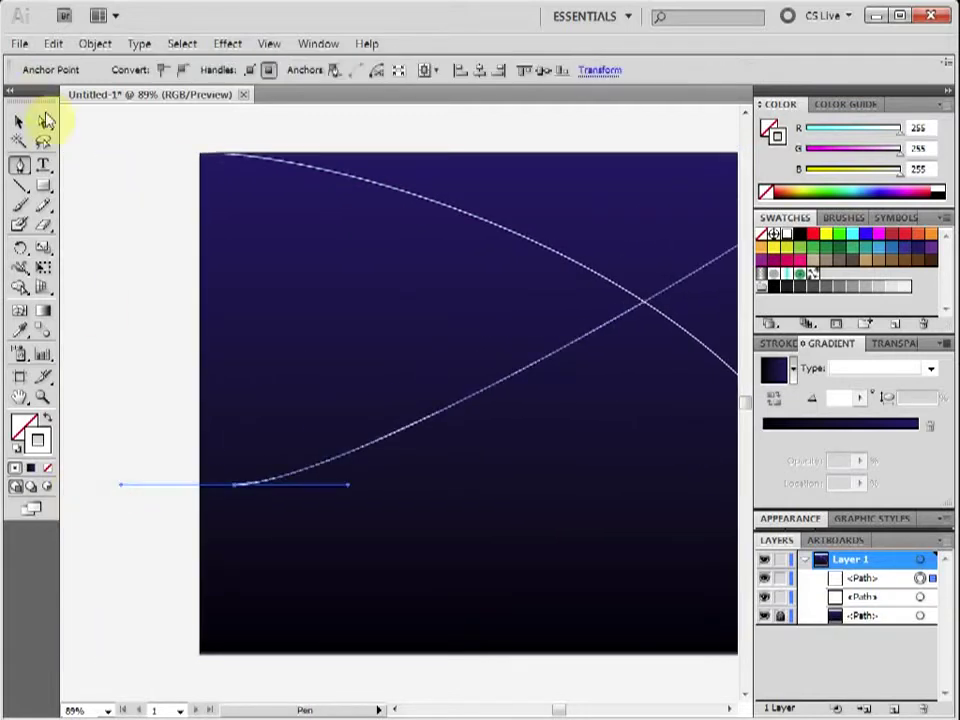
# Step: Move the second curve's lower left anchor down toward the artboard edge and swing its upper right direction handle downward
pyautogui.click(44, 121)
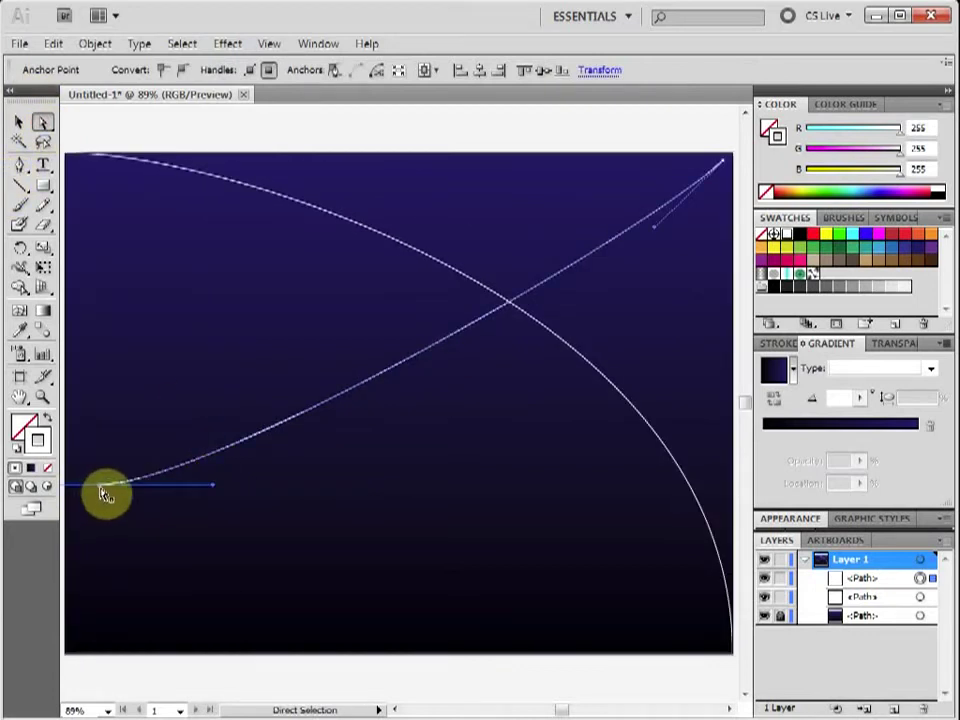
pyautogui.moveTo(101, 489); pyautogui.dragTo(78, 517)
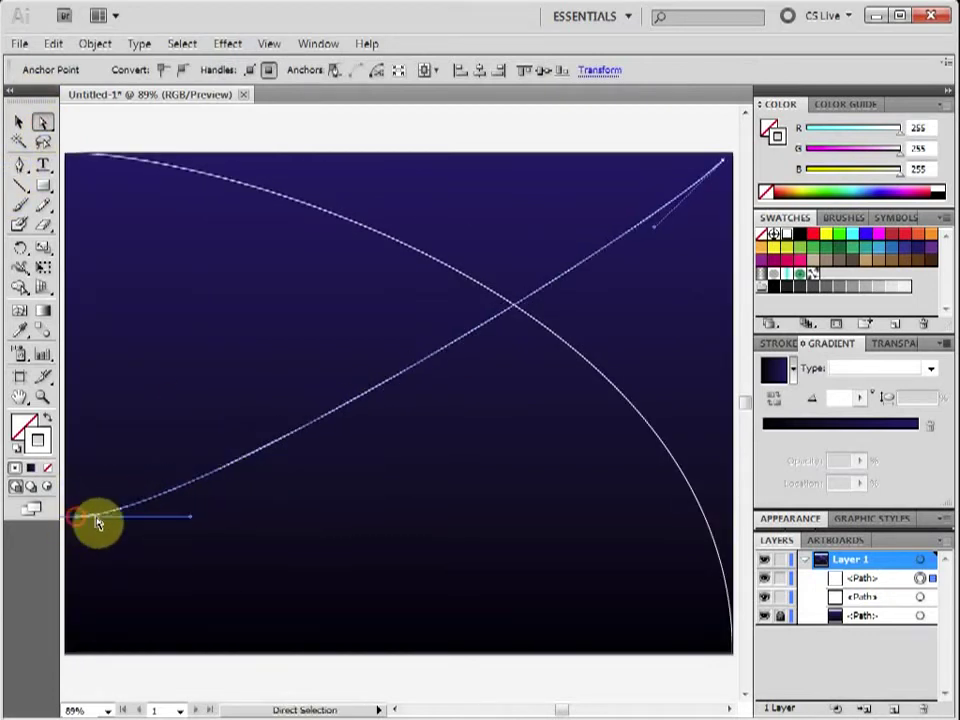
pyautogui.moveTo(657, 233); pyautogui.dragTo(679, 263)
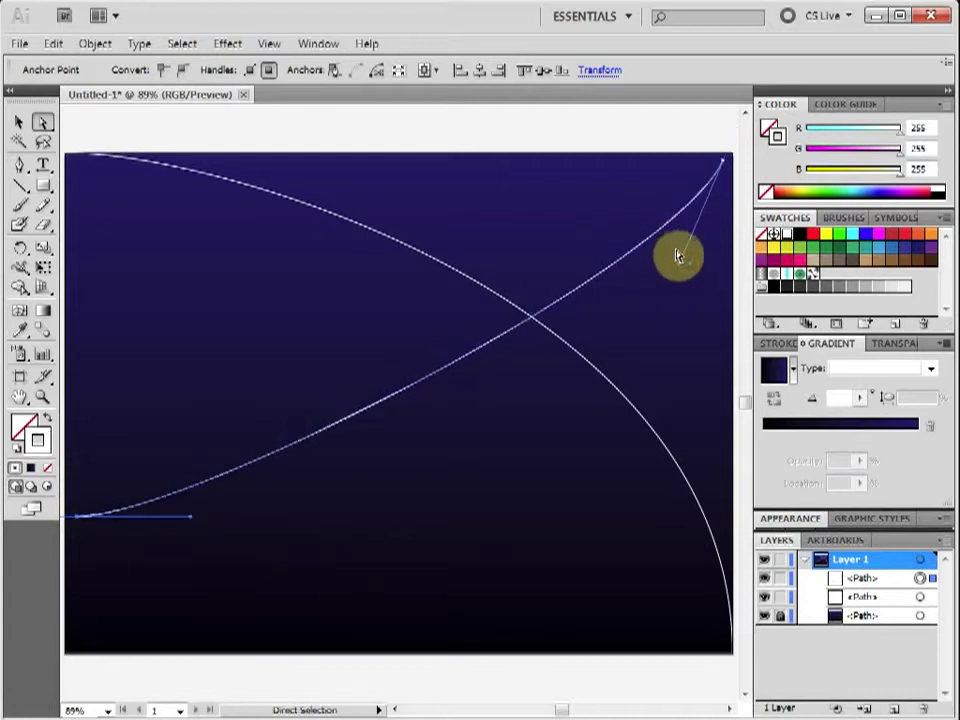
# Step: Select both white curves and make a blend between them
pyautogui.click(45, 335)
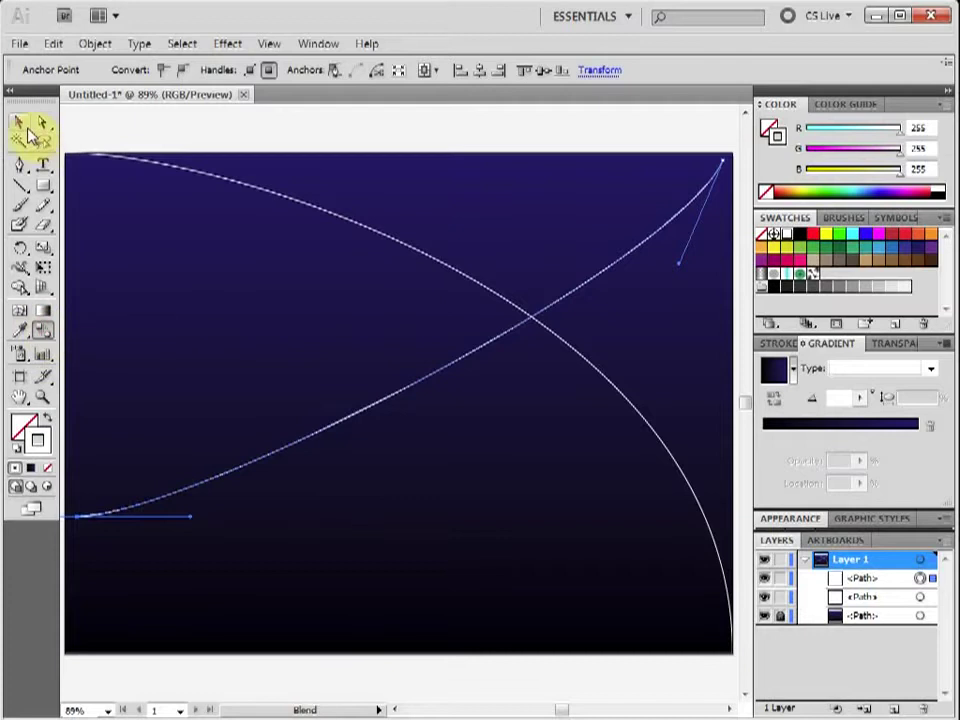
pyautogui.click(404, 245)
pyautogui.press('v')
pyautogui.click(120, 161)
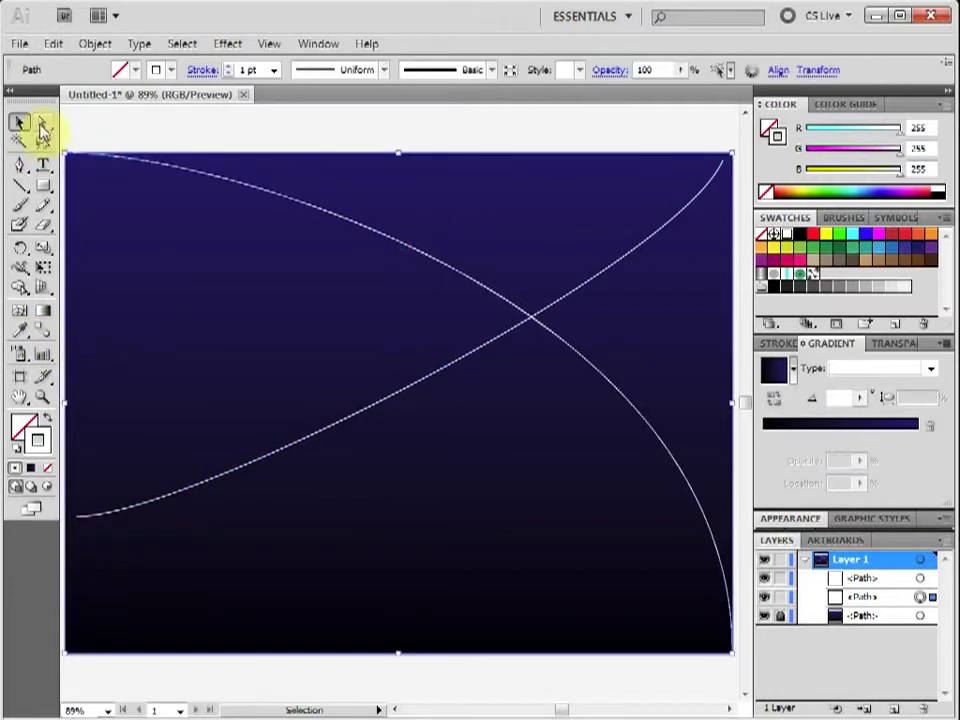
pyautogui.keyDown('shift'); pyautogui.click(292, 449); pyautogui.keyUp('shift')
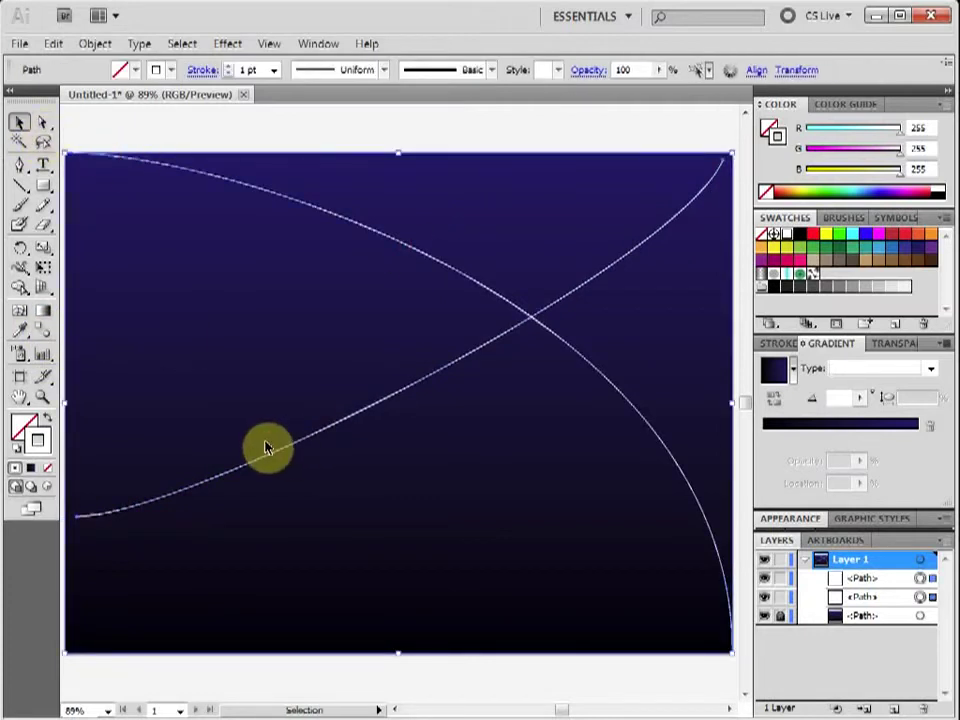
pyautogui.click(94, 45)
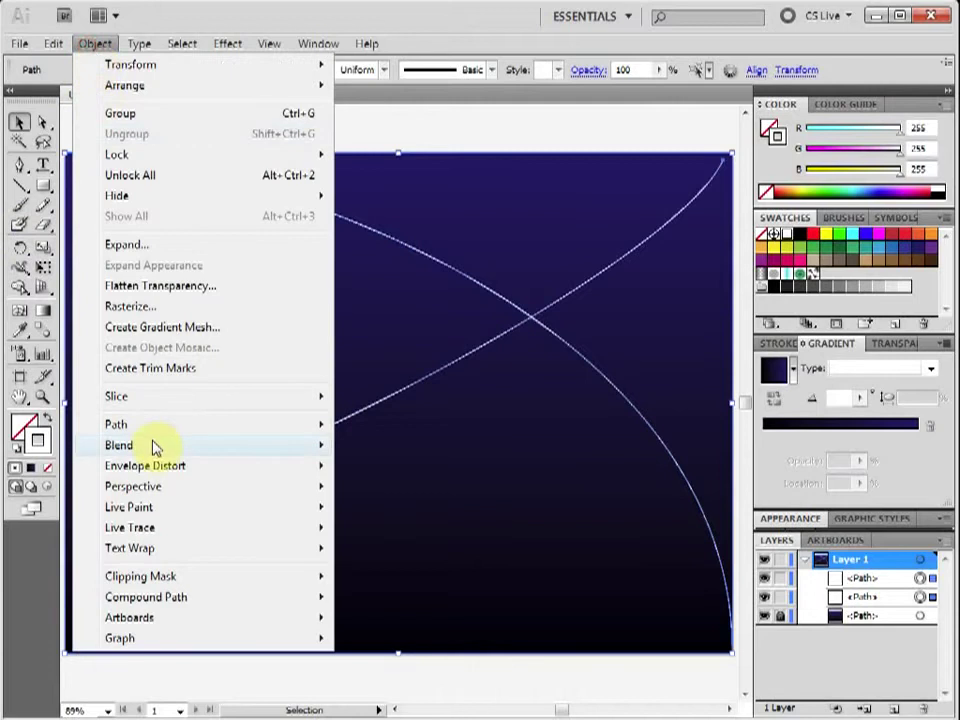
pyautogui.moveTo(154, 446)
pyautogui.click(390, 447)
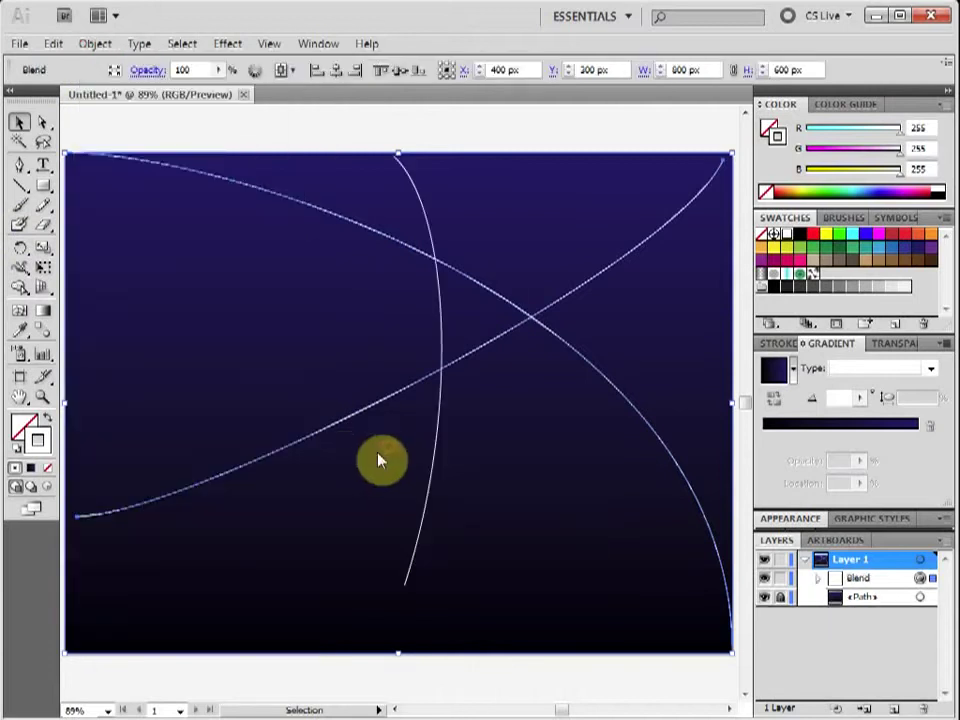
# Step: Set the line blend's spacing to Specified Steps with 63 steps
pyautogui.click(820, 580)
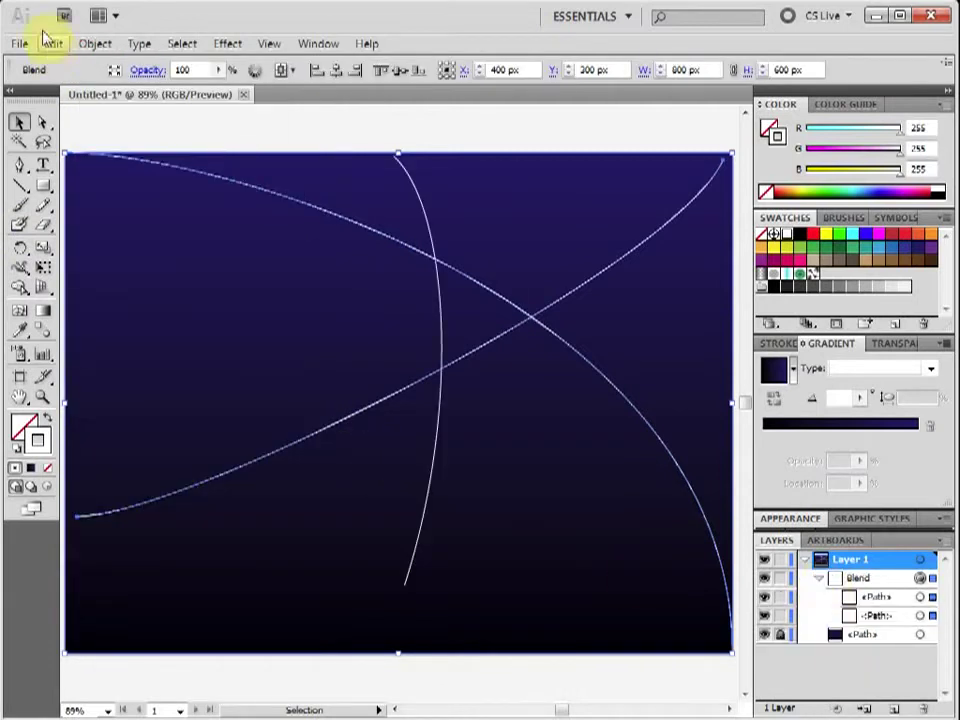
pyautogui.click(97, 44)
pyautogui.moveTo(139, 446)
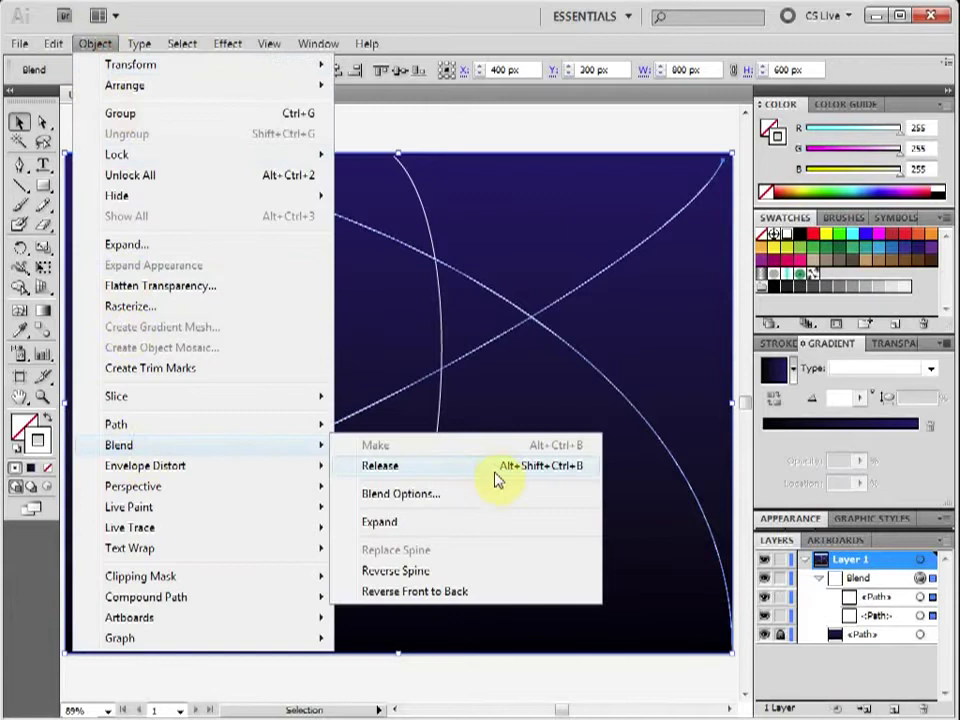
pyautogui.click(467, 494)
pyautogui.click(432, 343)
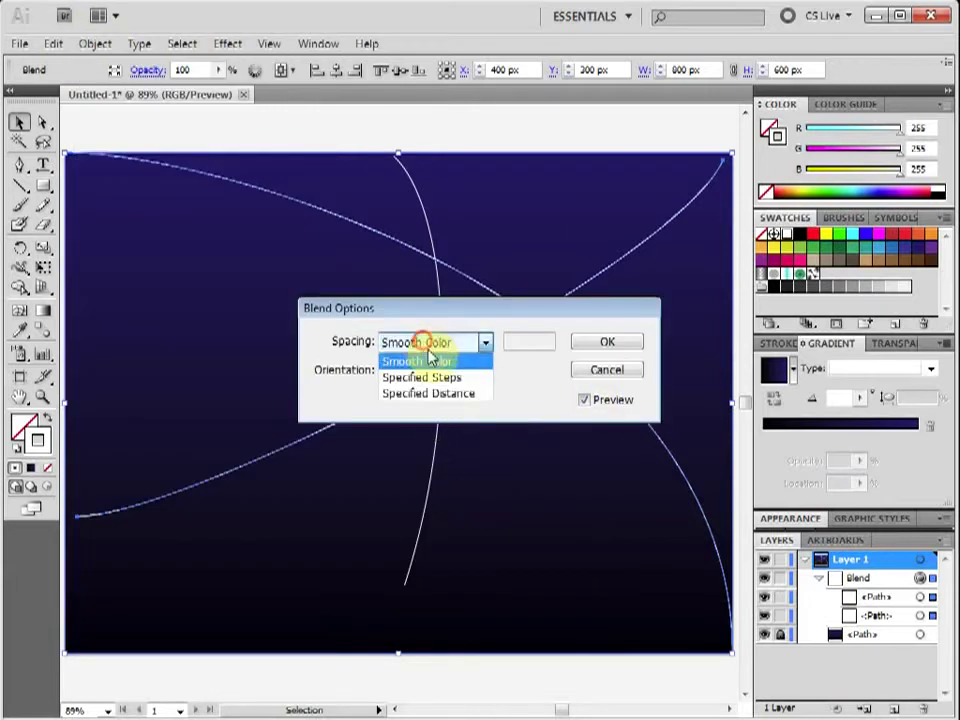
pyautogui.click(427, 378)
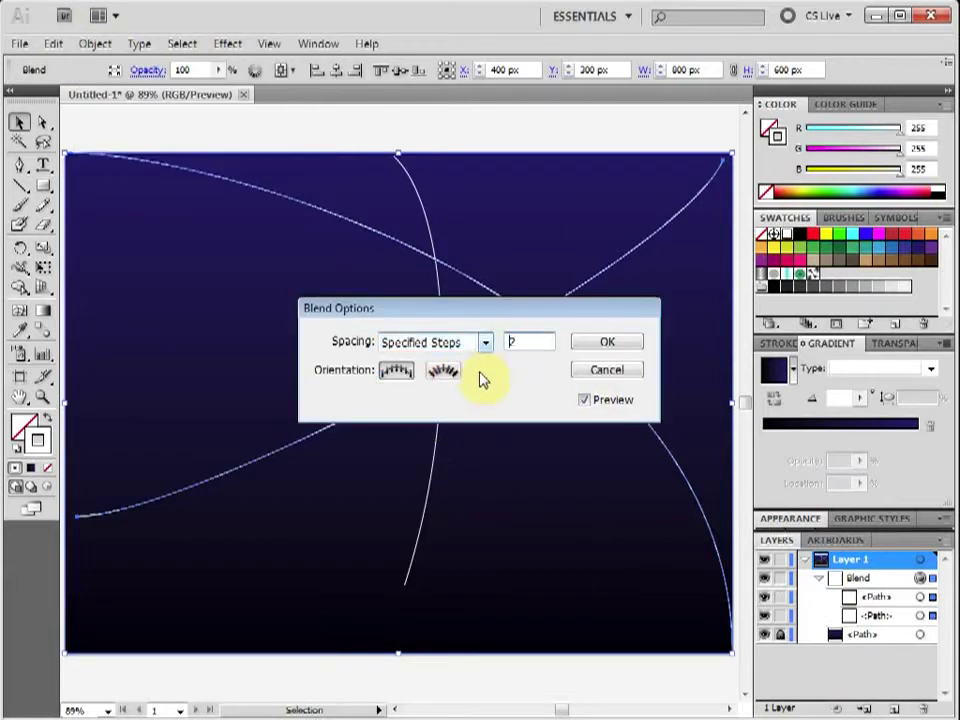
pyautogui.press('Up')
pyautogui.press('Up')
pyautogui.press('Up')
pyautogui.press('Up')
pyautogui.press('Up')
pyautogui.press('Up')
pyautogui.press('Up')
pyautogui.press('Up')
pyautogui.press('Up')
pyautogui.press('Up')
pyautogui.press('Up')
pyautogui.press('Up')
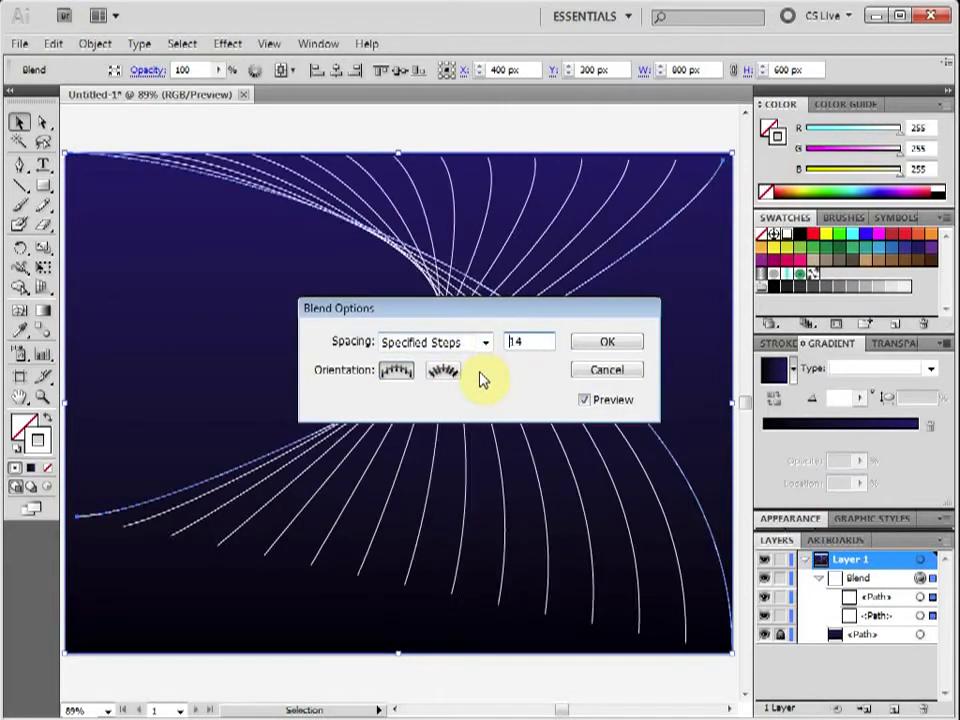
pyautogui.press('Up')
pyautogui.press('Up')
pyautogui.press('Up')
pyautogui.press('Up')
pyautogui.press('Up')
pyautogui.press('Up')
pyautogui.press('Up')
pyautogui.press('Up')
pyautogui.press('Up')
pyautogui.press('Up')
pyautogui.press('Up')
pyautogui.press('Up')
pyautogui.press('Up')
pyautogui.press('Up')
pyautogui.press('Up')
pyautogui.press('Up')
pyautogui.press('Up')
pyautogui.press('Up')
pyautogui.press('Up')
pyautogui.press('Up')
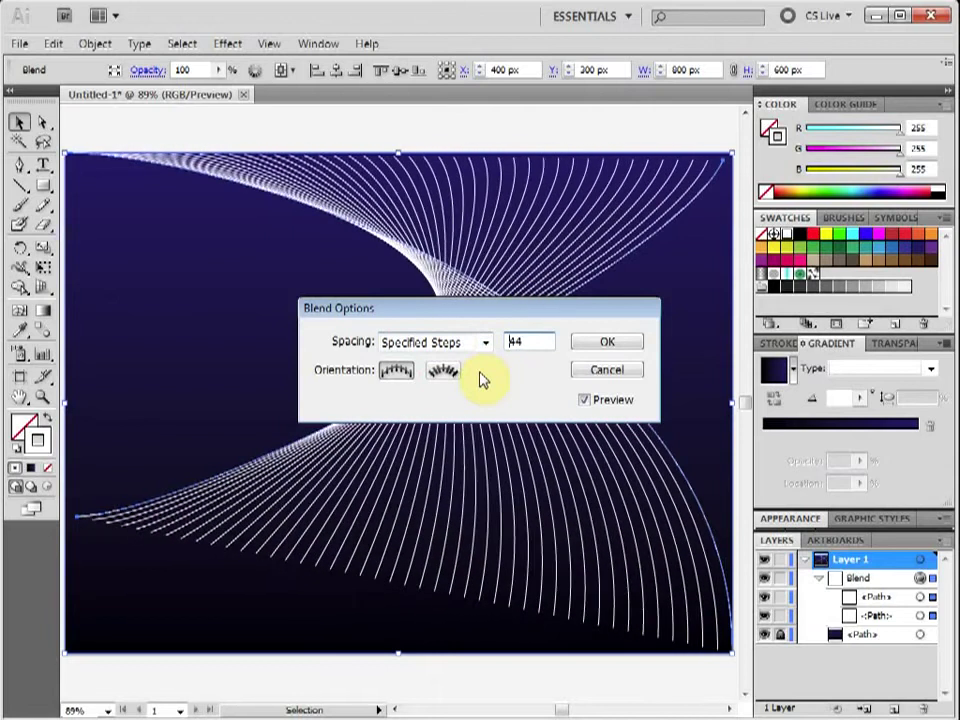
pyautogui.press('Up')
pyautogui.press('Up')
pyautogui.press('Up')
pyautogui.press('Up')
pyautogui.press('Up')
pyautogui.press('Up')
pyautogui.press('Up')
pyautogui.press('Up')
pyautogui.press('Up')
pyautogui.press('Up')
pyautogui.press('Up')
pyautogui.press('Up')
pyautogui.press('Up')
pyautogui.press('Up')
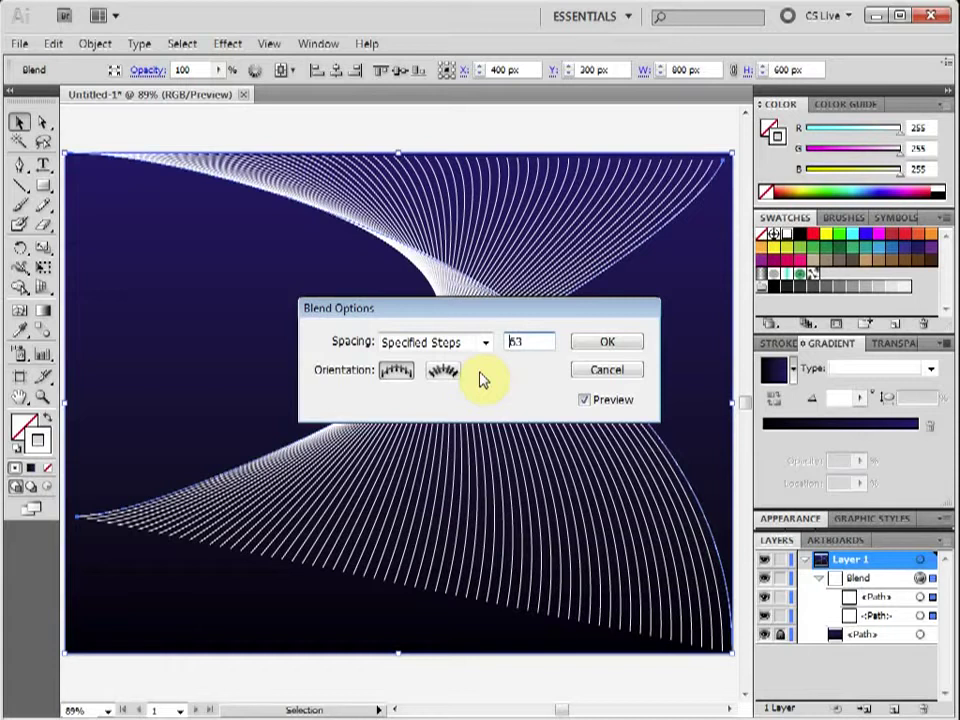
pyautogui.click(607, 342)
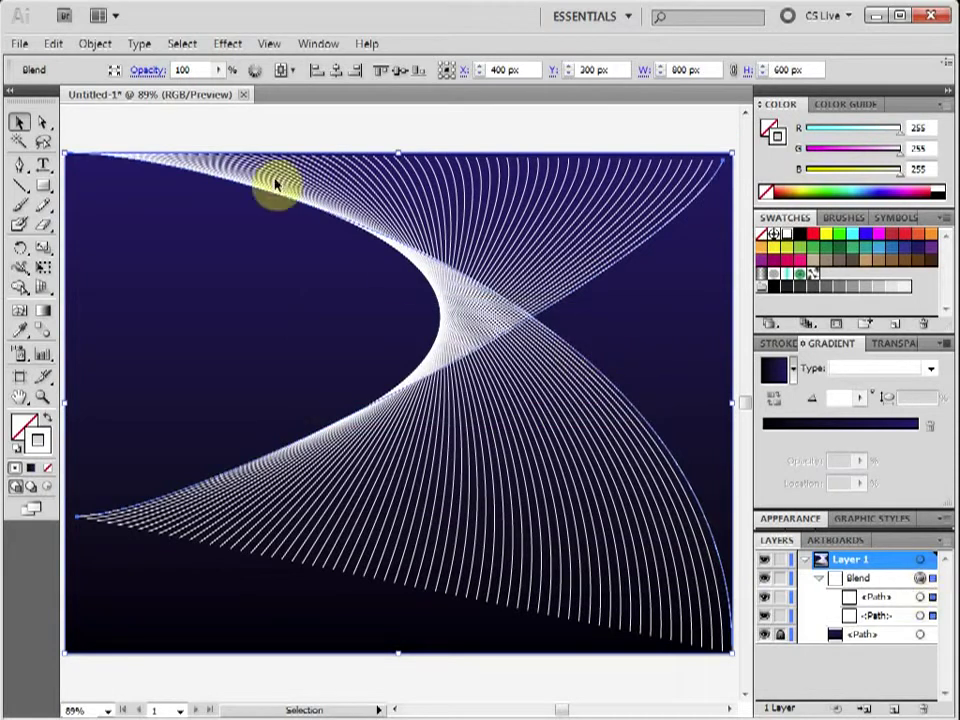
# Step: Lower the line blend's opacity to 10% and deselect it
pyautogui.click(187, 69)
pyautogui.write('10')
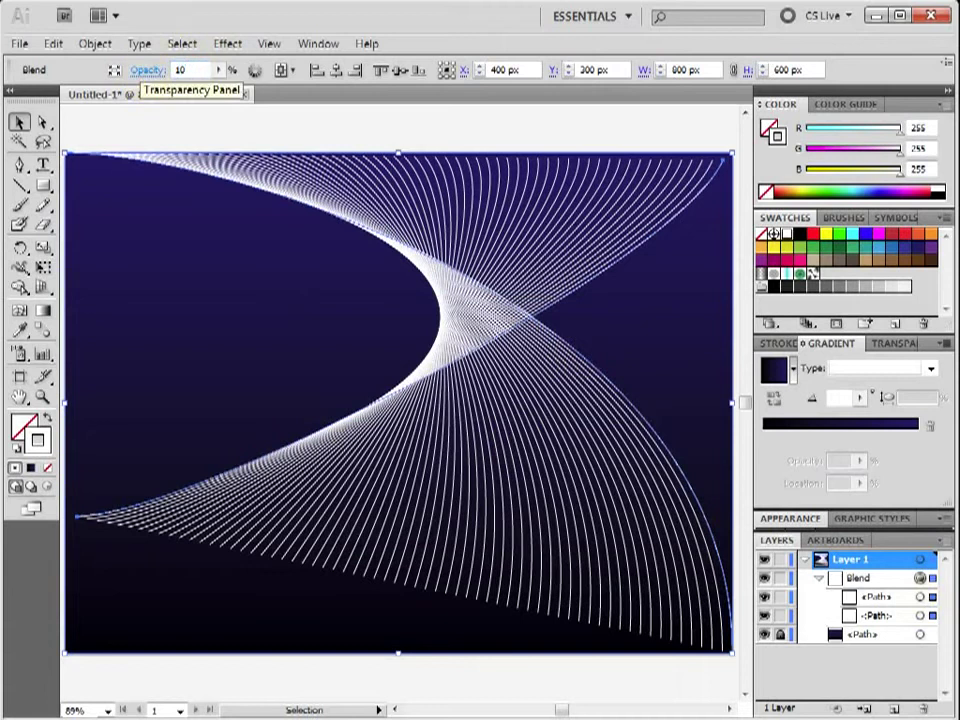
pyautogui.press('Return')
pyautogui.click(325, 141)
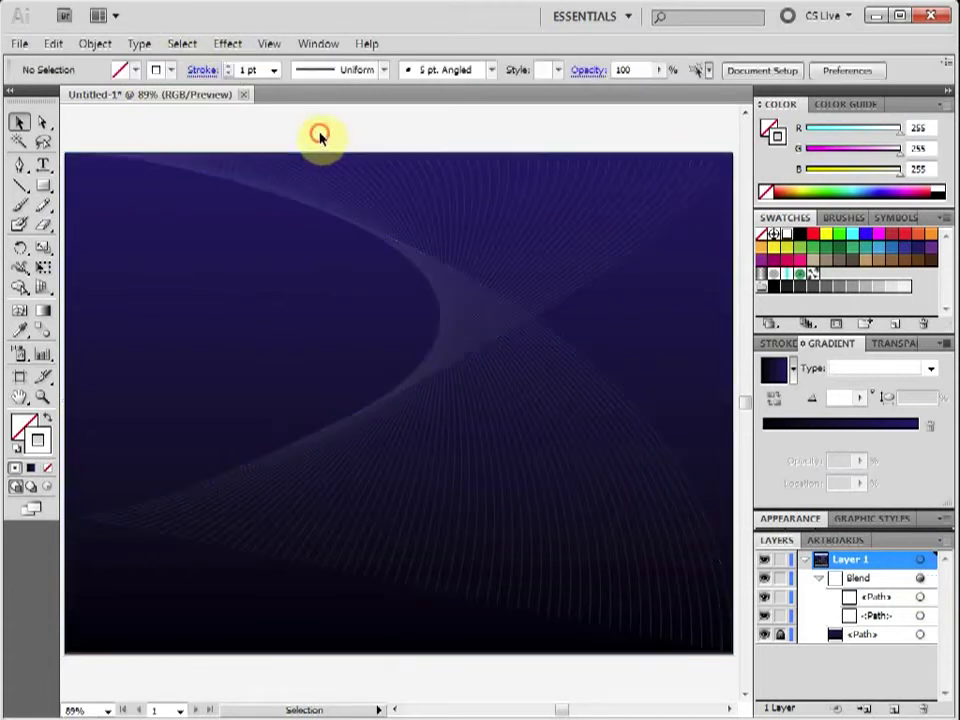
pyautogui.click(455, 356)
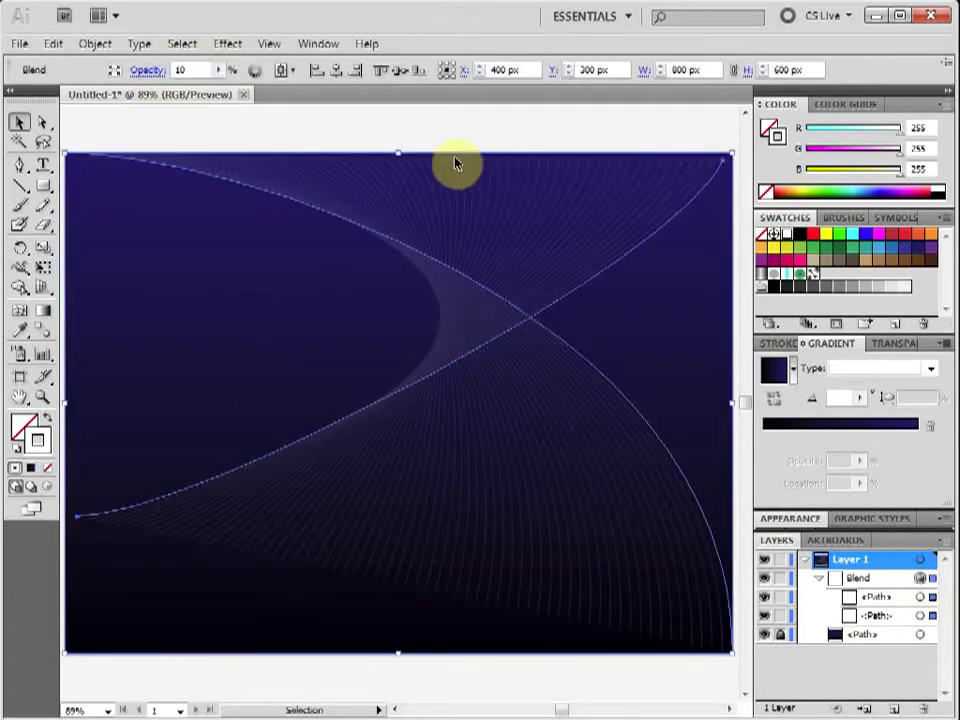
pyautogui.click(440, 143)
pyautogui.click(476, 372)
pyautogui.click(222, 352)
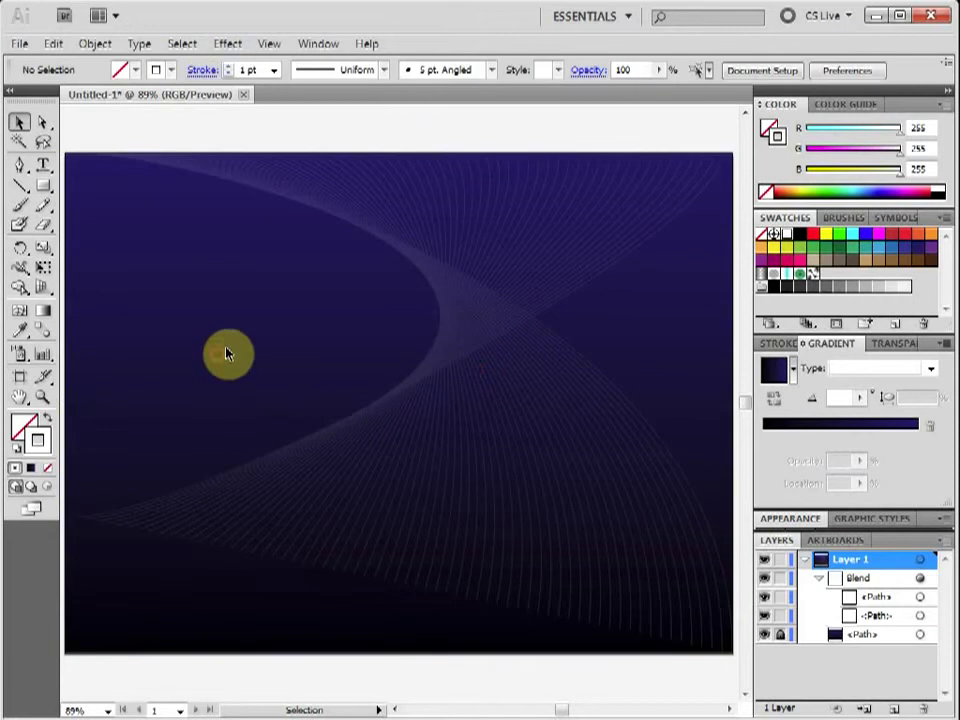
# Step: Select only the blend's curve that ends near the upper right corner and pull that end's direction handle down to about mid-height
pyautogui.click(555, 362)
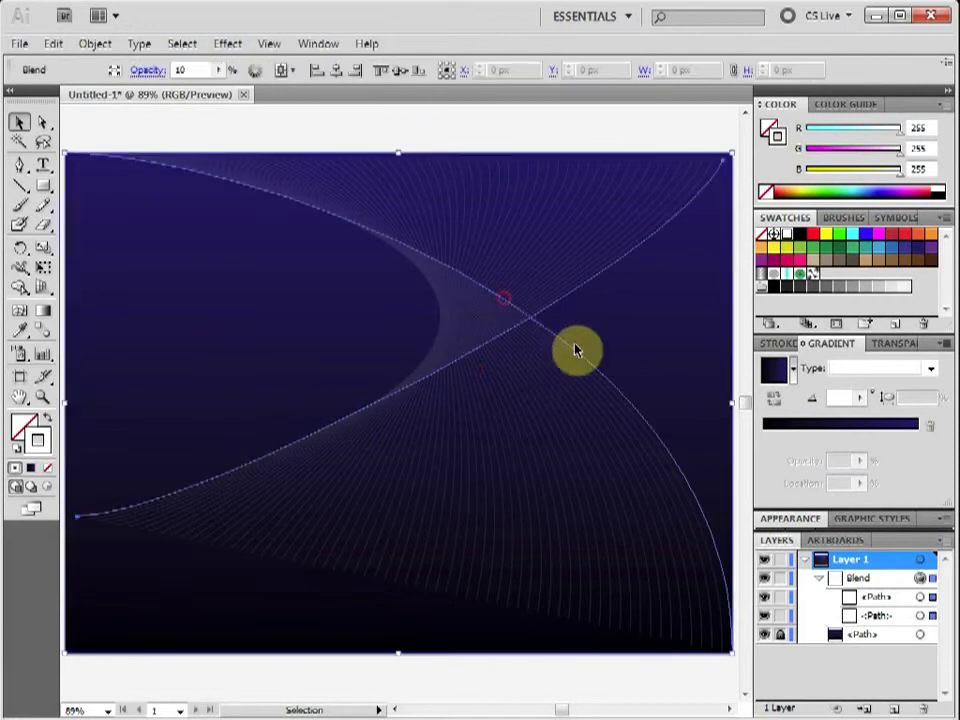
pyautogui.click(919, 597)
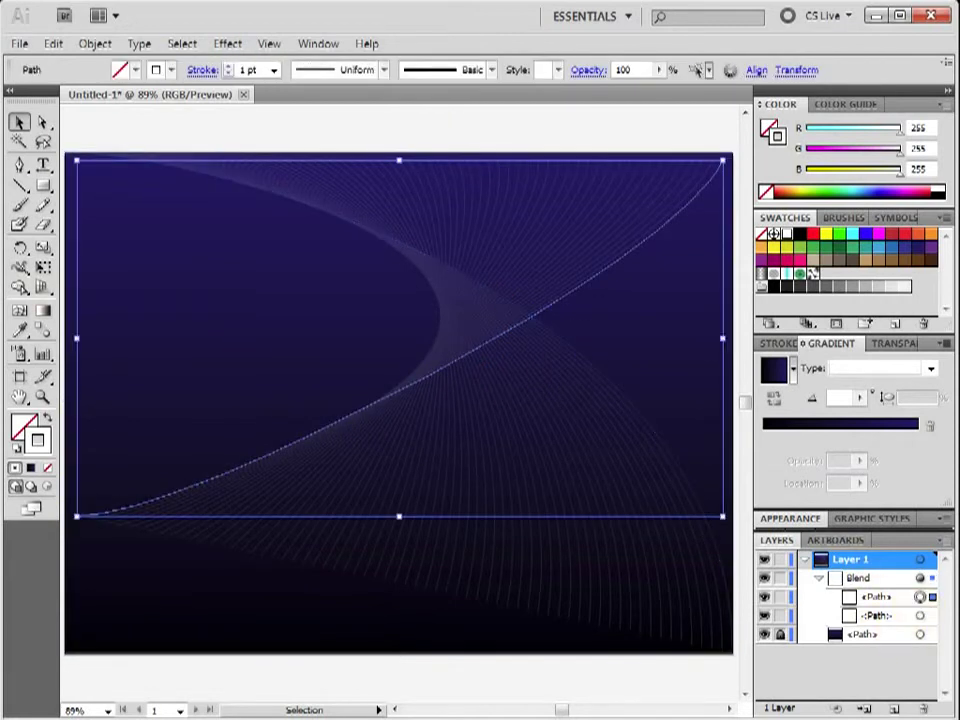
pyautogui.click(42, 121)
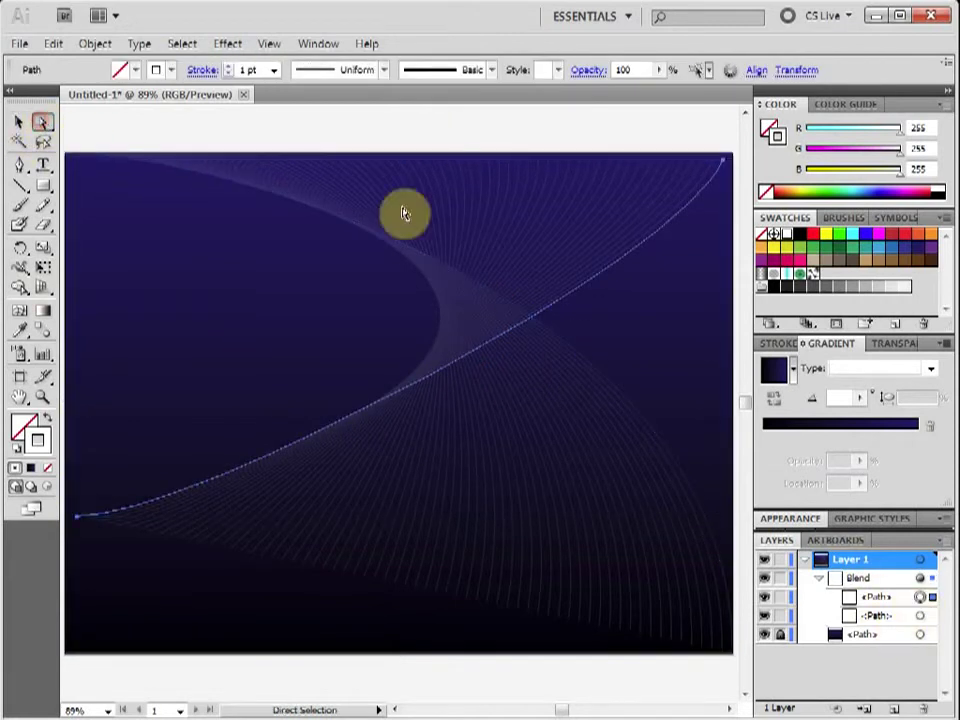
pyautogui.click(727, 168)
pyautogui.moveTo(680, 264); pyautogui.dragTo(708, 432)
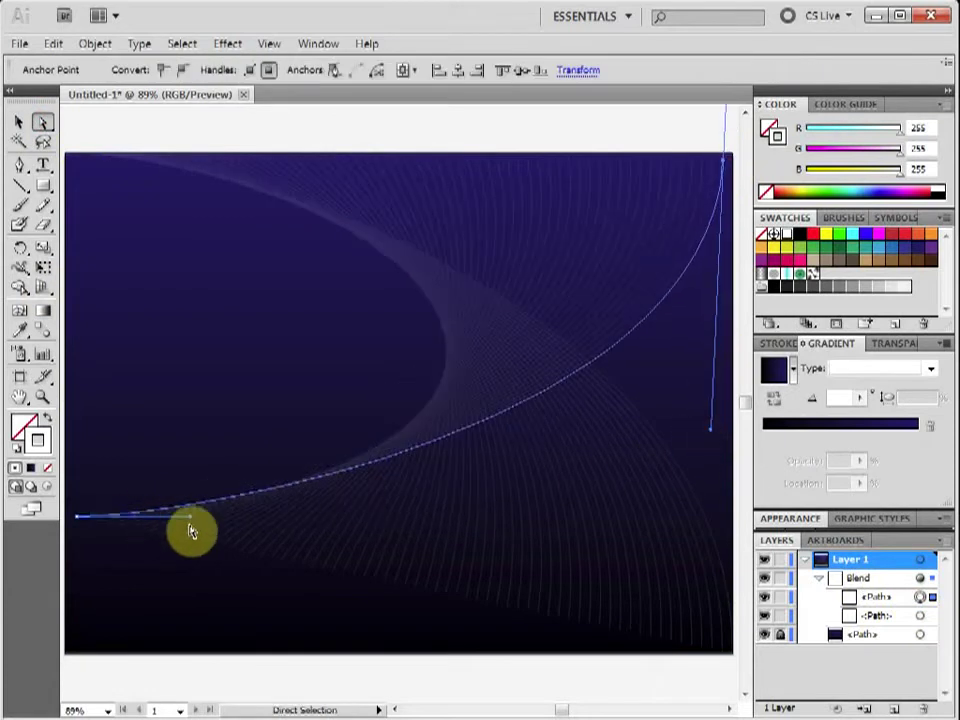
# Step: Move the same curve's lower left anchor down near the artboard's bottom edge and lengthen its upper right handle further downward
pyautogui.moveTo(79, 519); pyautogui.dragTo(129, 638)
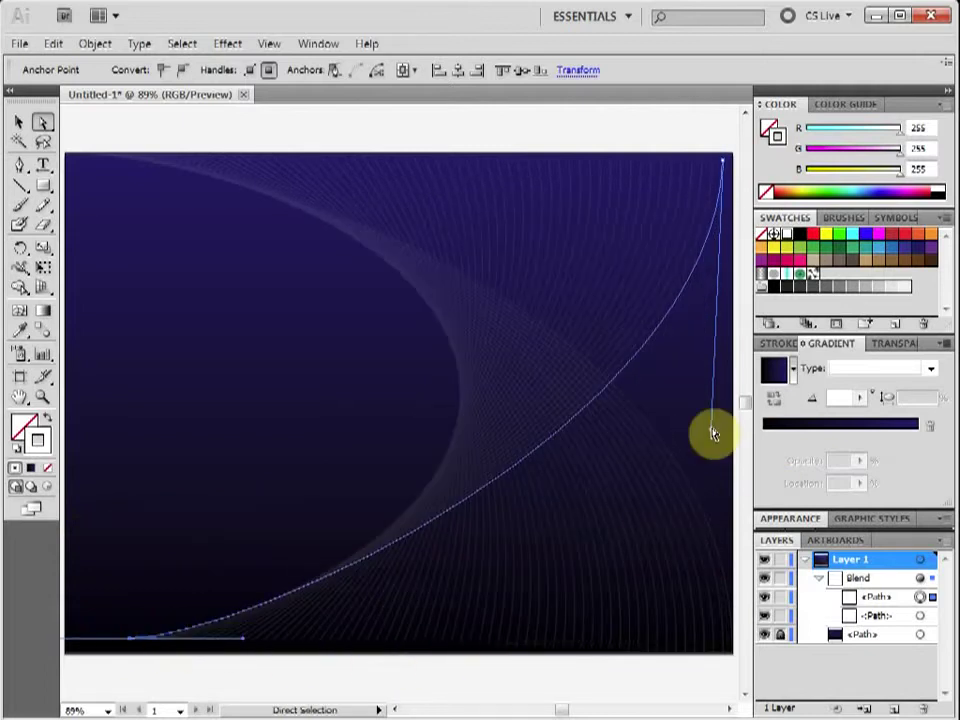
pyautogui.moveTo(711, 432); pyautogui.dragTo(712, 526)
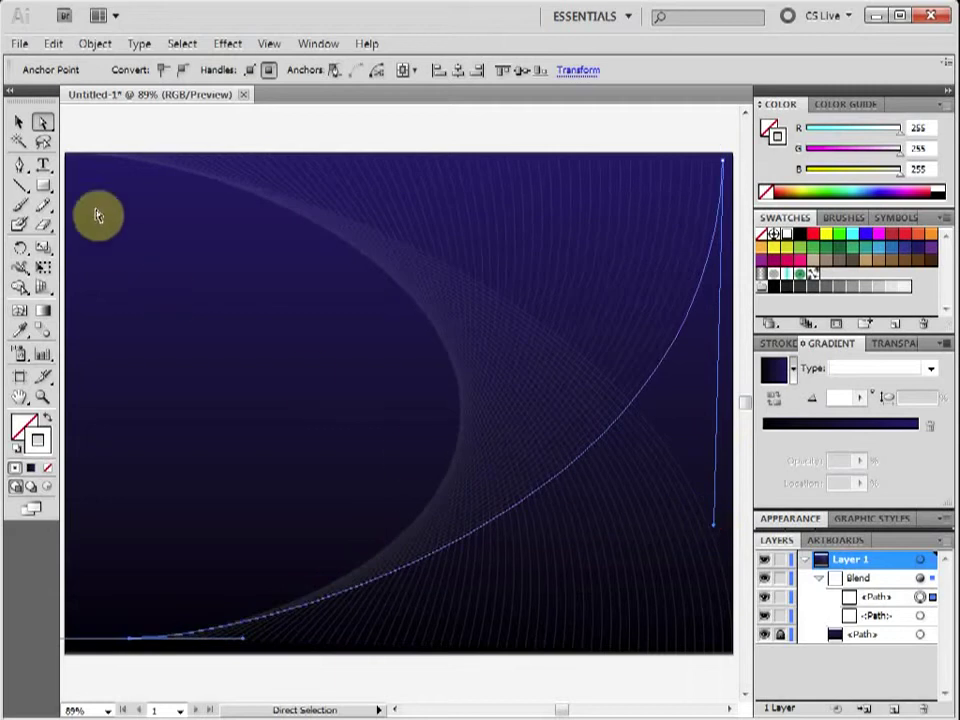
pyautogui.click(19, 121)
pyautogui.click(132, 129)
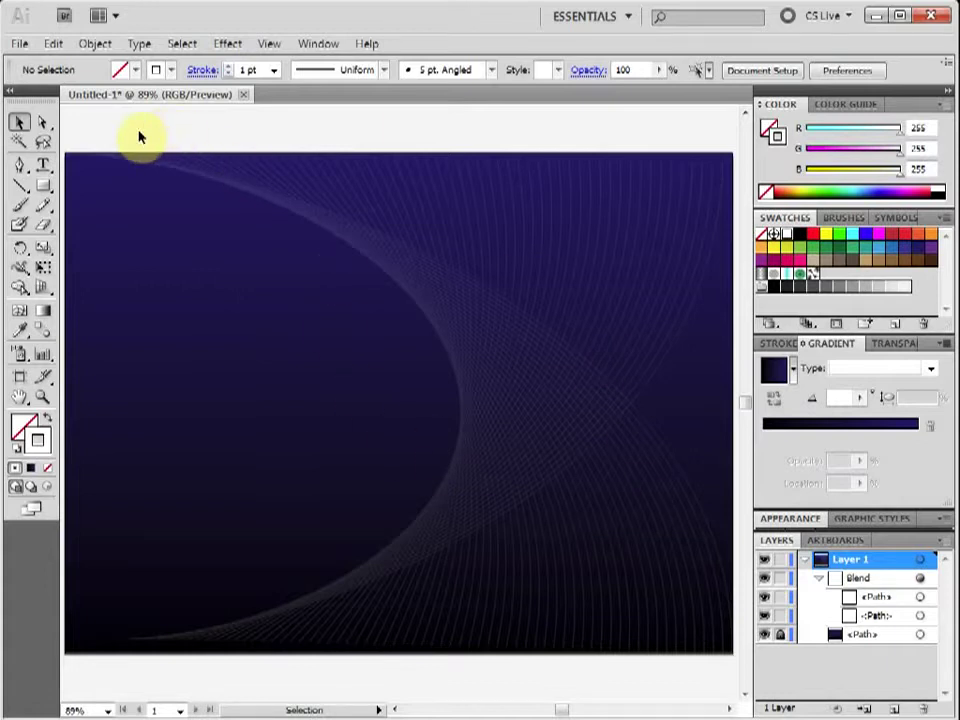
# Step: Unlock the gradient background path, then select all artwork and delete it to empty the artboard
pyautogui.hotkey('ctrl', 'a')
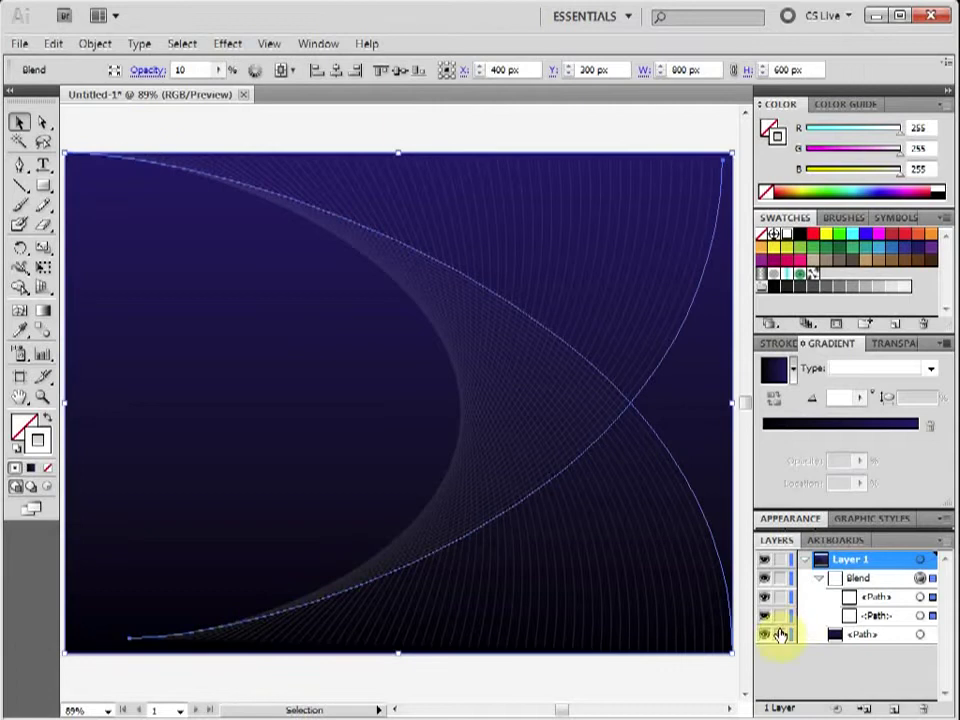
pyautogui.hotkey('ctrl', 'a')
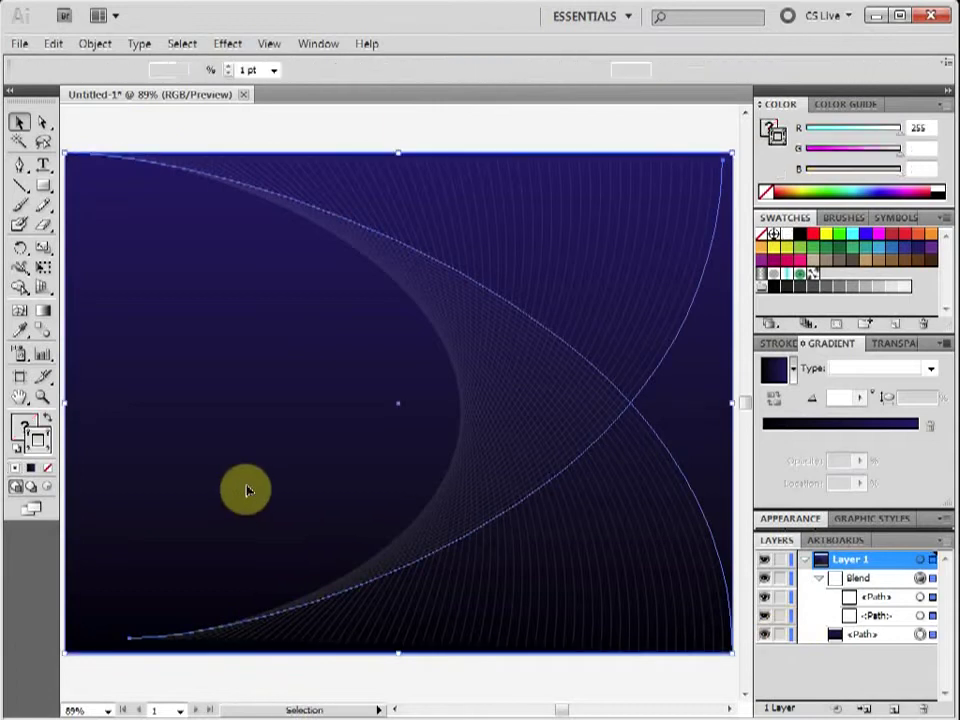
pyautogui.press('Delete')
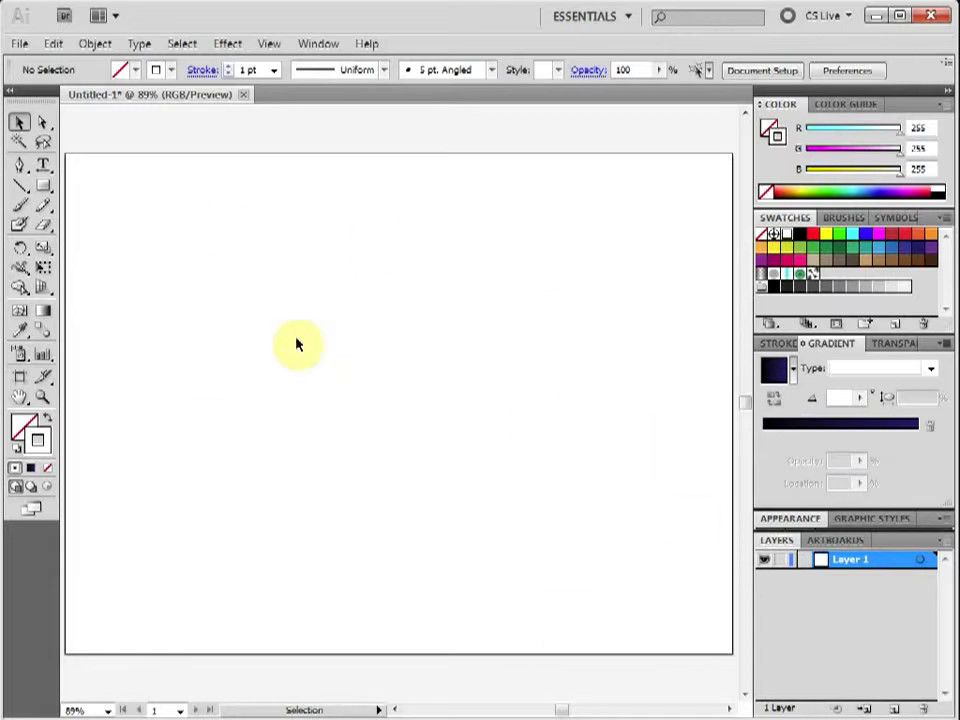
# Step: Draw a circle about 133 px wide with the Ellipse tool in the lower middle of the artboard
pyautogui.click(44, 187)
pyautogui.moveTo(44, 187); pyautogui.dragTo(88, 228)
pyautogui.moveTo(416, 613); pyautogui.dragTo(305, 503)
pyautogui.click(18, 122)
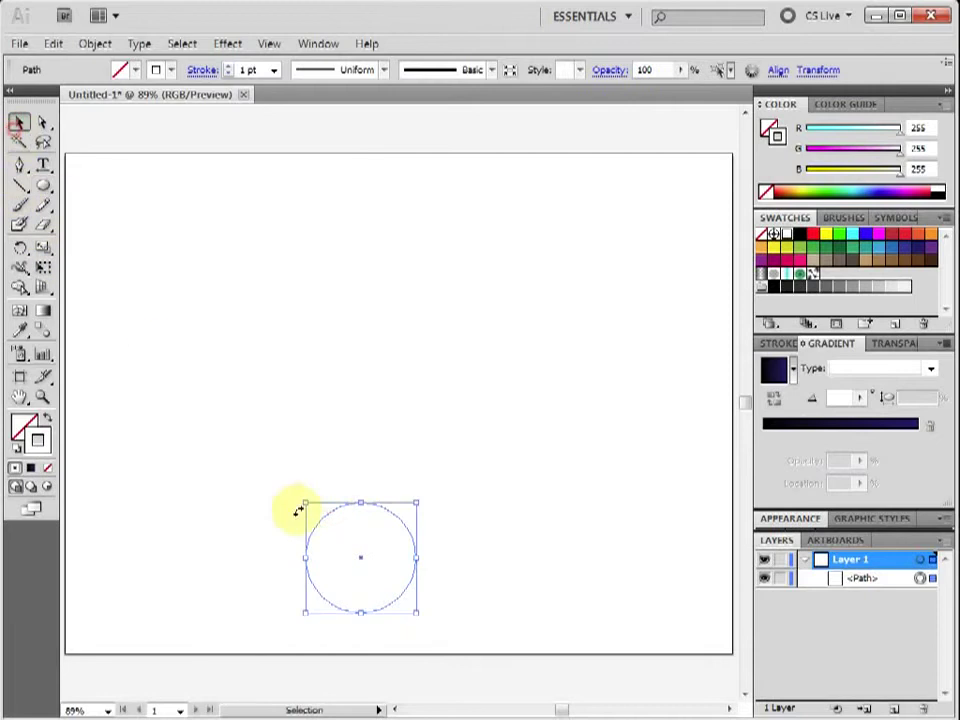
# Step: Shift the circle slightly toward the artboard's bottom centre and give it a black fill with no stroke
pyautogui.moveTo(362, 572); pyautogui.dragTo(395, 591)
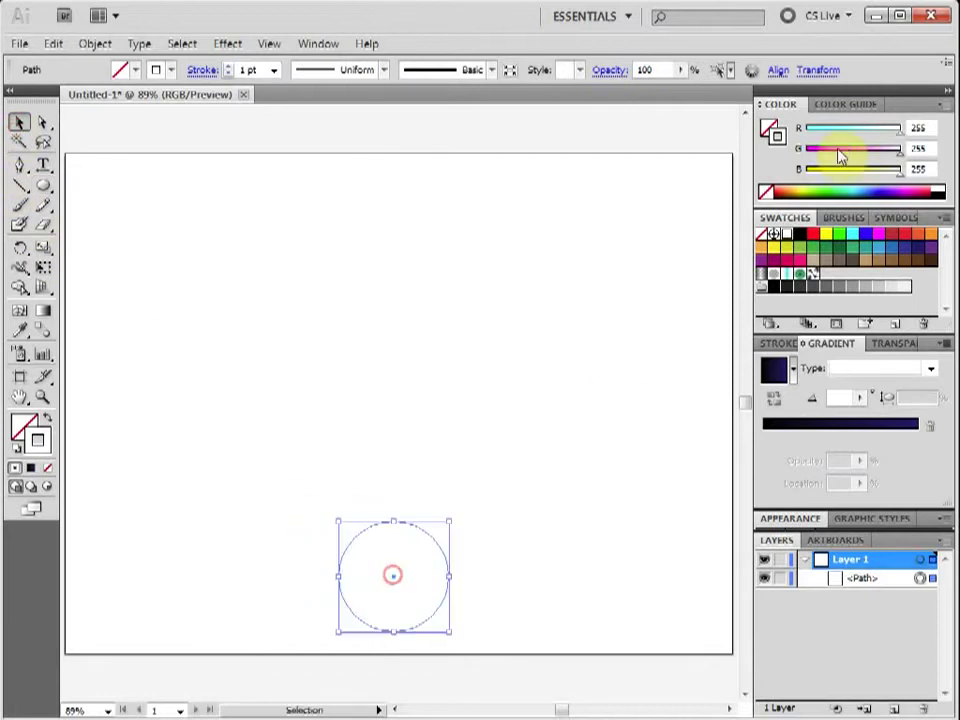
pyautogui.click(765, 191)
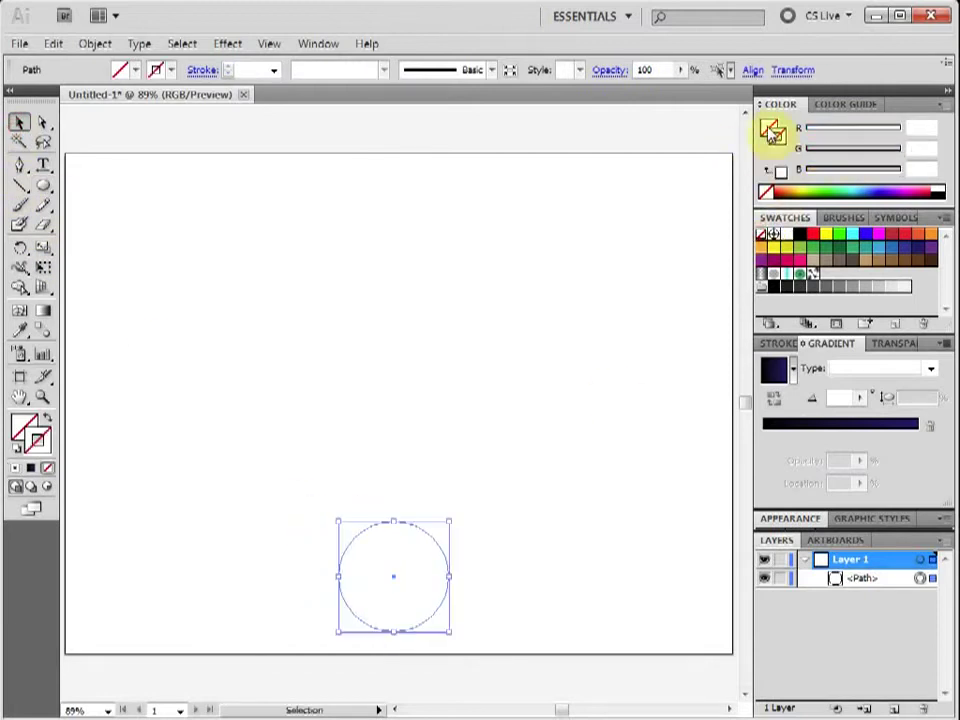
pyautogui.click(797, 237)
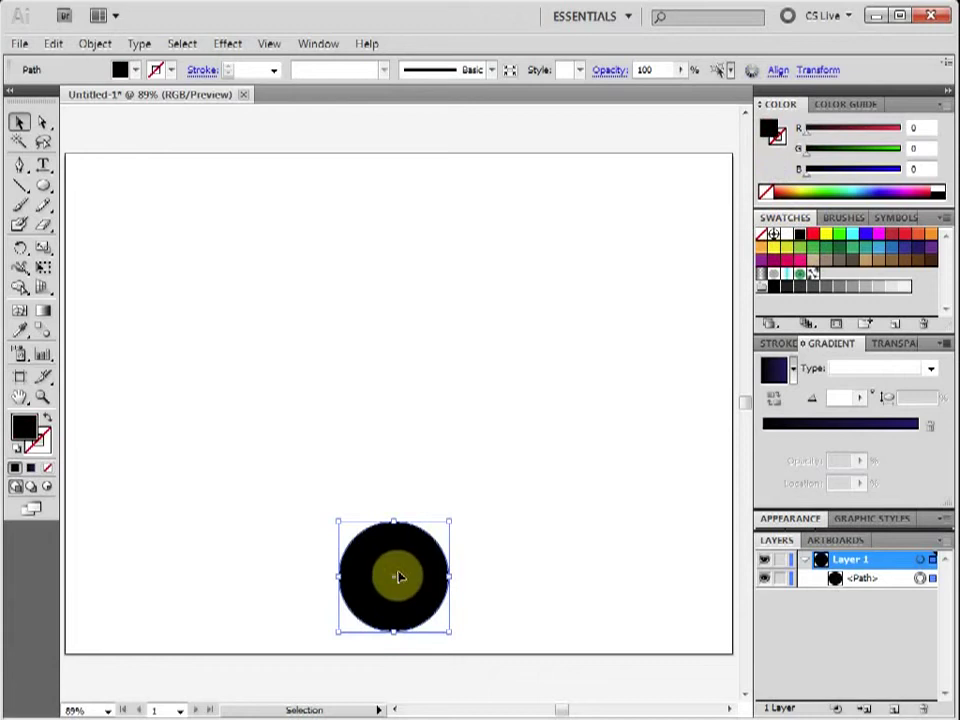
# Step: Duplicate the black circle straight up to the top of the artboard and fill the copy with white
pyautogui.moveTo(396, 579); pyautogui.dragTo(407, 258)
pyautogui.click(787, 233)
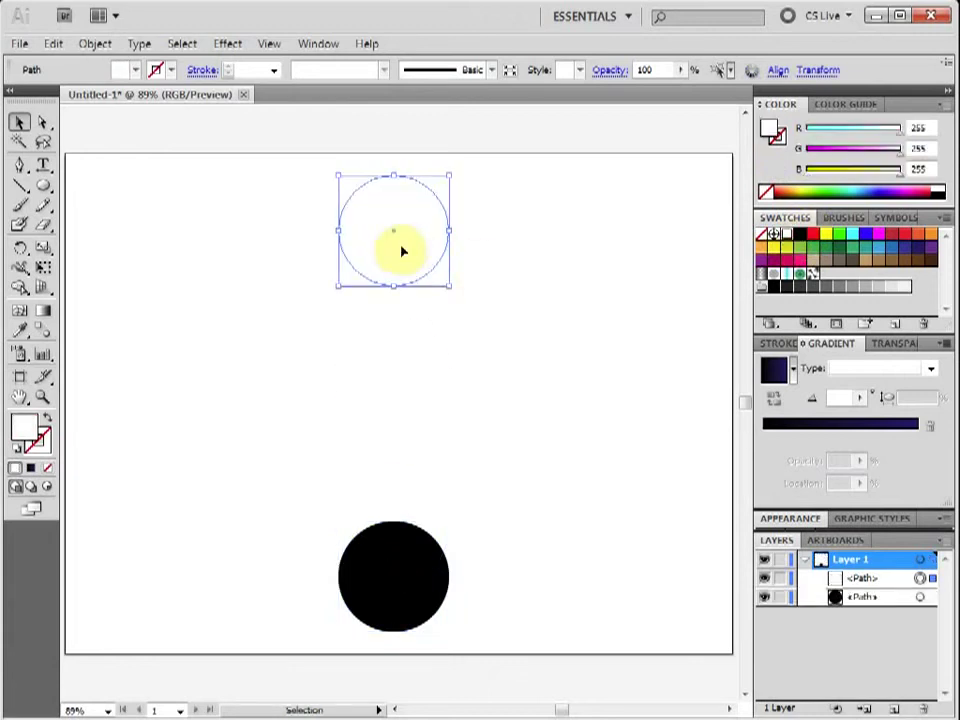
pyautogui.click(488, 250)
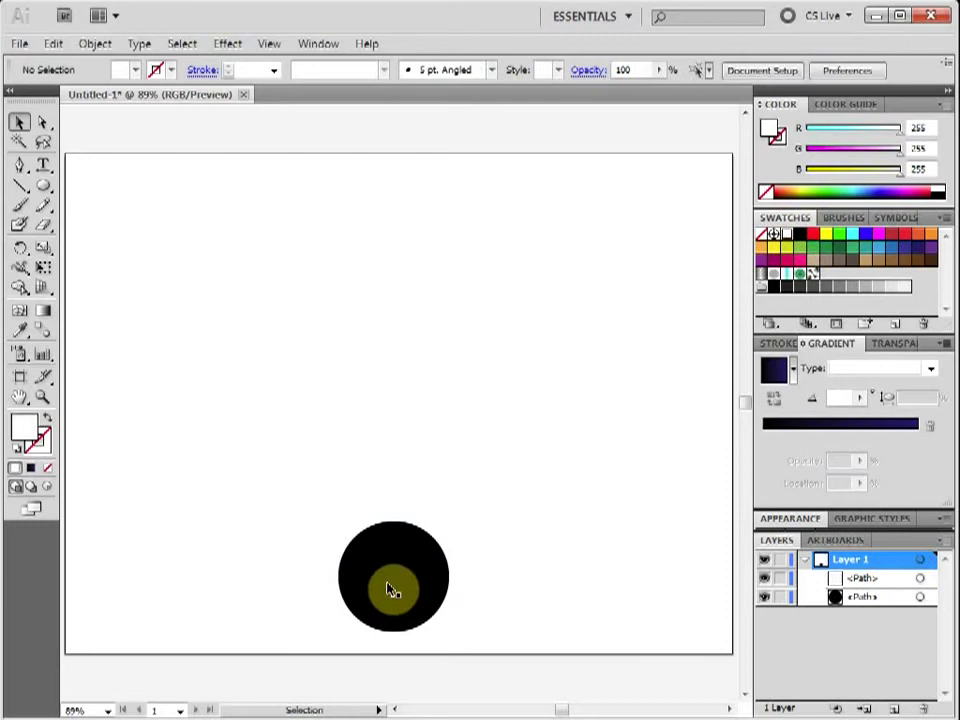
# Step: Select the white and black circles and make a blend between them
pyautogui.moveTo(521, 602); pyautogui.dragTo(221, 191)
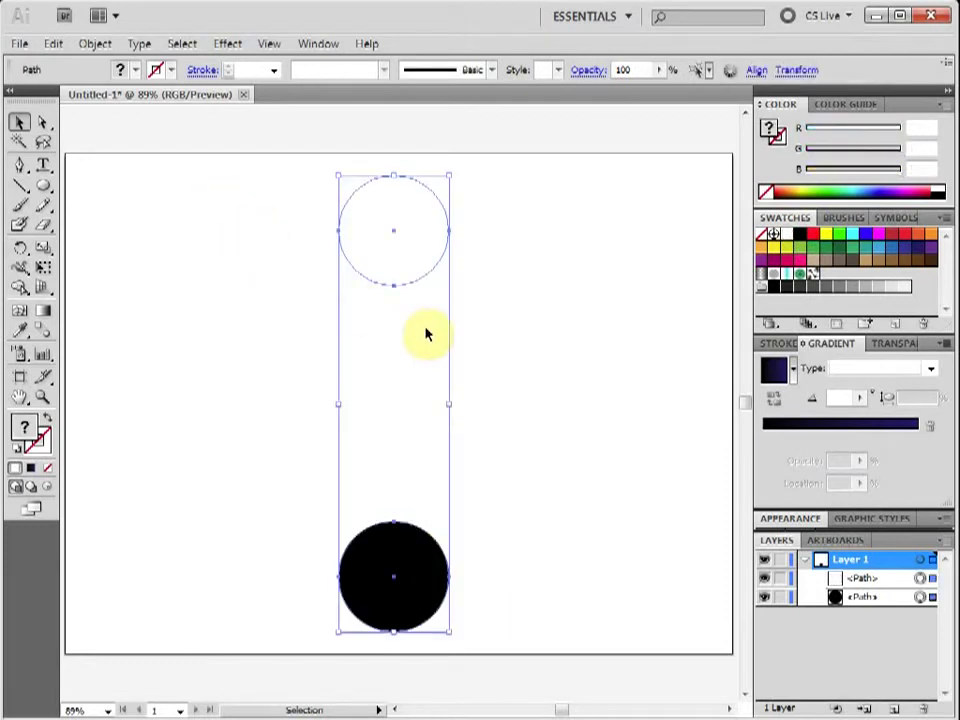
pyautogui.hotkey('ctrl', 'shift', 'b')
pyautogui.press('a')
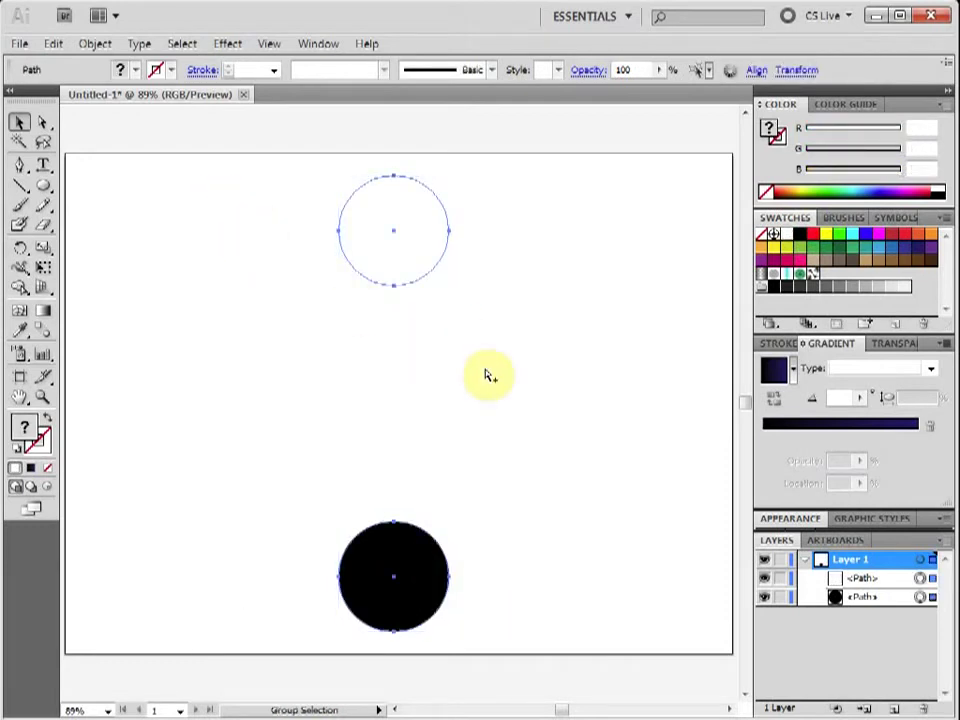
pyautogui.hotkey('ctrl', 'alt', 'b')
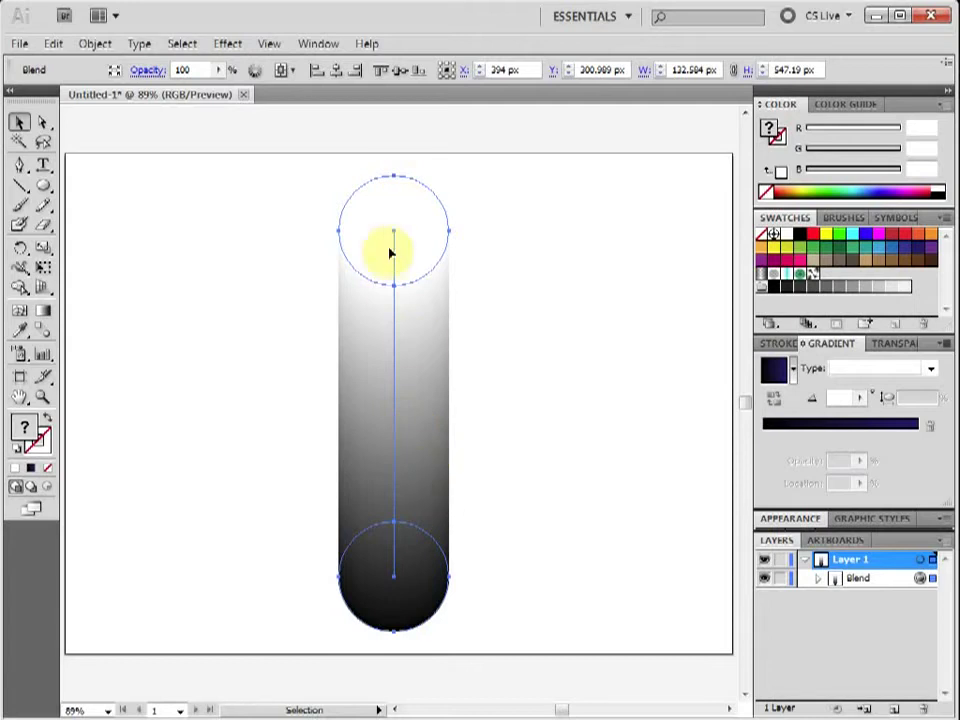
# Step: Set the blend between the white and black circles to Specified Steps spacing with 25 steps
pyautogui.click(95, 43)
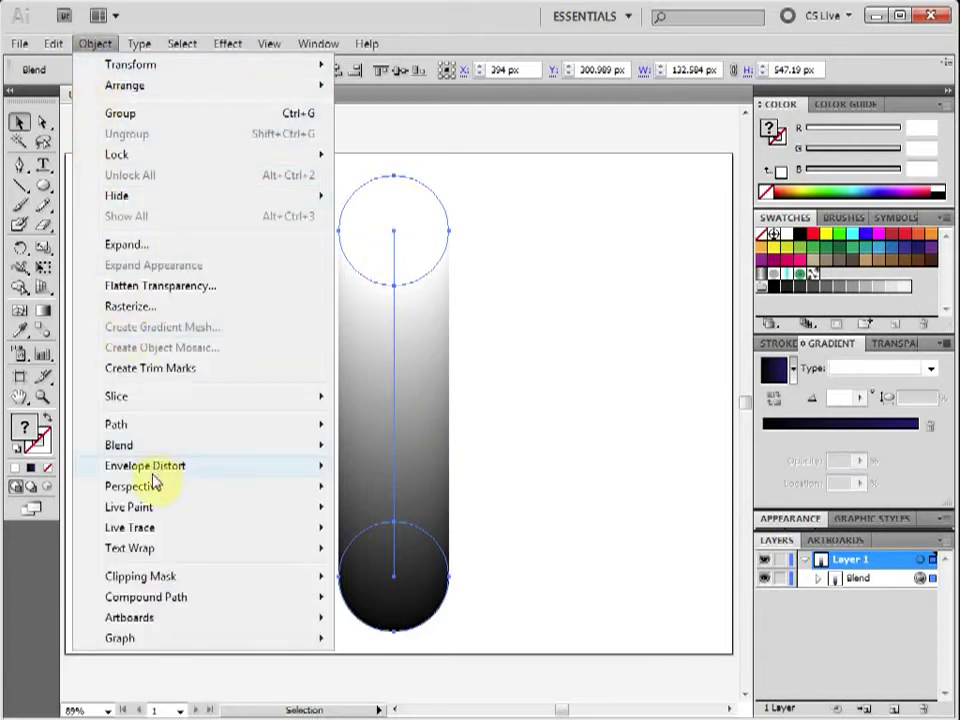
pyautogui.moveTo(150, 447)
pyautogui.click(478, 494)
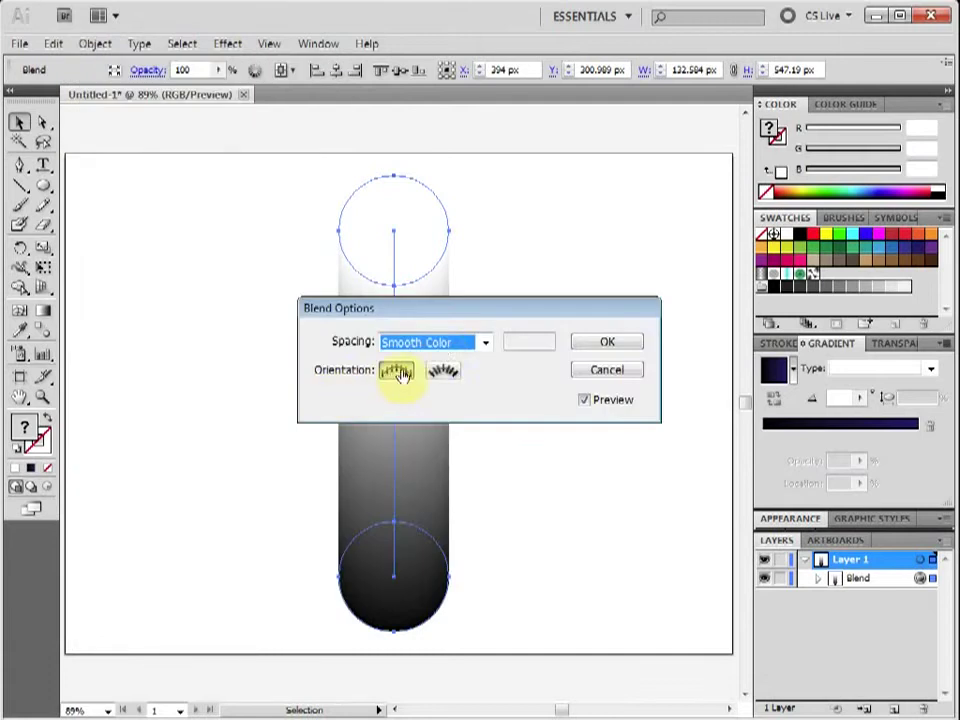
pyautogui.click(440, 343)
pyautogui.click(439, 378)
pyautogui.doubleClick(518, 340)
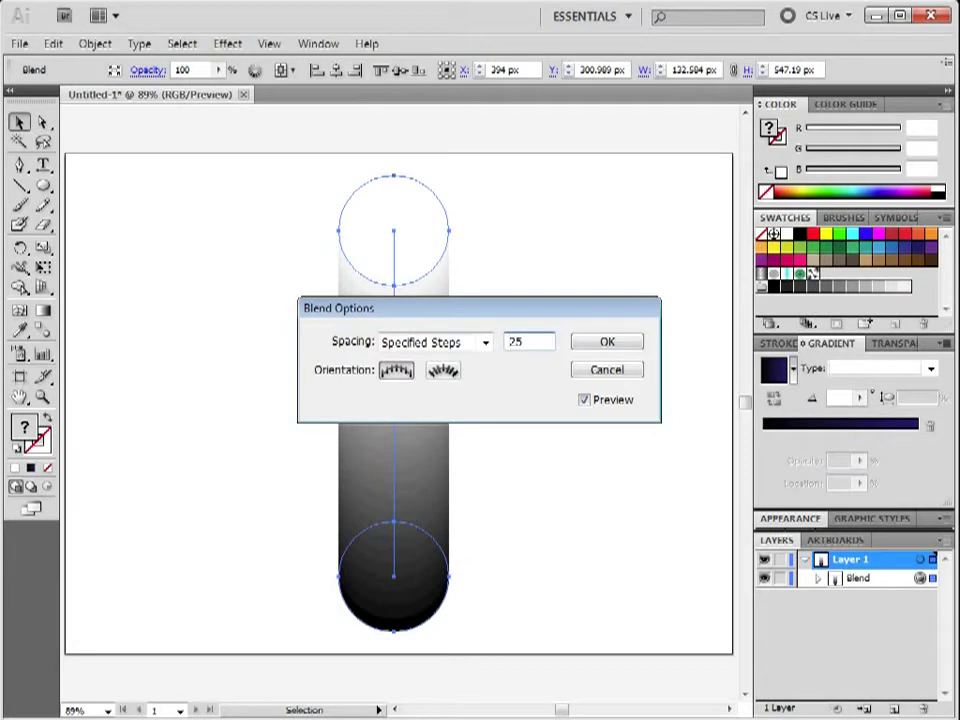
pyautogui.moveTo(446, 313); pyautogui.dragTo(228, 388)
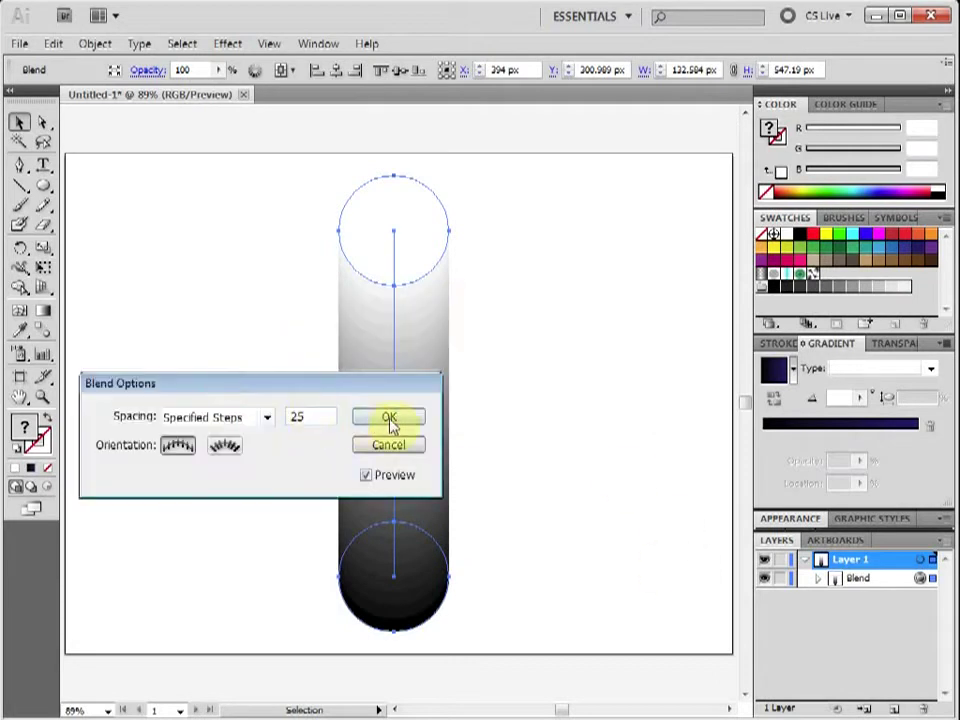
pyautogui.click(390, 424)
pyautogui.click(627, 525)
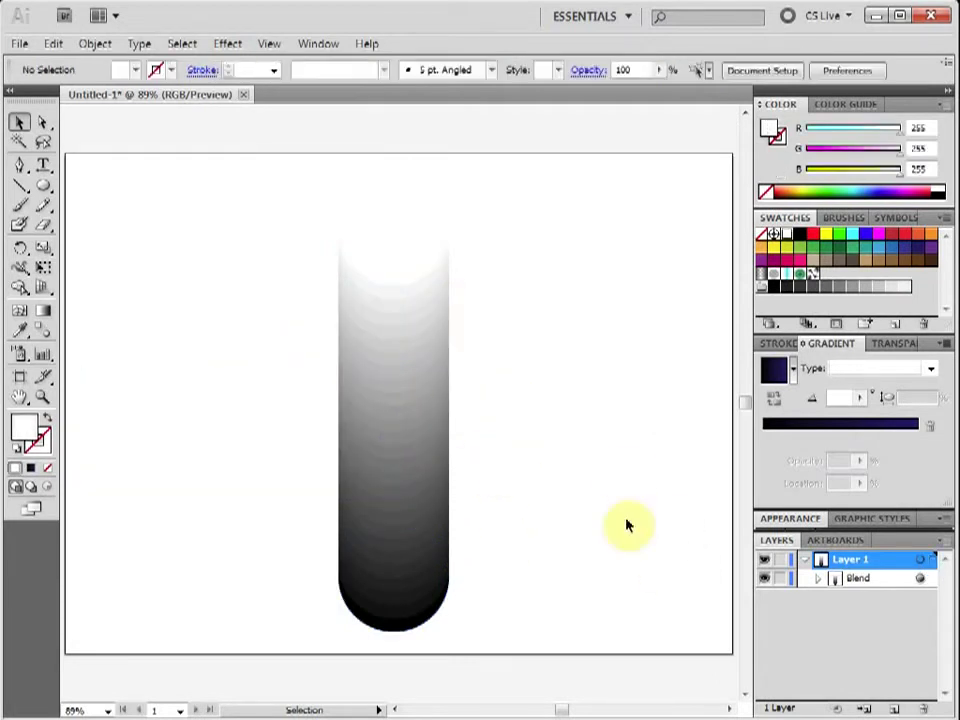
# Step: Expand the circle blend into a group of individual circle paths and list the group's contents
pyautogui.click(818, 578)
pyautogui.click(396, 444)
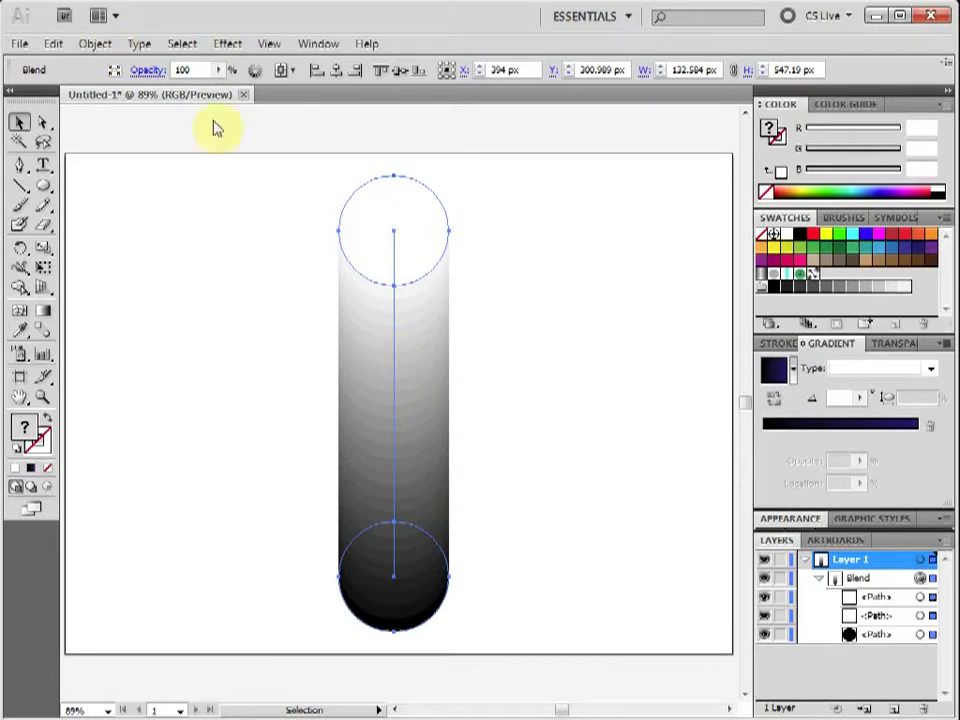
pyautogui.click(96, 44)
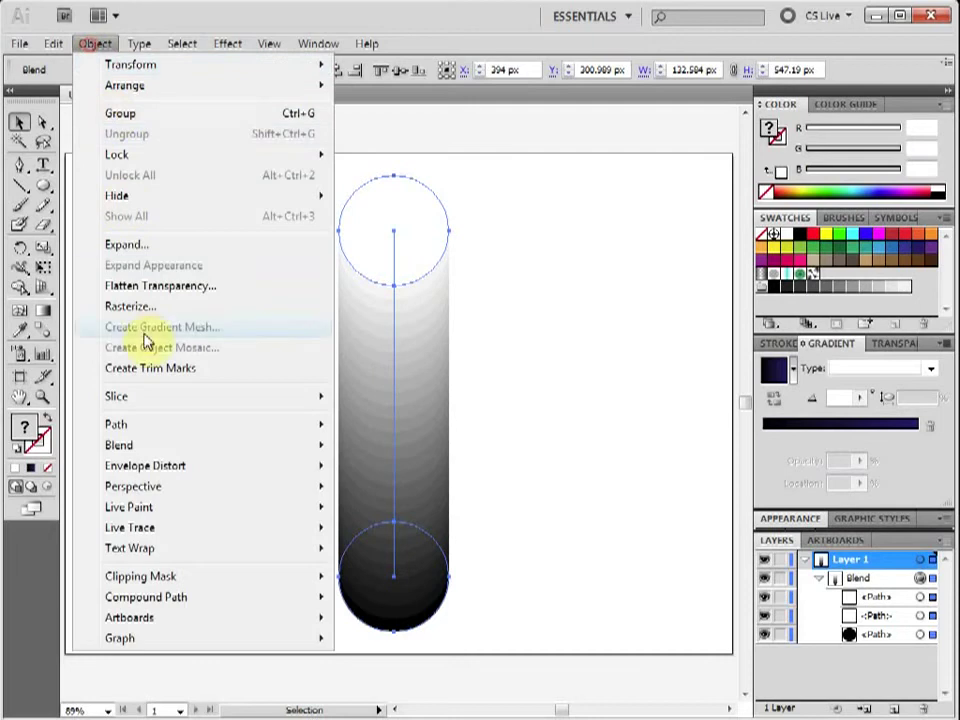
pyautogui.moveTo(150, 444)
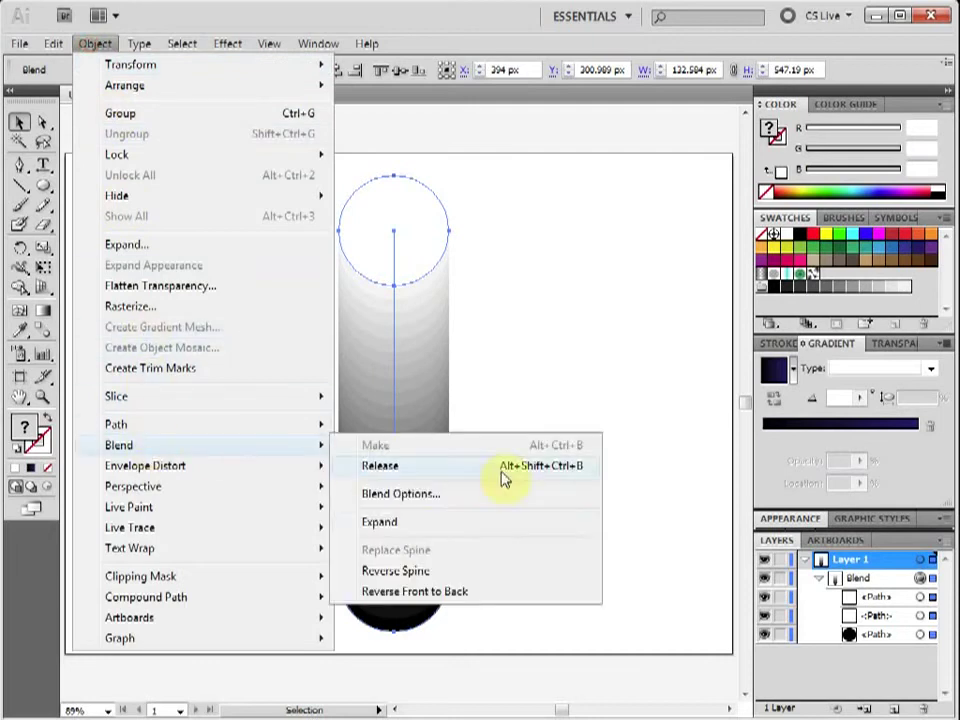
pyautogui.click(424, 530)
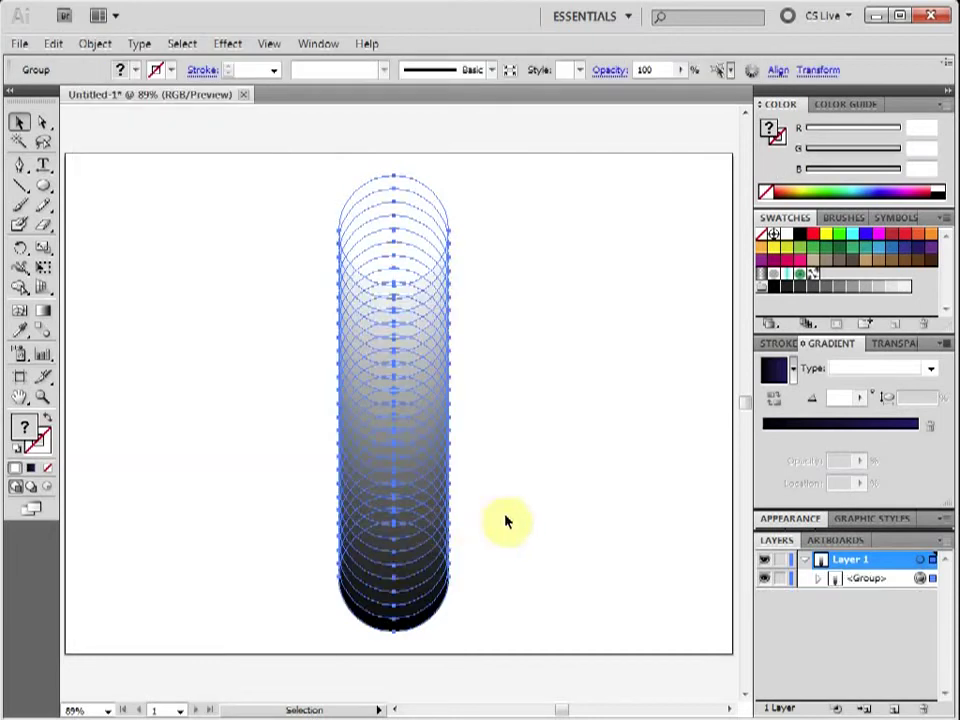
pyautogui.click(817, 580)
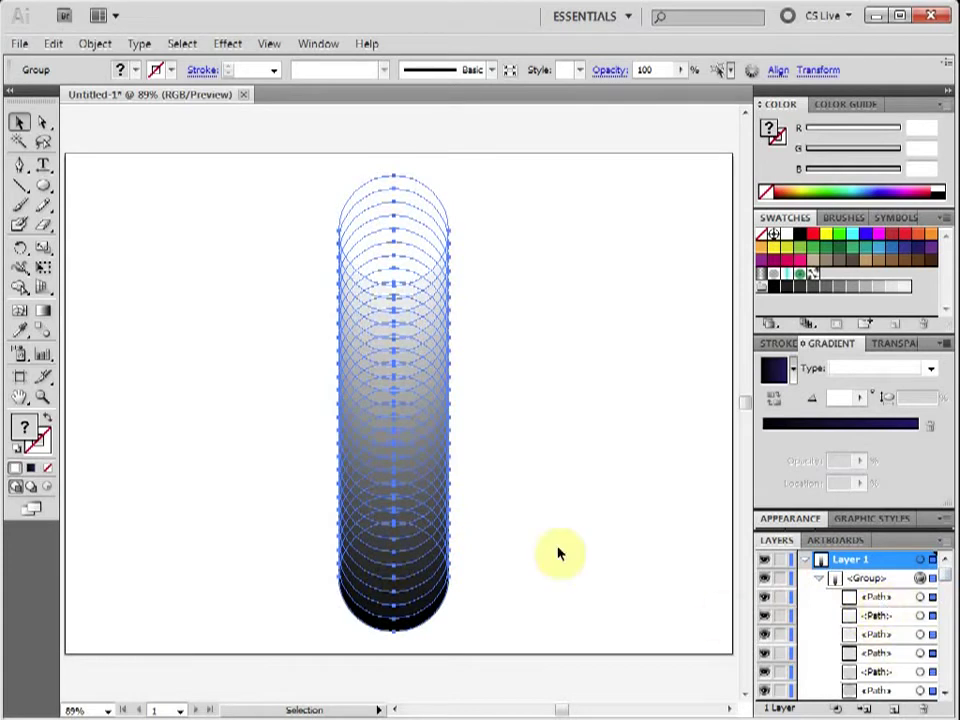
pyautogui.click(583, 386)
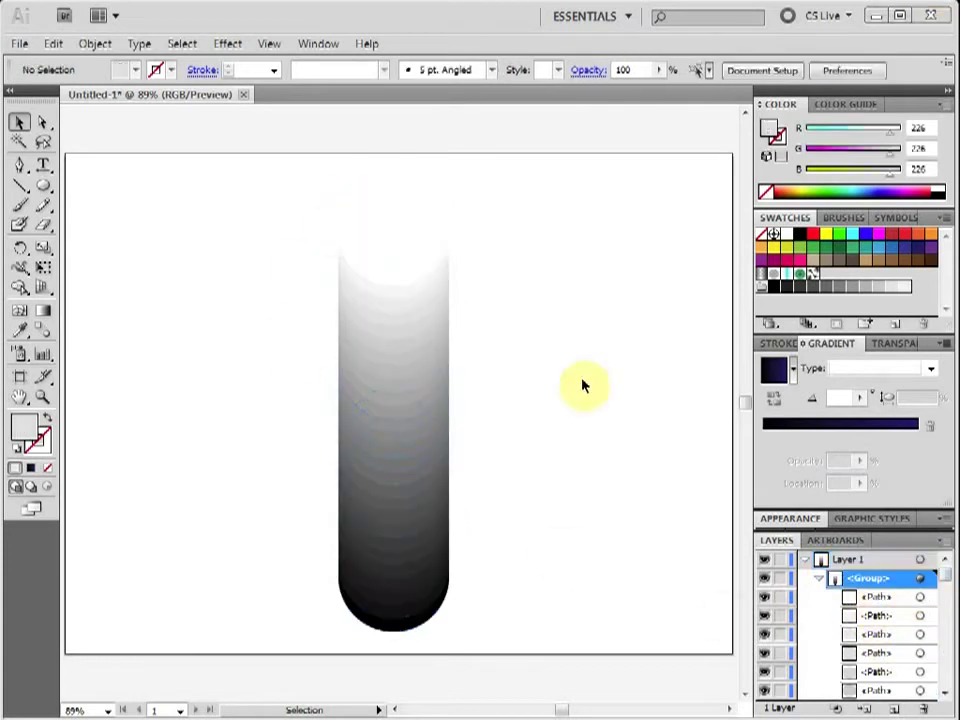
# Step: Release the group of expanded circles to separate layers in sequence and check that a layer holds a single path
pyautogui.click(866, 561)
pyautogui.click(846, 598)
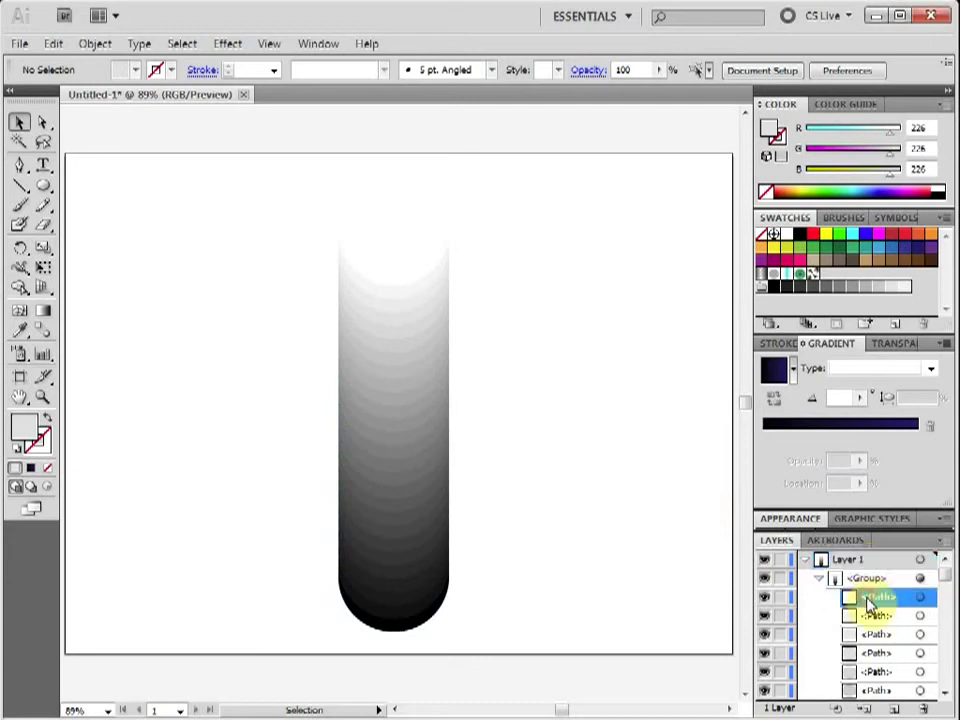
pyautogui.click(860, 579)
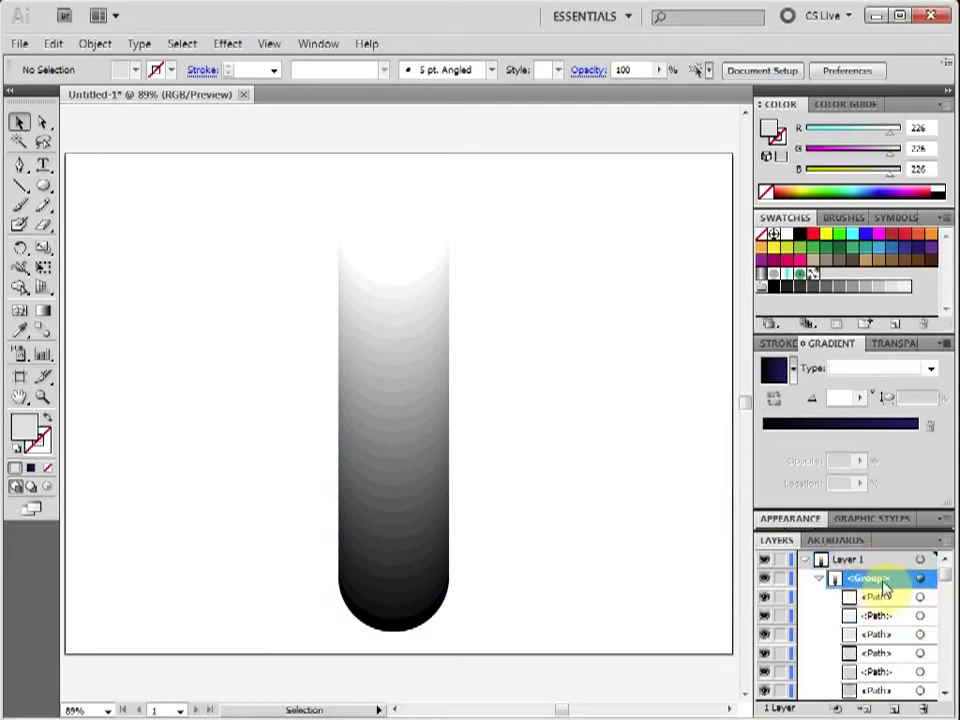
pyautogui.click(939, 542)
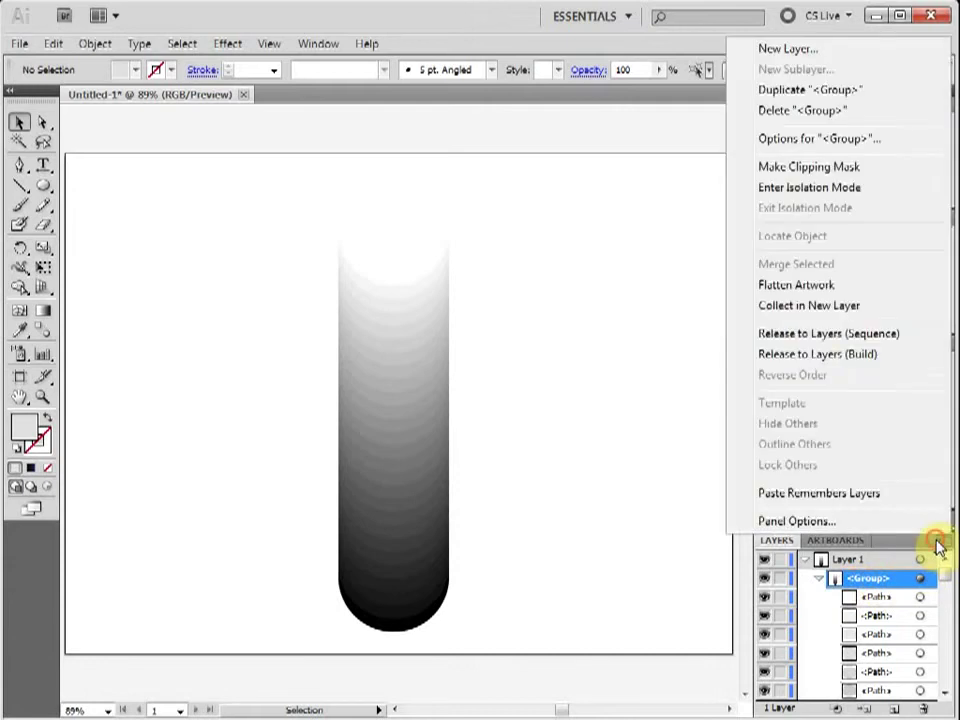
pyautogui.click(864, 343)
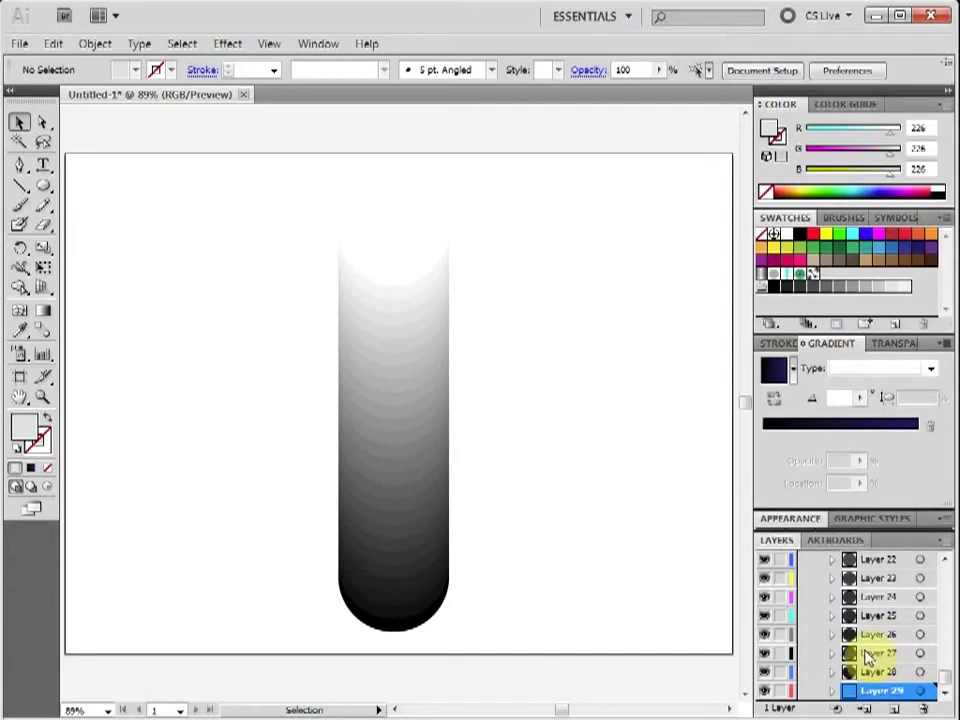
pyautogui.moveTo(940, 681); pyautogui.dragTo(943, 561)
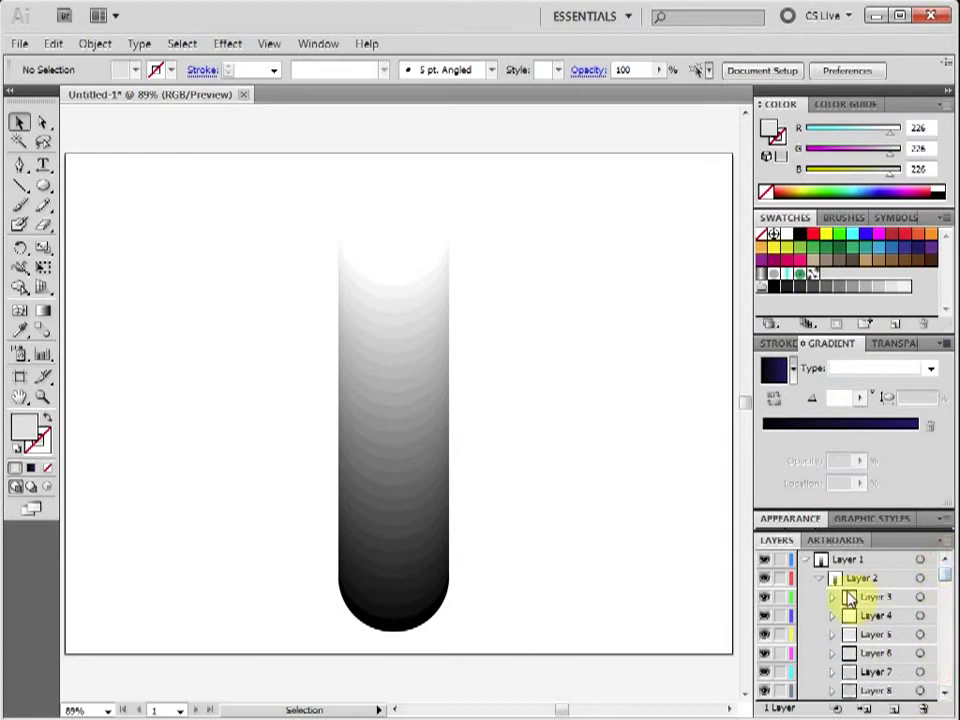
pyautogui.click(832, 598)
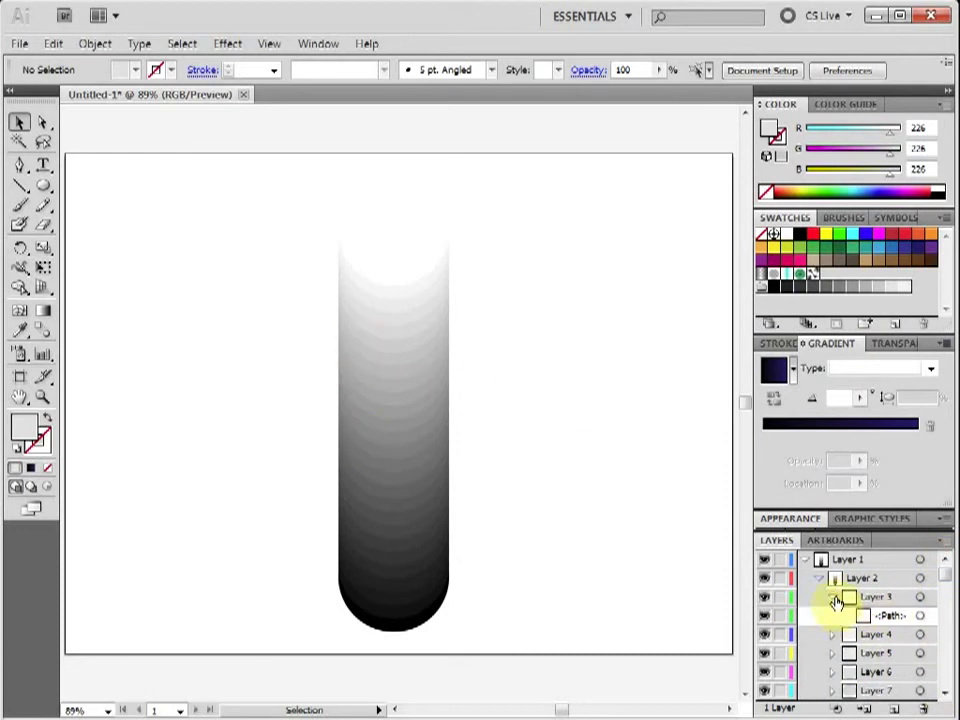
pyautogui.click(832, 598)
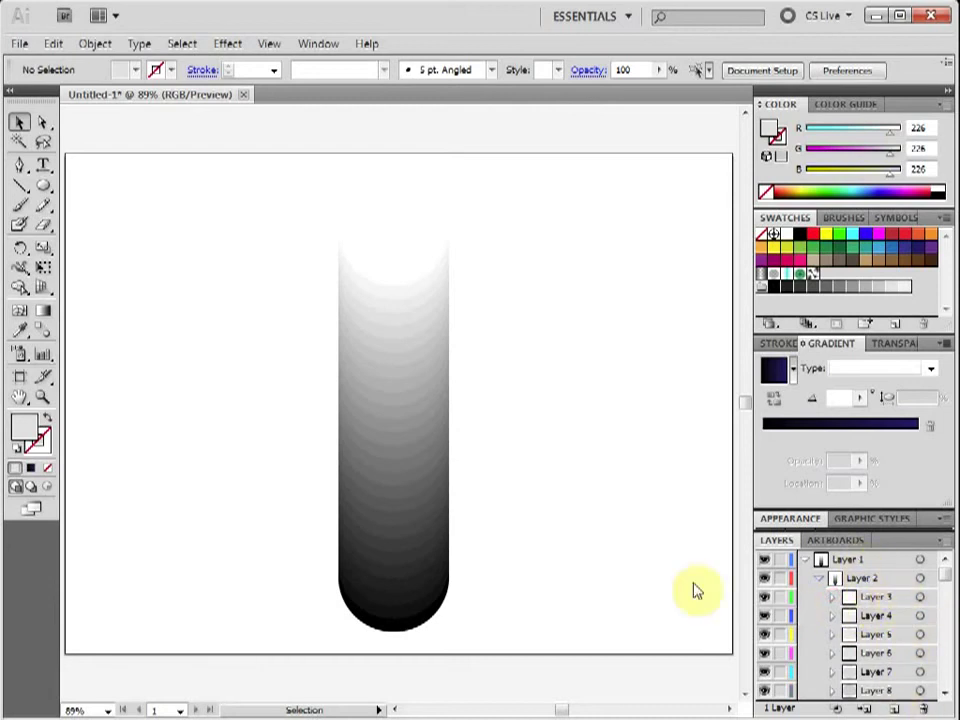
pyautogui.click(626, 553)
# Step: Start exporting the artwork in Flash (SWF) format with the file name Lesson 021.swf
pyautogui.click(20, 45)
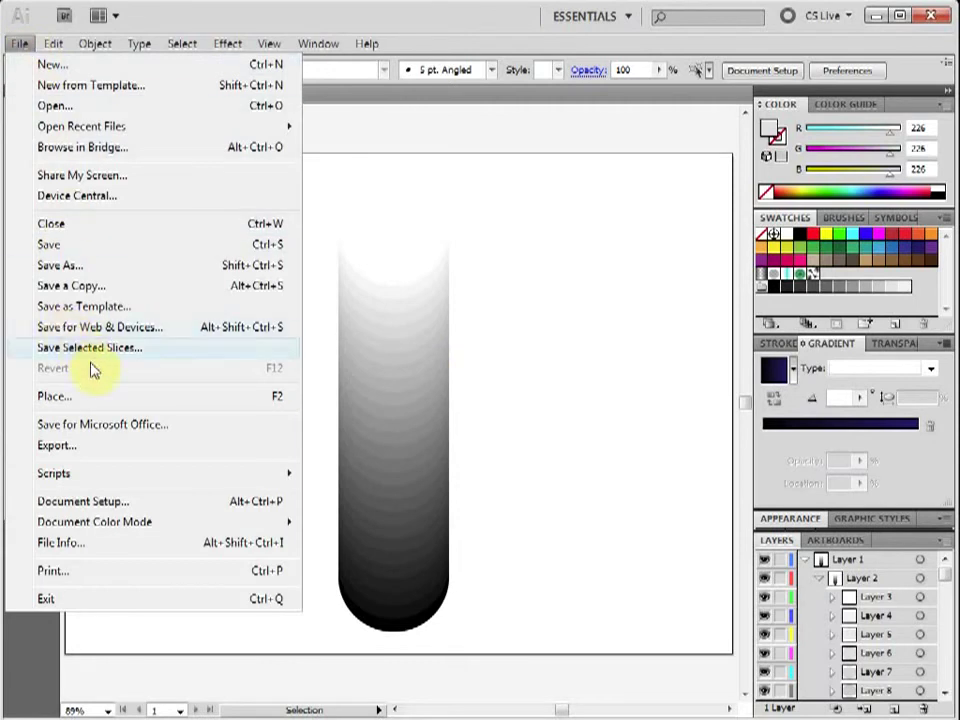
pyautogui.click(112, 443)
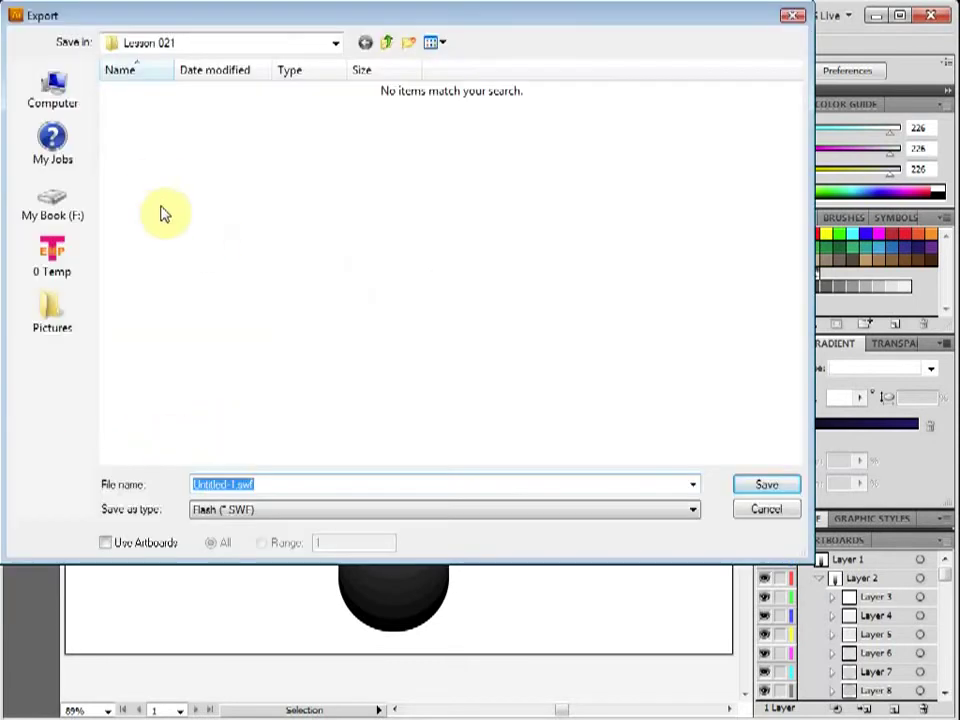
pyautogui.click(224, 511)
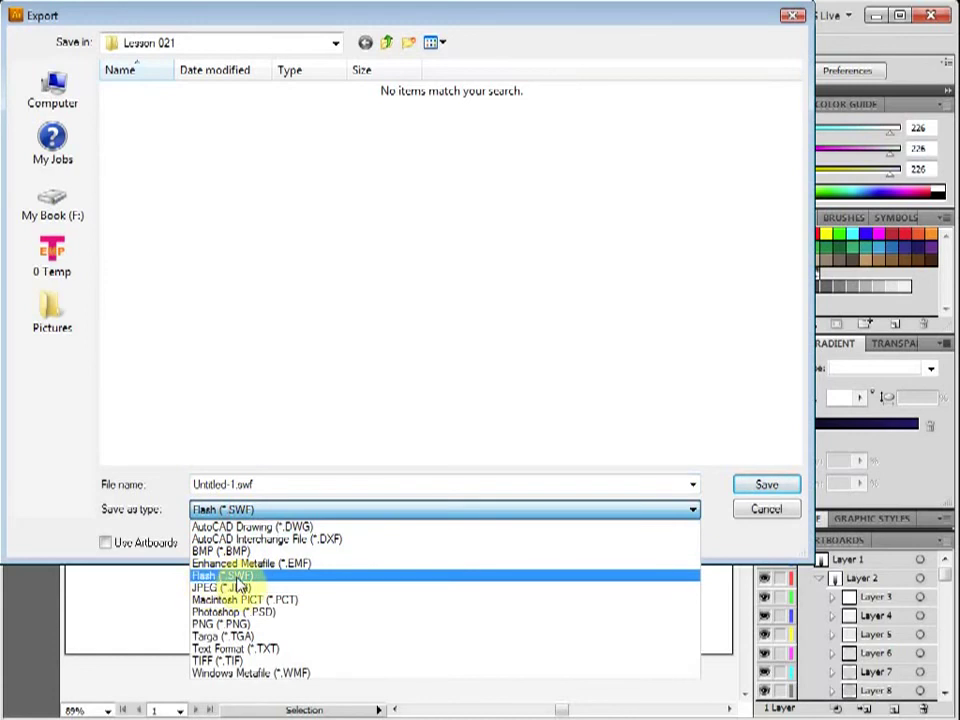
pyautogui.click(236, 579)
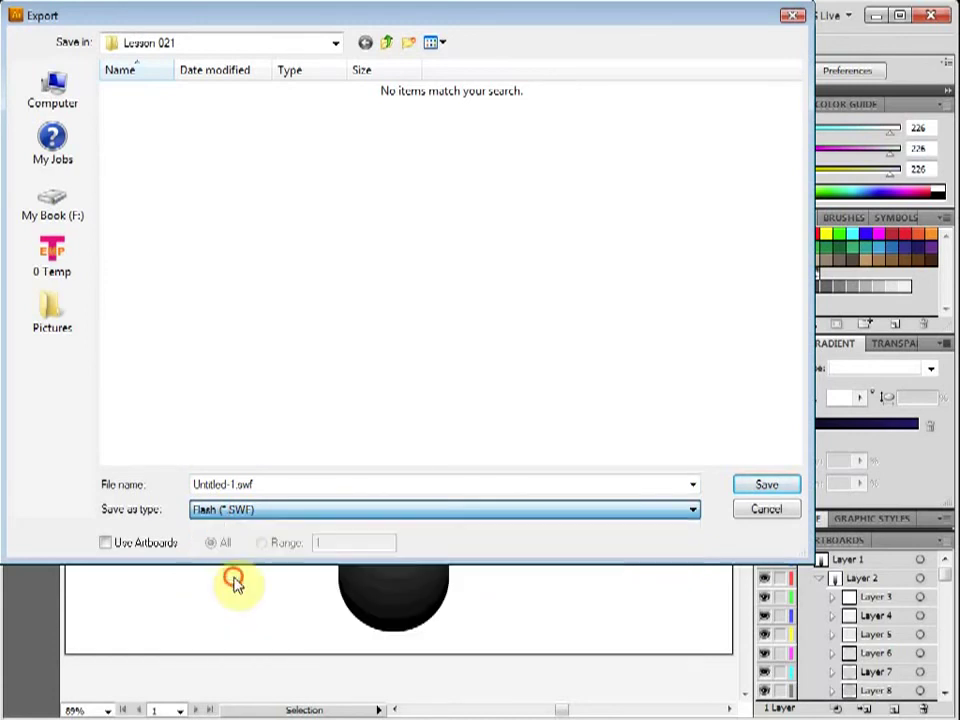
pyautogui.click(216, 486)
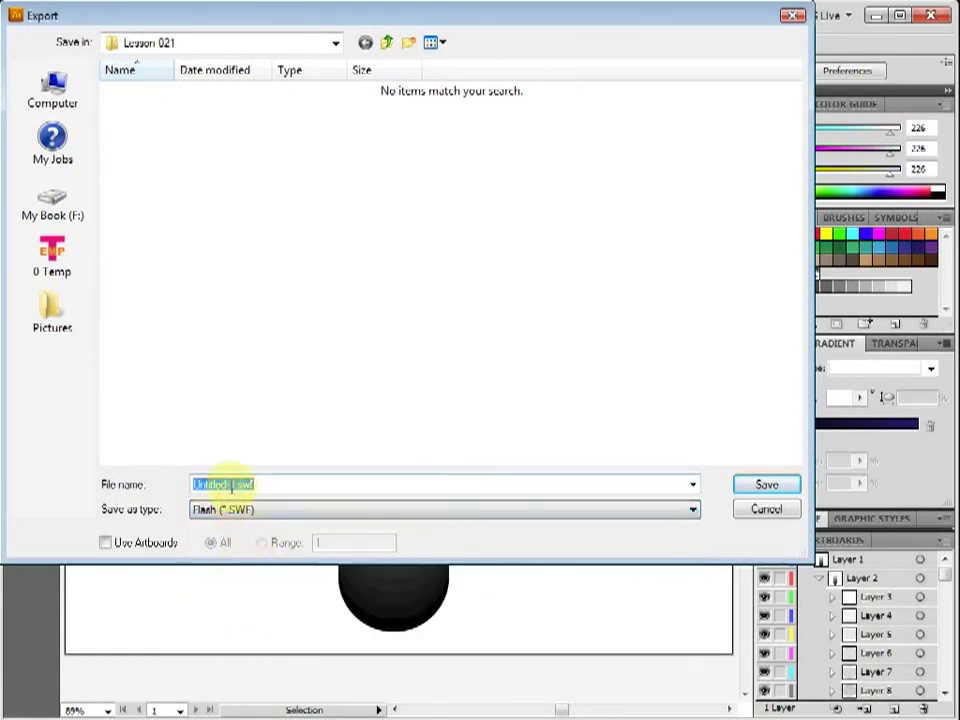
pyautogui.moveTo(233, 487); pyautogui.dragTo(171, 502)
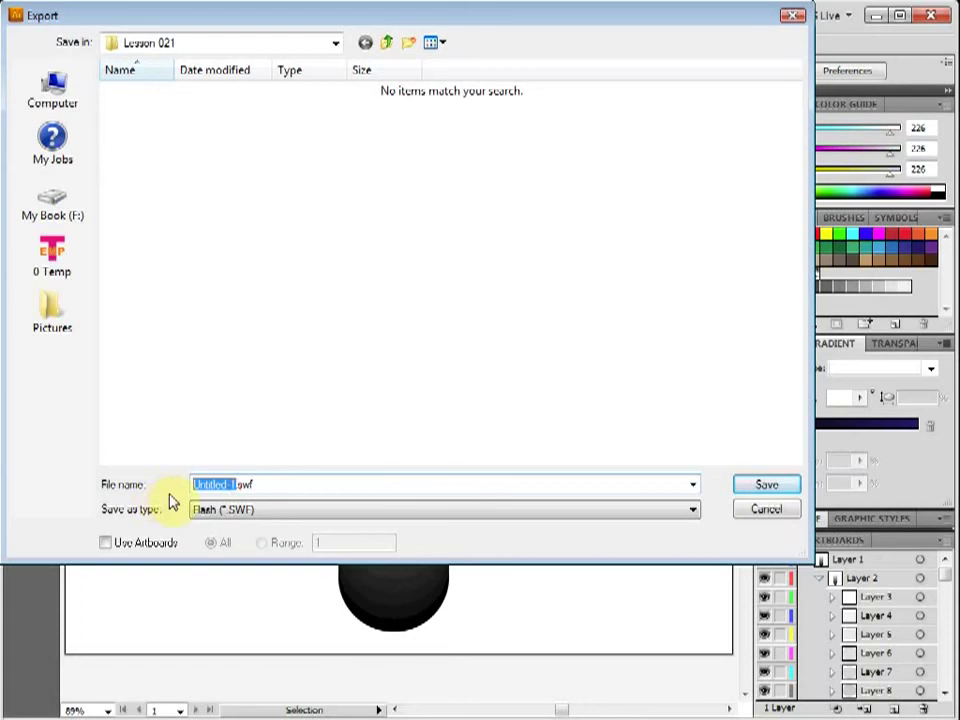
pyautogui.write('Lesson 021')
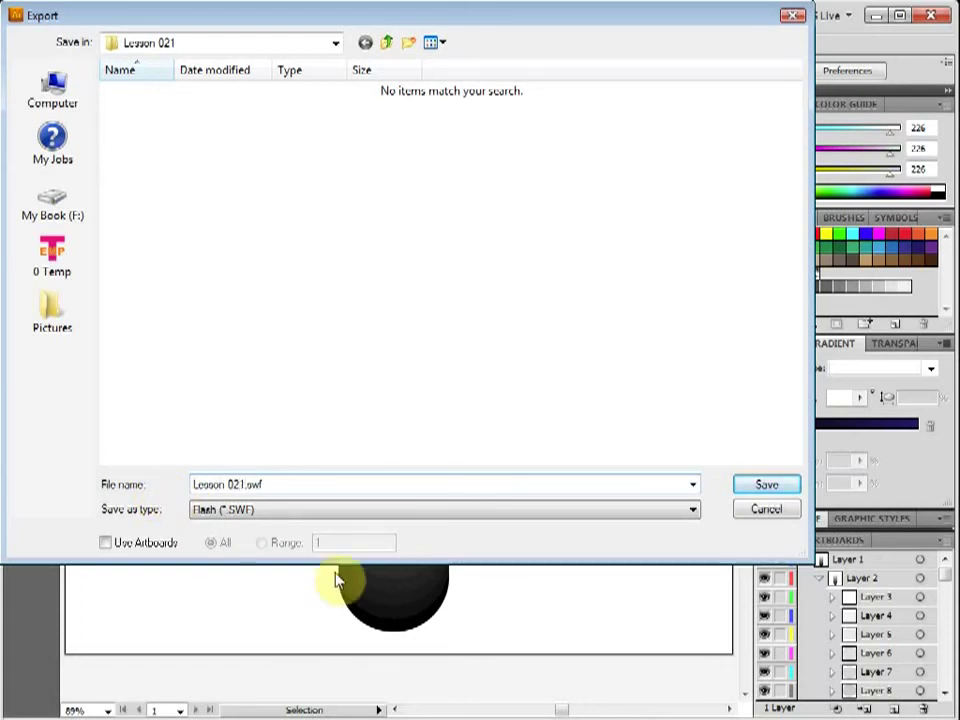
# Step: Save the SWF export using the AI Layers to SWF Frames option
pyautogui.click(762, 487)
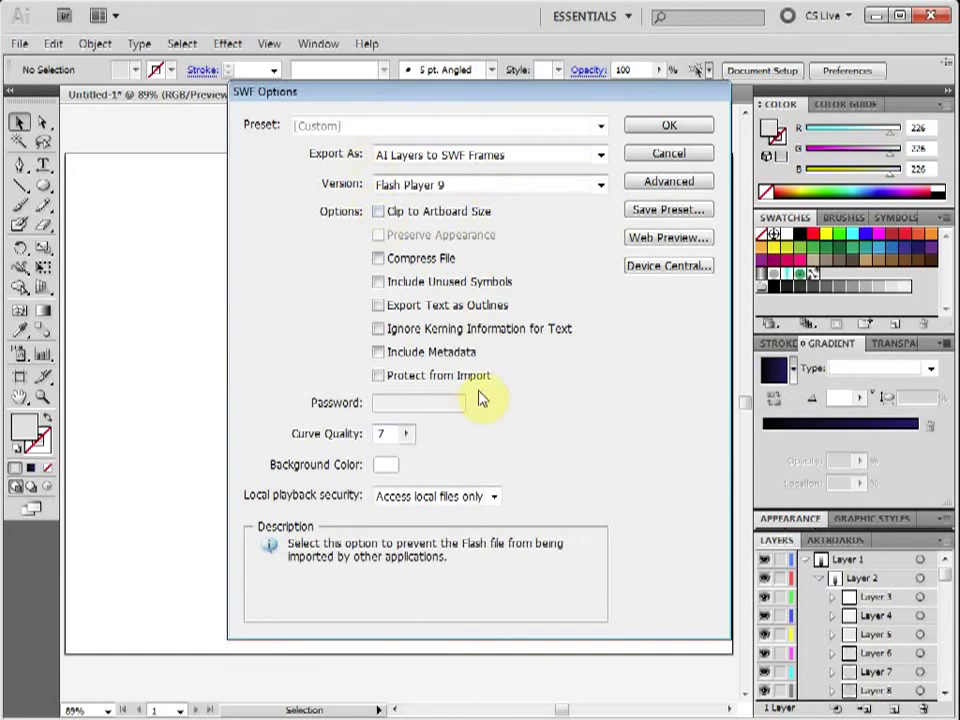
pyautogui.click(599, 155)
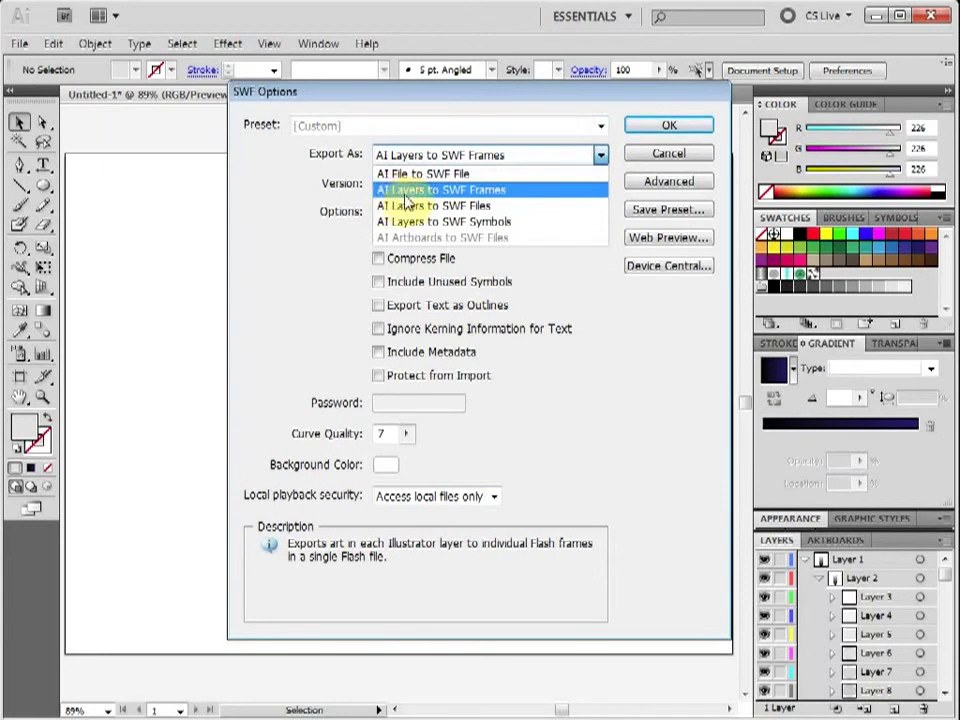
pyautogui.click(483, 196)
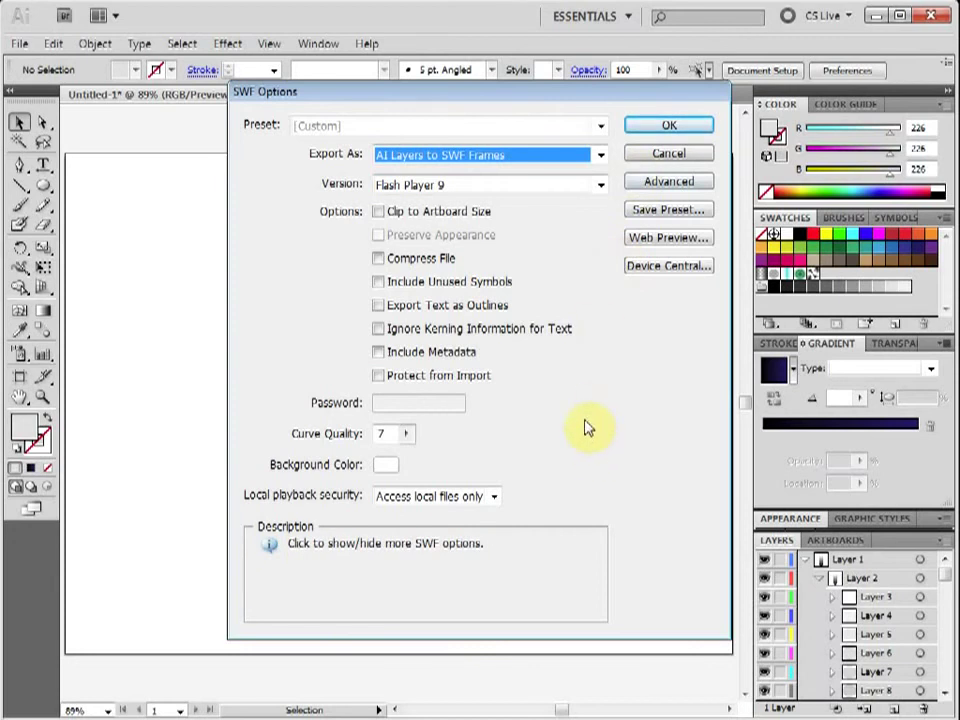
pyautogui.click(662, 127)
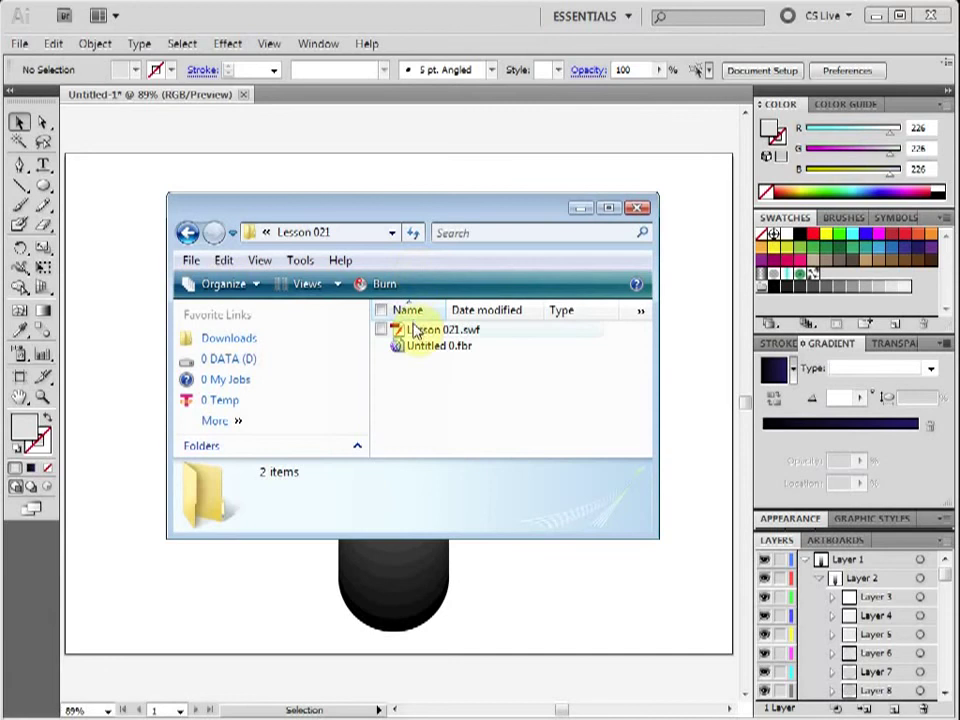
# Step: Play the exported Lesson 021.swf from its folder in the Flash player, and close the player and folder windows
pyautogui.click(413, 336)
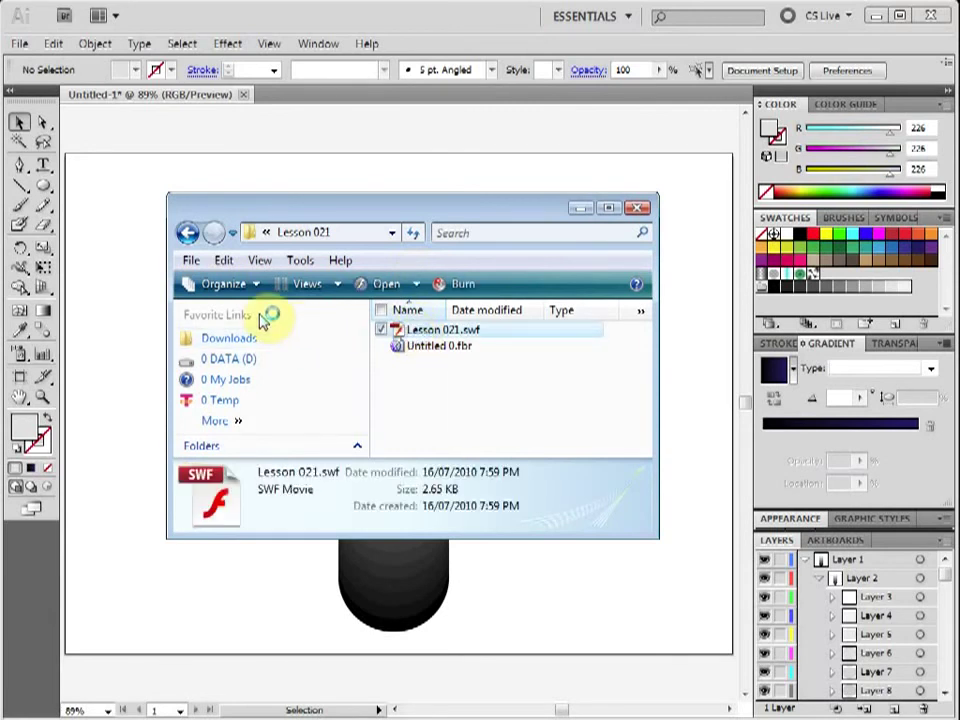
pyautogui.click(386, 130)
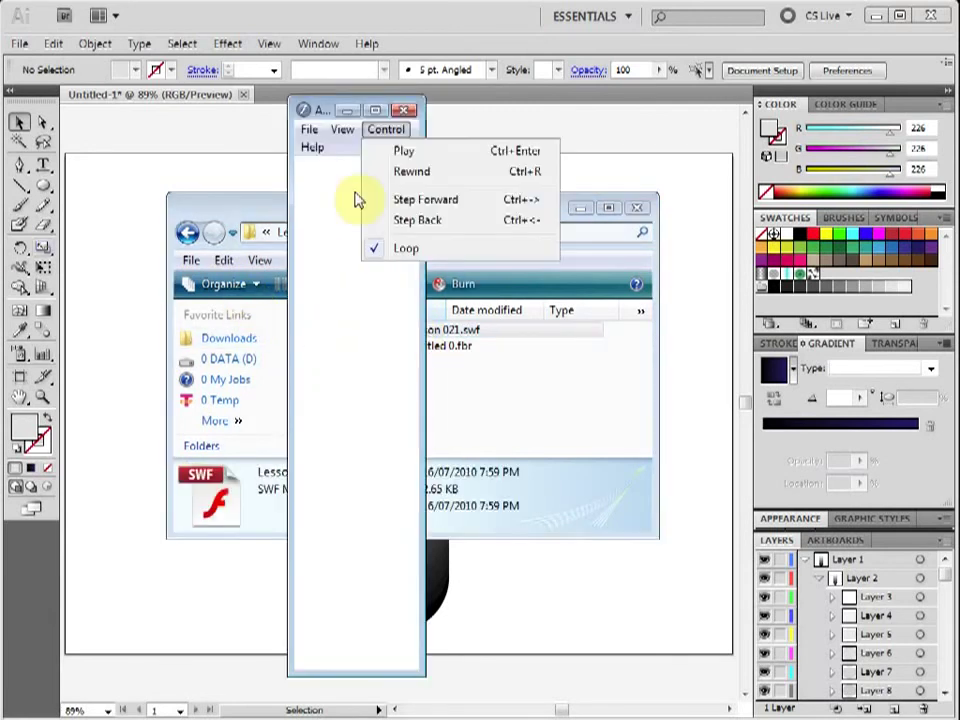
pyautogui.click(399, 153)
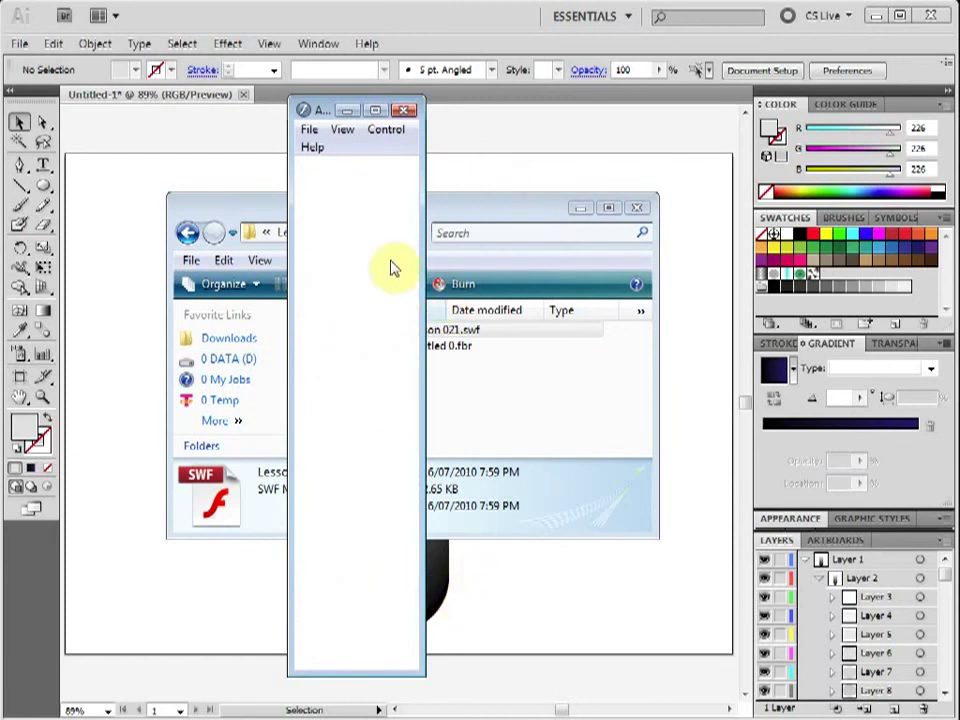
pyautogui.click(342, 129)
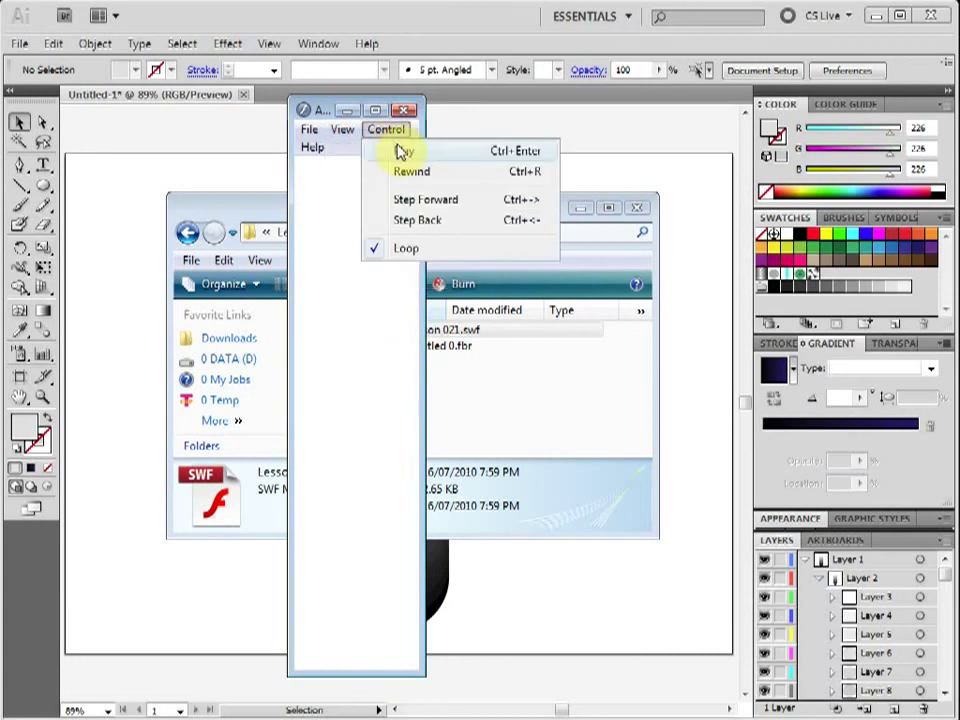
pyautogui.click(396, 150)
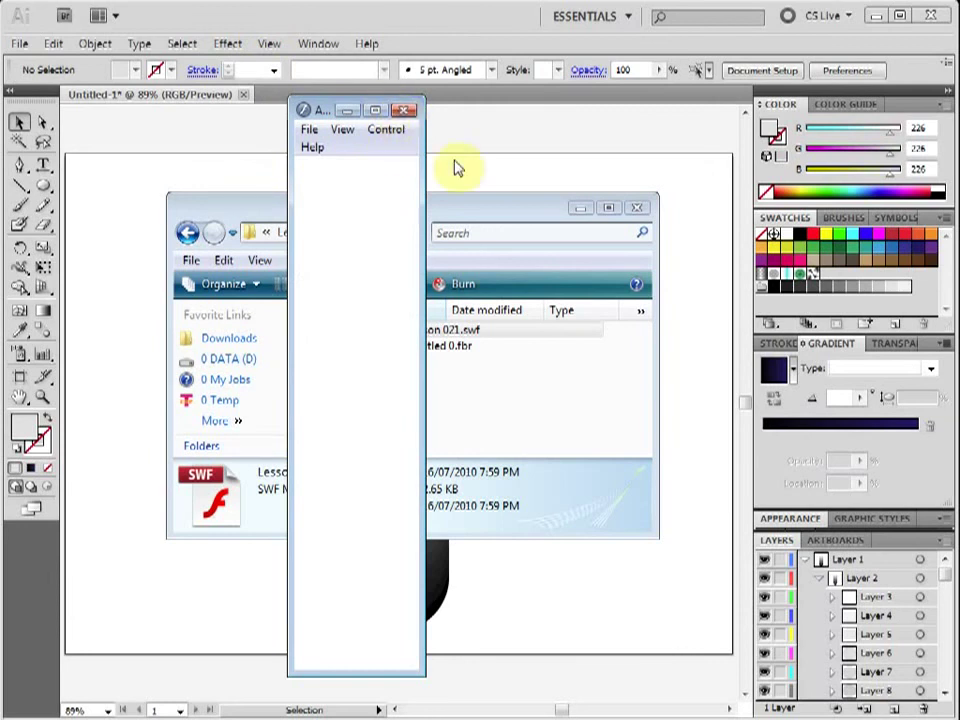
pyautogui.click(406, 112)
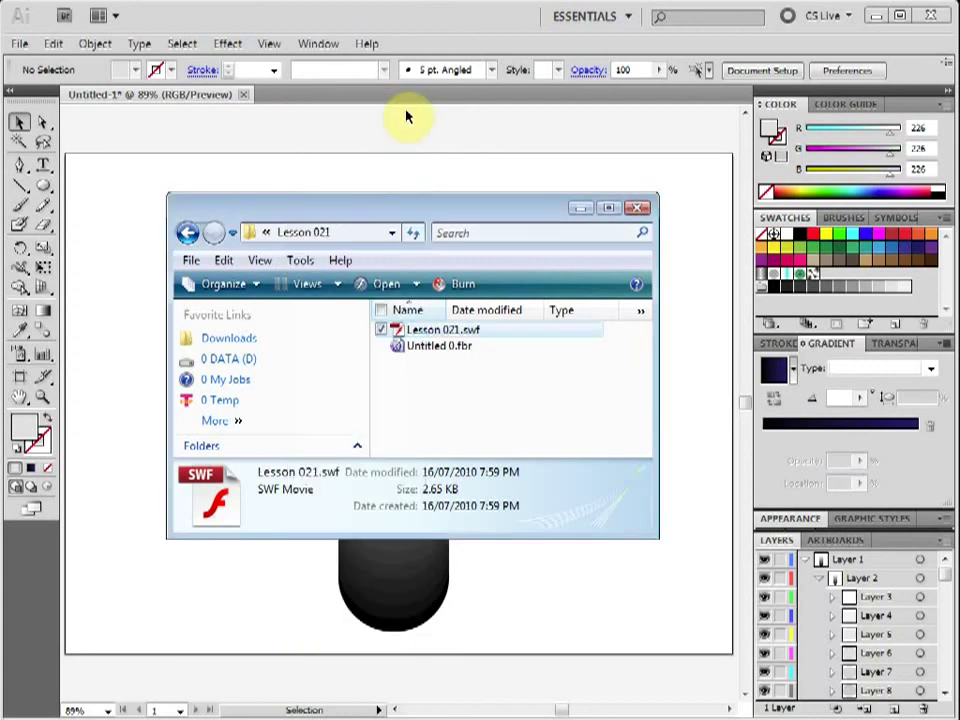
pyautogui.click(640, 210)
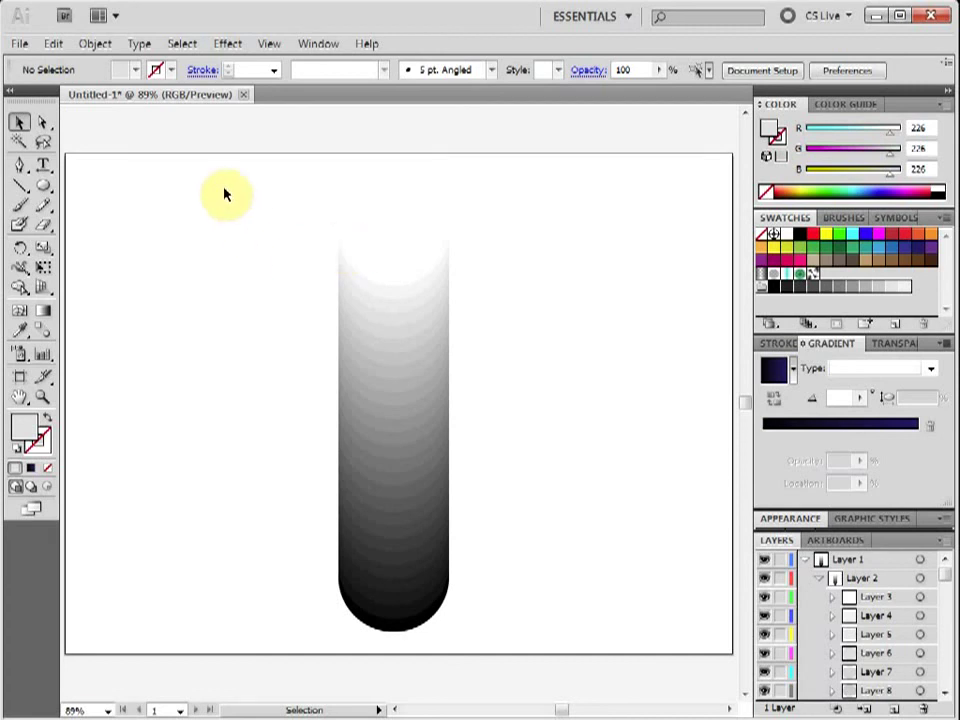
# Step: Select all of the released circles on the artboard
pyautogui.moveTo(224, 188); pyautogui.dragTo(573, 651)
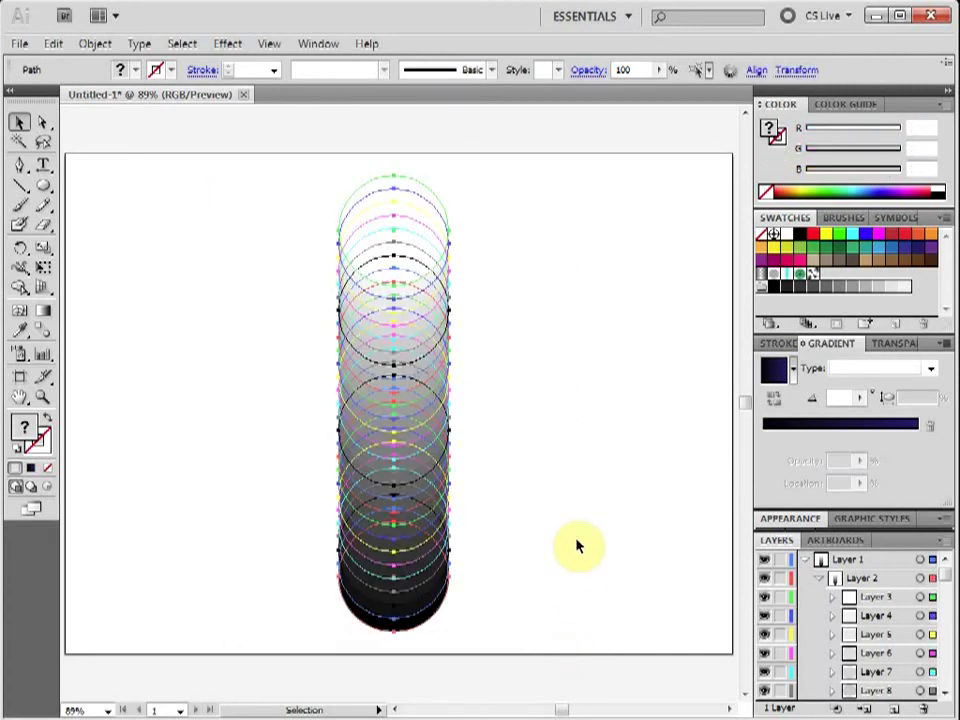
pyautogui.click(544, 343)
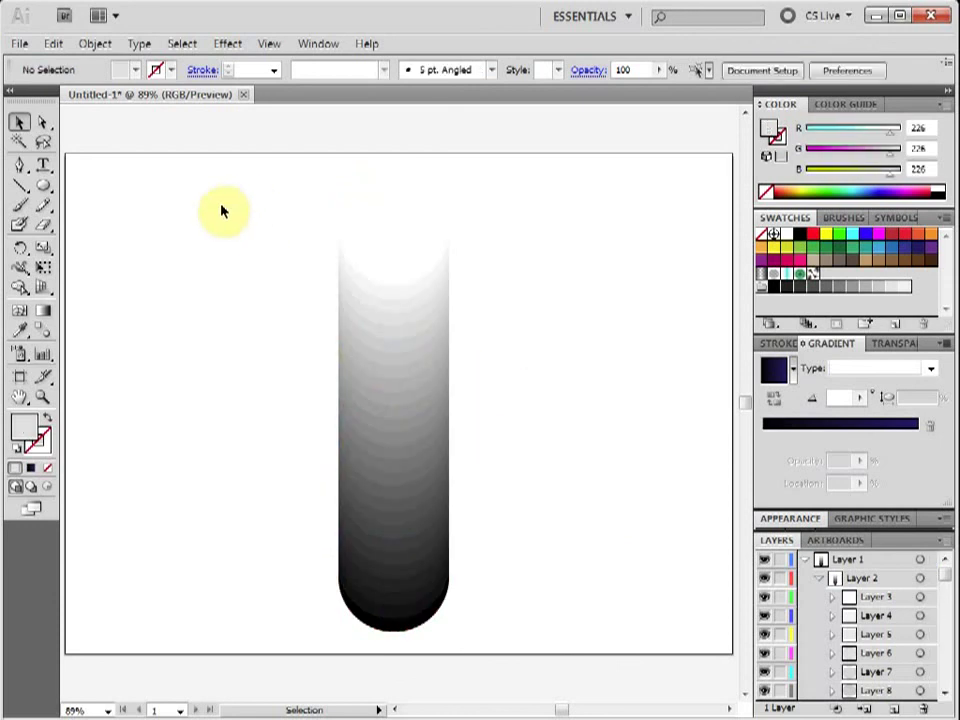
pyautogui.moveTo(212, 190); pyautogui.dragTo(553, 615)
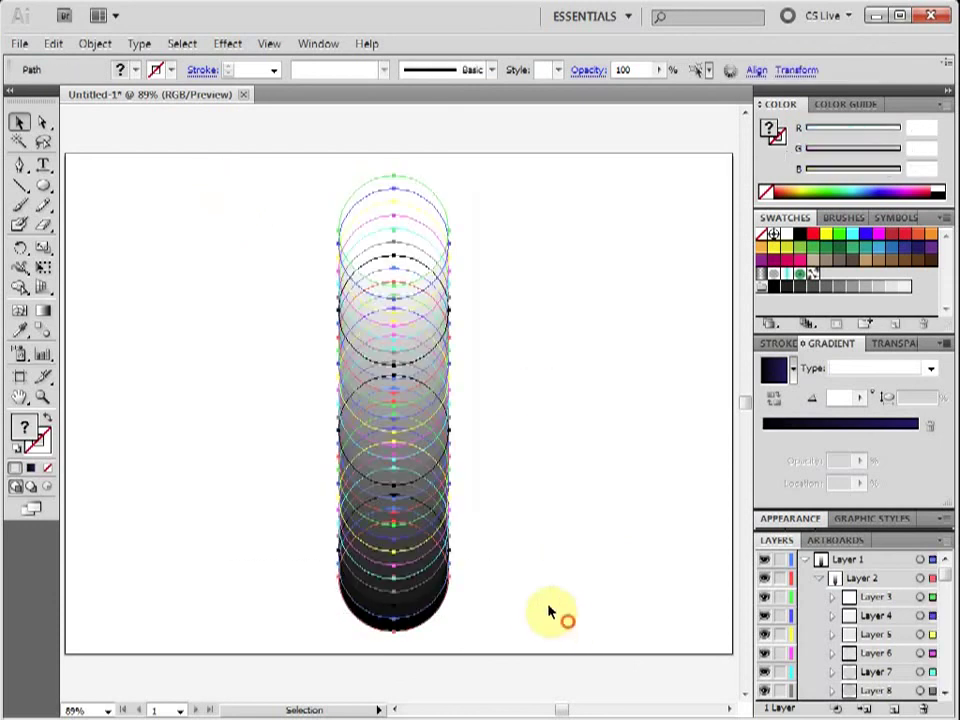